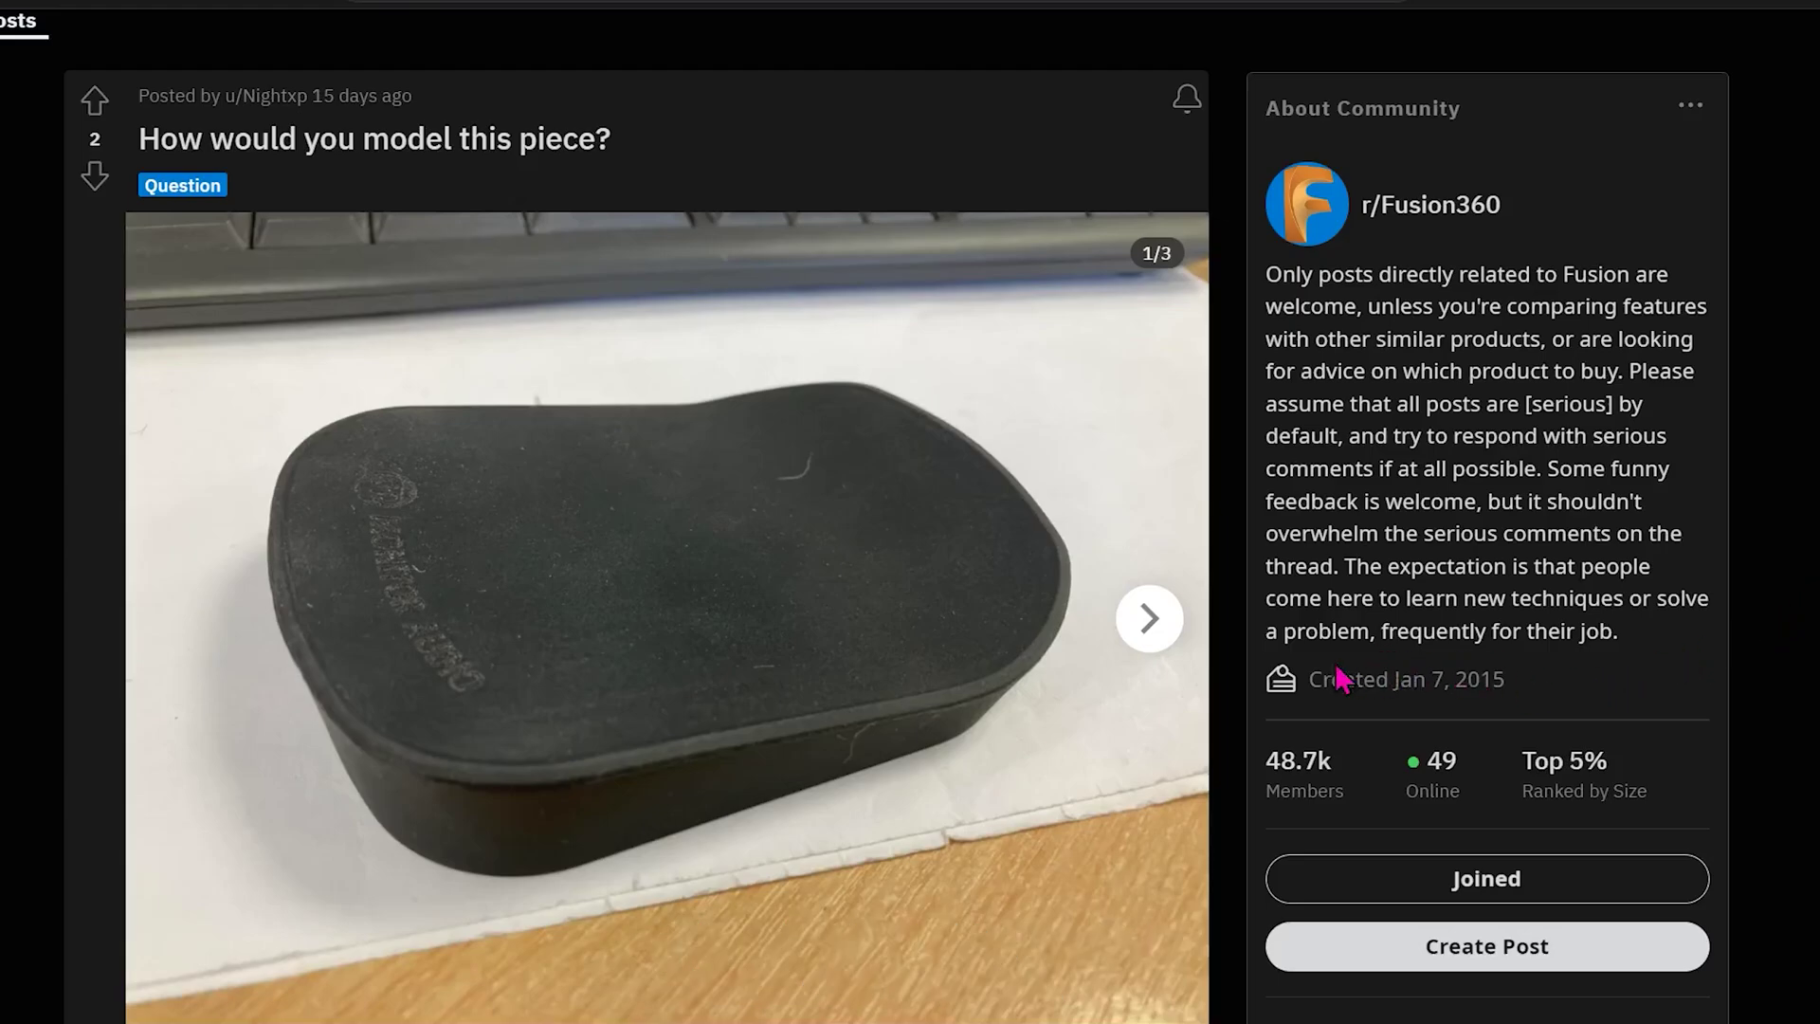
Step: Advance the post's image carousel from photo 1/3 to photo 3/3
{"action": "left_click", "coordinate": [1147, 633]}
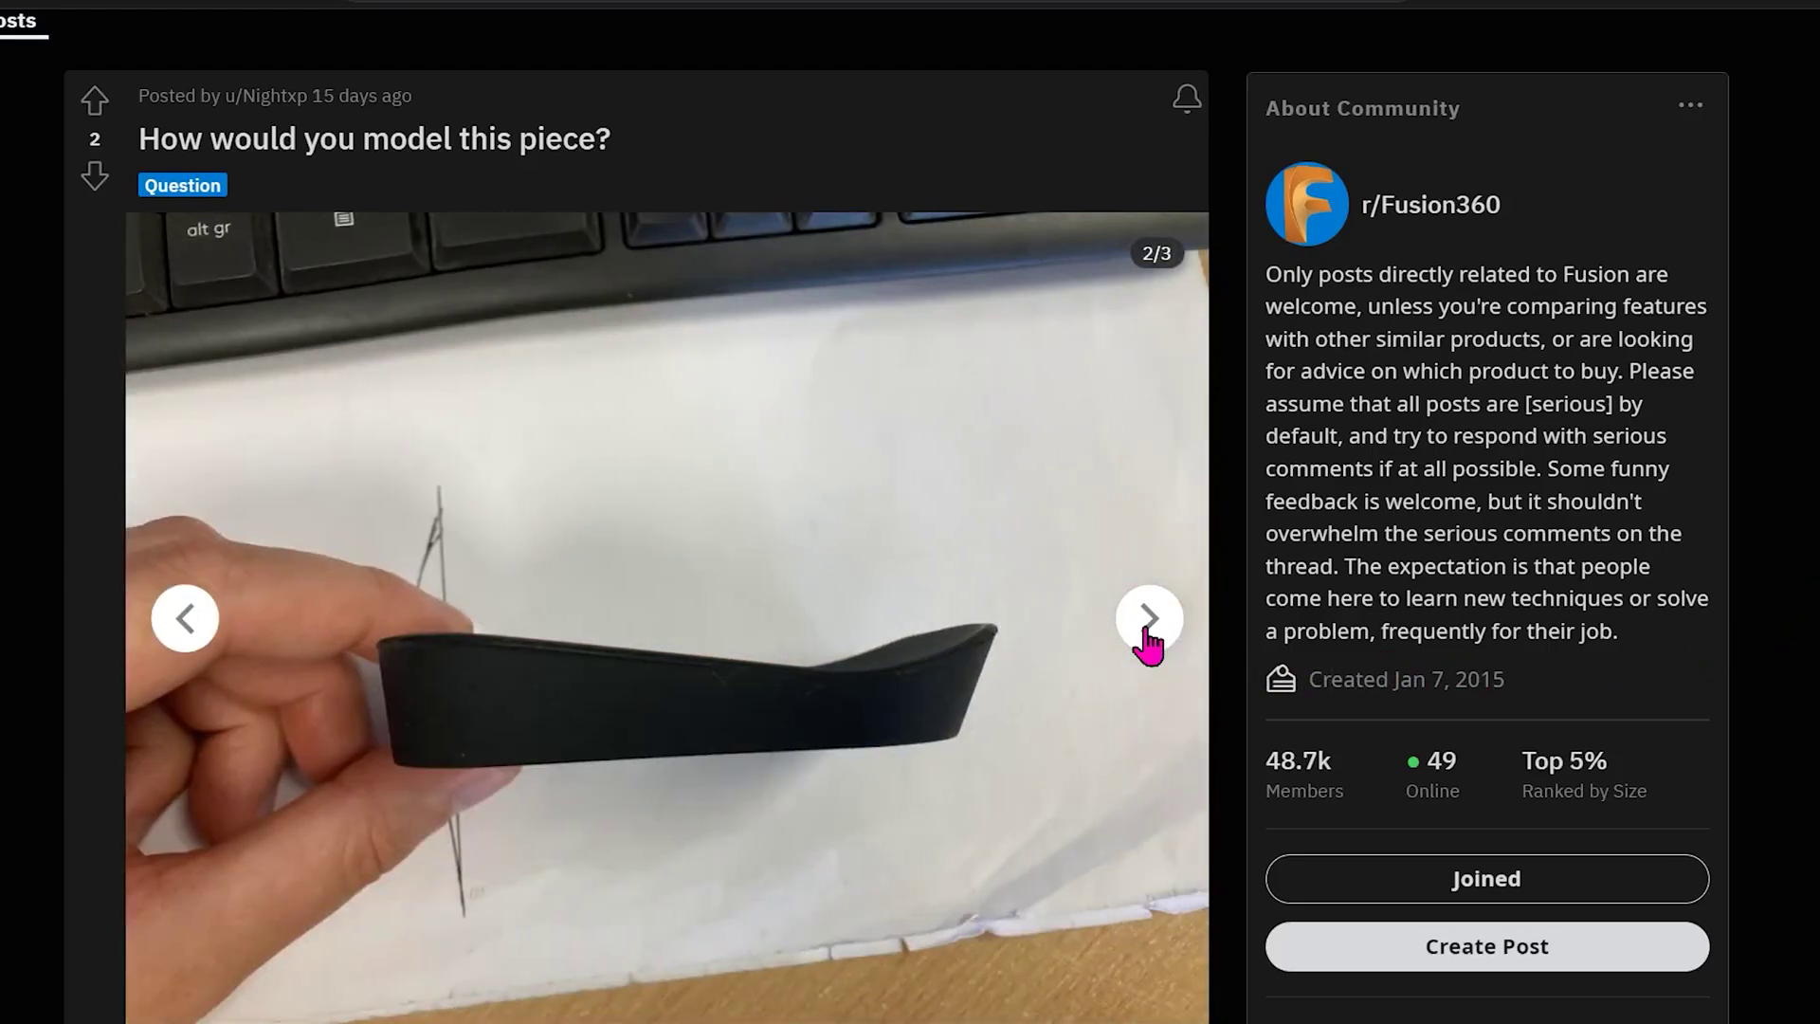
{"action": "left_click", "coordinate": [1147, 628]}
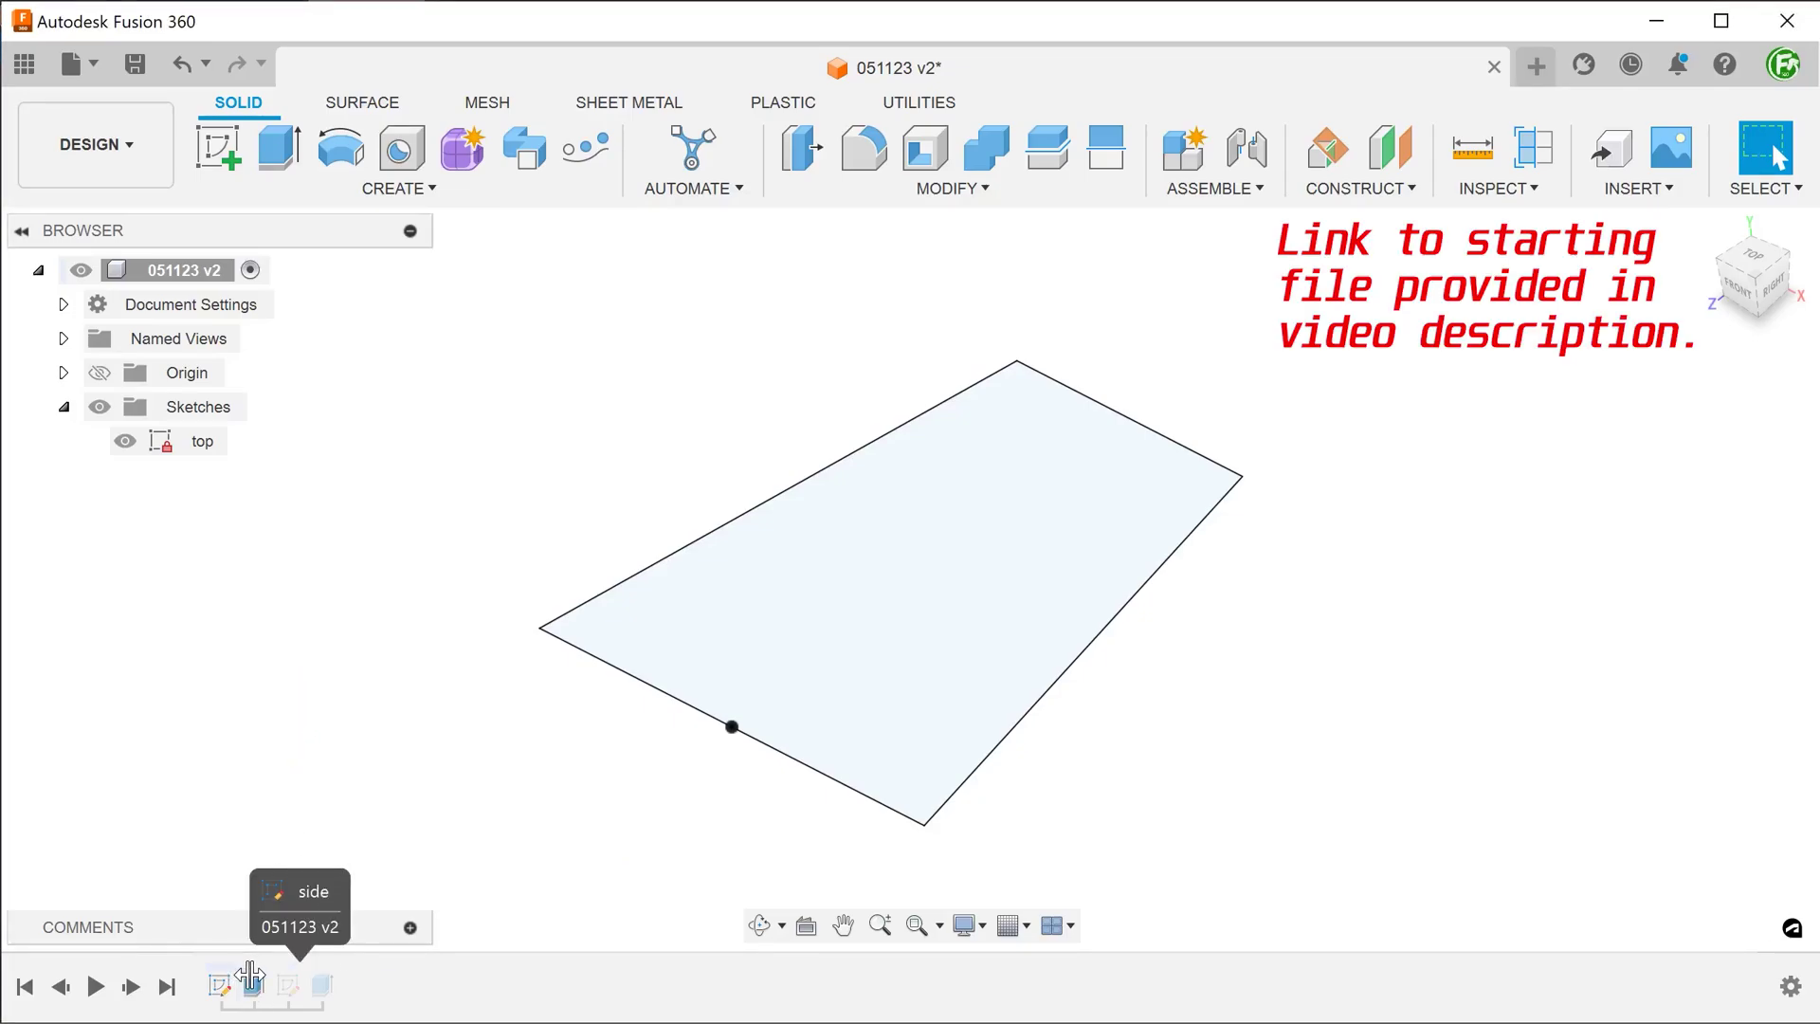
Step: Roll the timeline through Extrude, 'side' and Extrude2, hiding the 'top' and 'side' sketches
{"action": "left_click_drag", "start_coordinate": [252, 977], "coordinate": [271, 979]}
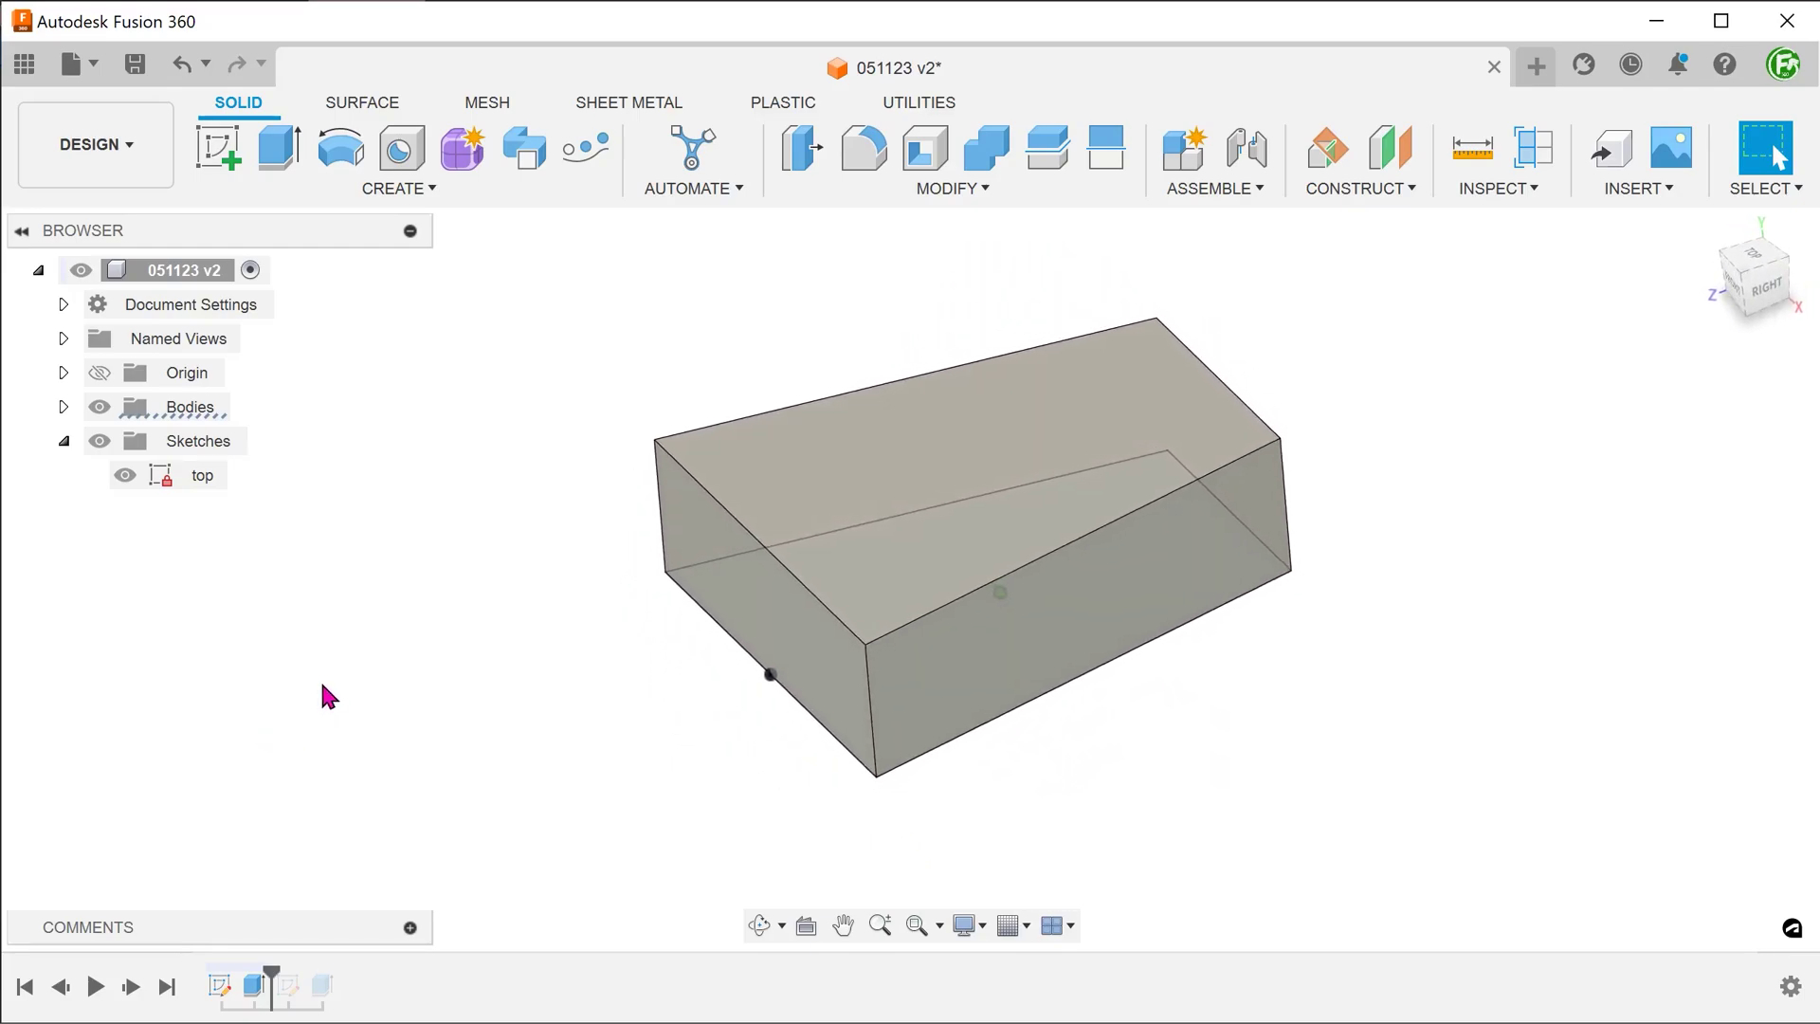
{"action": "left_click", "coordinate": [124, 475]}
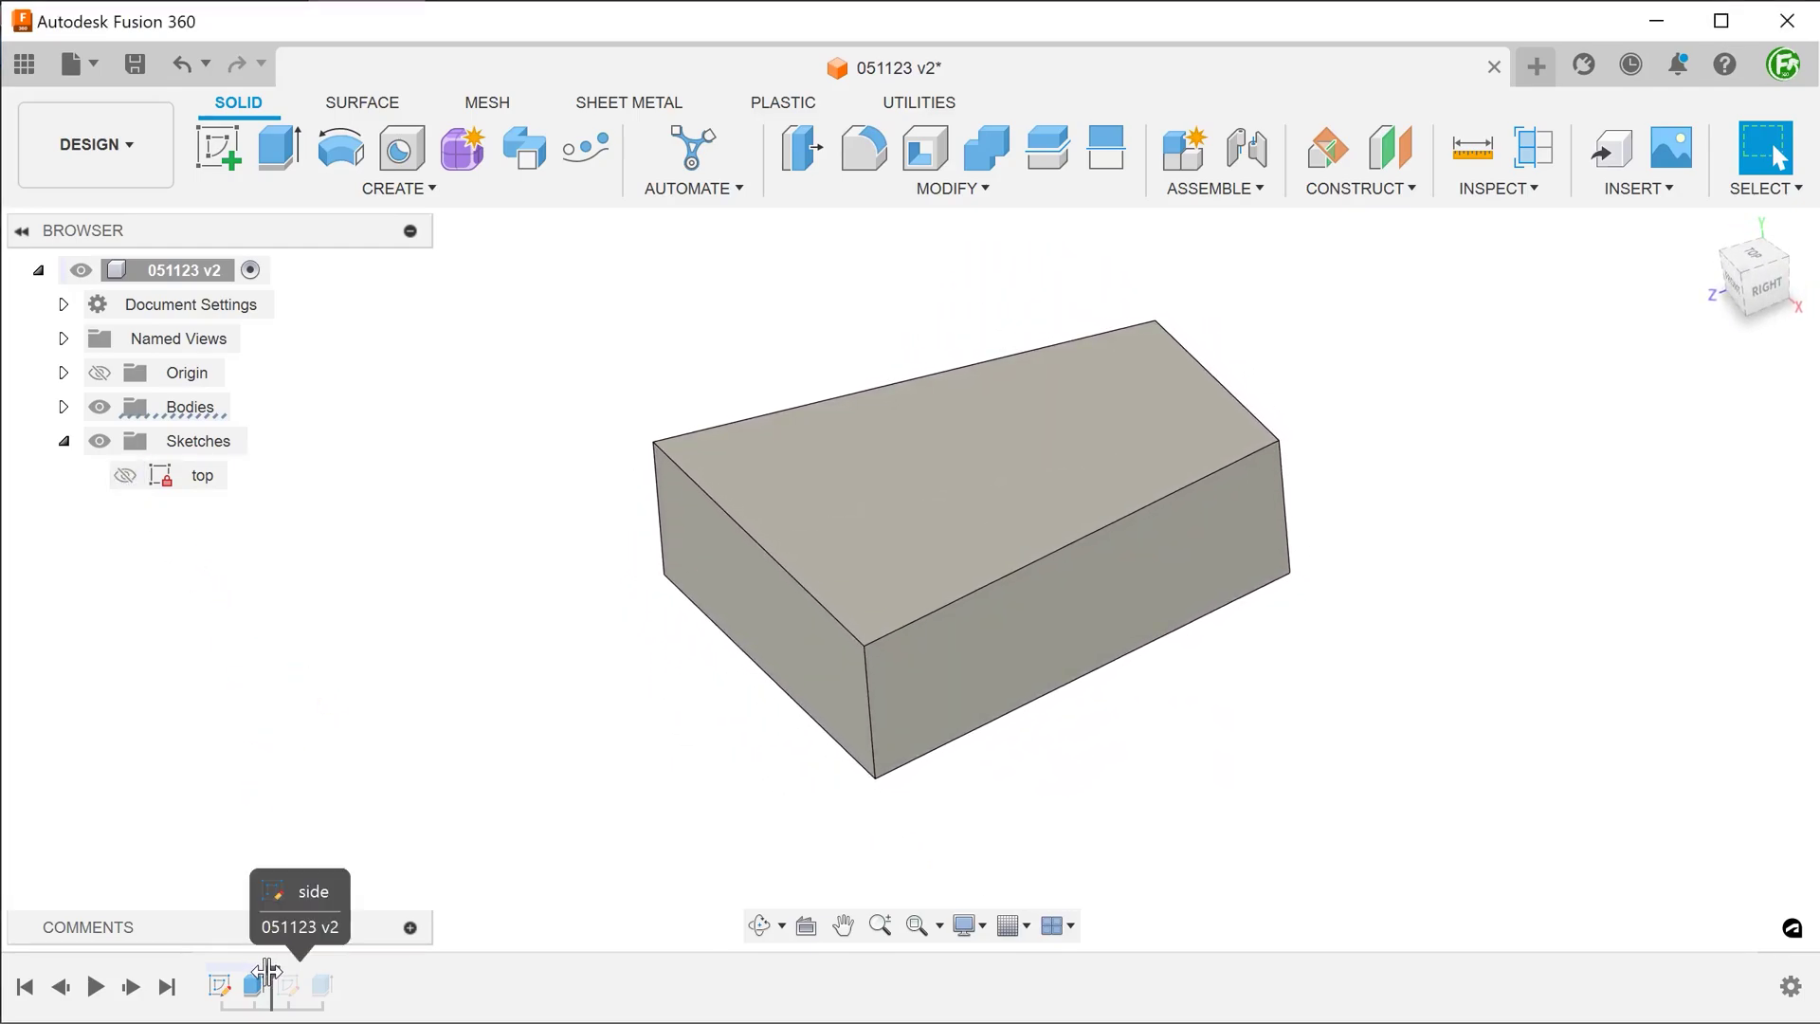
{"action": "left_click_drag", "start_coordinate": [272, 976], "coordinate": [305, 977]}
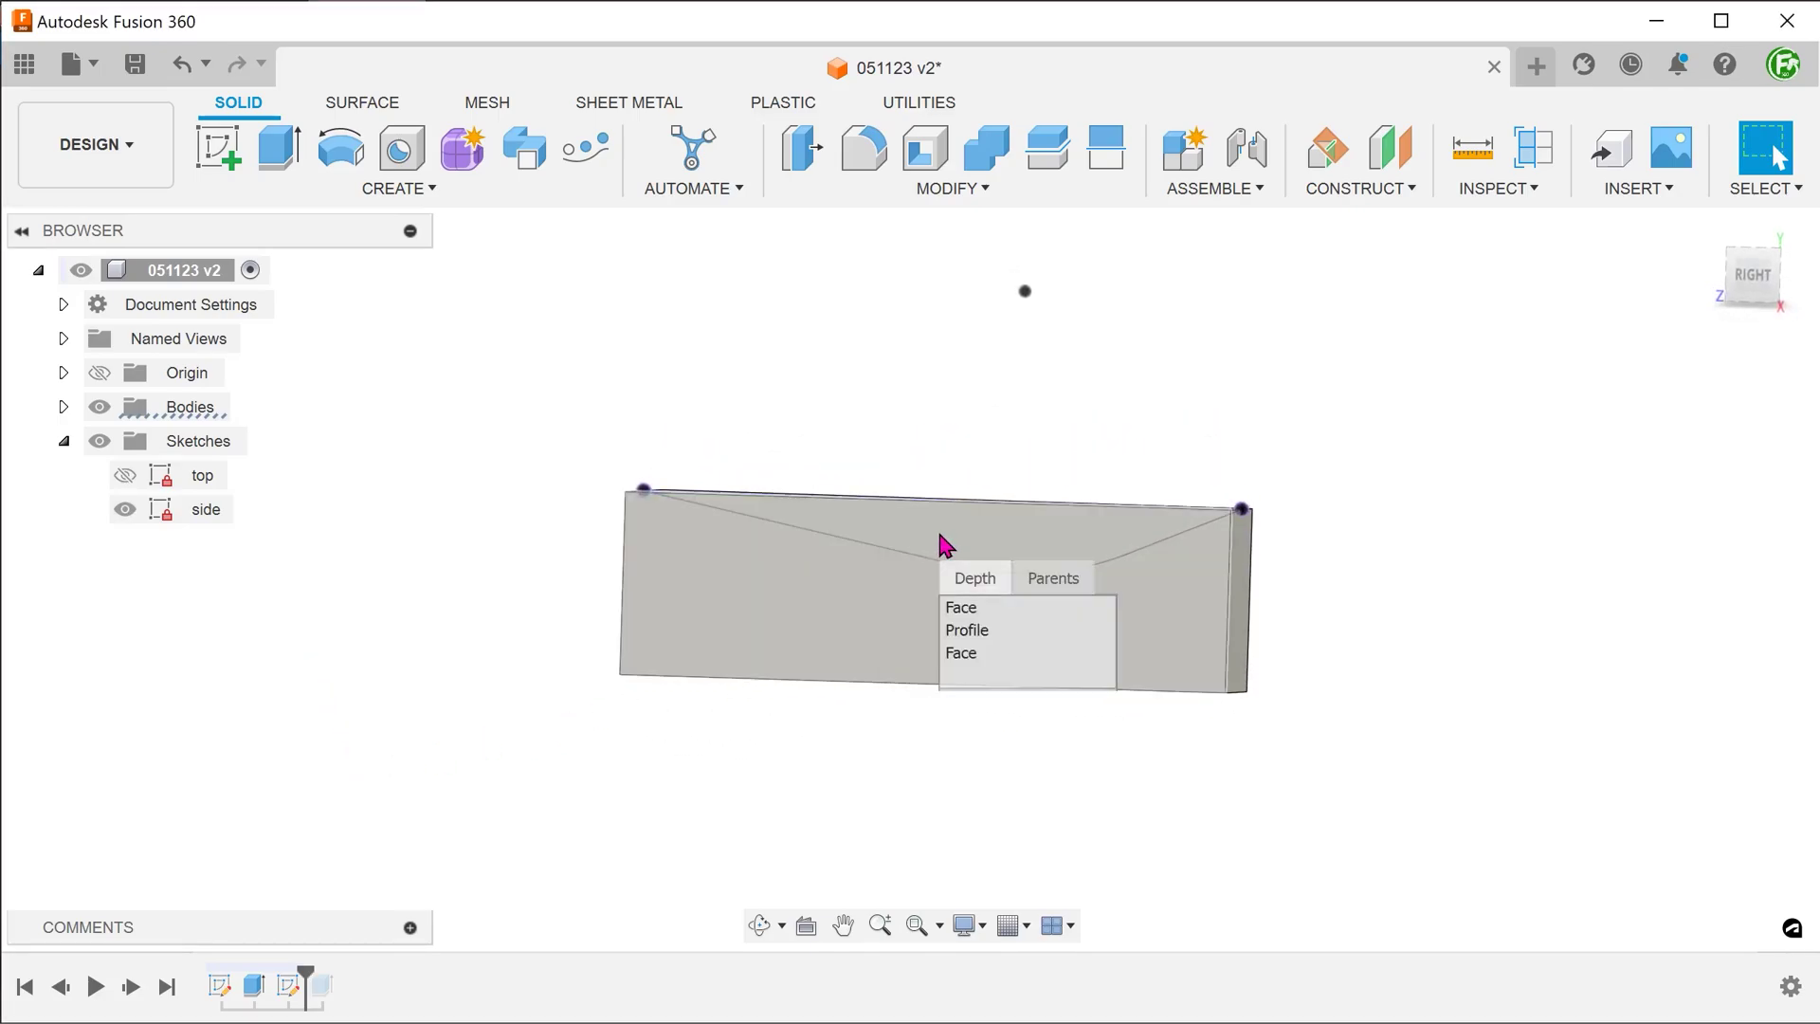
{"action": "left_click", "coordinate": [963, 631]}
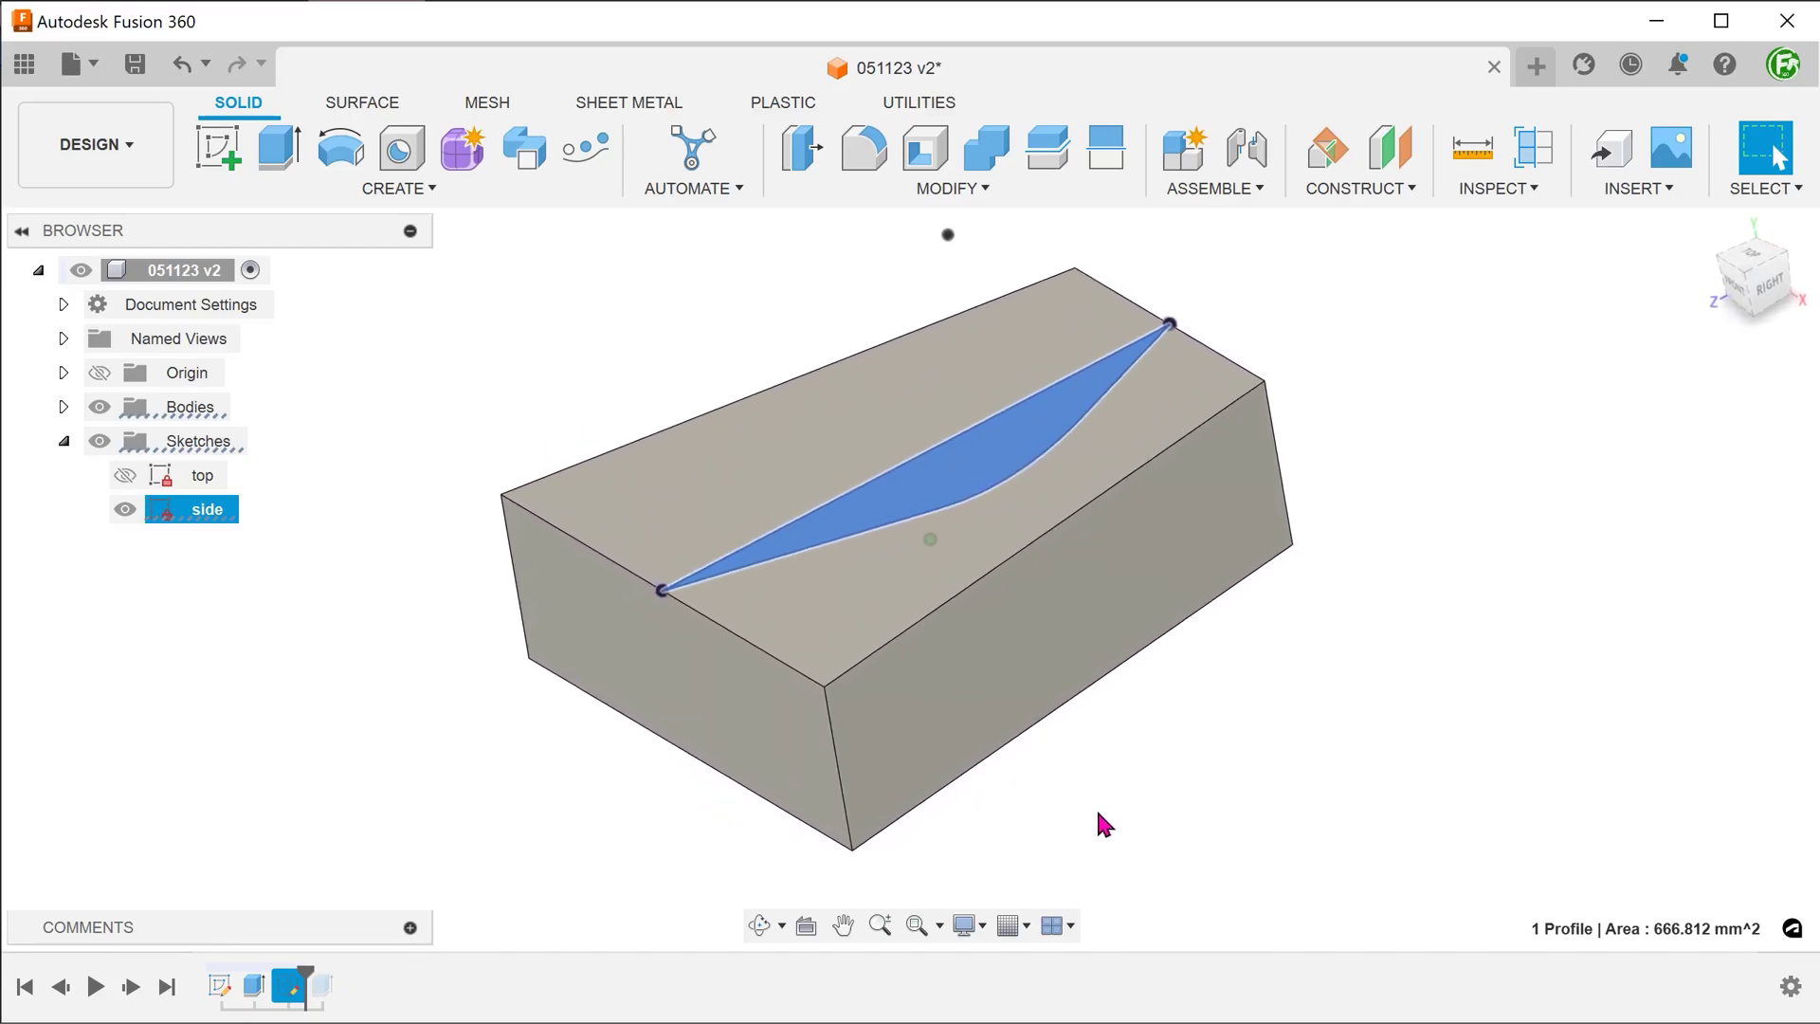
{"action": "left_click_drag", "start_coordinate": [303, 971], "coordinate": [340, 971]}
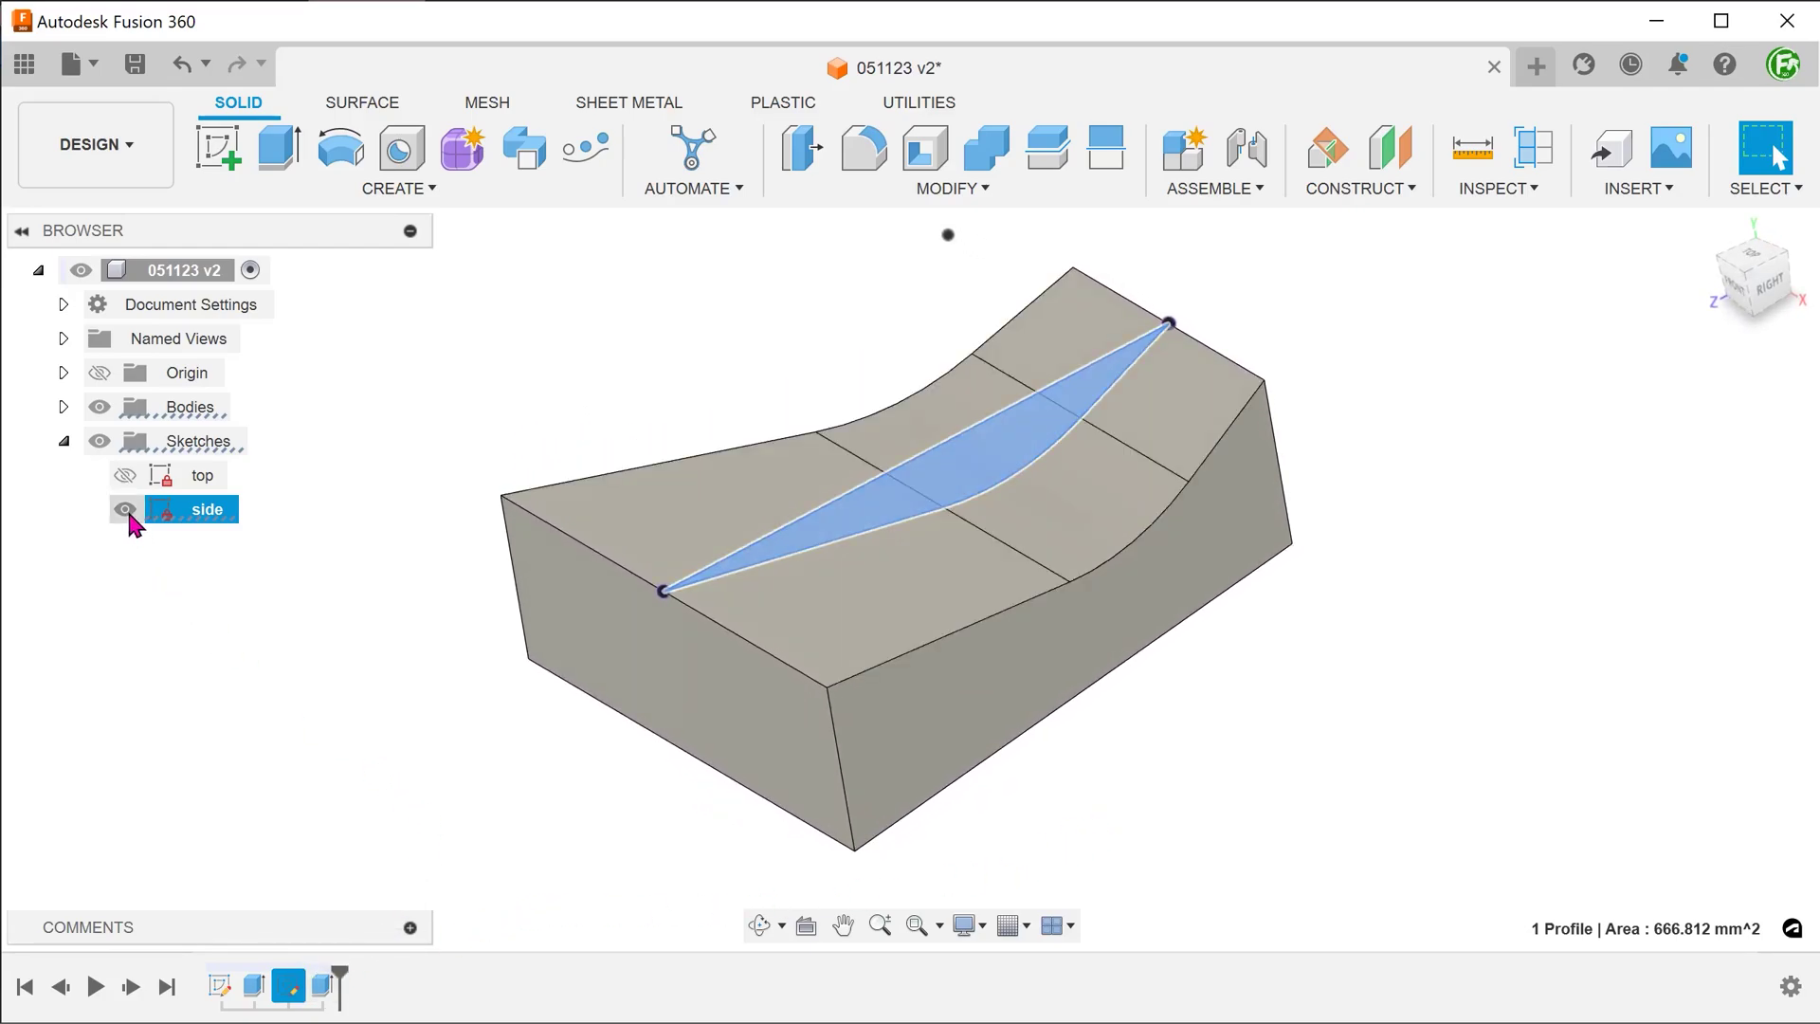
{"action": "left_click", "coordinate": [124, 510]}
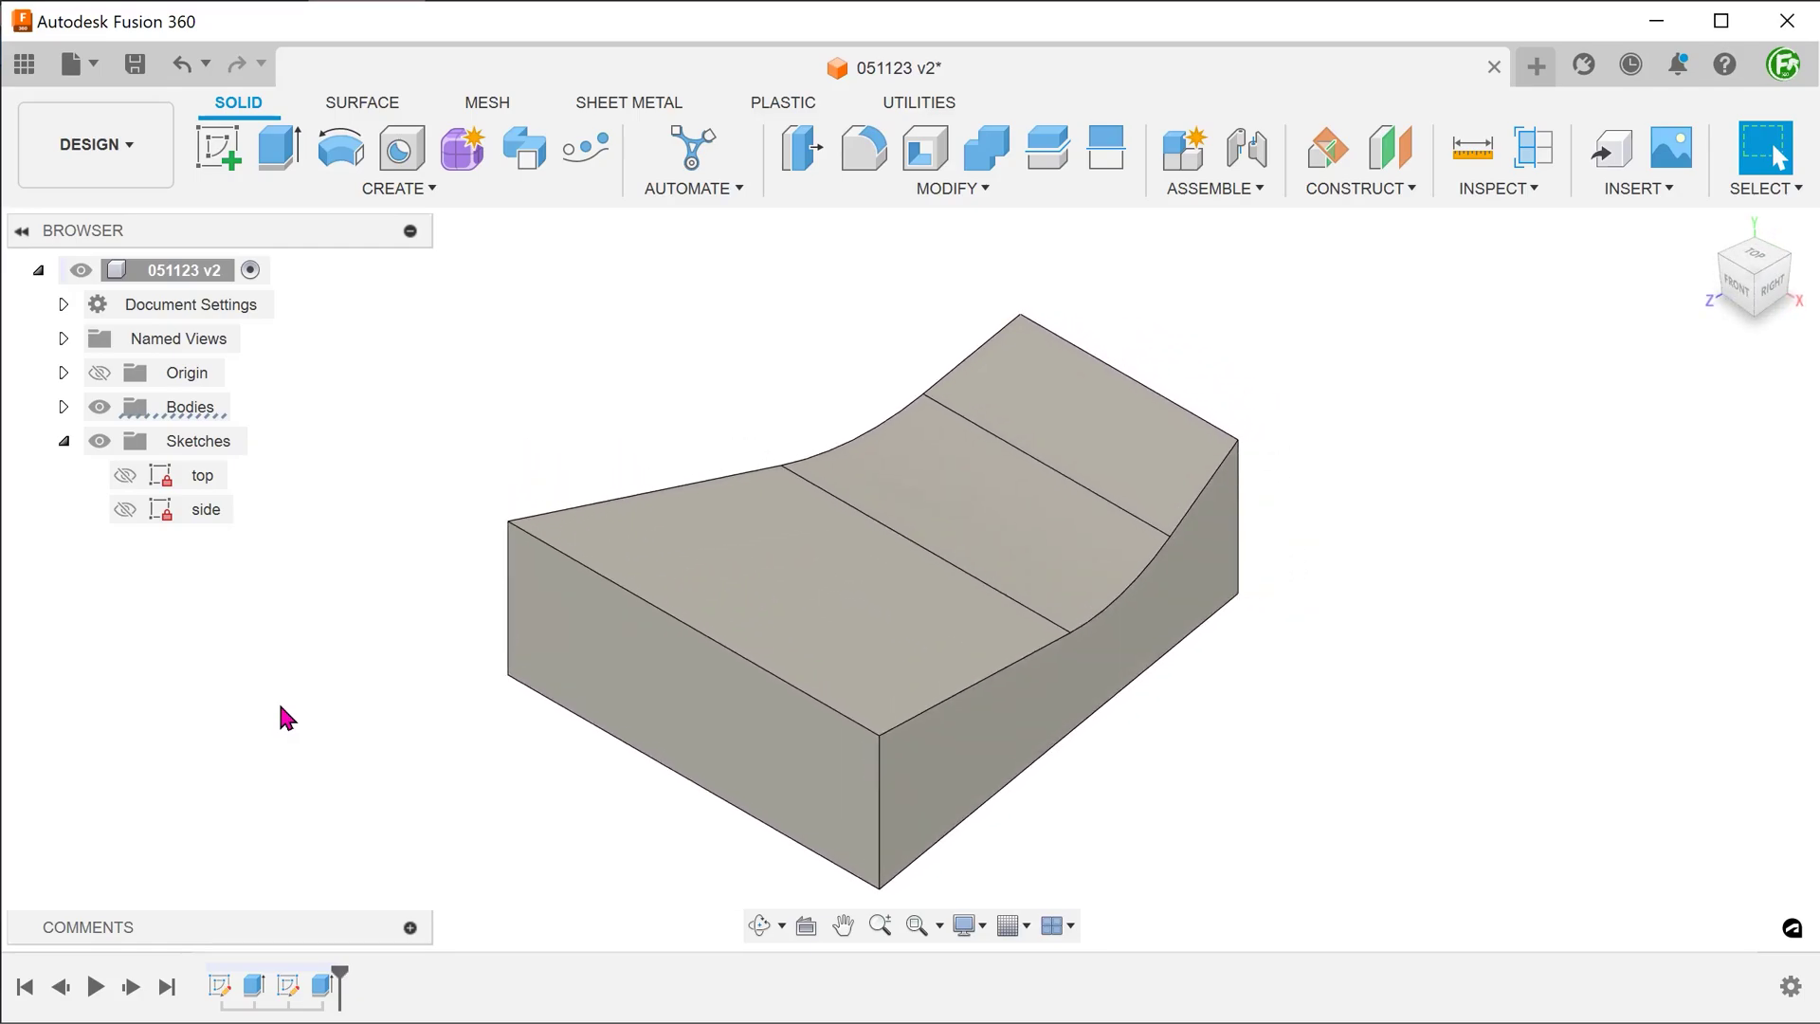
Step: Start a new sketch on the block's front face
{"action": "left_click", "coordinate": [608, 649]}
{"action": "right_click", "coordinate": [611, 645]}
{"action": "left_click", "coordinate": [578, 583]}
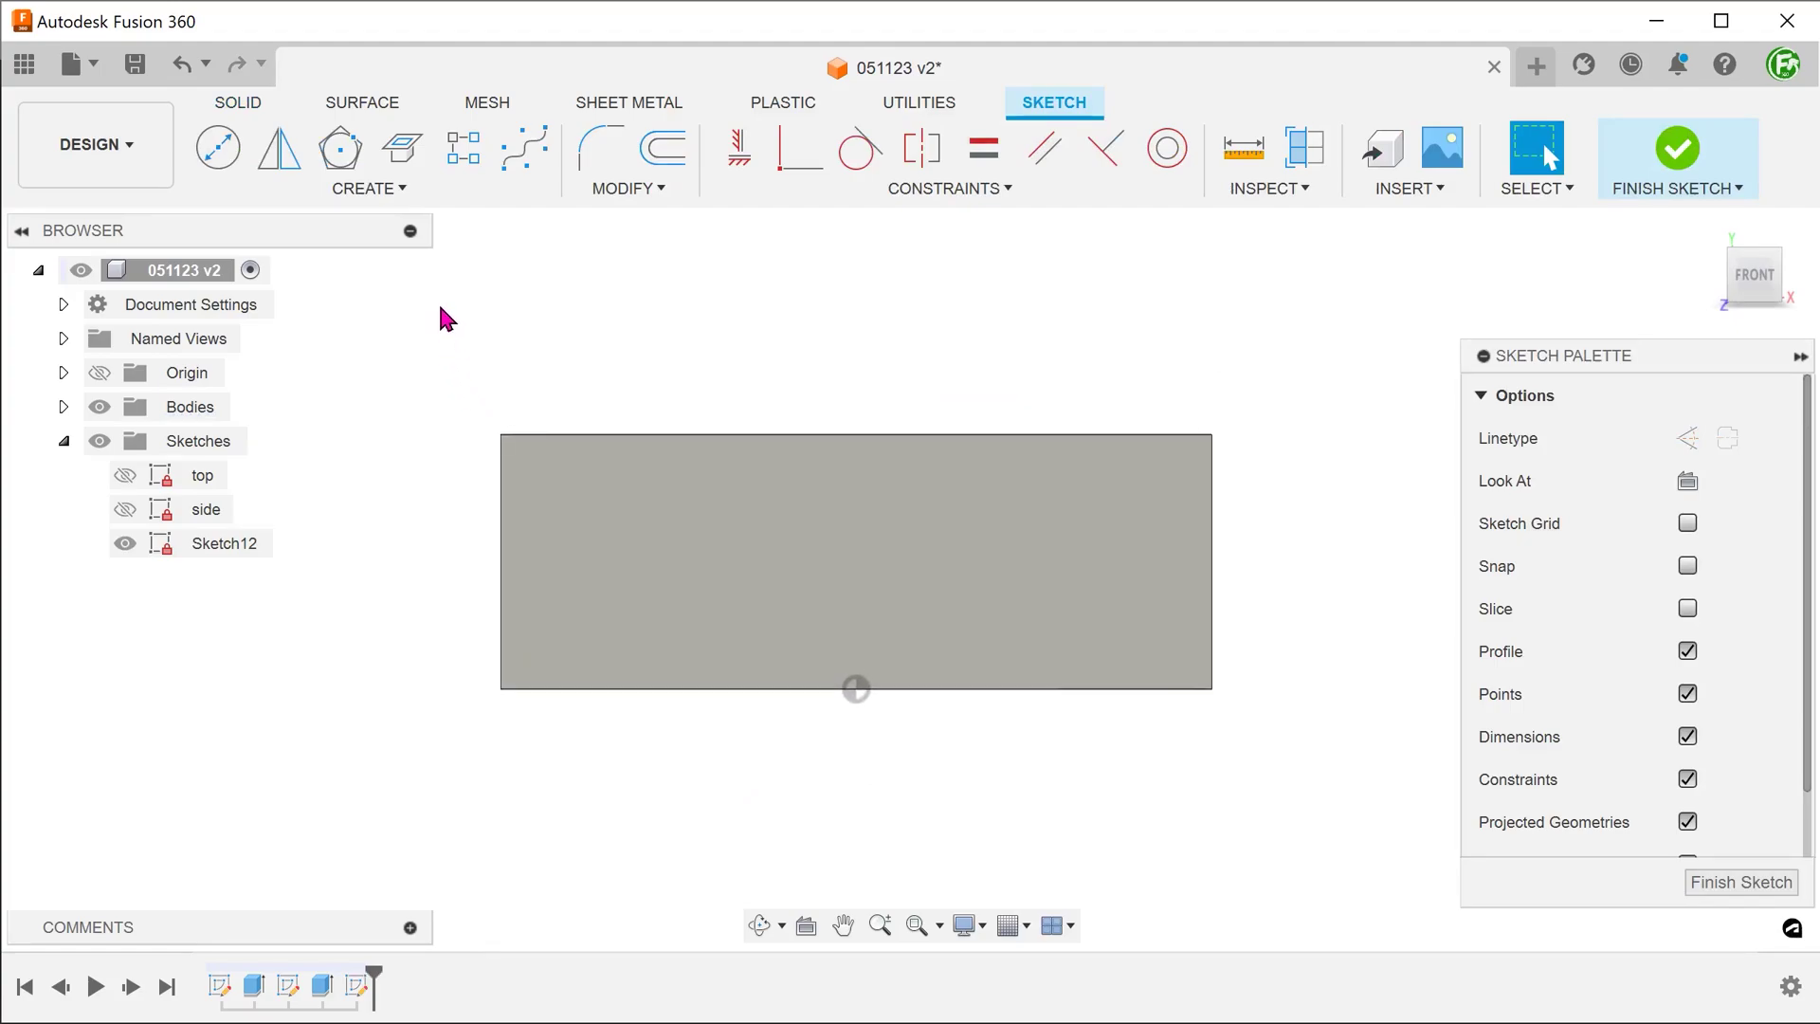
Step: Draw a 3-point arc from the top-left to the top-right corner, dipping below the edge
{"action": "left_click", "coordinate": [368, 188]}
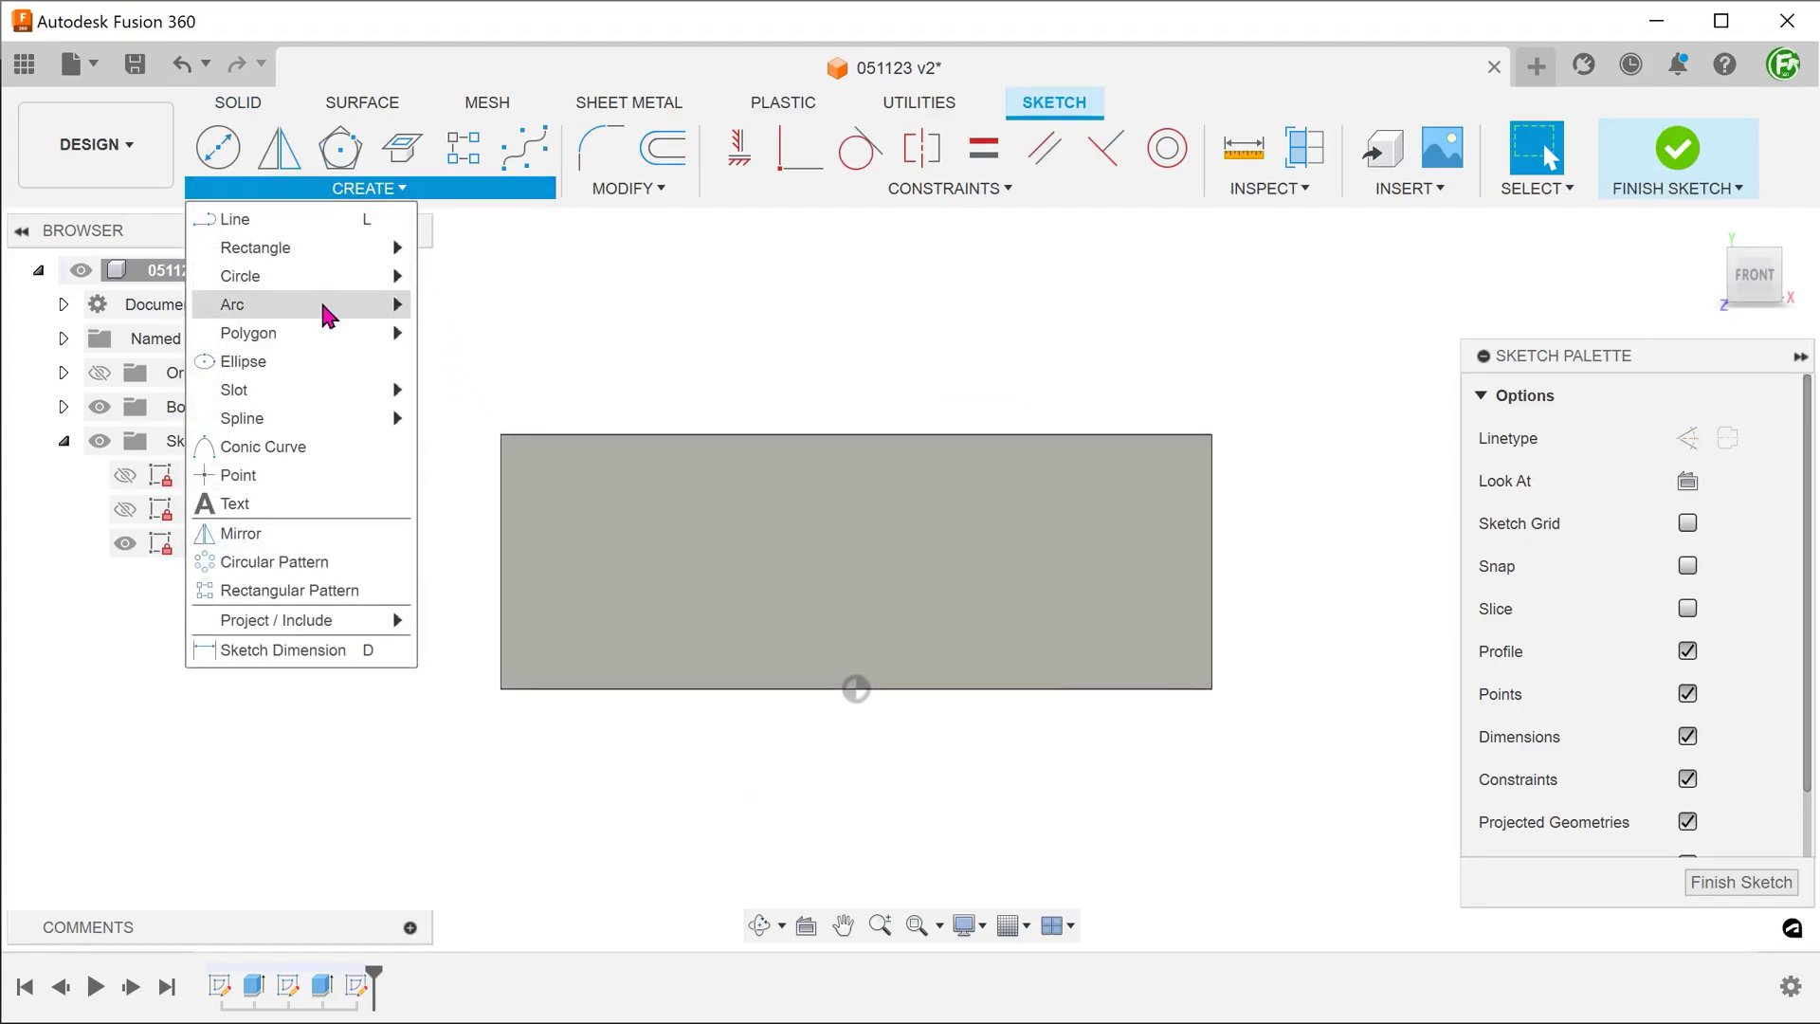
{"action": "mouse_move", "coordinate": [378, 308]}
{"action": "left_click", "coordinate": [471, 305]}
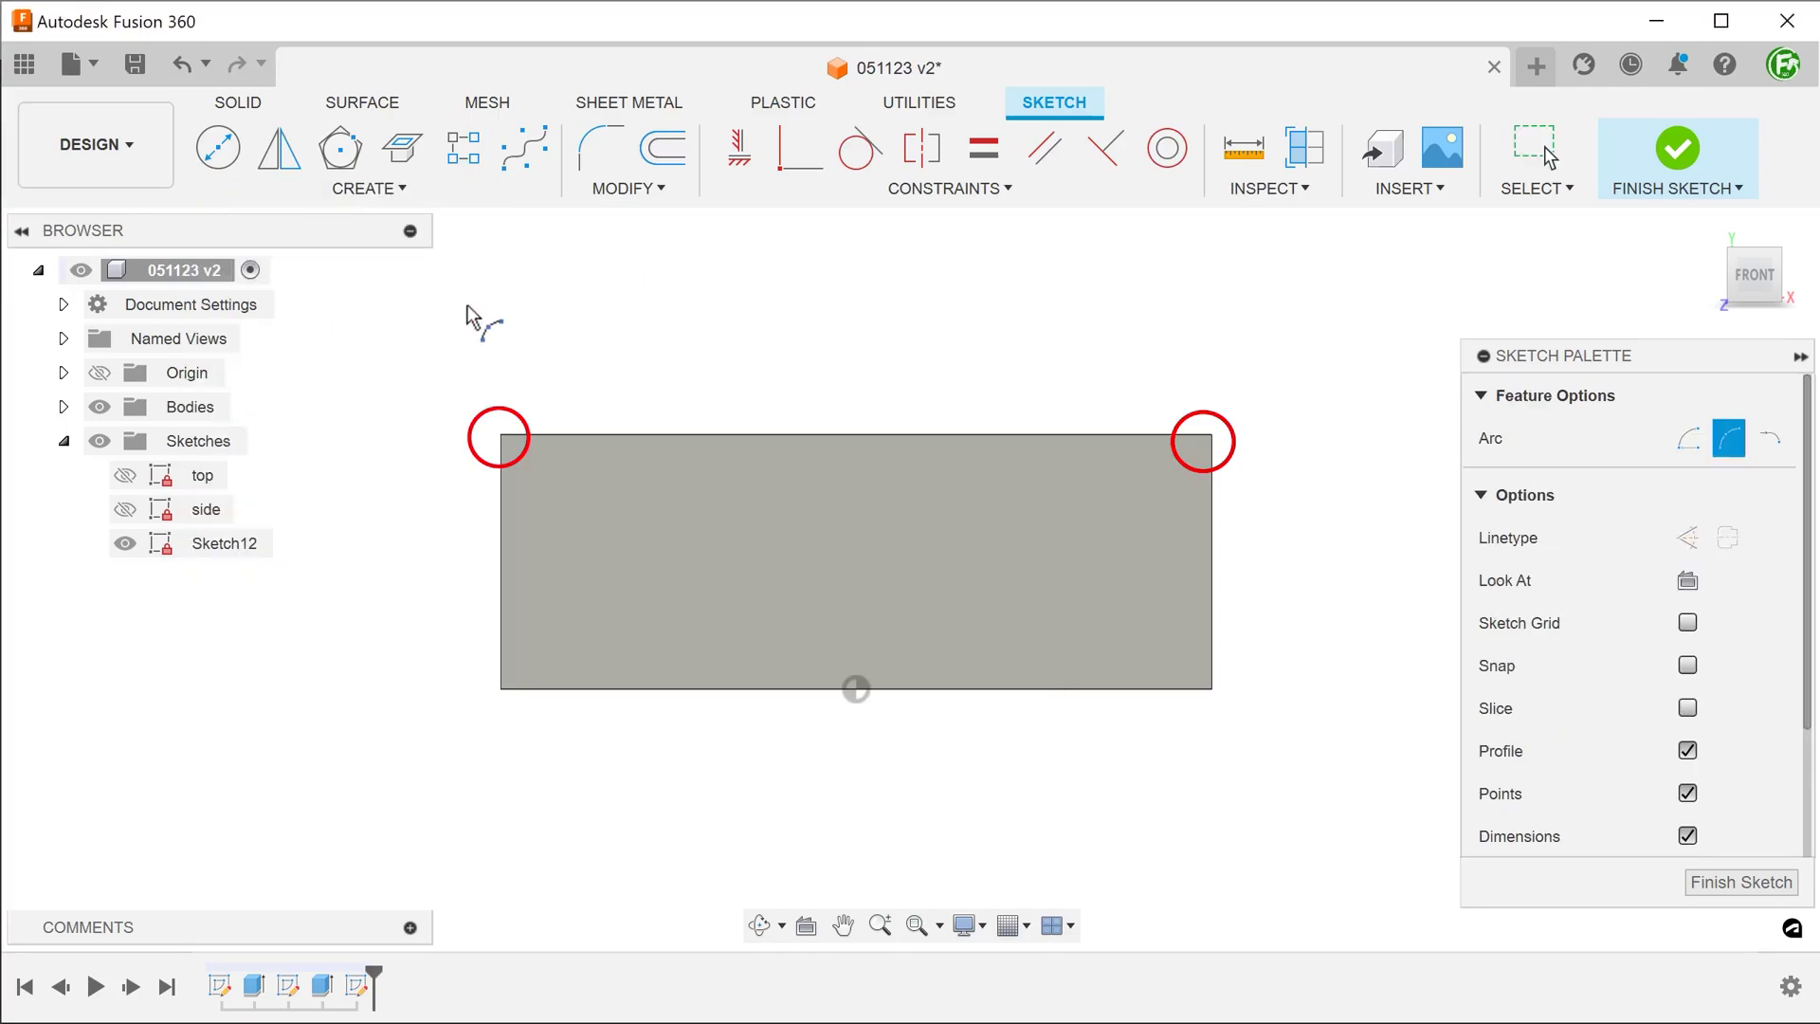
{"action": "left_click", "coordinate": [502, 435]}
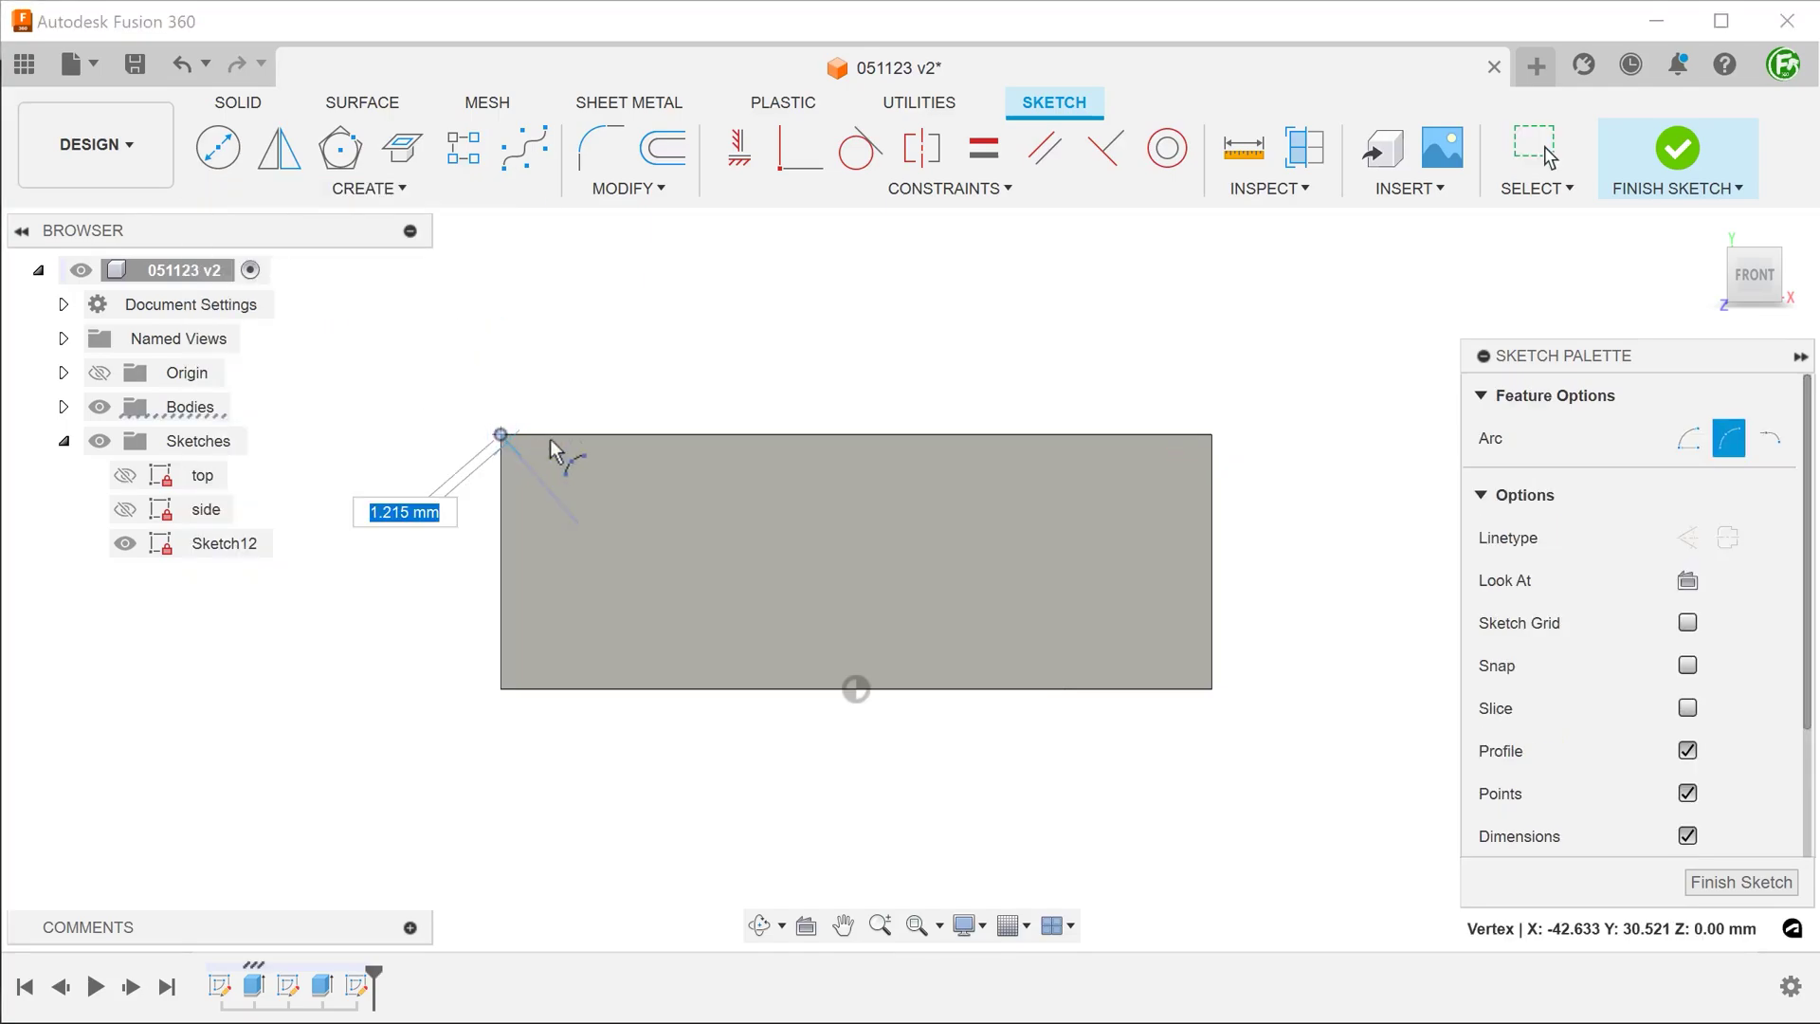
{"action": "left_click", "coordinate": [1212, 435]}
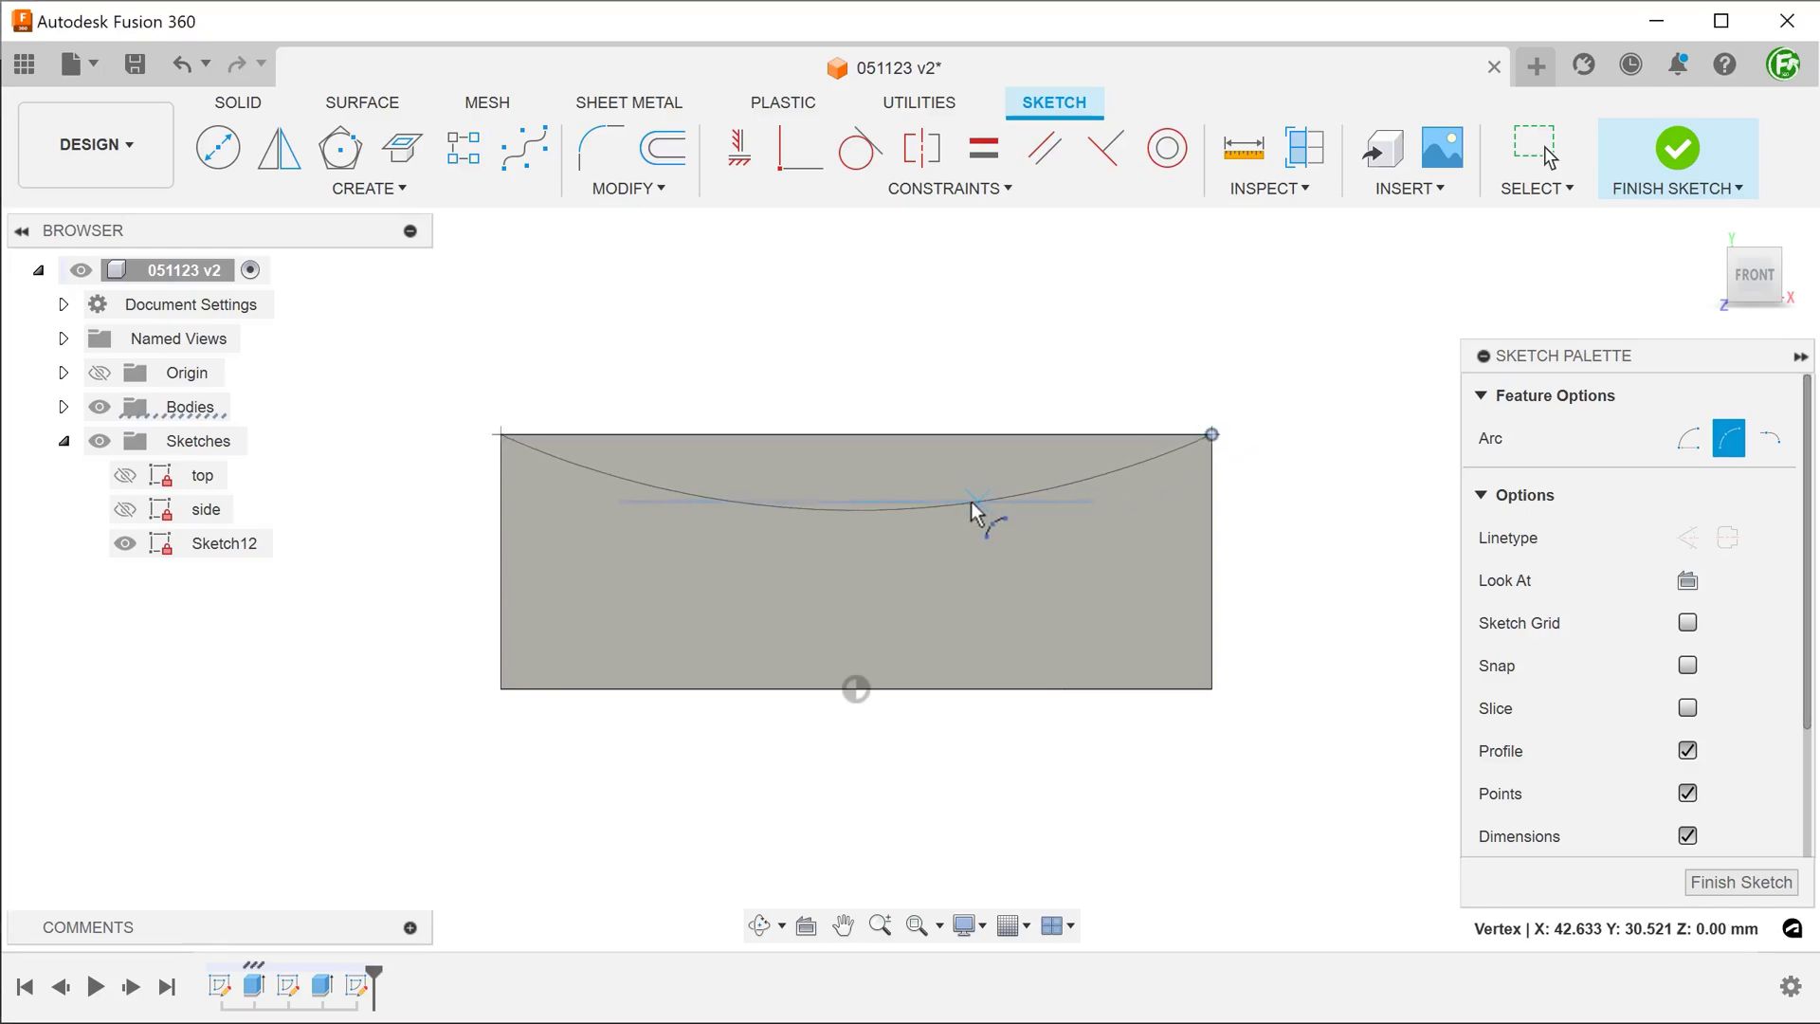
{"action": "left_click", "coordinate": [971, 508]}
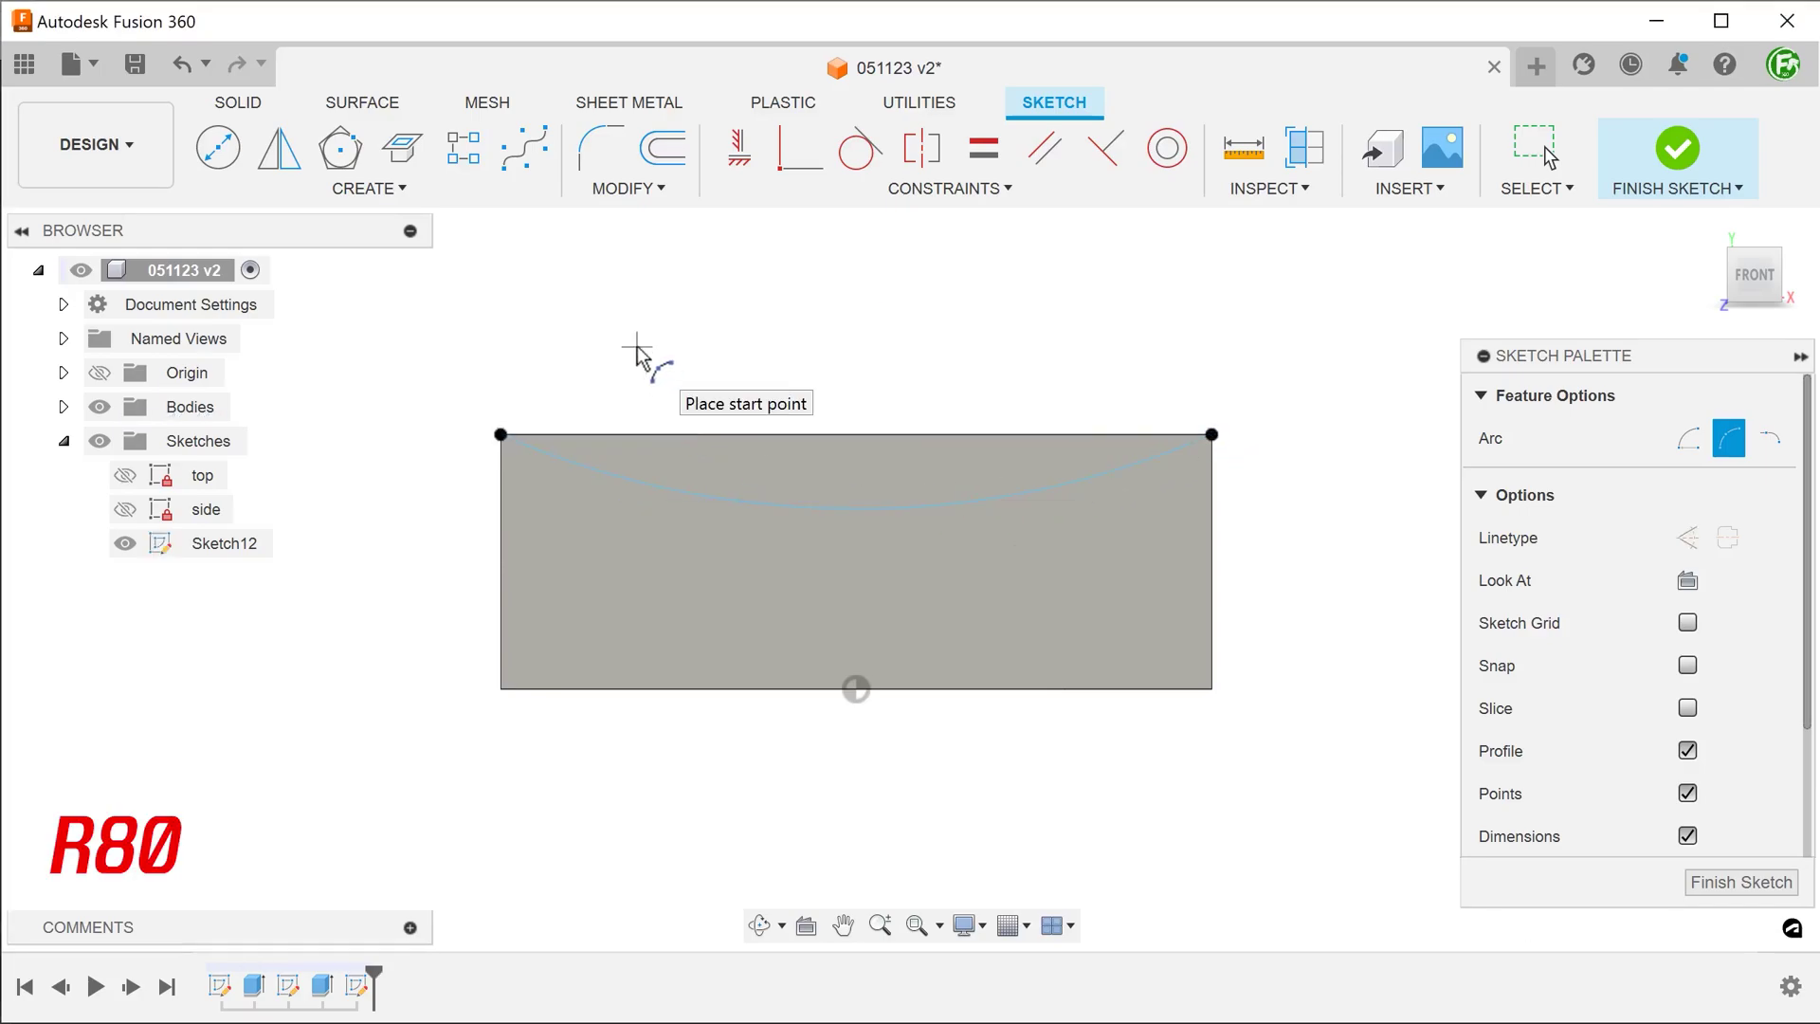
Step: Dimension the arc's radius to 80 mm
{"action": "key", "text": "d"}
{"action": "left_click", "coordinate": [781, 503]}
{"action": "left_click", "coordinate": [833, 383]}
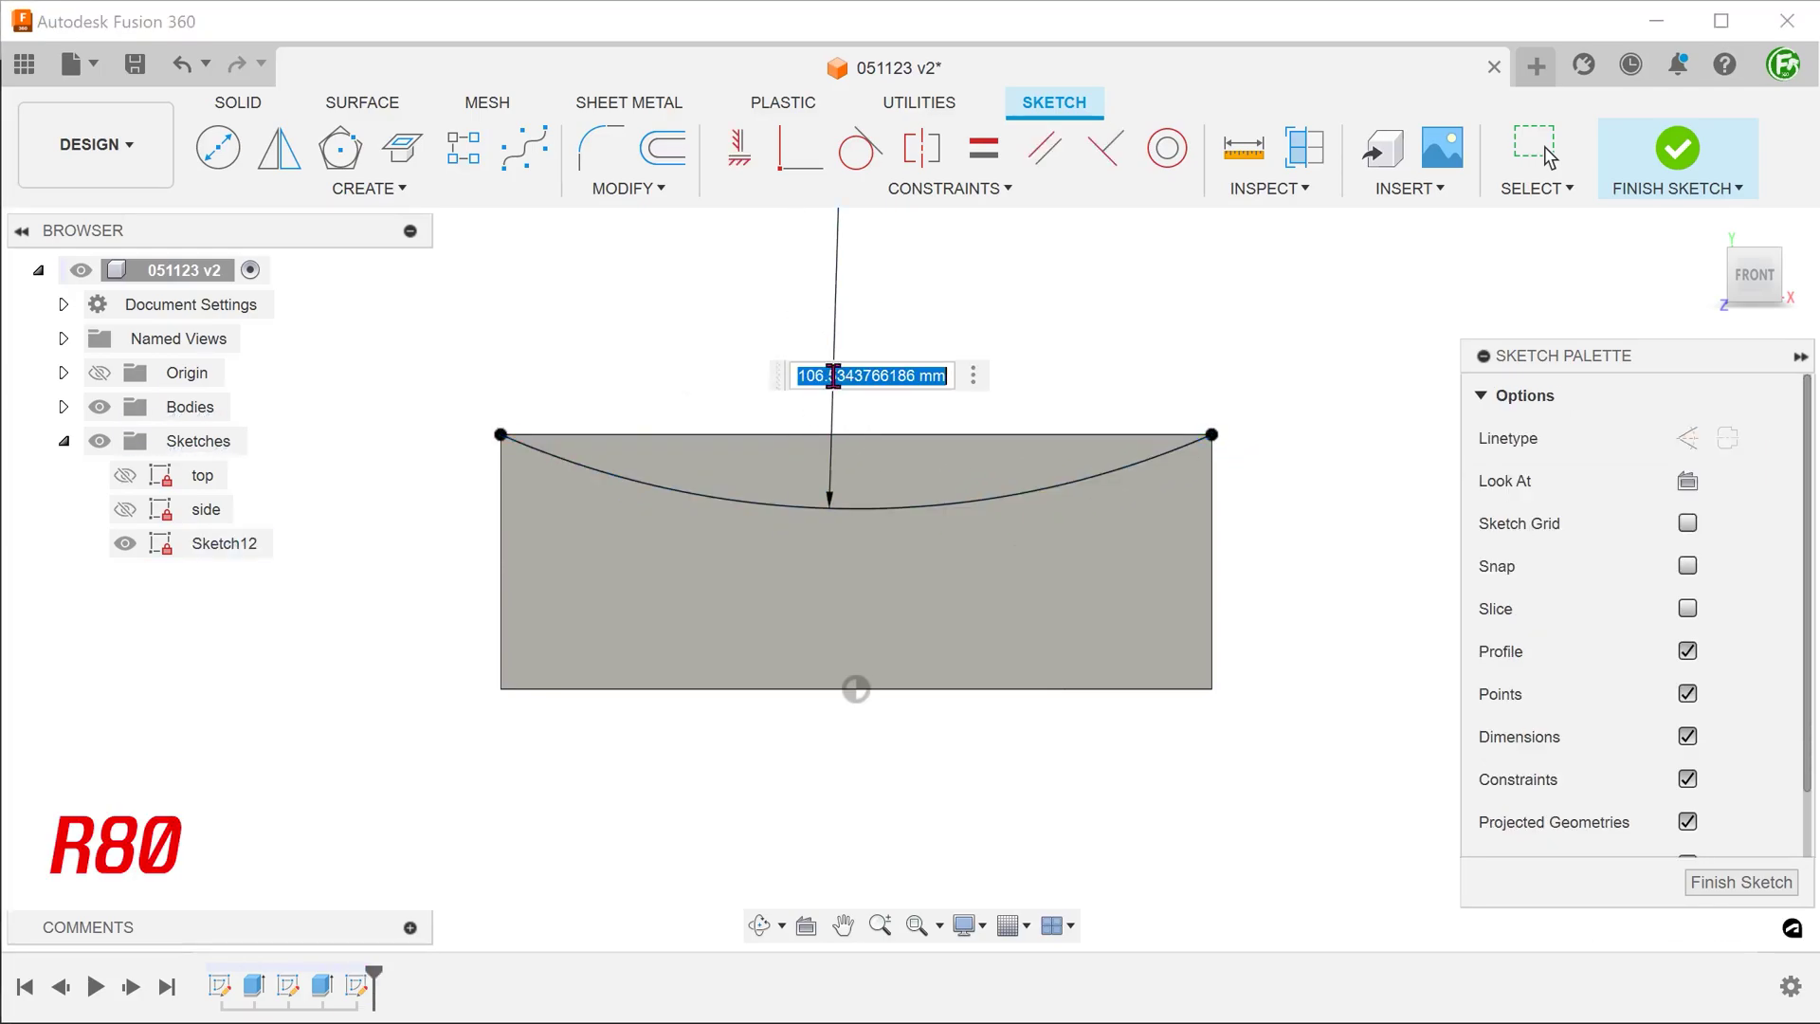
{"action": "type", "text": "80"}
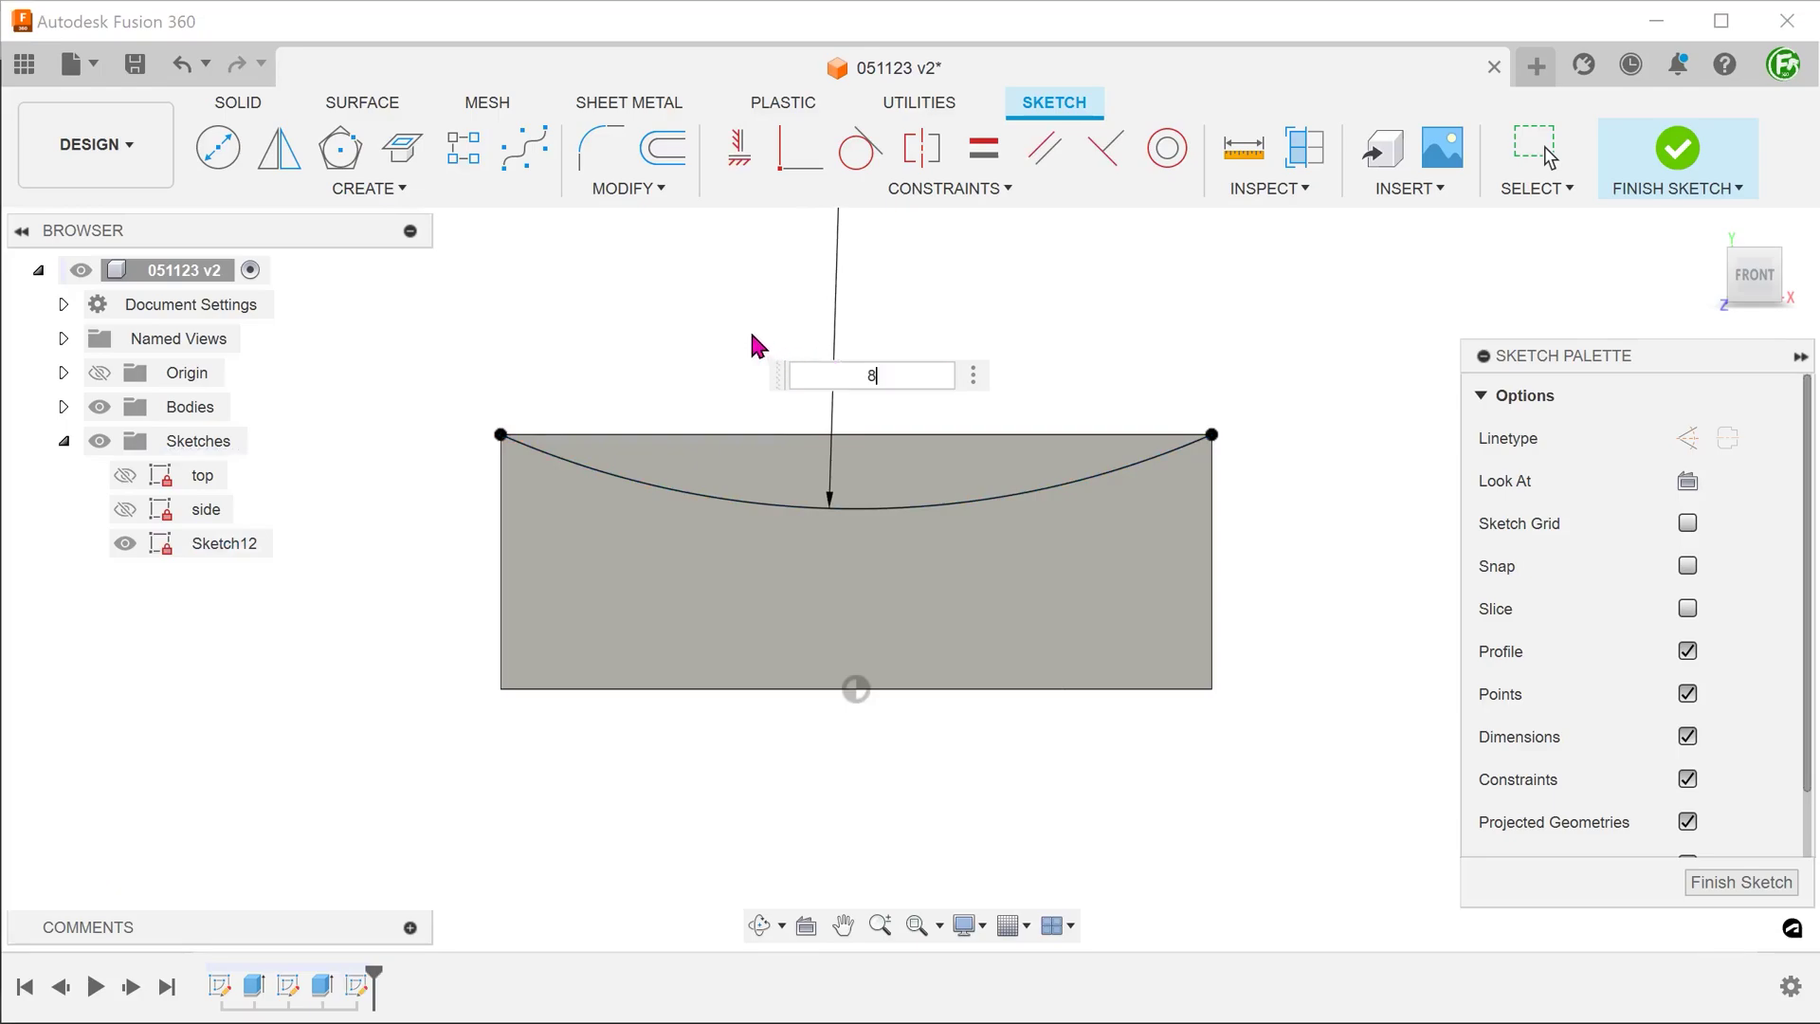
{"action": "key", "text": "Return"}
{"action": "key", "text": "Escape"}
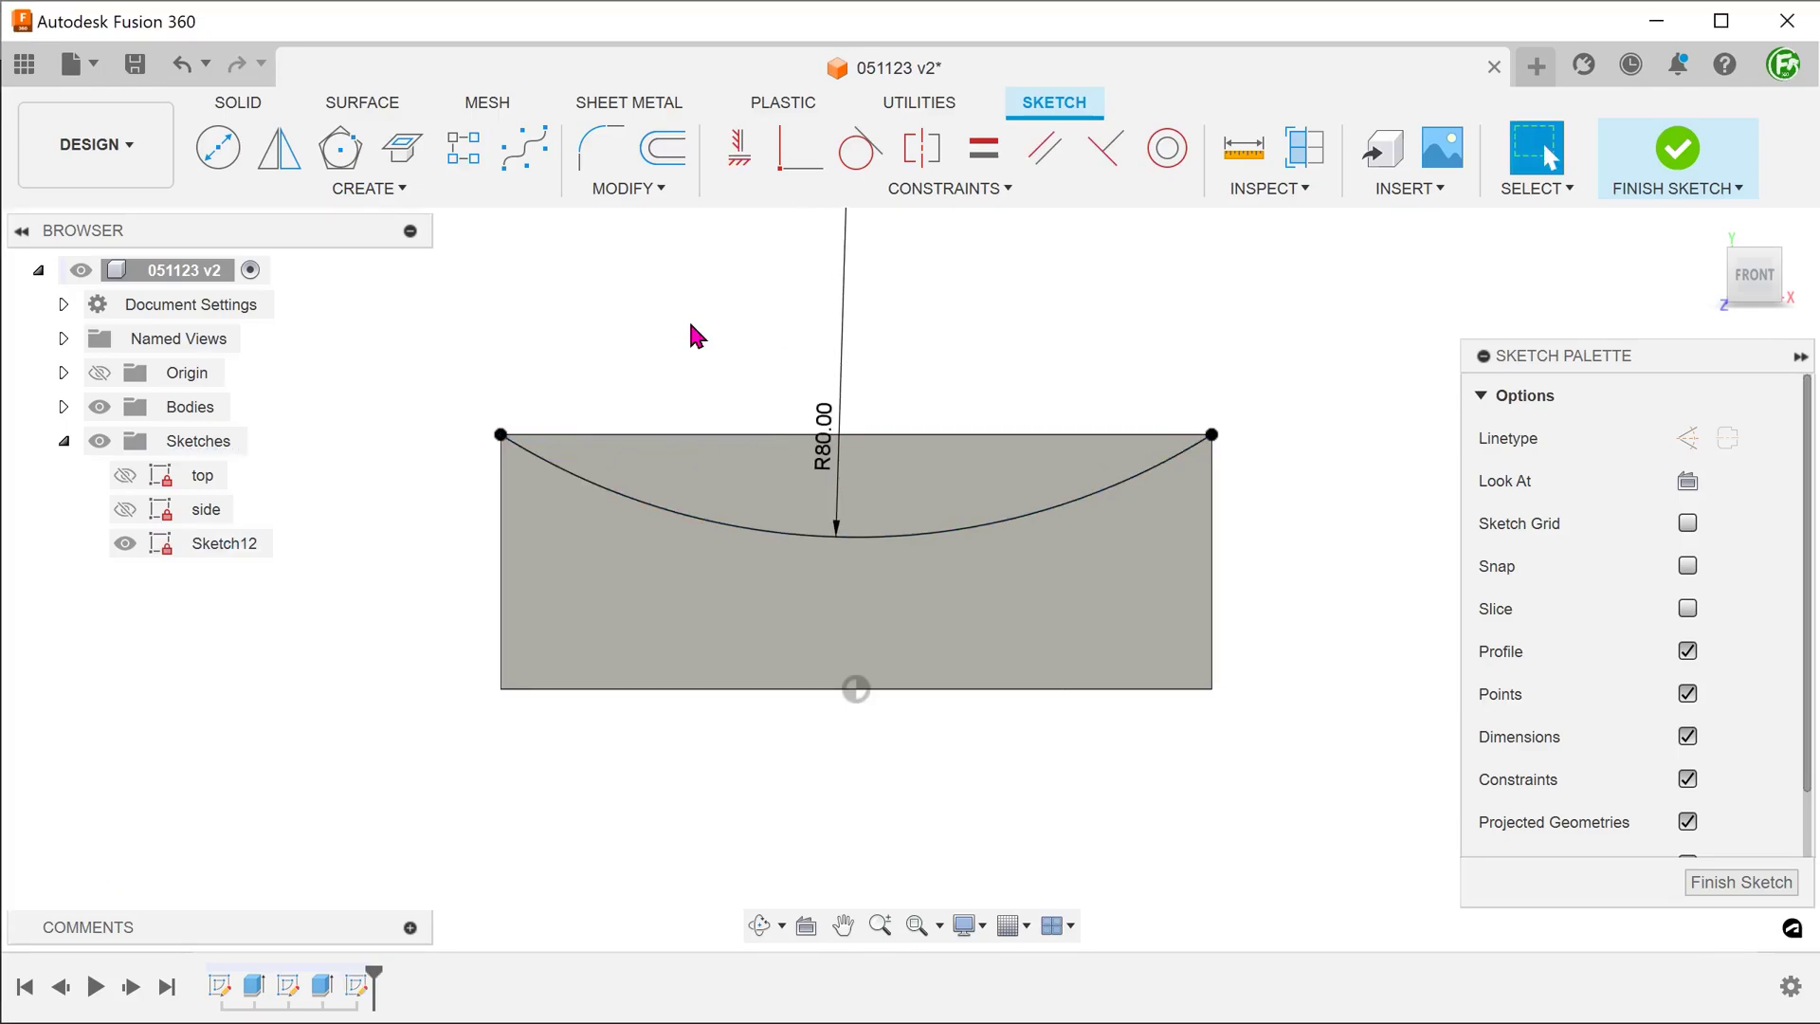
Step: Project the block's top edge into the sketch, briefly hiding the body to check the arc region
{"action": "key", "text": "p"}
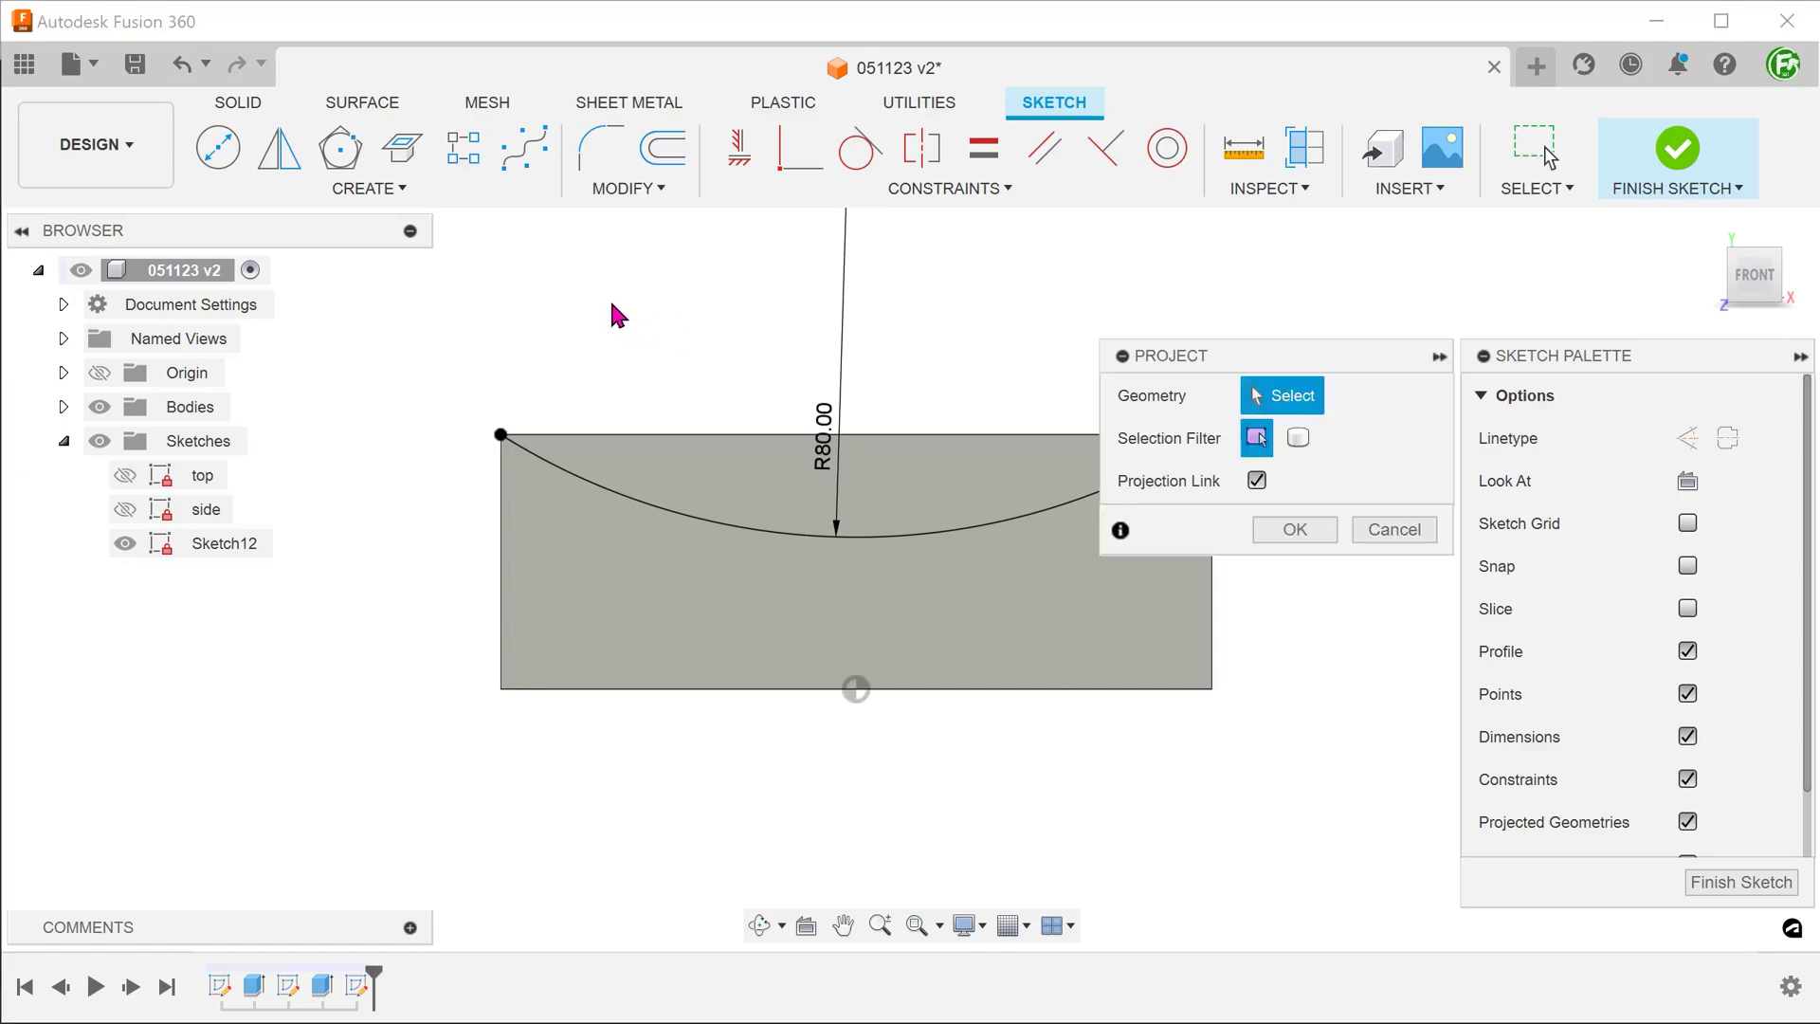
{"action": "mouse_move", "coordinate": [618, 315]}
{"action": "middle_mouse_down"}
{"action": "mouse_move", "coordinate": [573, 313]}
{"action": "mouse_move", "coordinate": [540, 420]}
{"action": "middle_mouse_up"}
{"action": "left_click", "coordinate": [560, 458]}
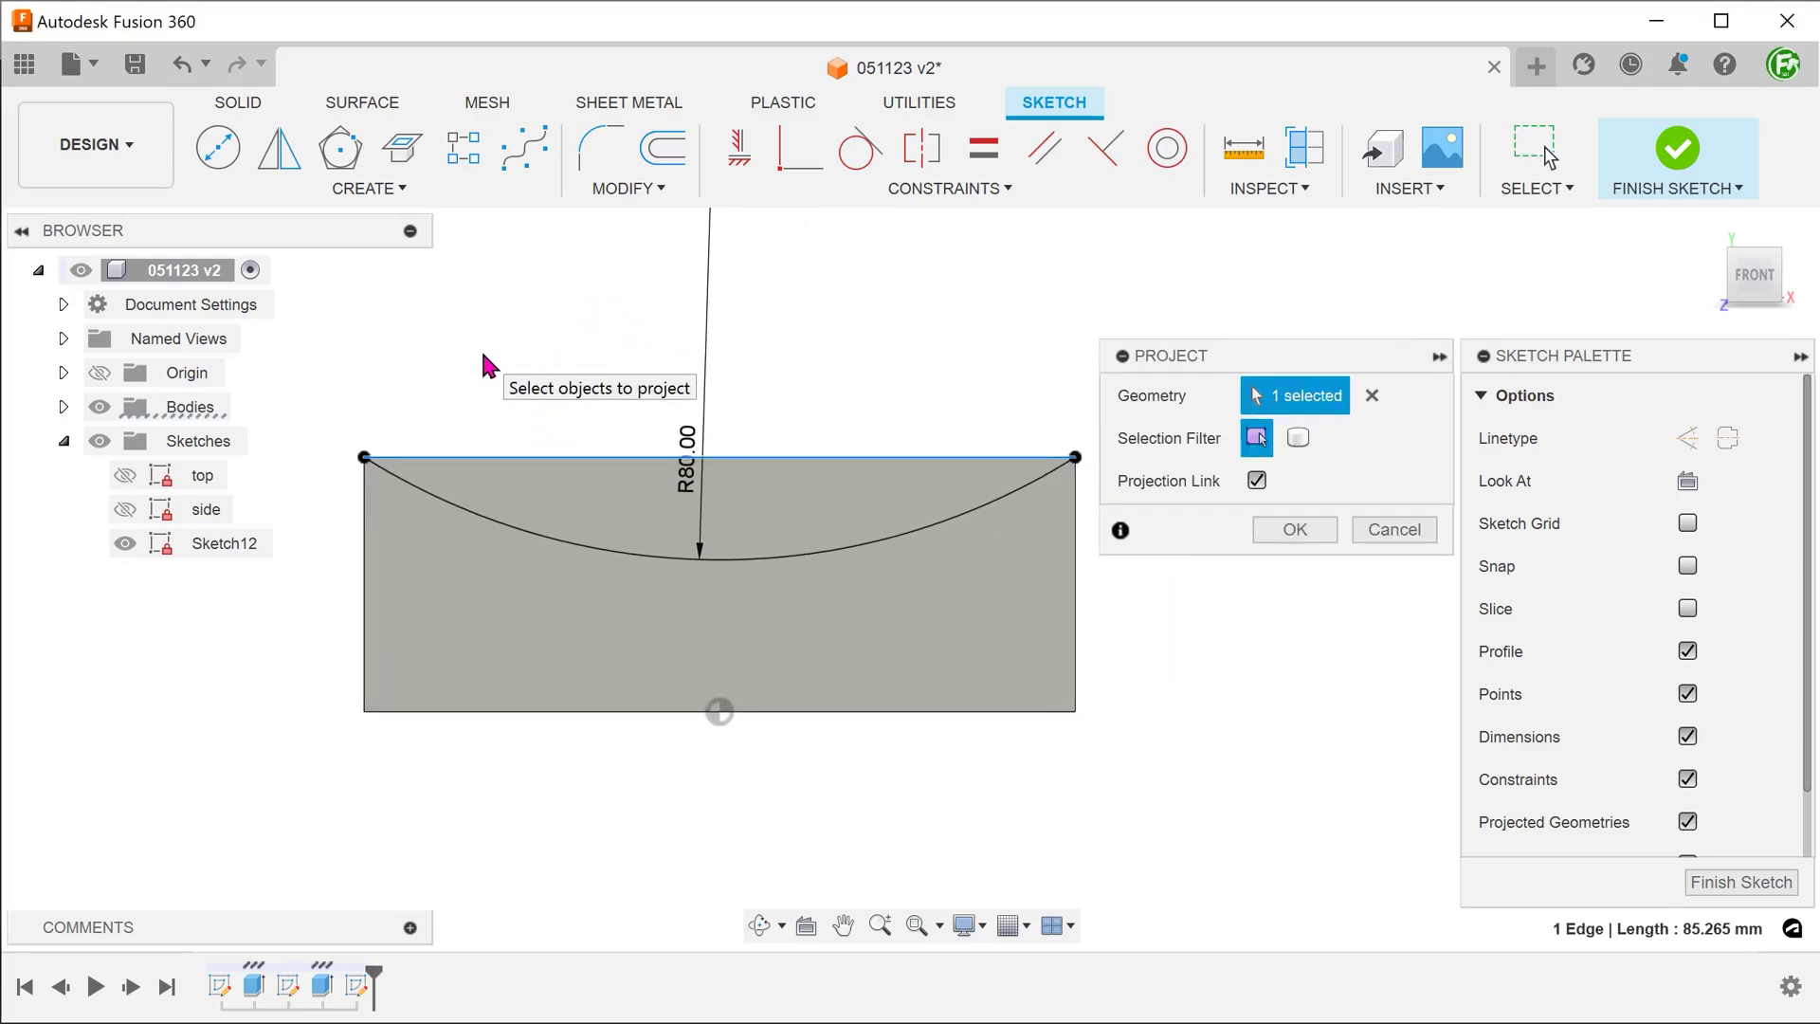
{"action": "left_click", "coordinate": [1269, 533]}
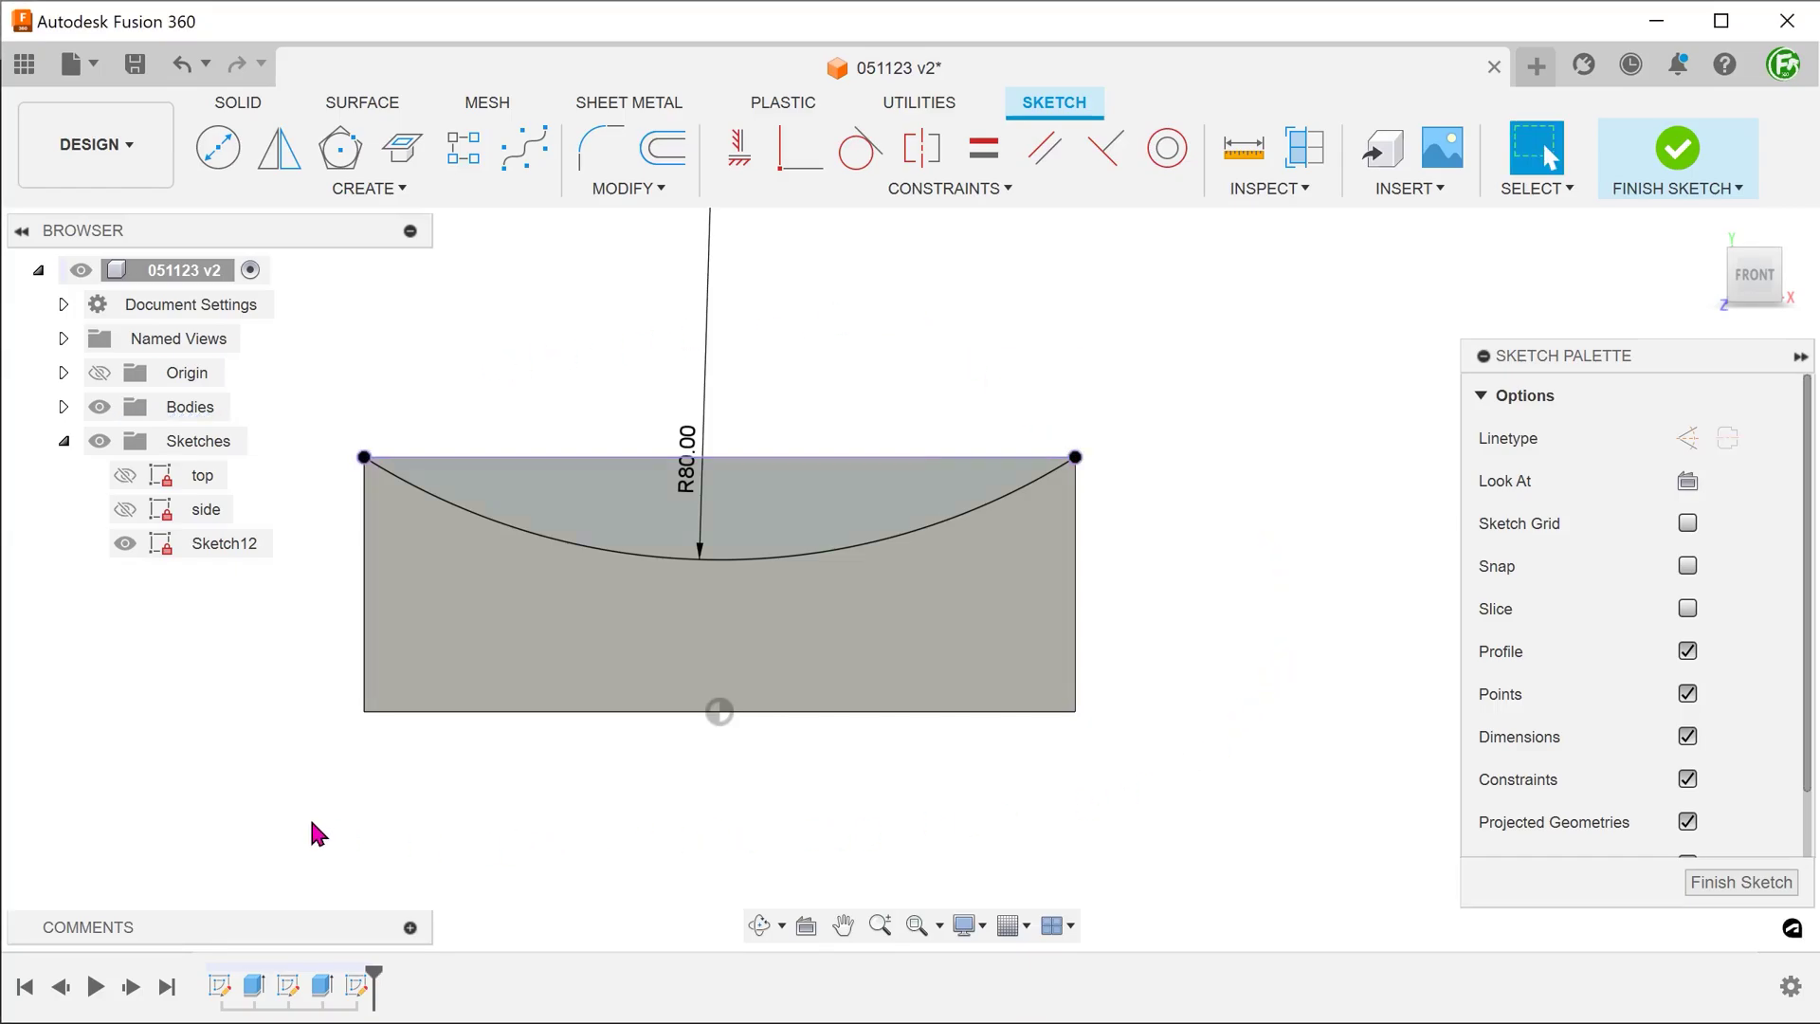
{"action": "left_click", "coordinate": [99, 406]}
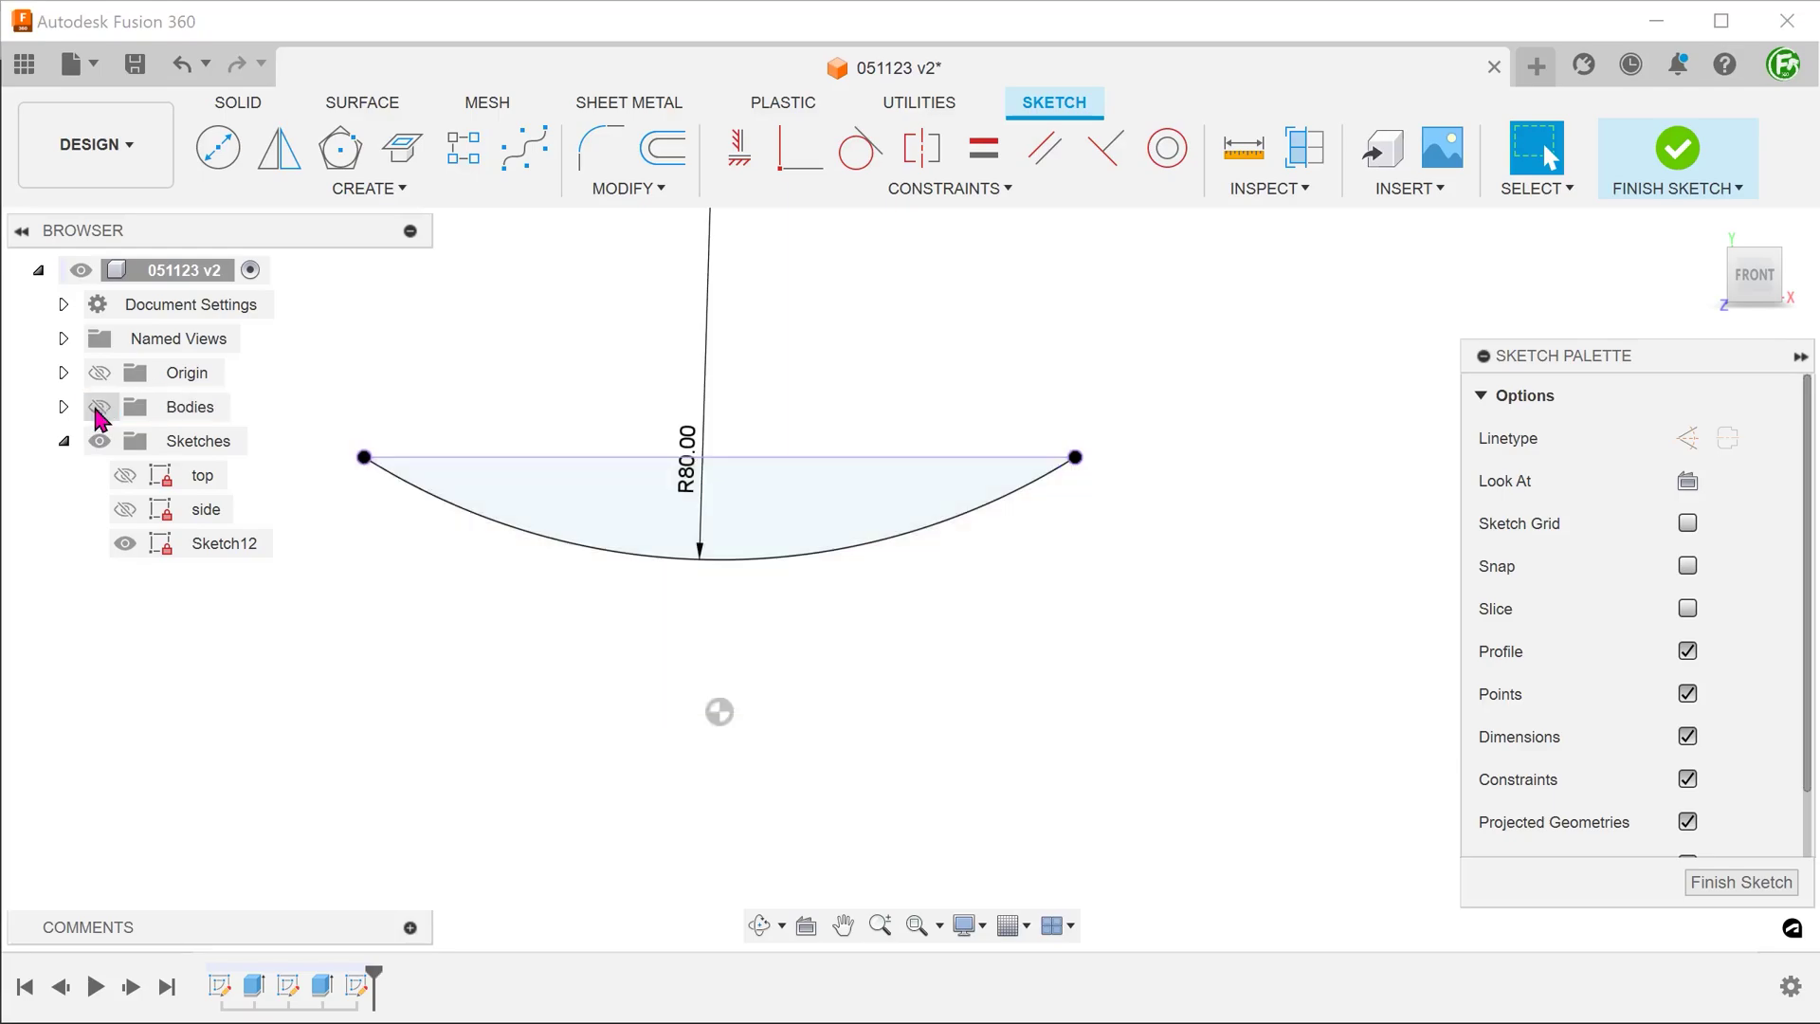
{"action": "left_click", "coordinate": [100, 407]}
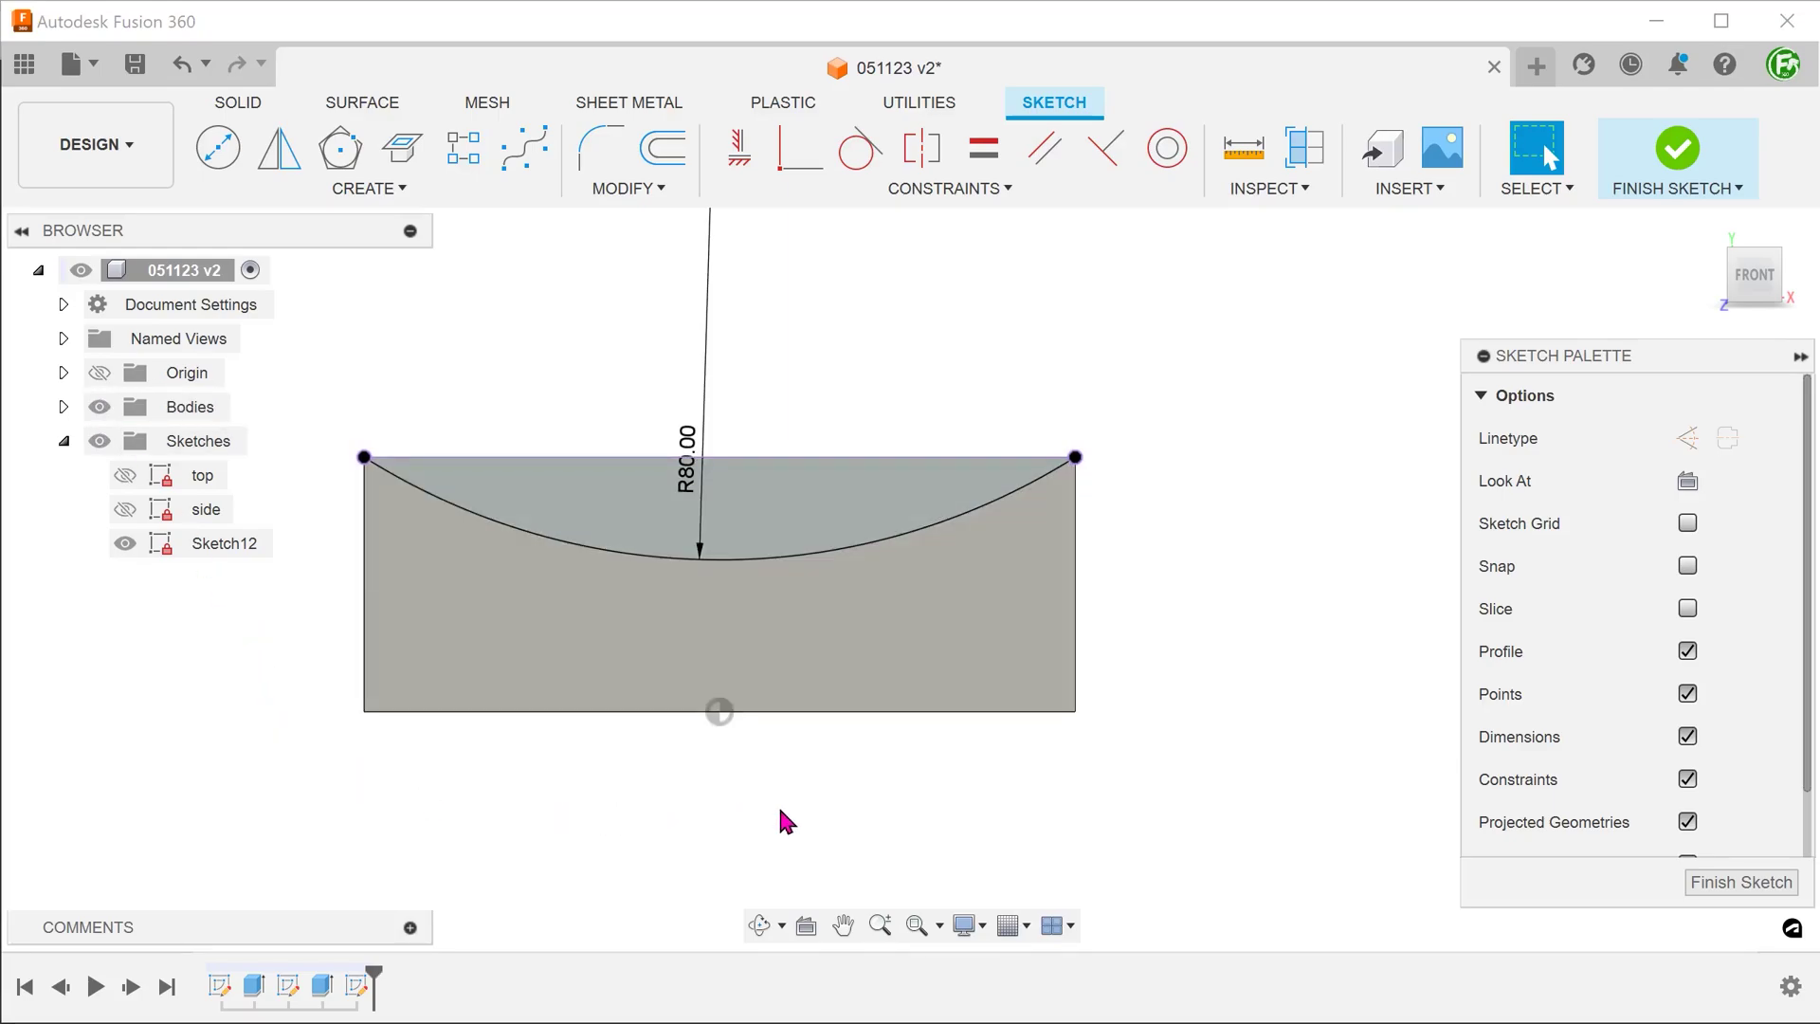
Step: Finish the sketch and rename Sketch12 to 'swept cut'
{"action": "left_click", "coordinate": [1678, 157]}
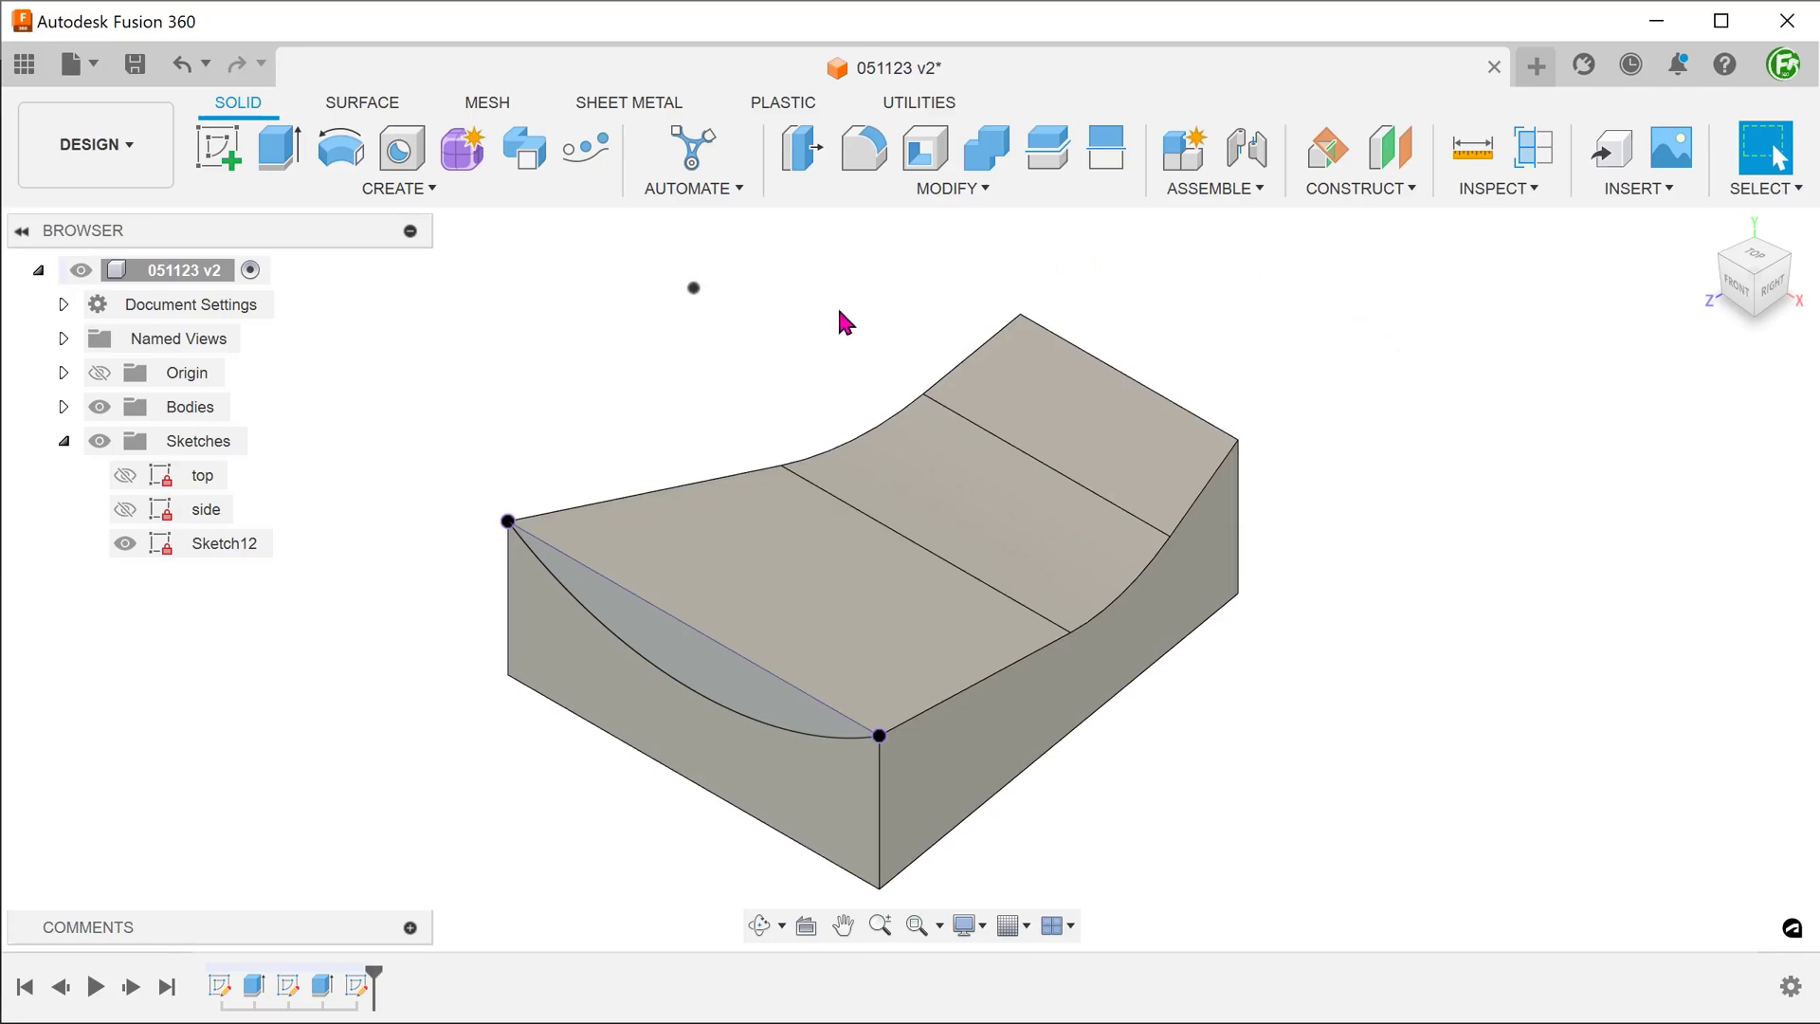
{"action": "left_click", "coordinate": [249, 546]}
{"action": "double_click", "coordinate": [247, 546]}
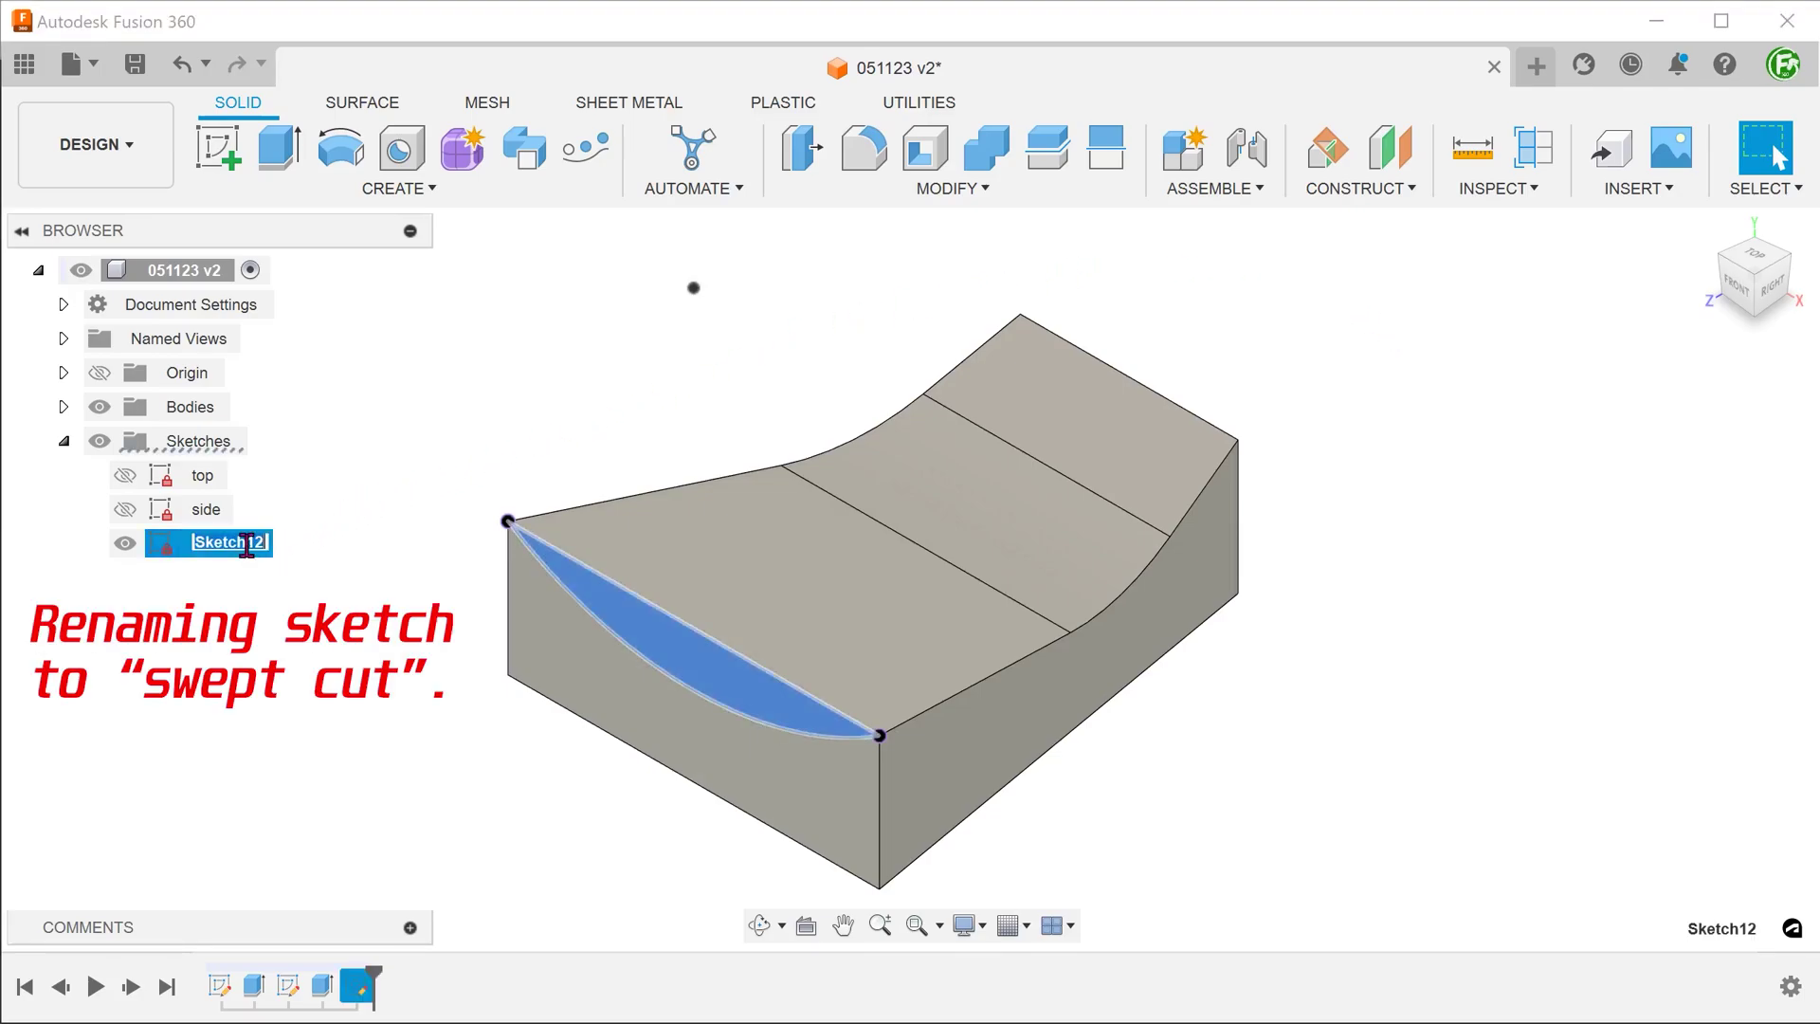
{"action": "type", "text": "swept cut"}
{"action": "key", "text": "Return"}
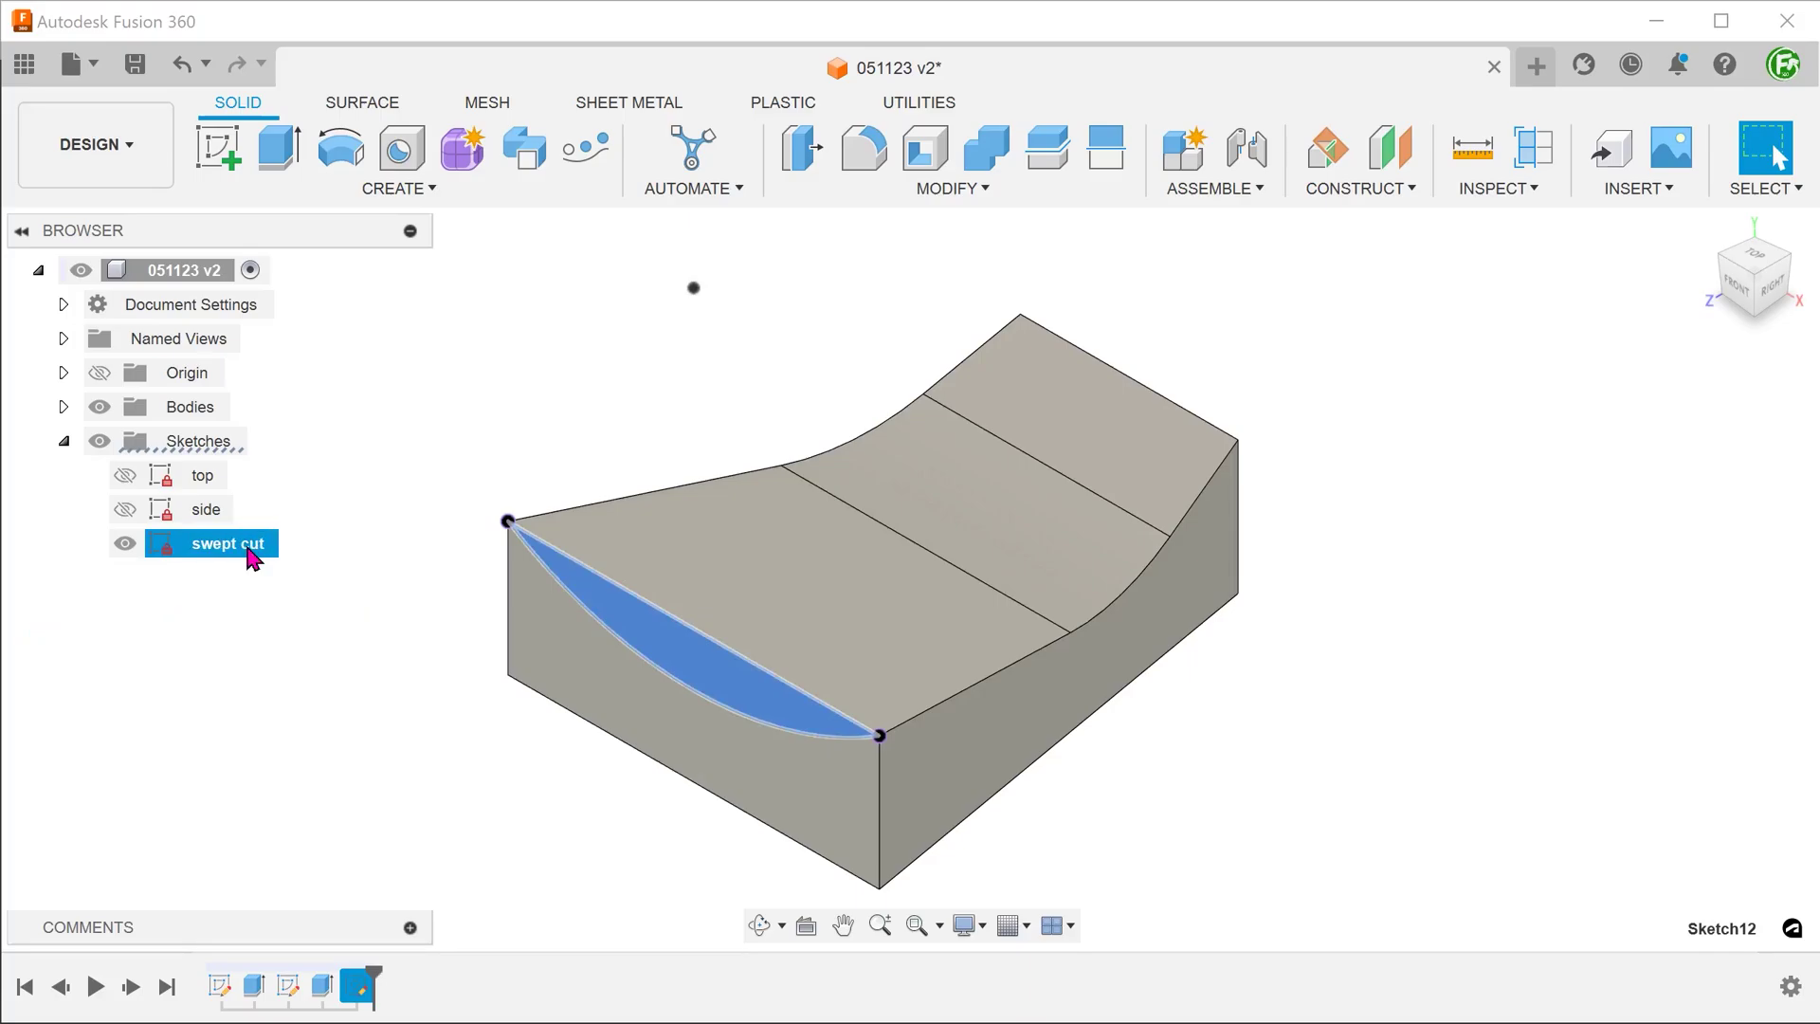
{"action": "left_click", "coordinate": [357, 391]}
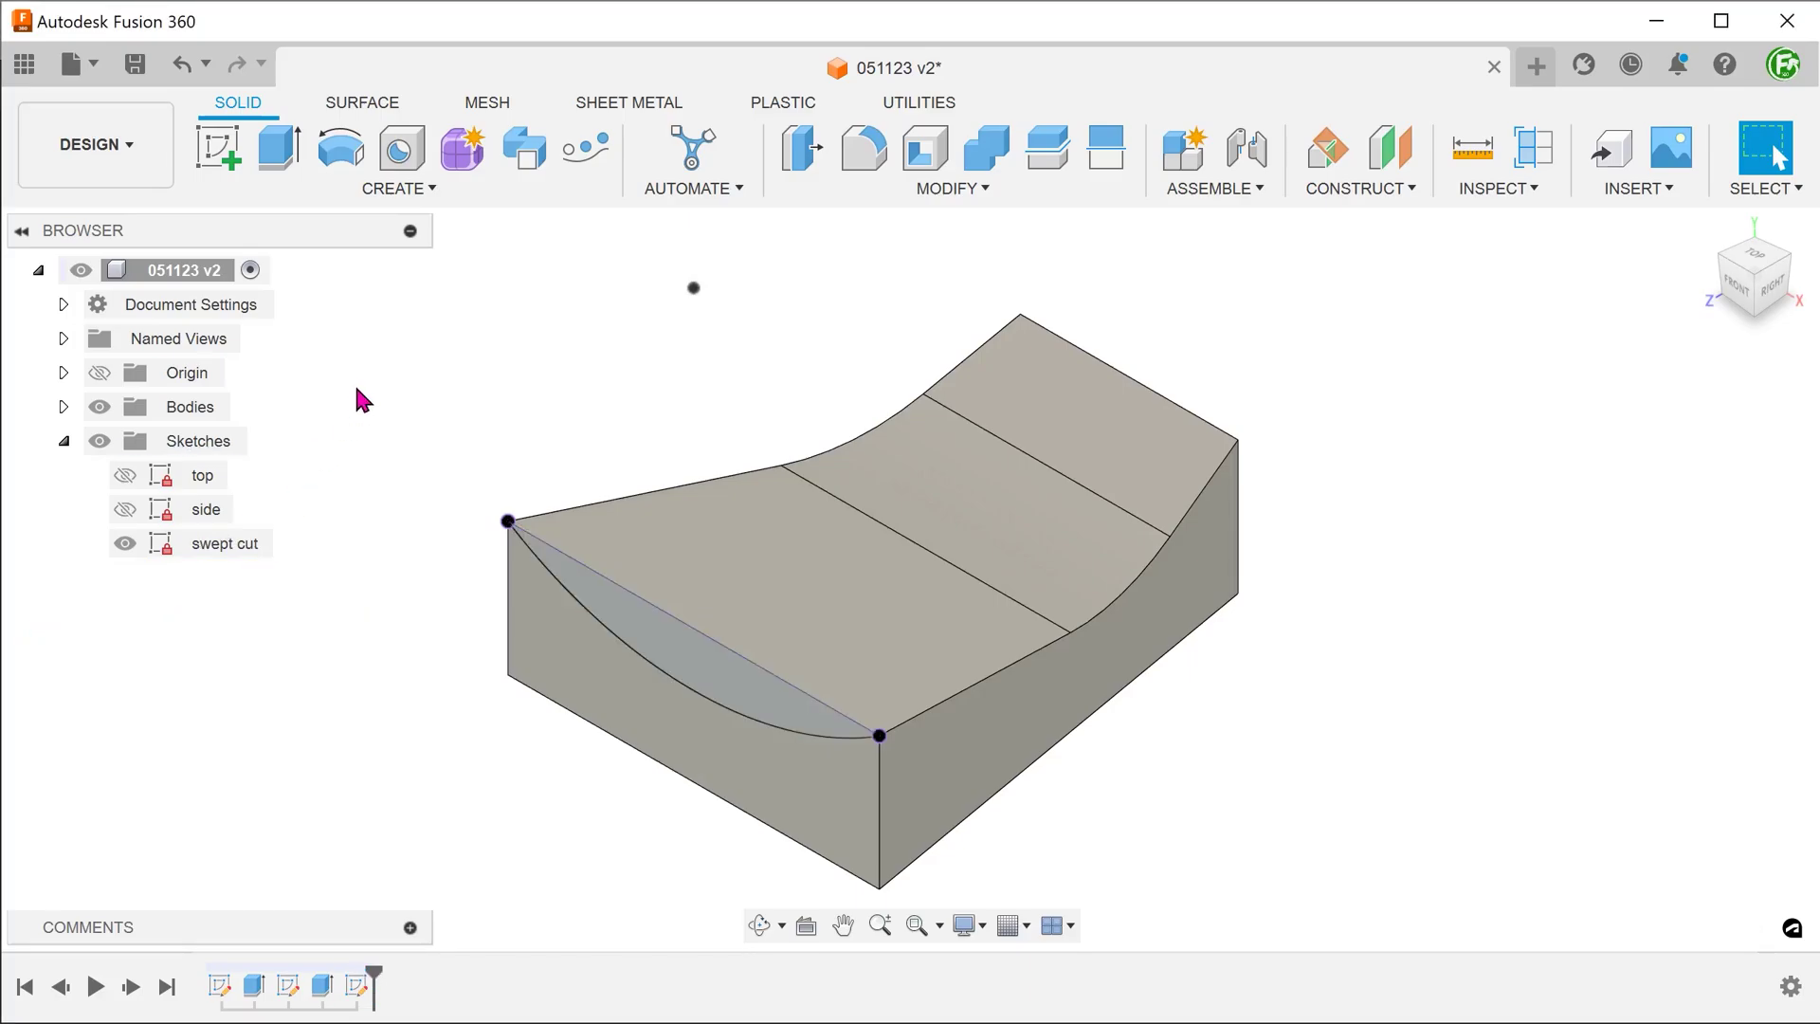
Step: Sweep-cut the arc profile along the 'side' sketch curve, then hide the 'side' sketch
{"action": "left_click", "coordinate": [126, 509]}
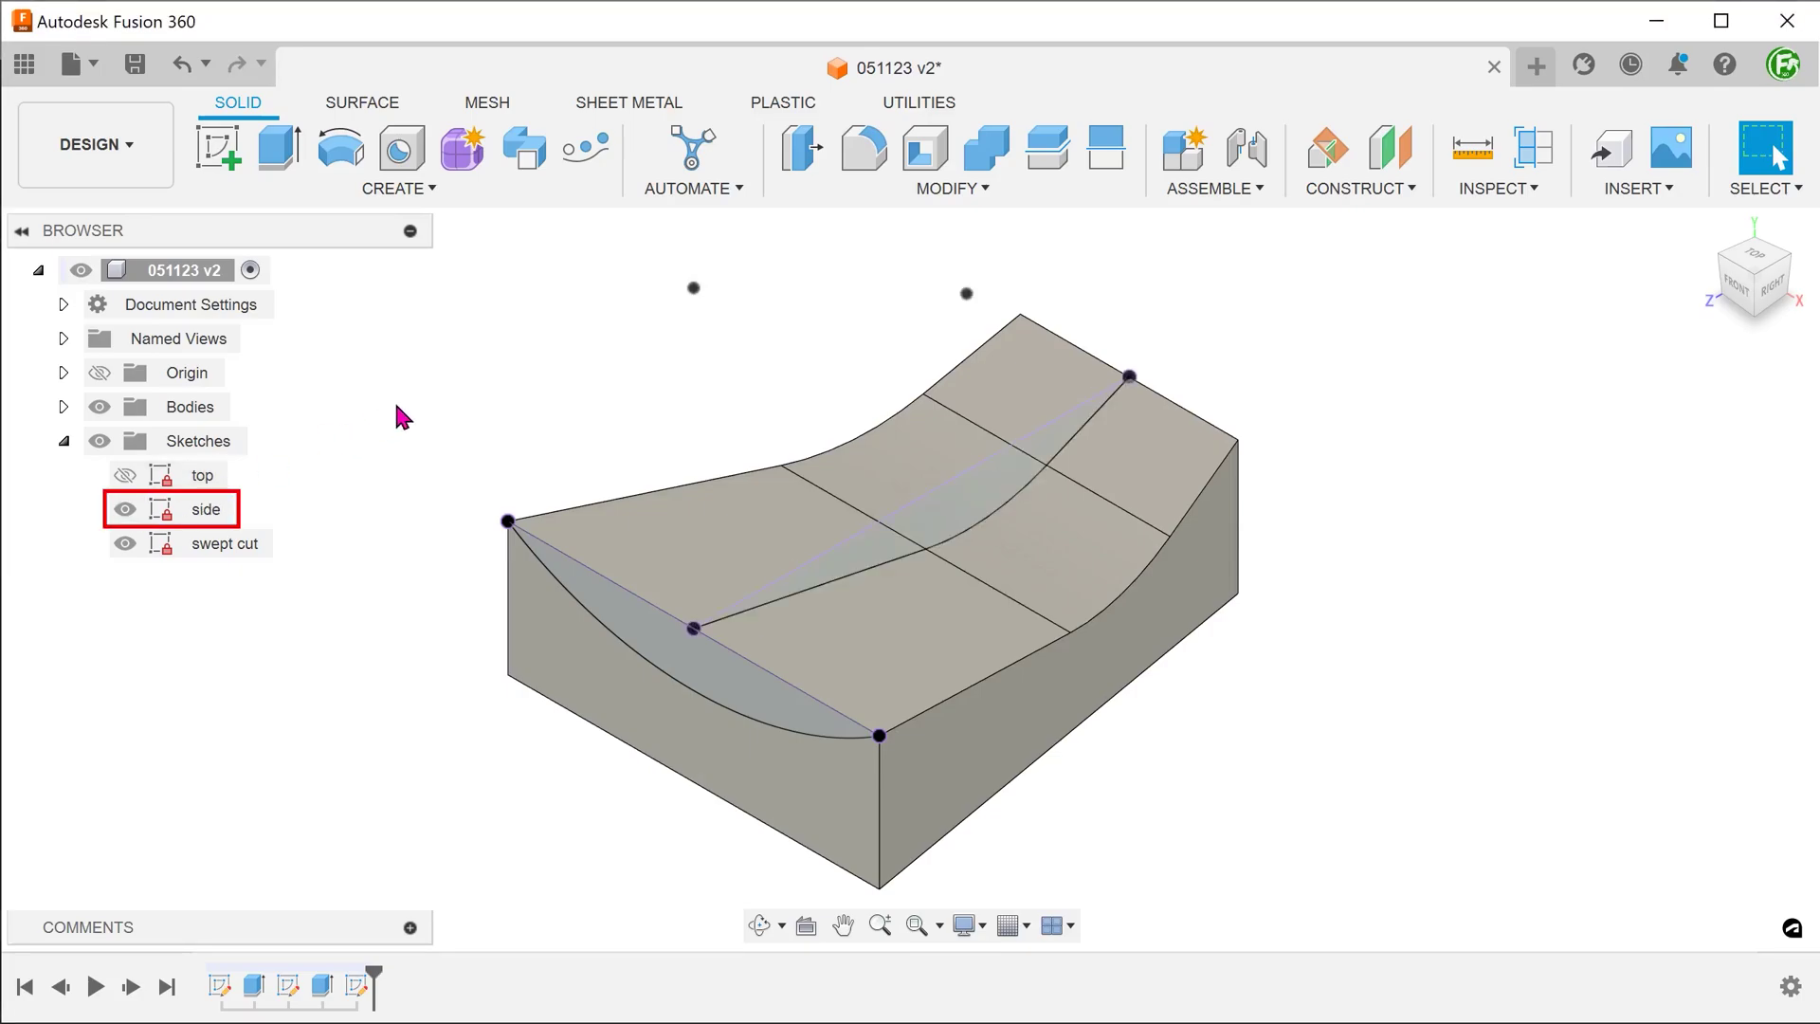
{"action": "left_click", "coordinate": [357, 189]}
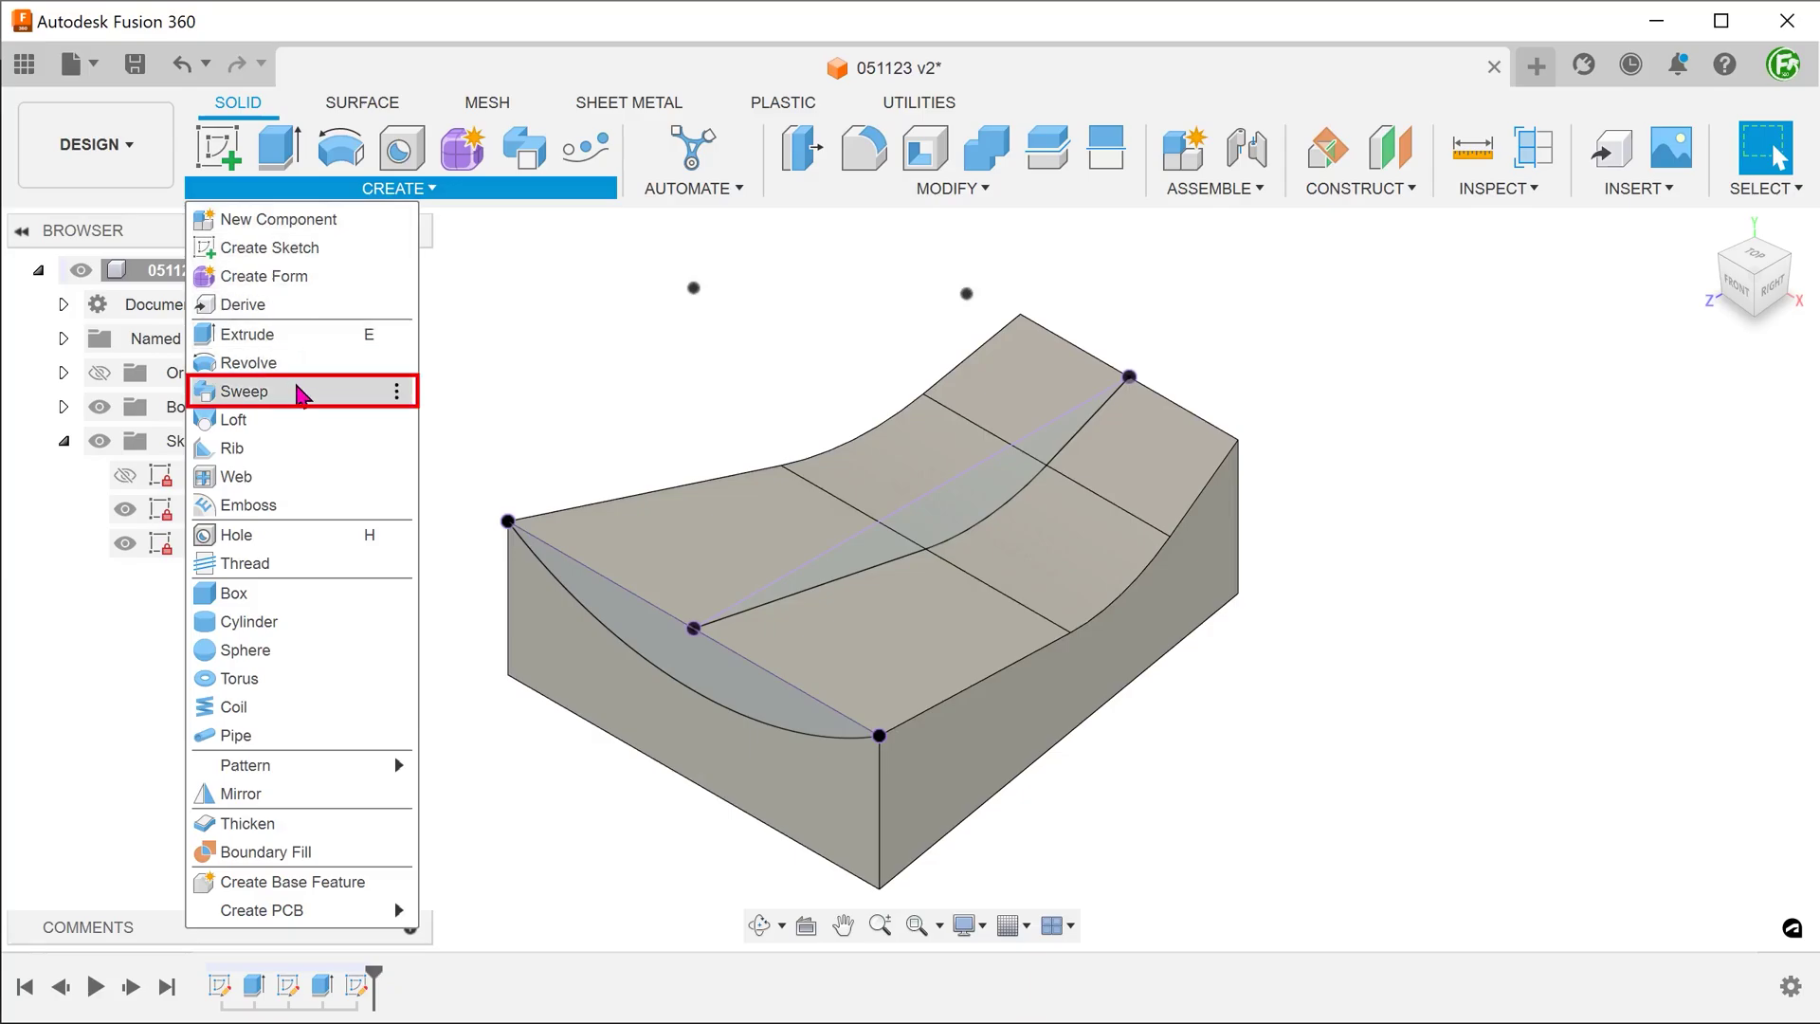
{"action": "left_click", "coordinate": [300, 392]}
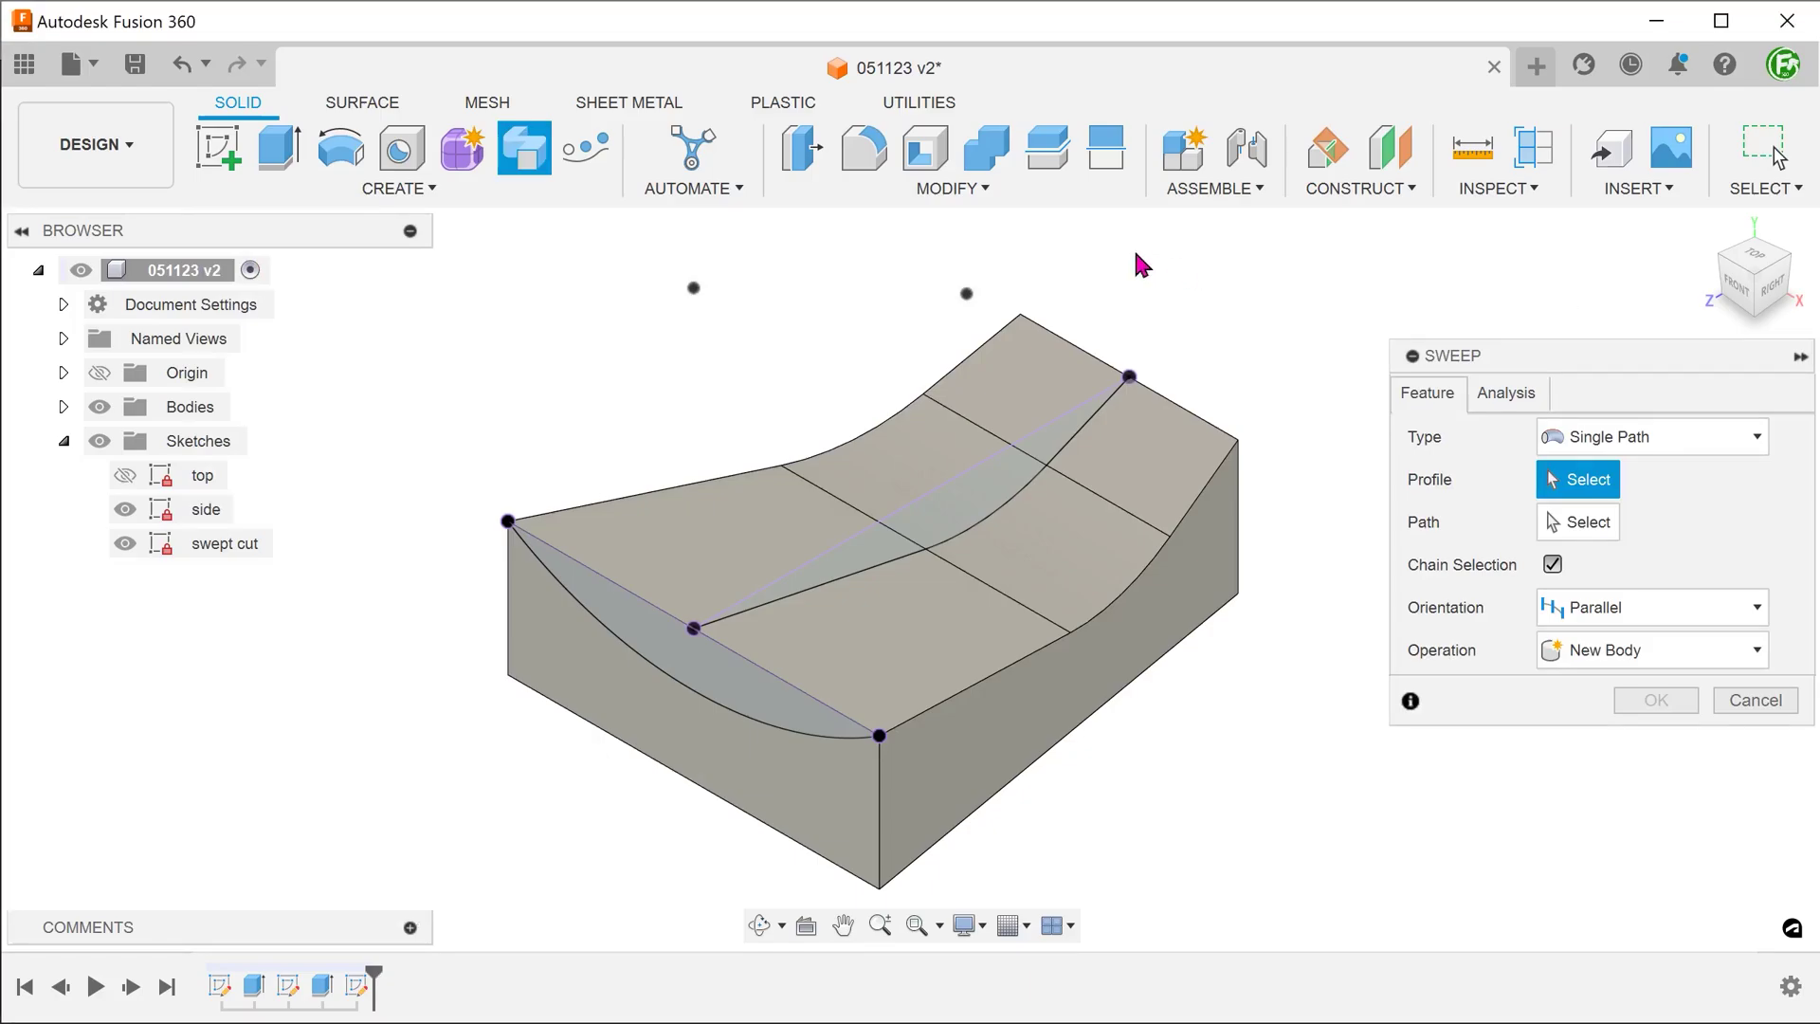
{"action": "left_click", "coordinate": [565, 575]}
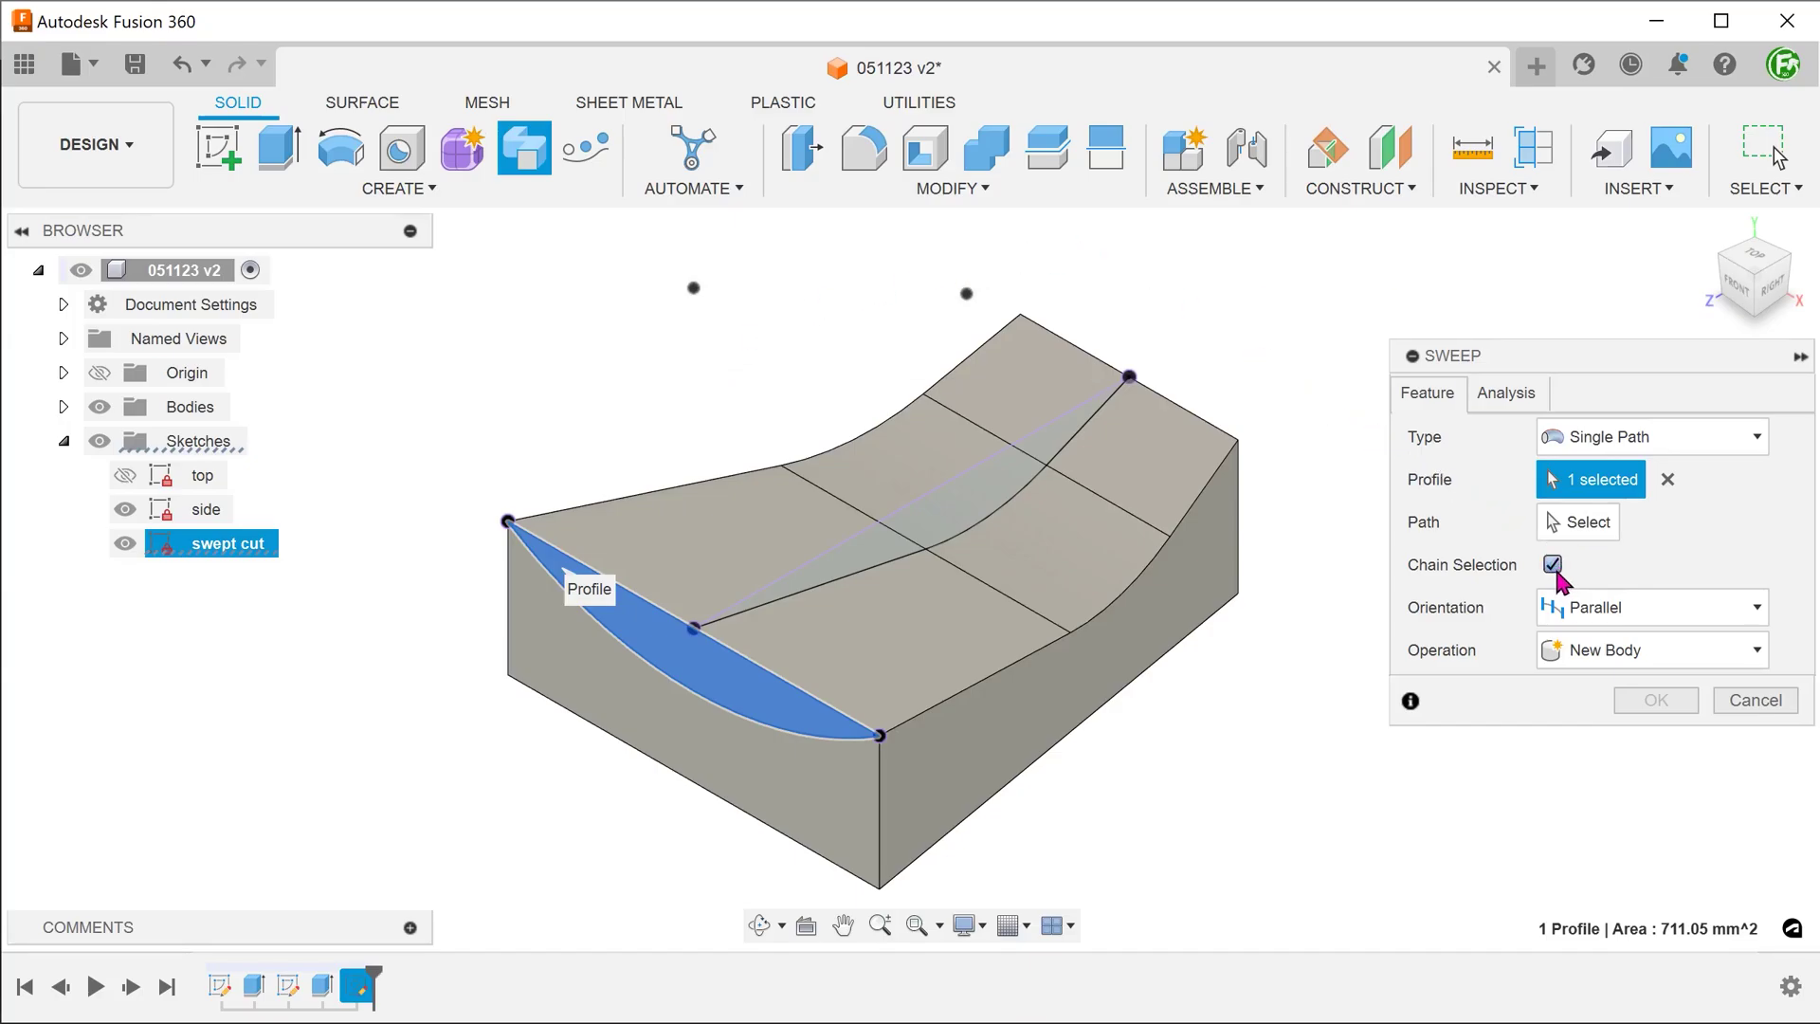
{"action": "left_click", "coordinate": [1585, 529]}
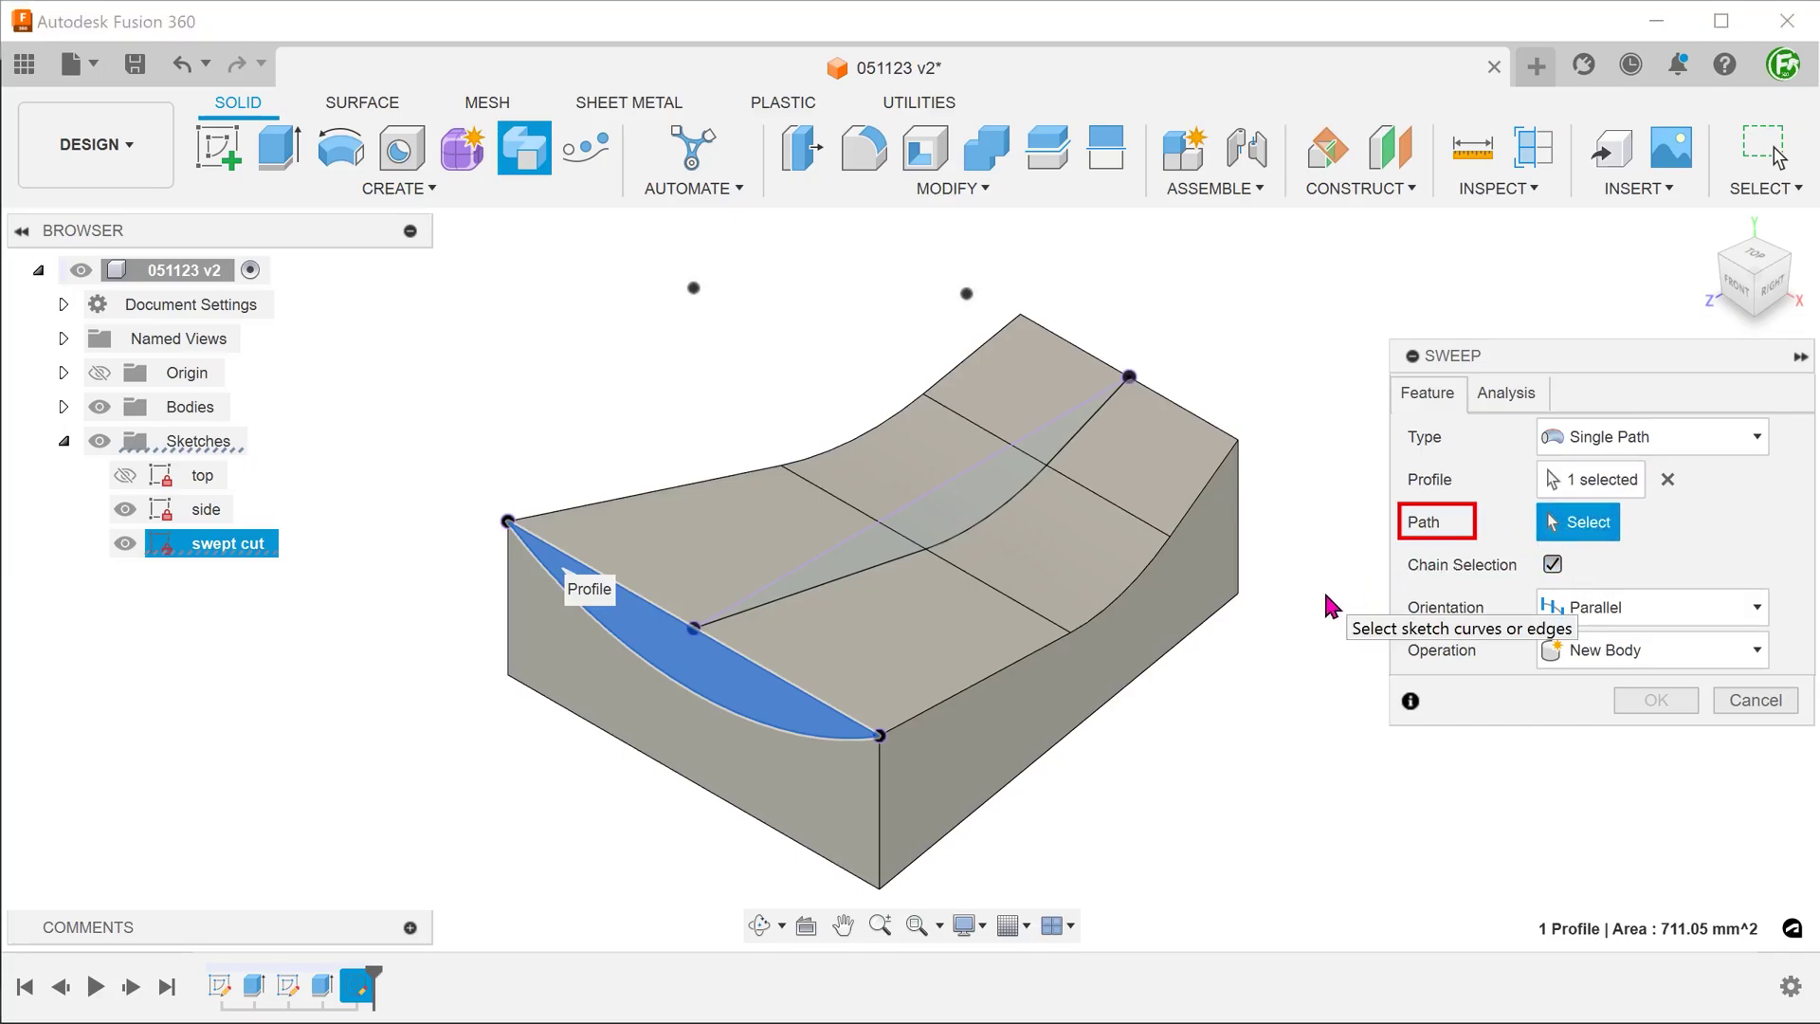
{"action": "left_click", "coordinate": [987, 521]}
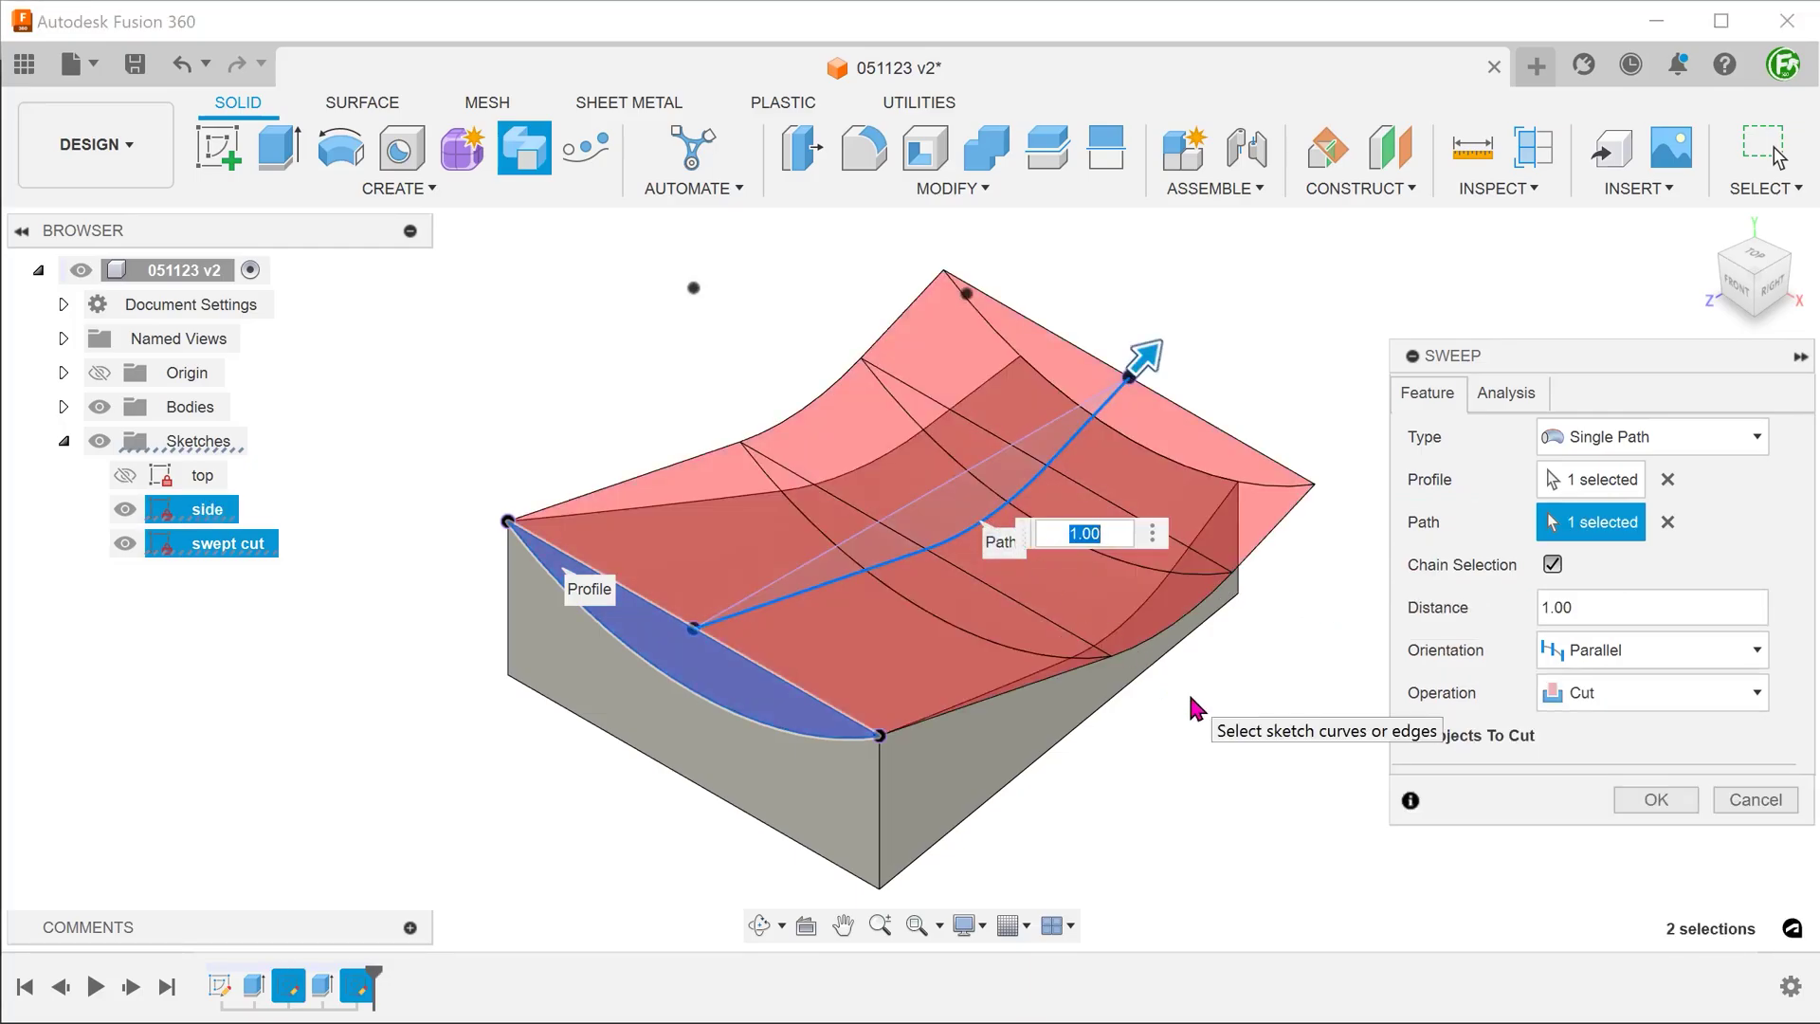
{"action": "middle_click_drag", "start_coordinate": [1192, 706], "coordinate": [1765, 284], "text": "shift"}
{"action": "left_click", "coordinate": [1763, 281]}
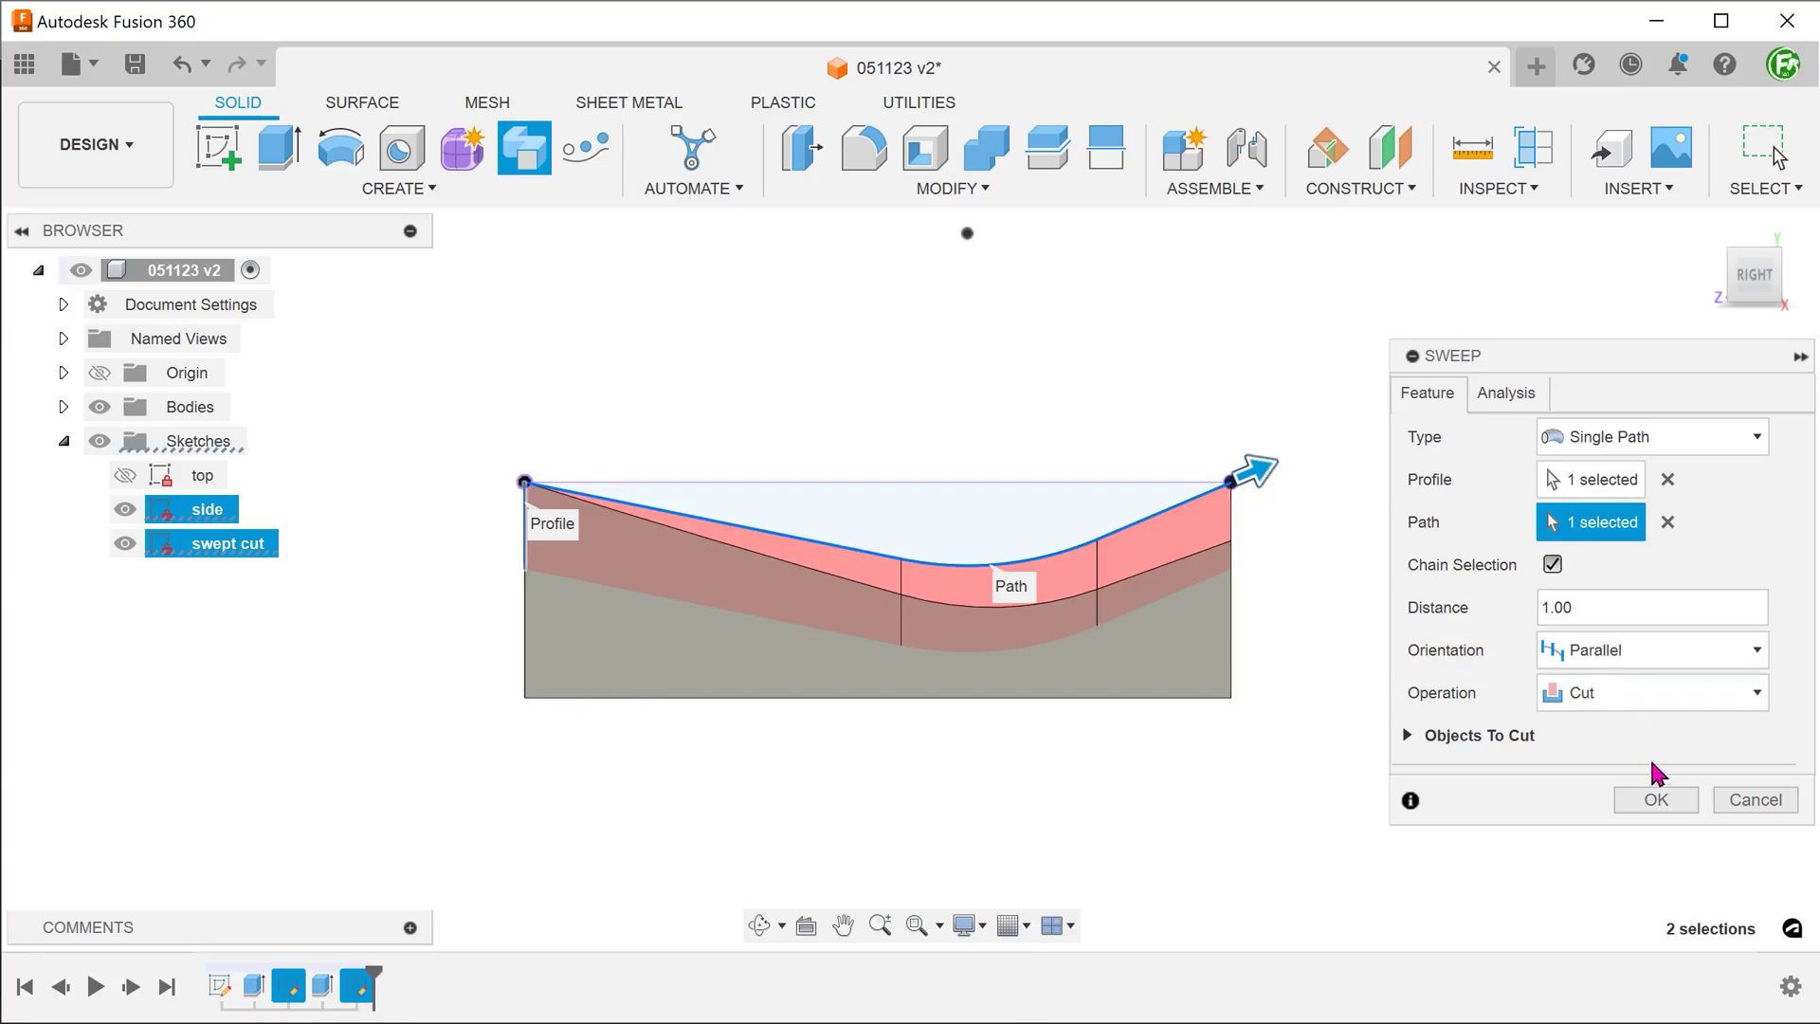
{"action": "left_click", "coordinate": [1656, 800]}
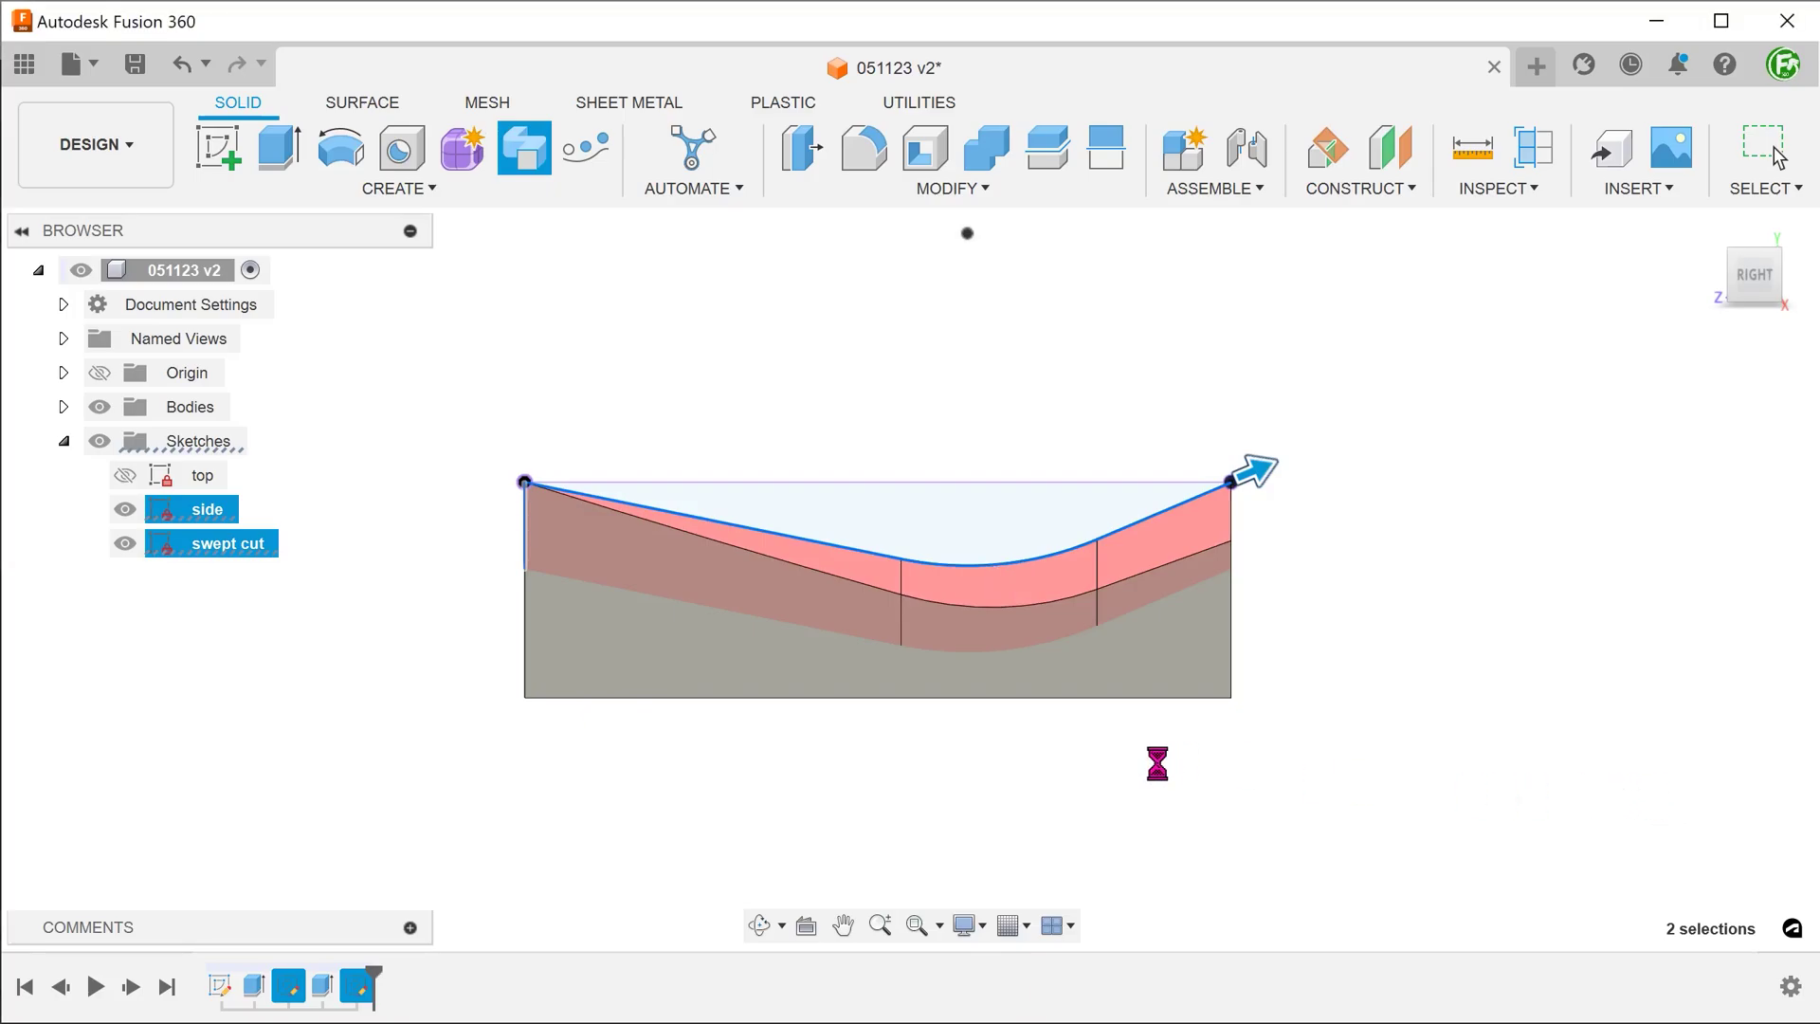
{"action": "key", "text": "F6"}
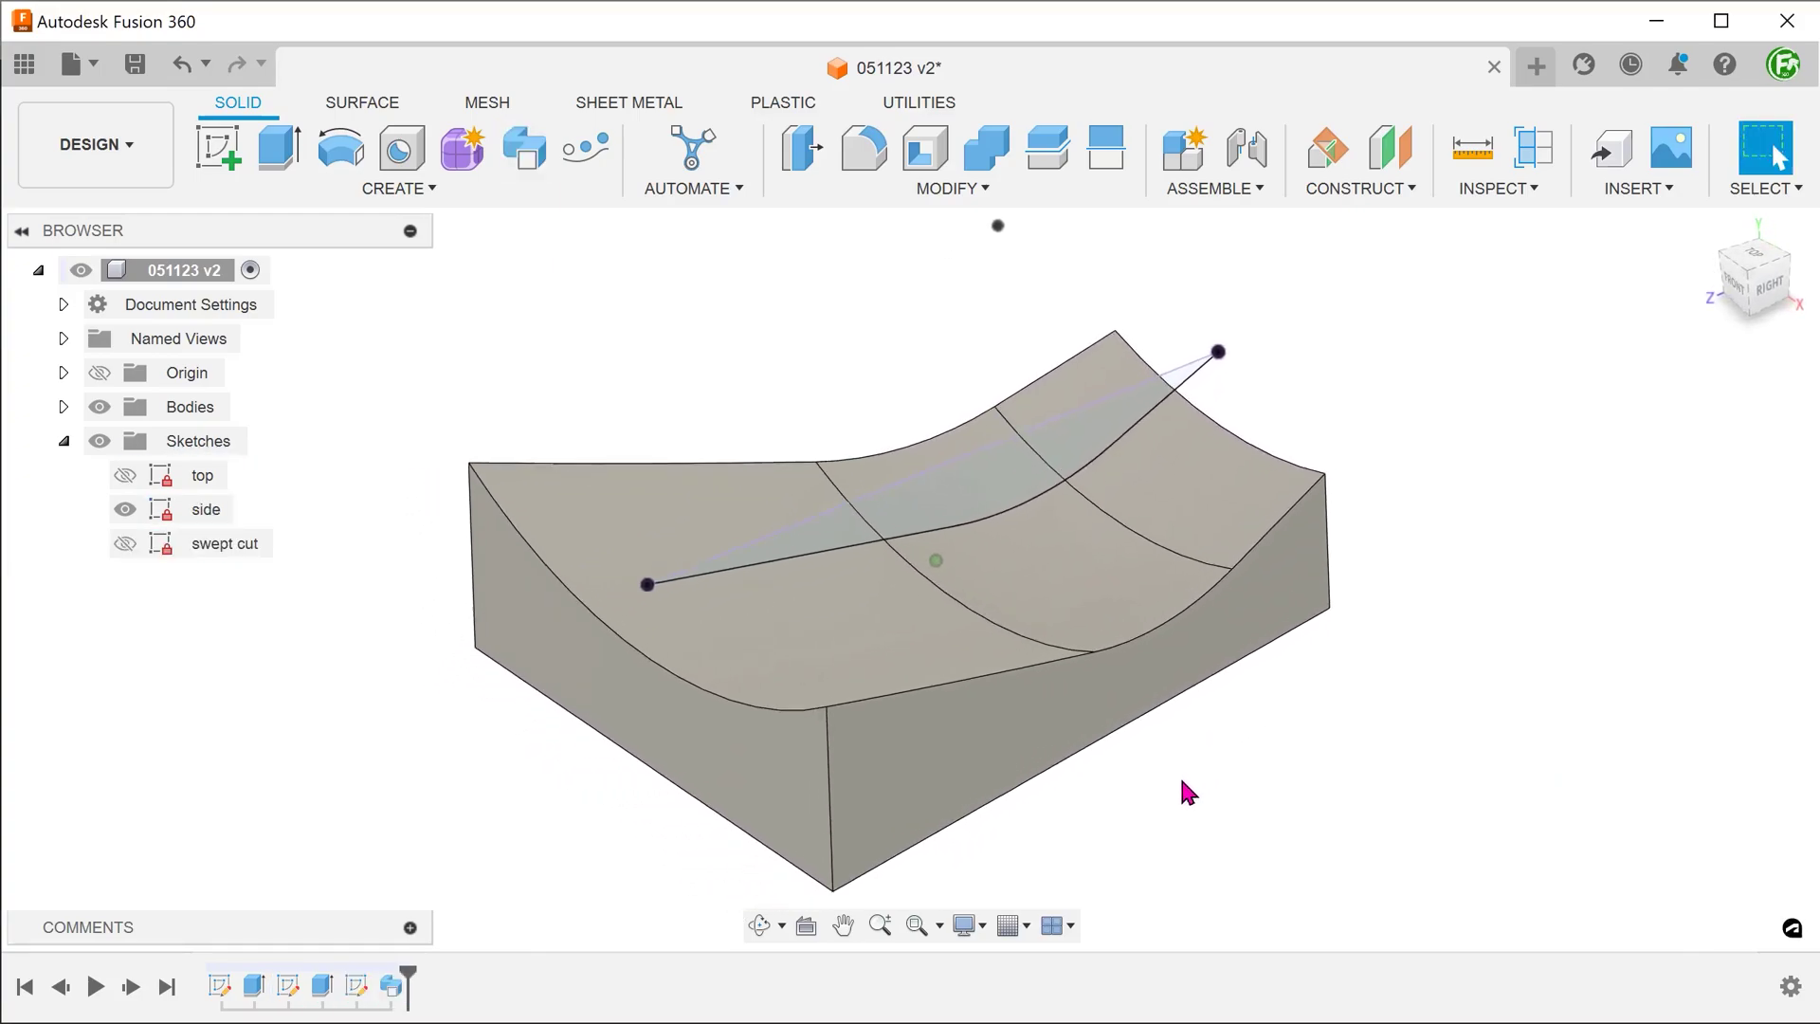
{"action": "left_click", "coordinate": [124, 510]}
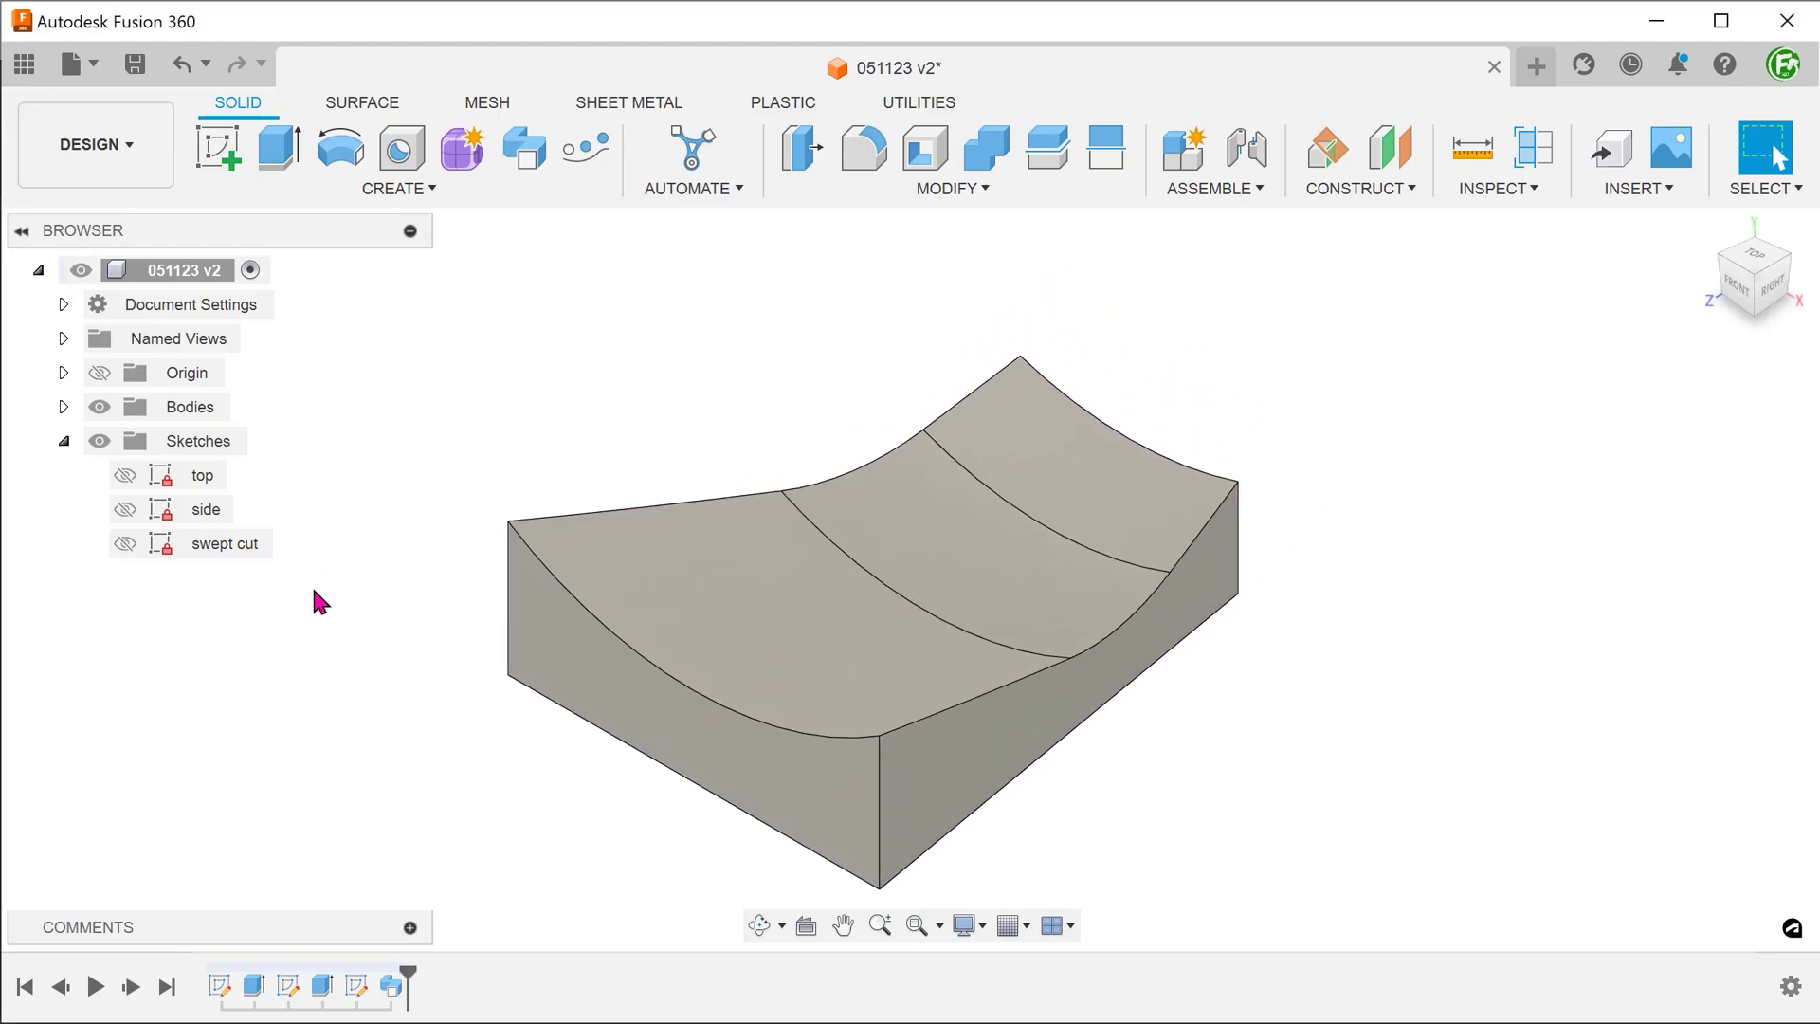
Step: Fillet the left, front, back-right and fourth vertical corner edges at 20 mm radius
{"action": "key", "text": "f"}
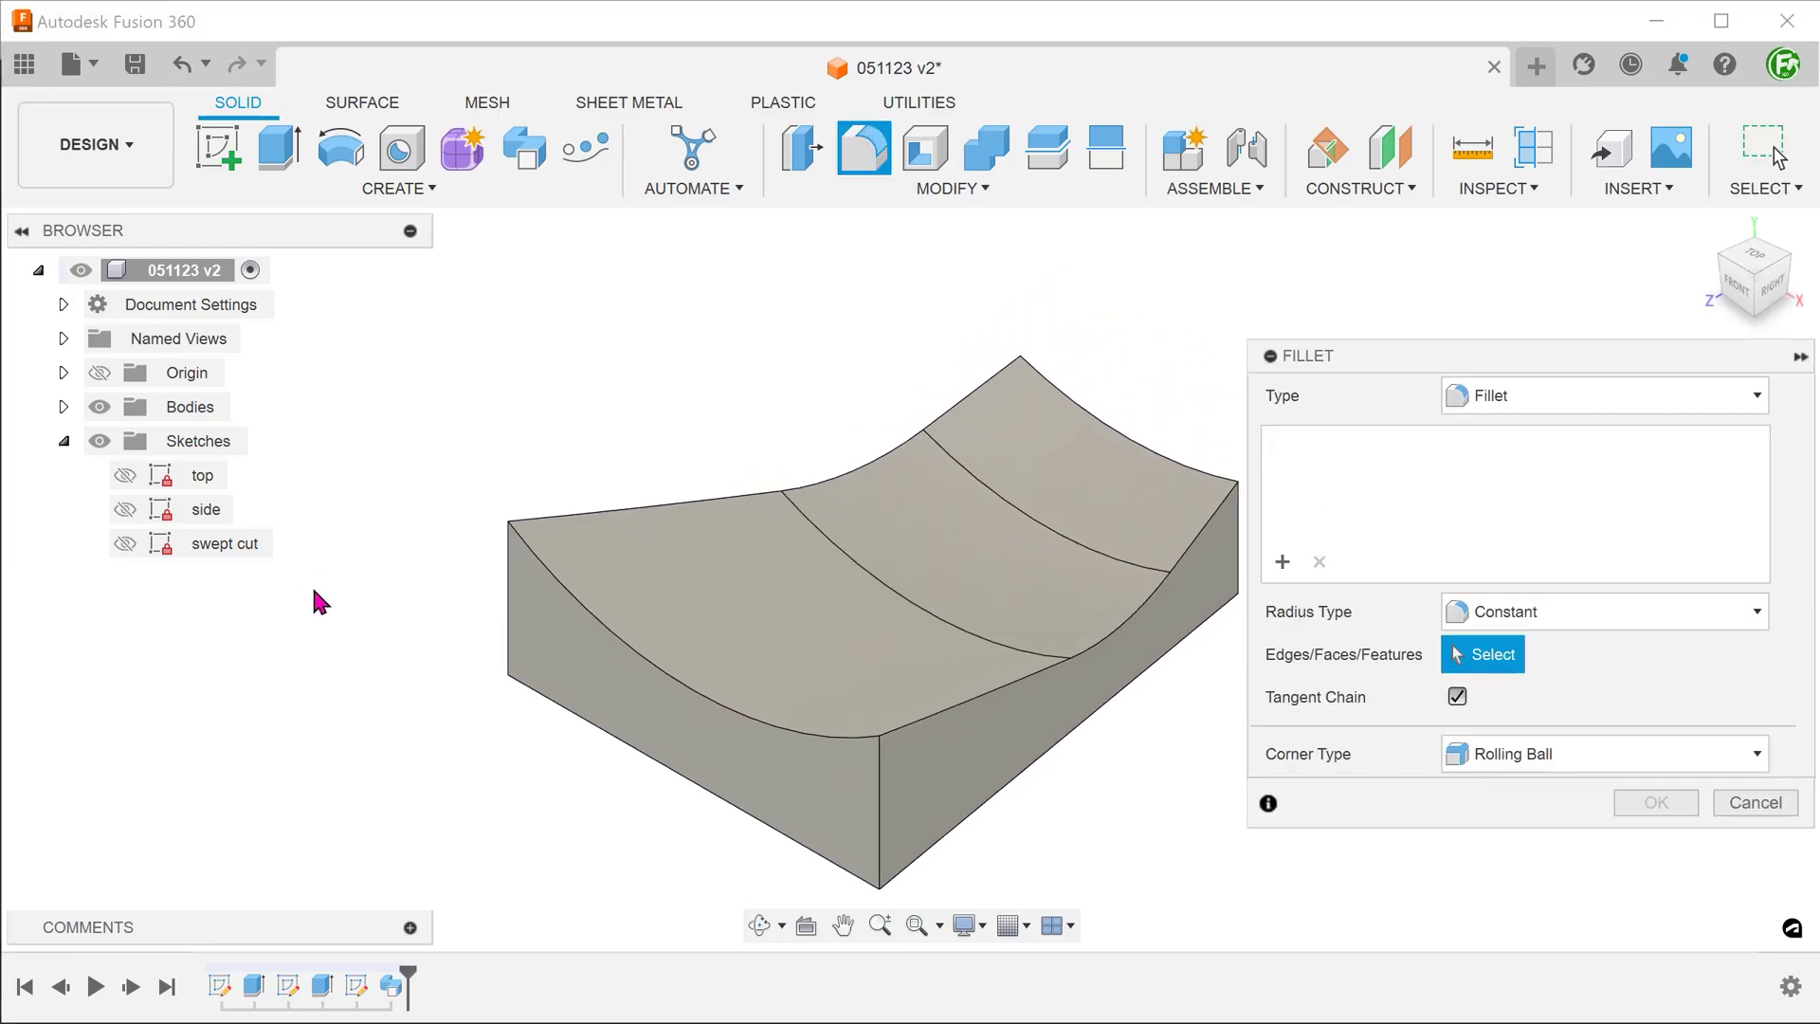
{"action": "left_click", "coordinate": [508, 622]}
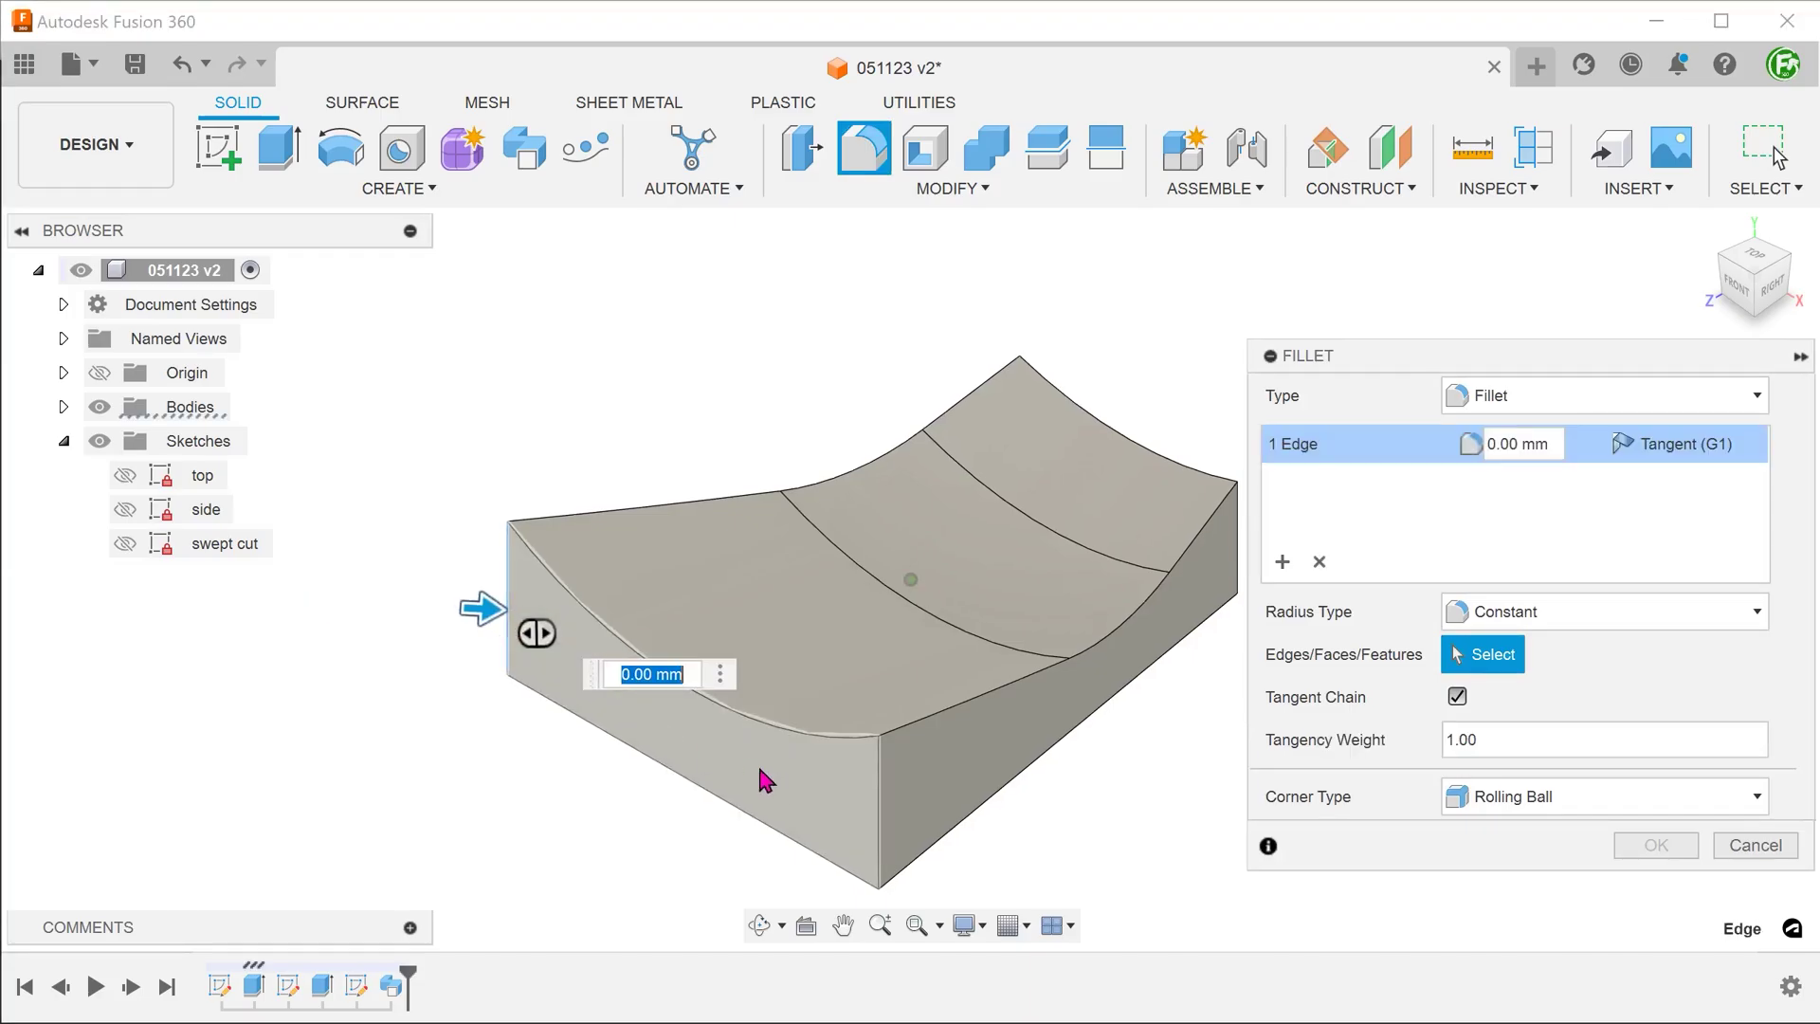
{"action": "left_click", "coordinate": [882, 808]}
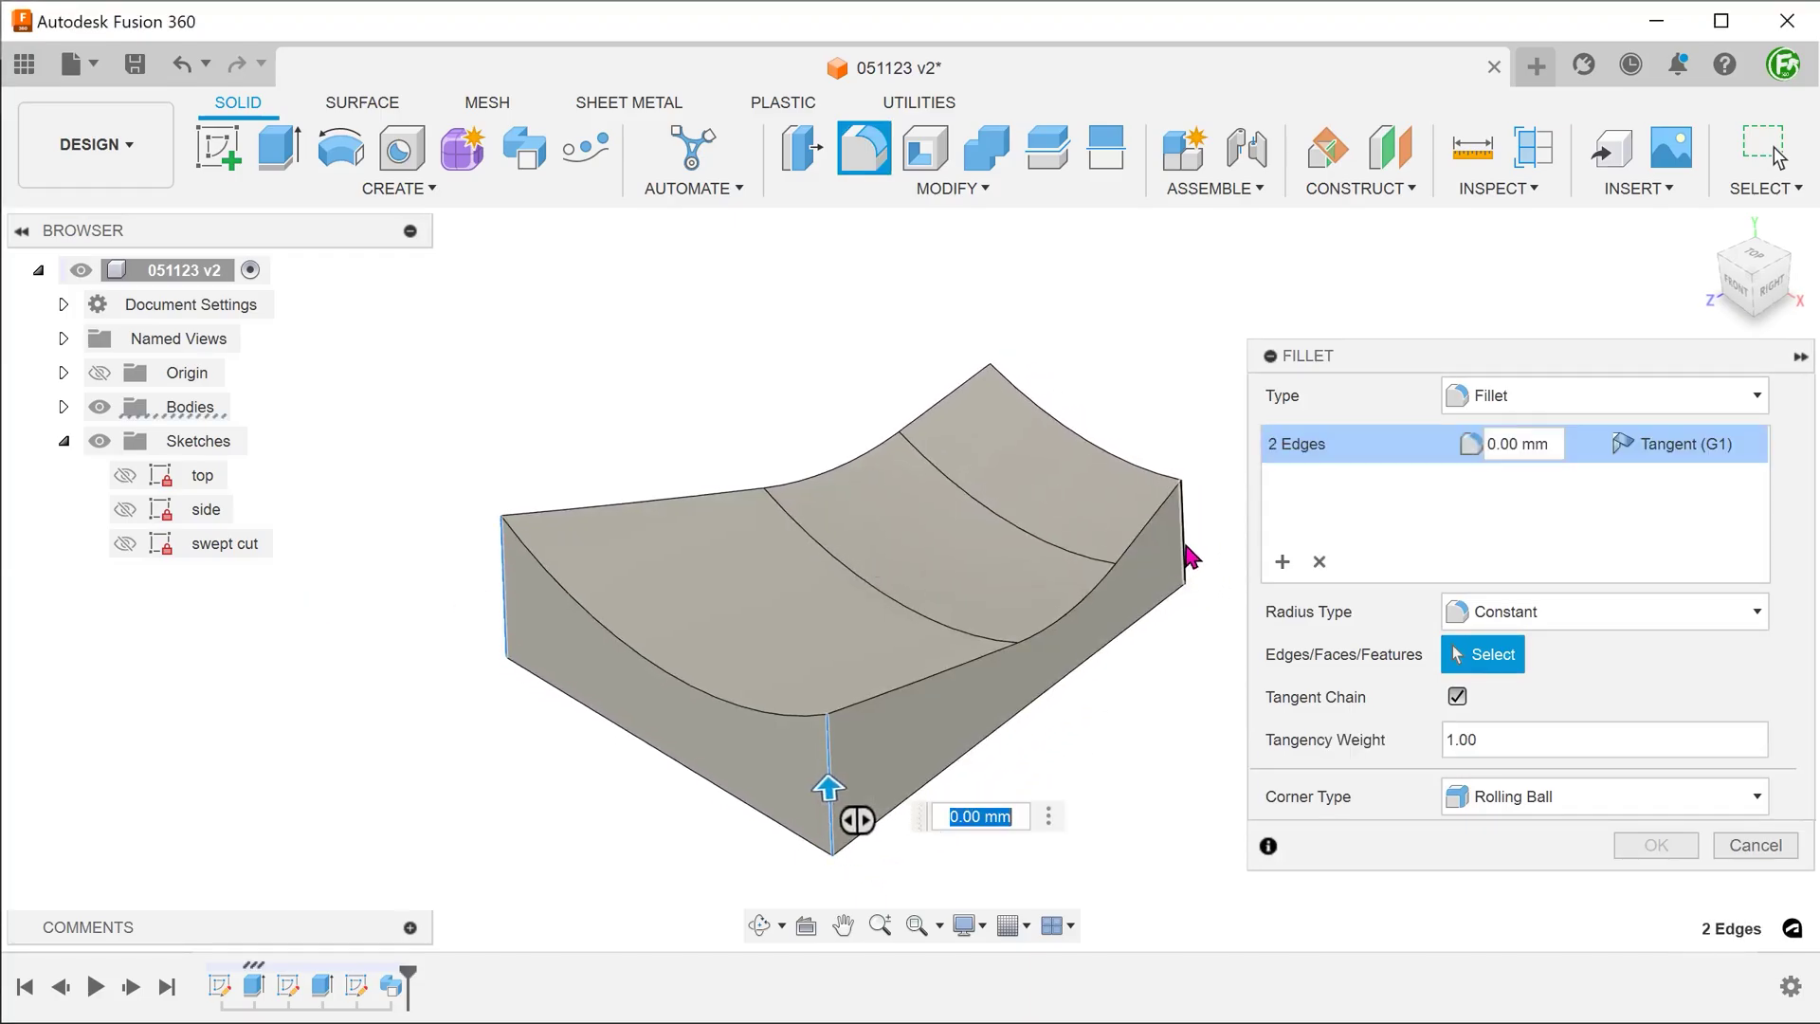
{"action": "left_click", "coordinate": [1218, 555]}
{"action": "middle_click_drag", "start_coordinate": [1218, 555], "coordinate": [1036, 699], "text": "shift"}
{"action": "left_click", "coordinate": [951, 426]}
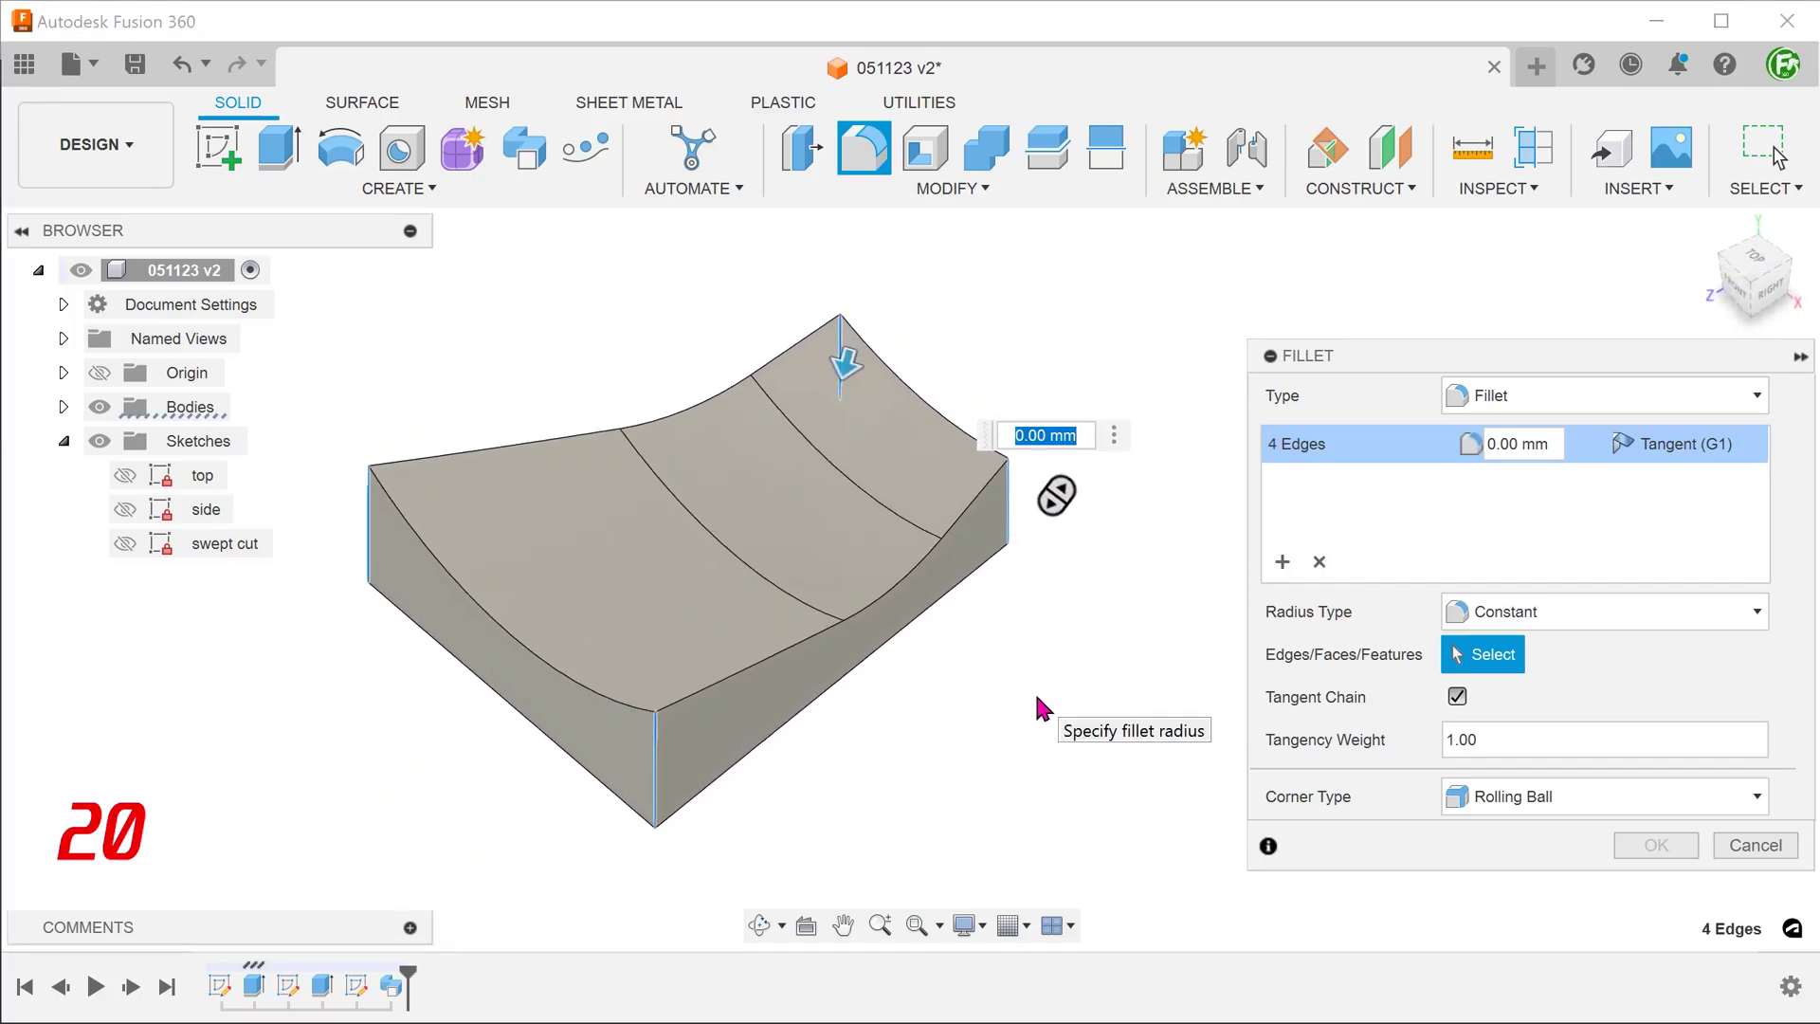
{"action": "type", "text": "20"}
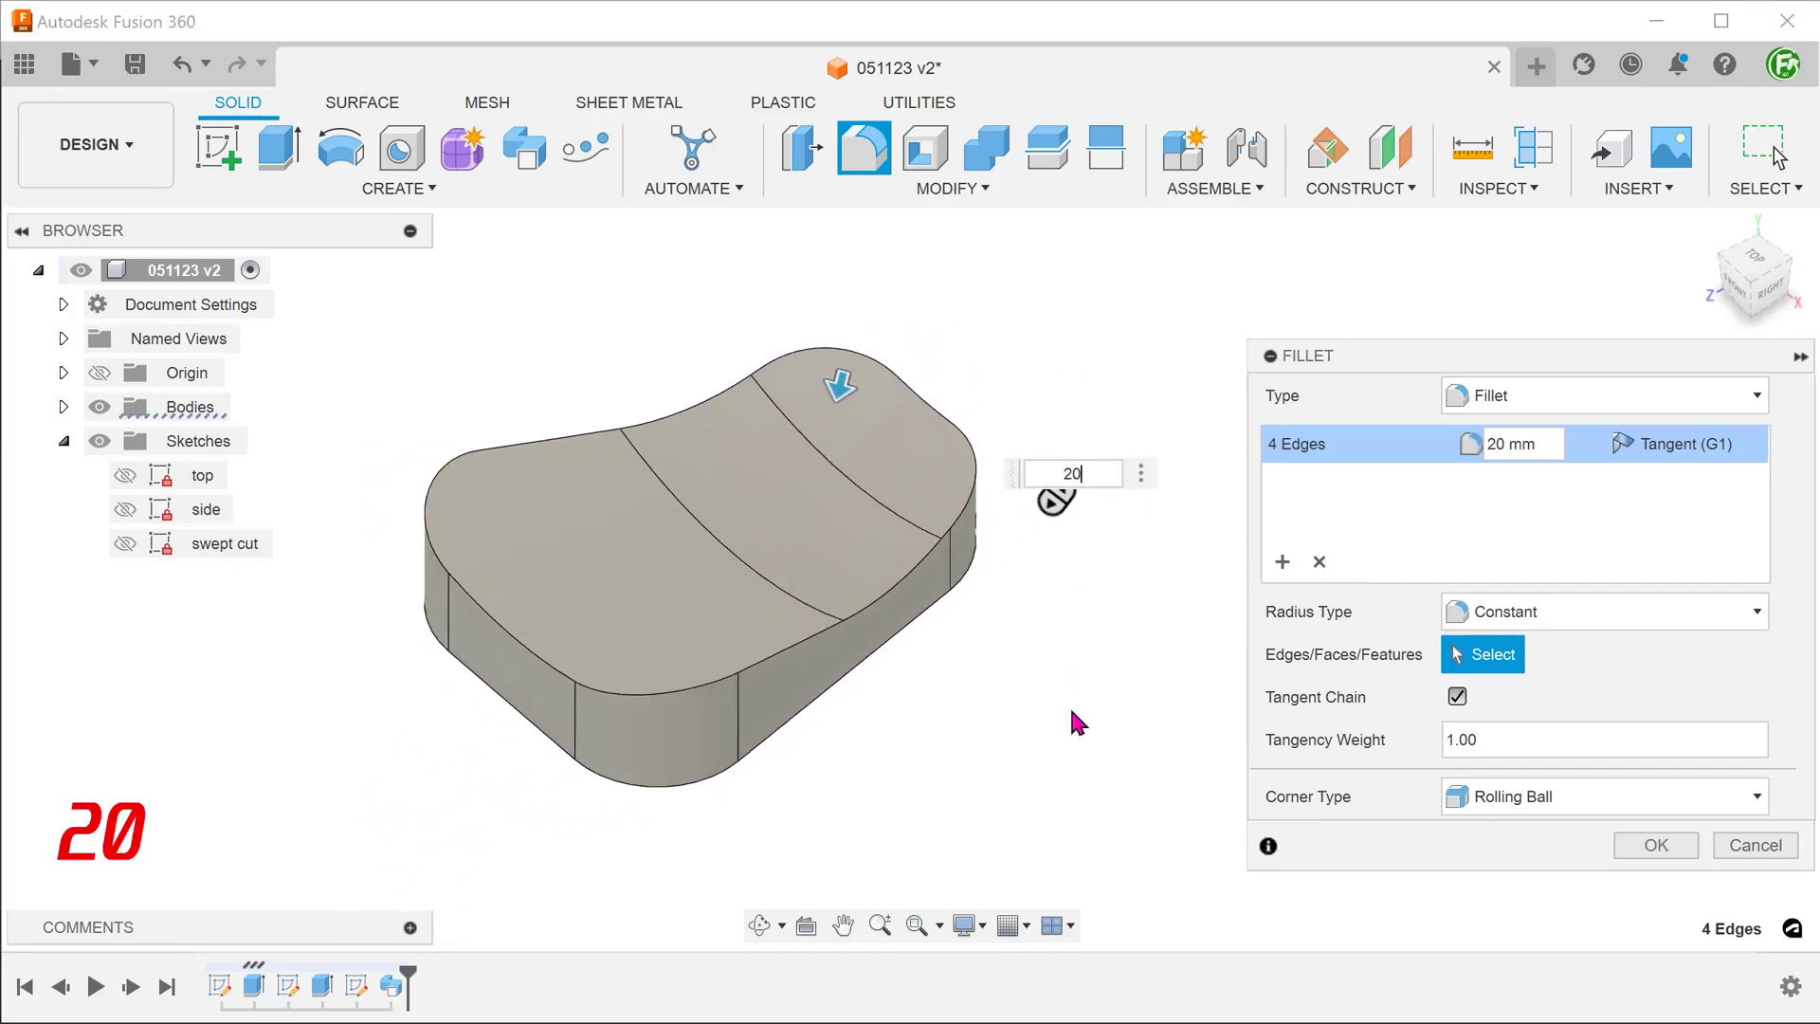
{"action": "left_click", "coordinate": [1656, 845]}
{"action": "middle_click_drag", "start_coordinate": [1226, 751], "coordinate": [1245, 751], "text": "shift"}
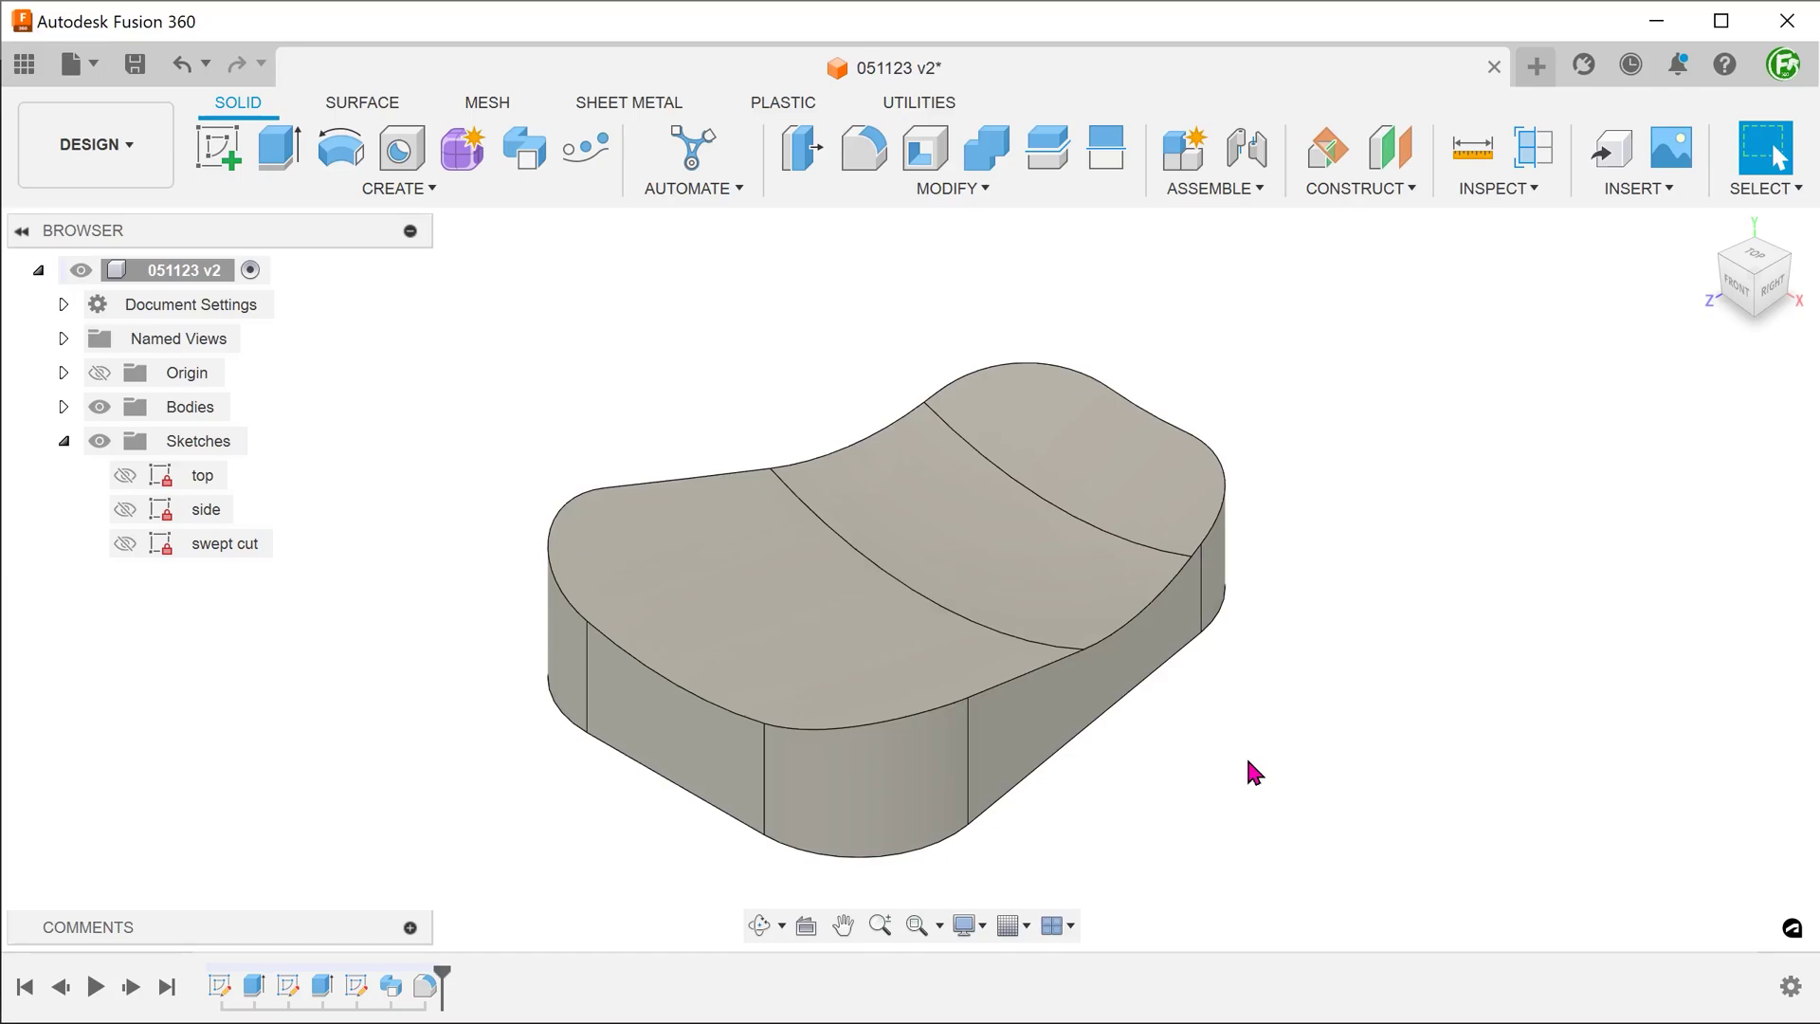
{"action": "left_click", "coordinate": [123, 548]}
{"action": "left_click", "coordinate": [124, 509]}
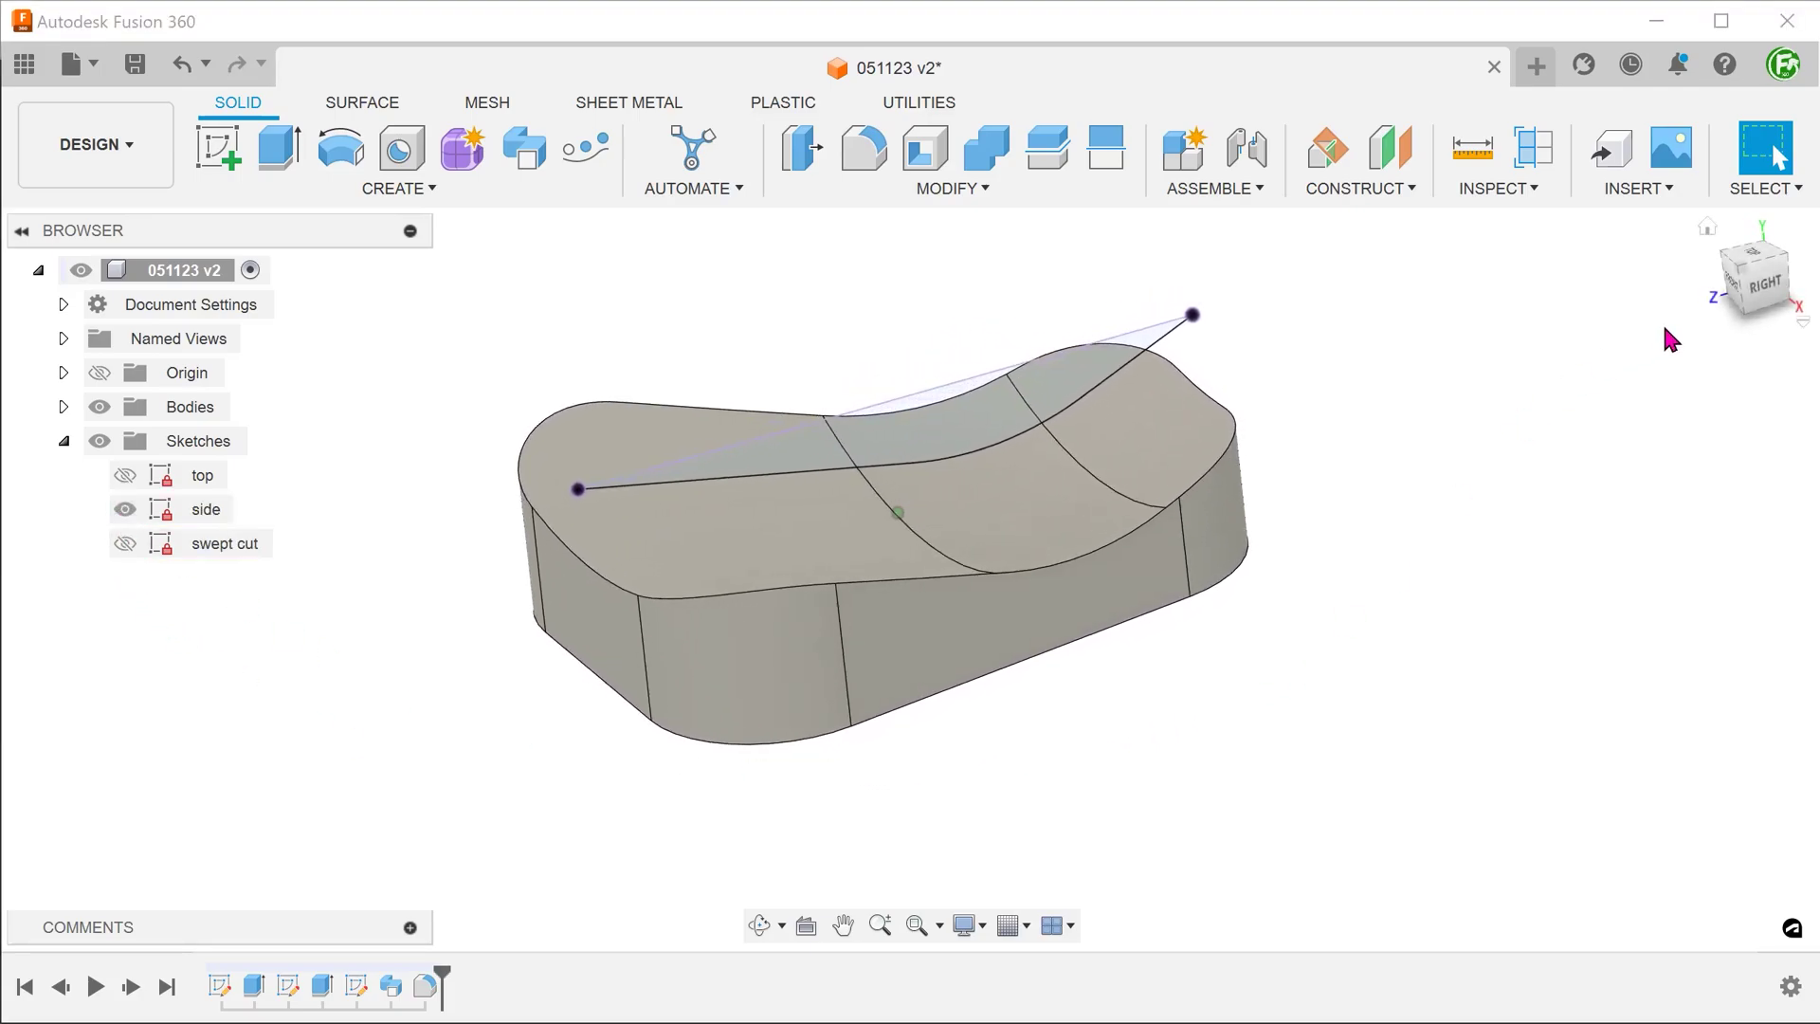
{"action": "left_click", "coordinate": [1752, 287]}
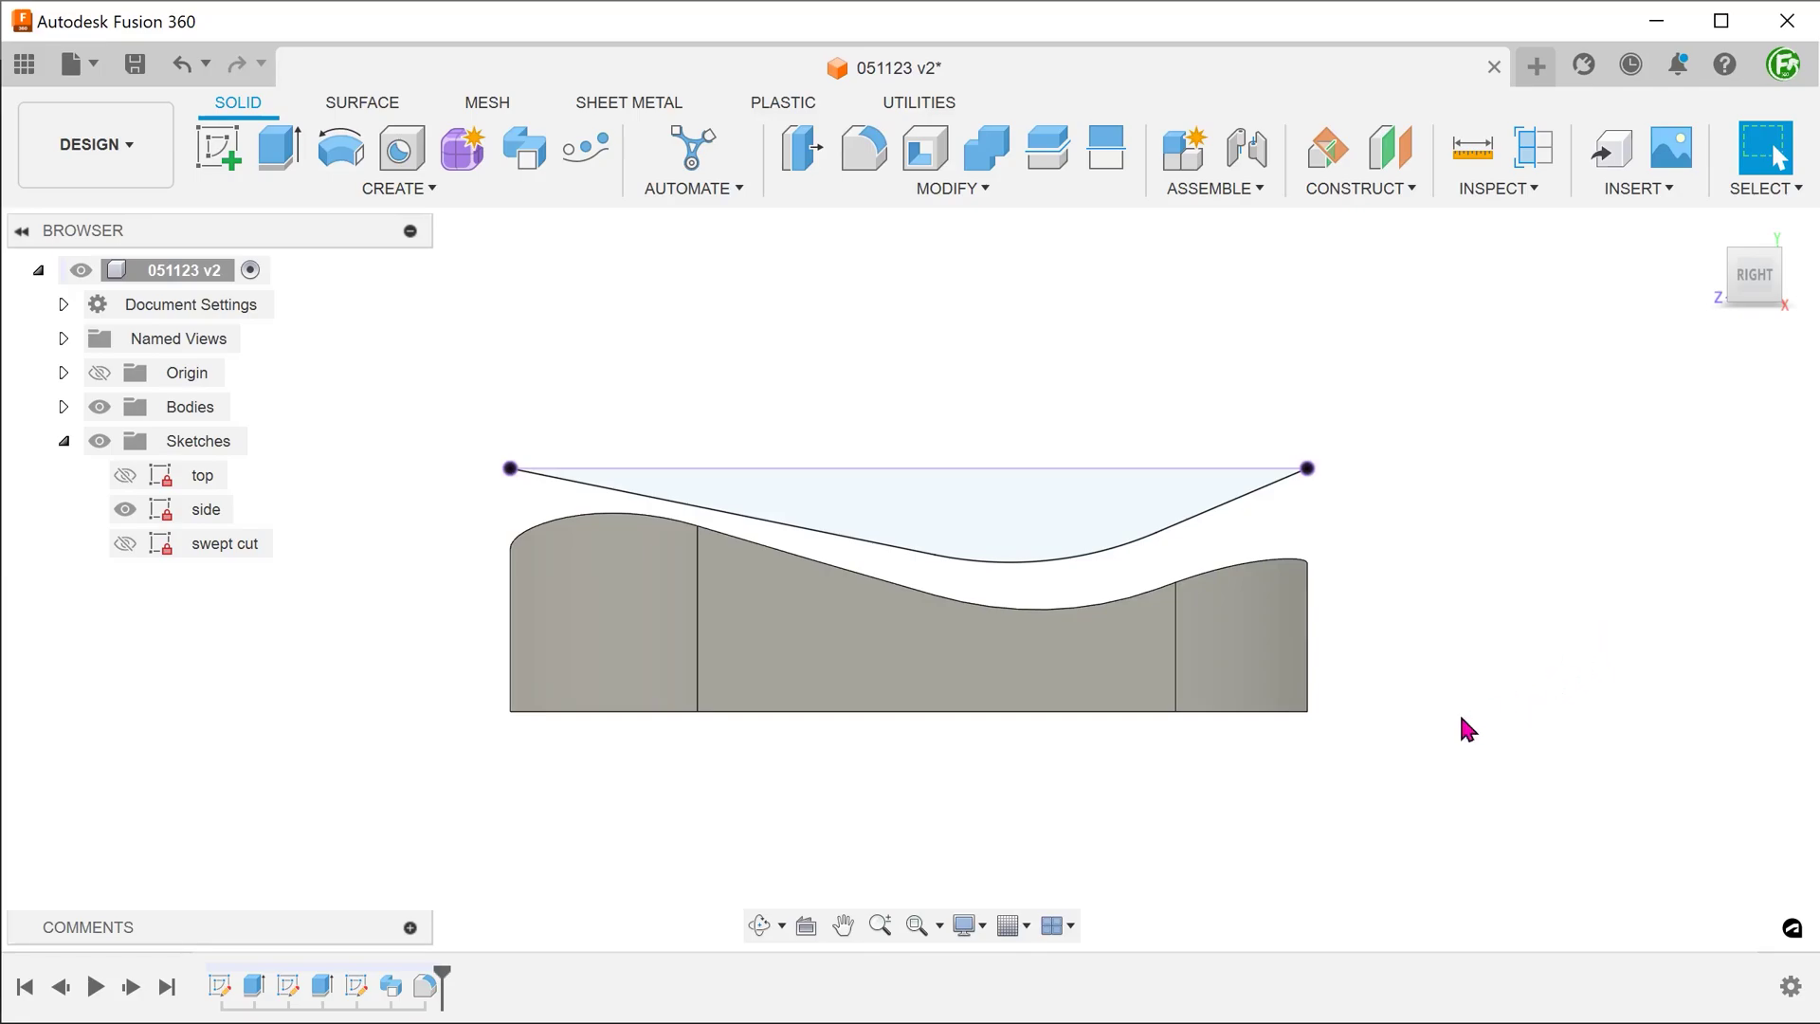
{"action": "left_click", "coordinate": [124, 510]}
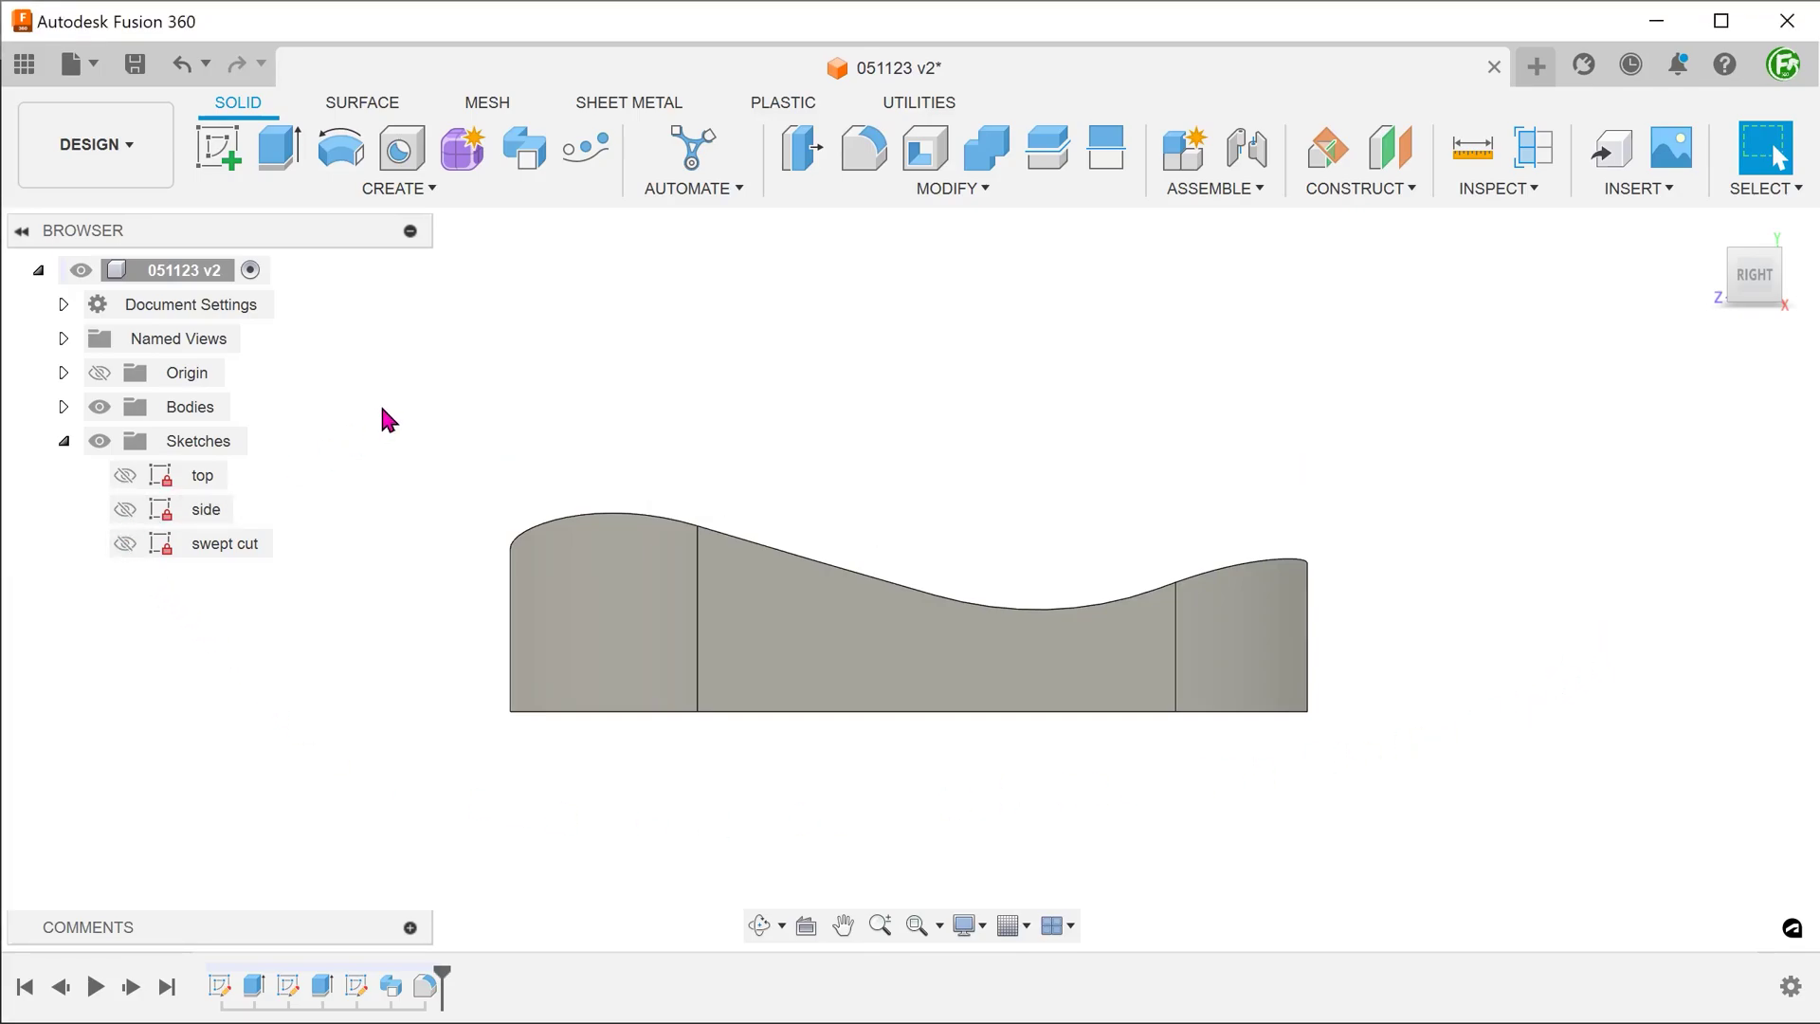
{"action": "key", "text": "F6"}
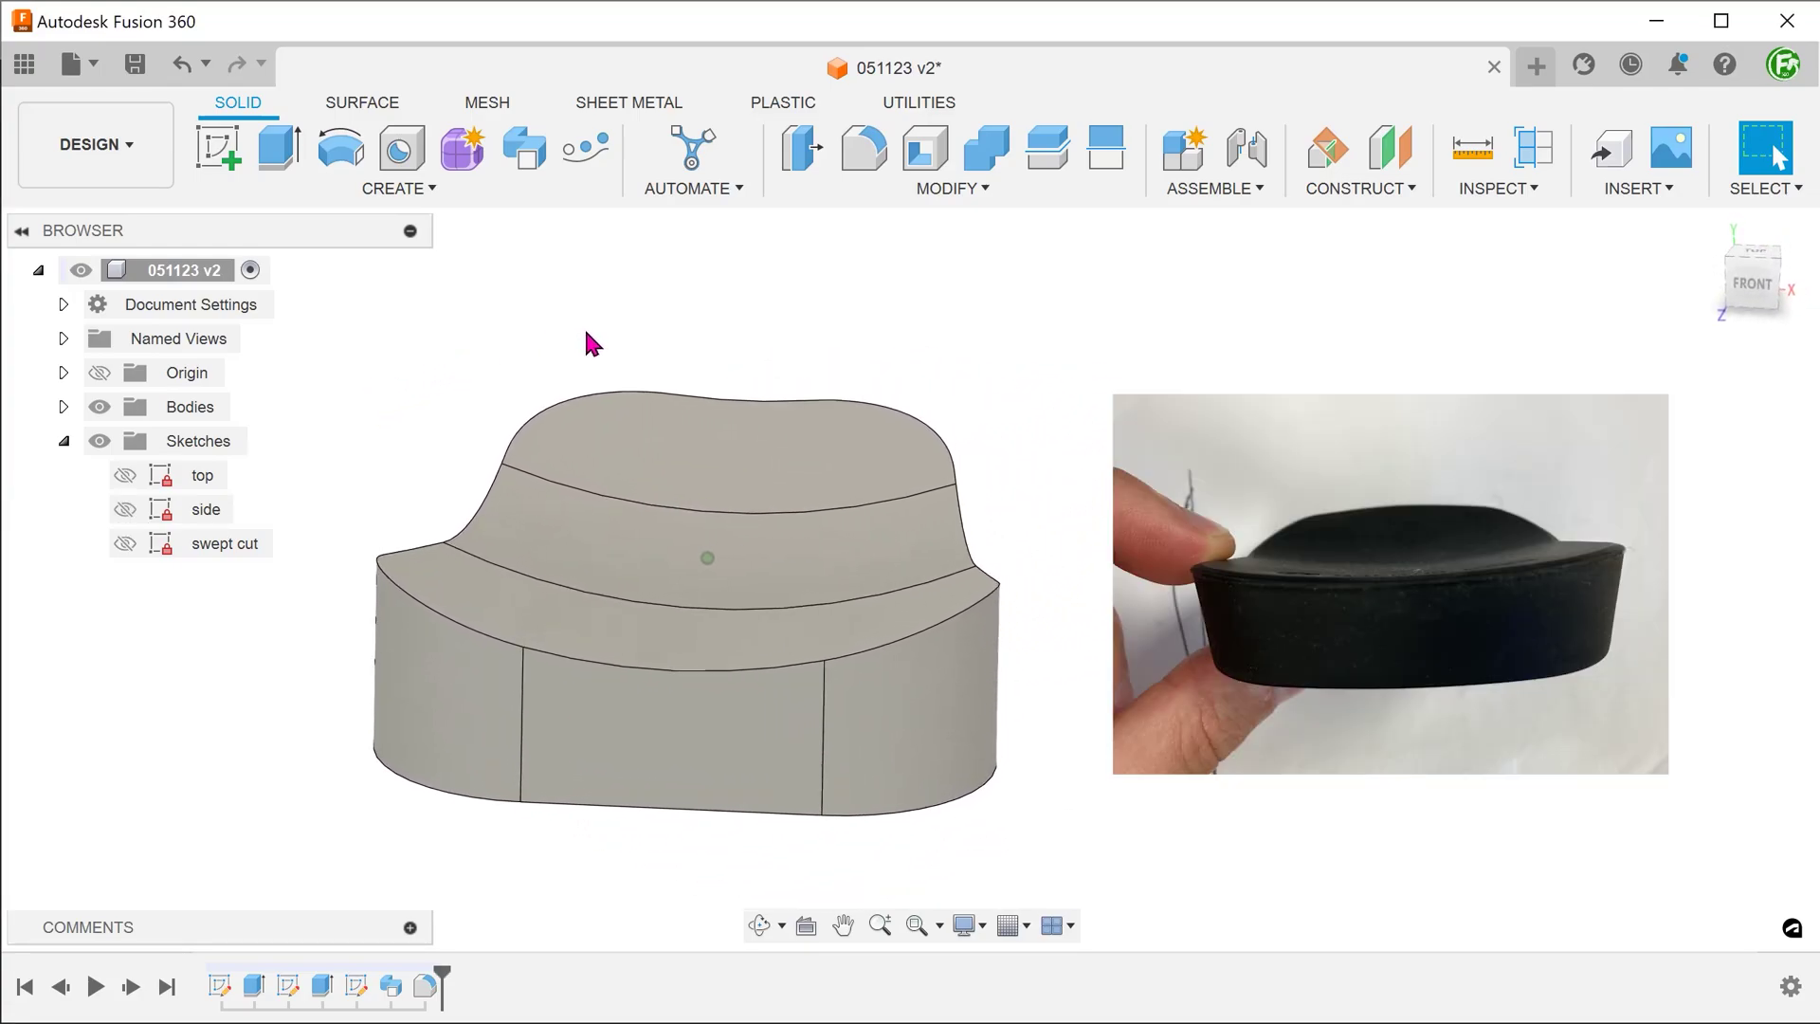
{"action": "left_click", "coordinate": [730, 392]}
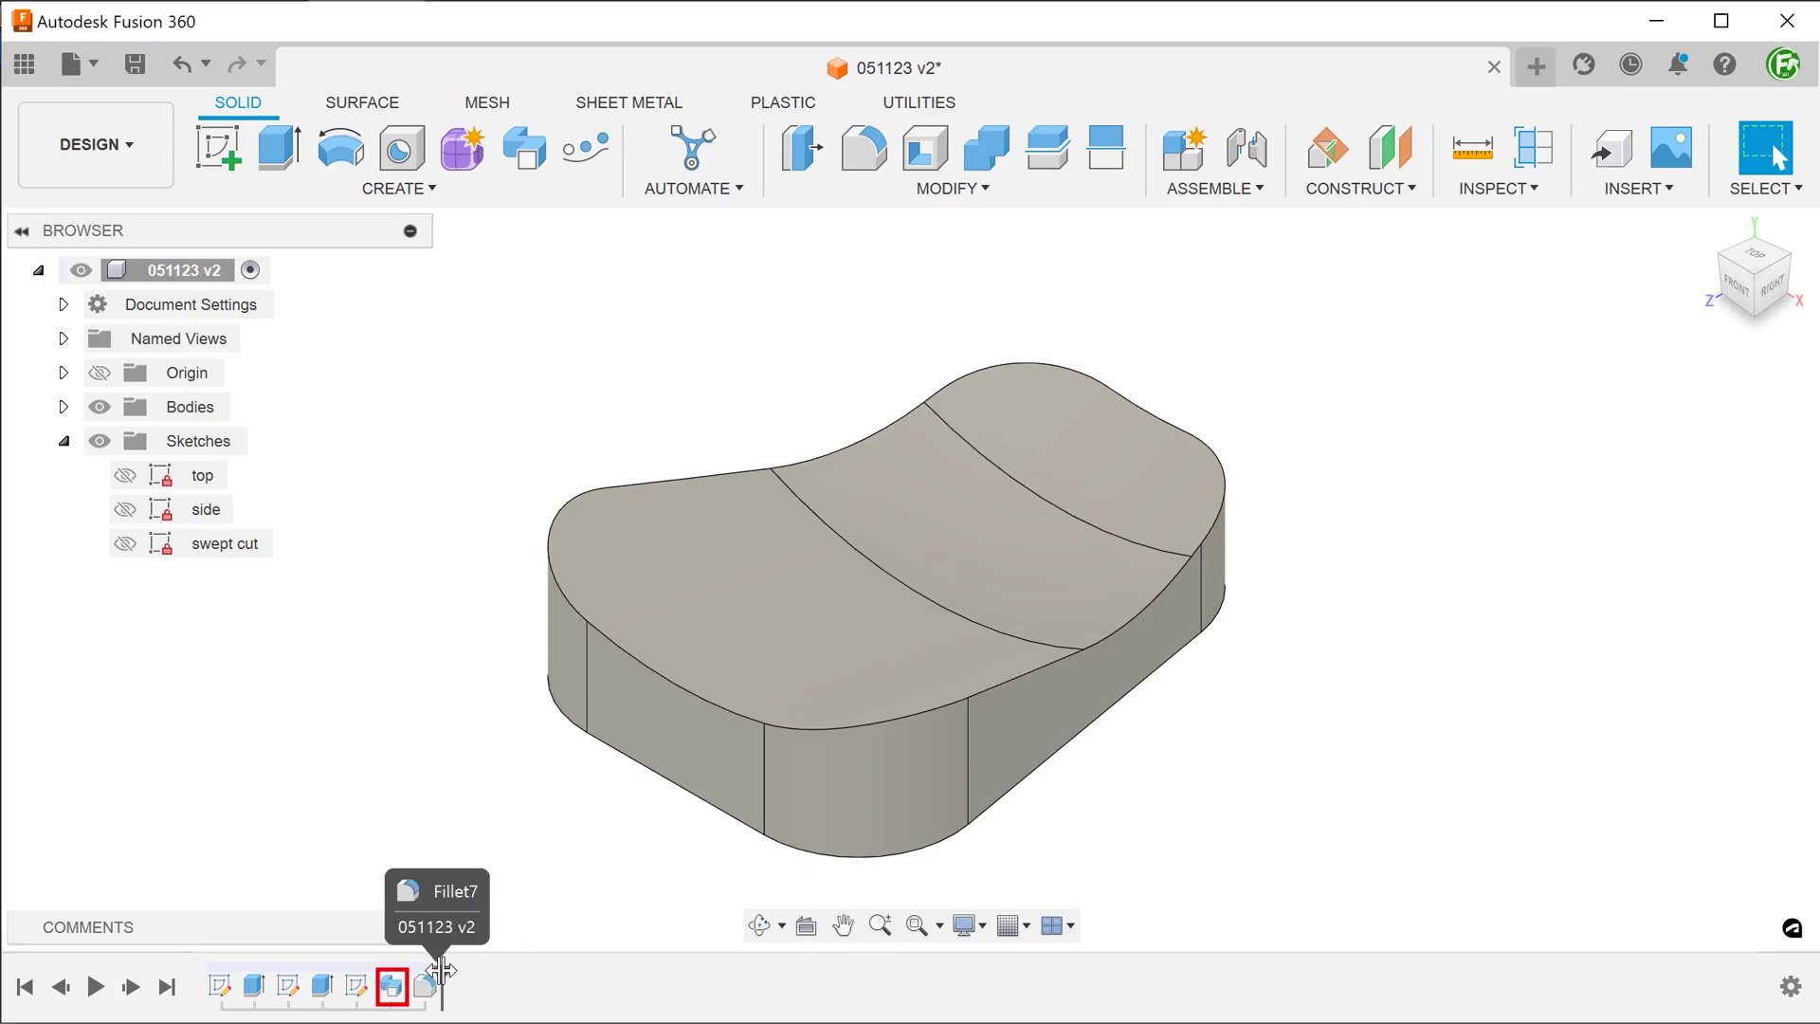
Step: Move the timeline marker back to just before the swept cut feature
{"action": "left_click_drag", "start_coordinate": [442, 970], "coordinate": [370, 963]}
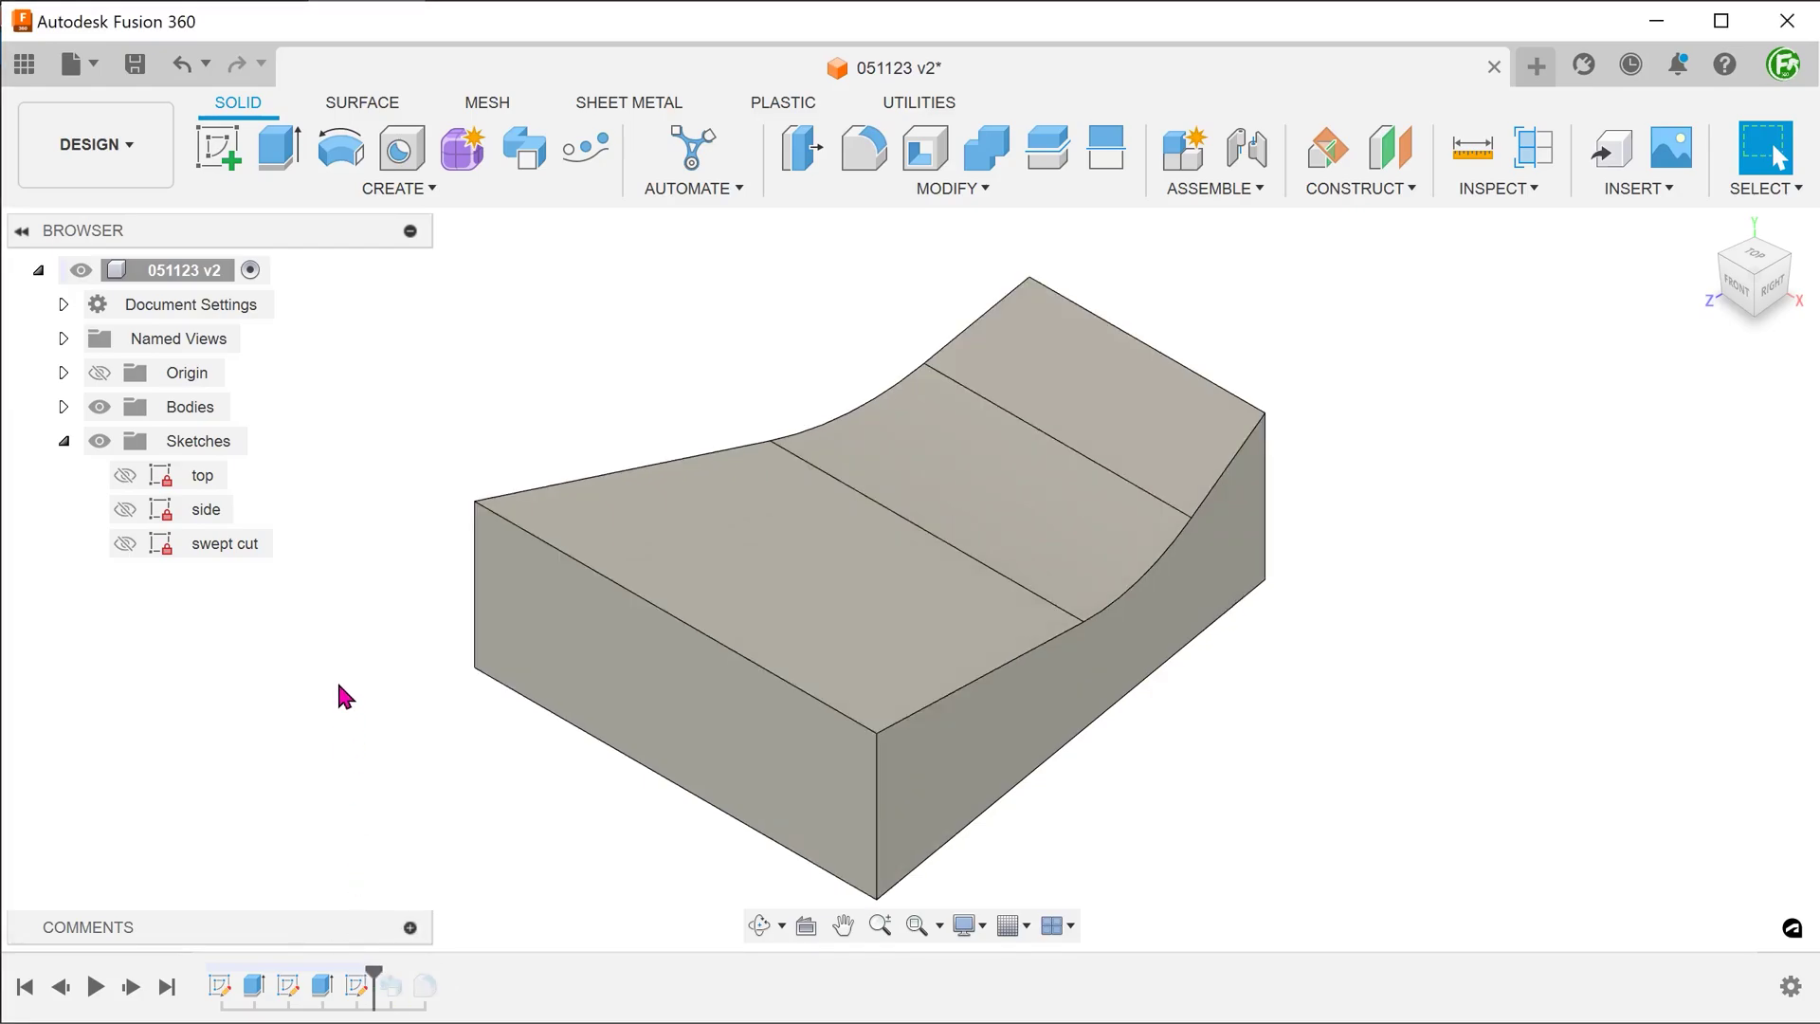
Step: On the SURFACE tab, delete the front, middle curved and back top faces, then expand Bodies
{"action": "left_click", "coordinate": [339, 112]}
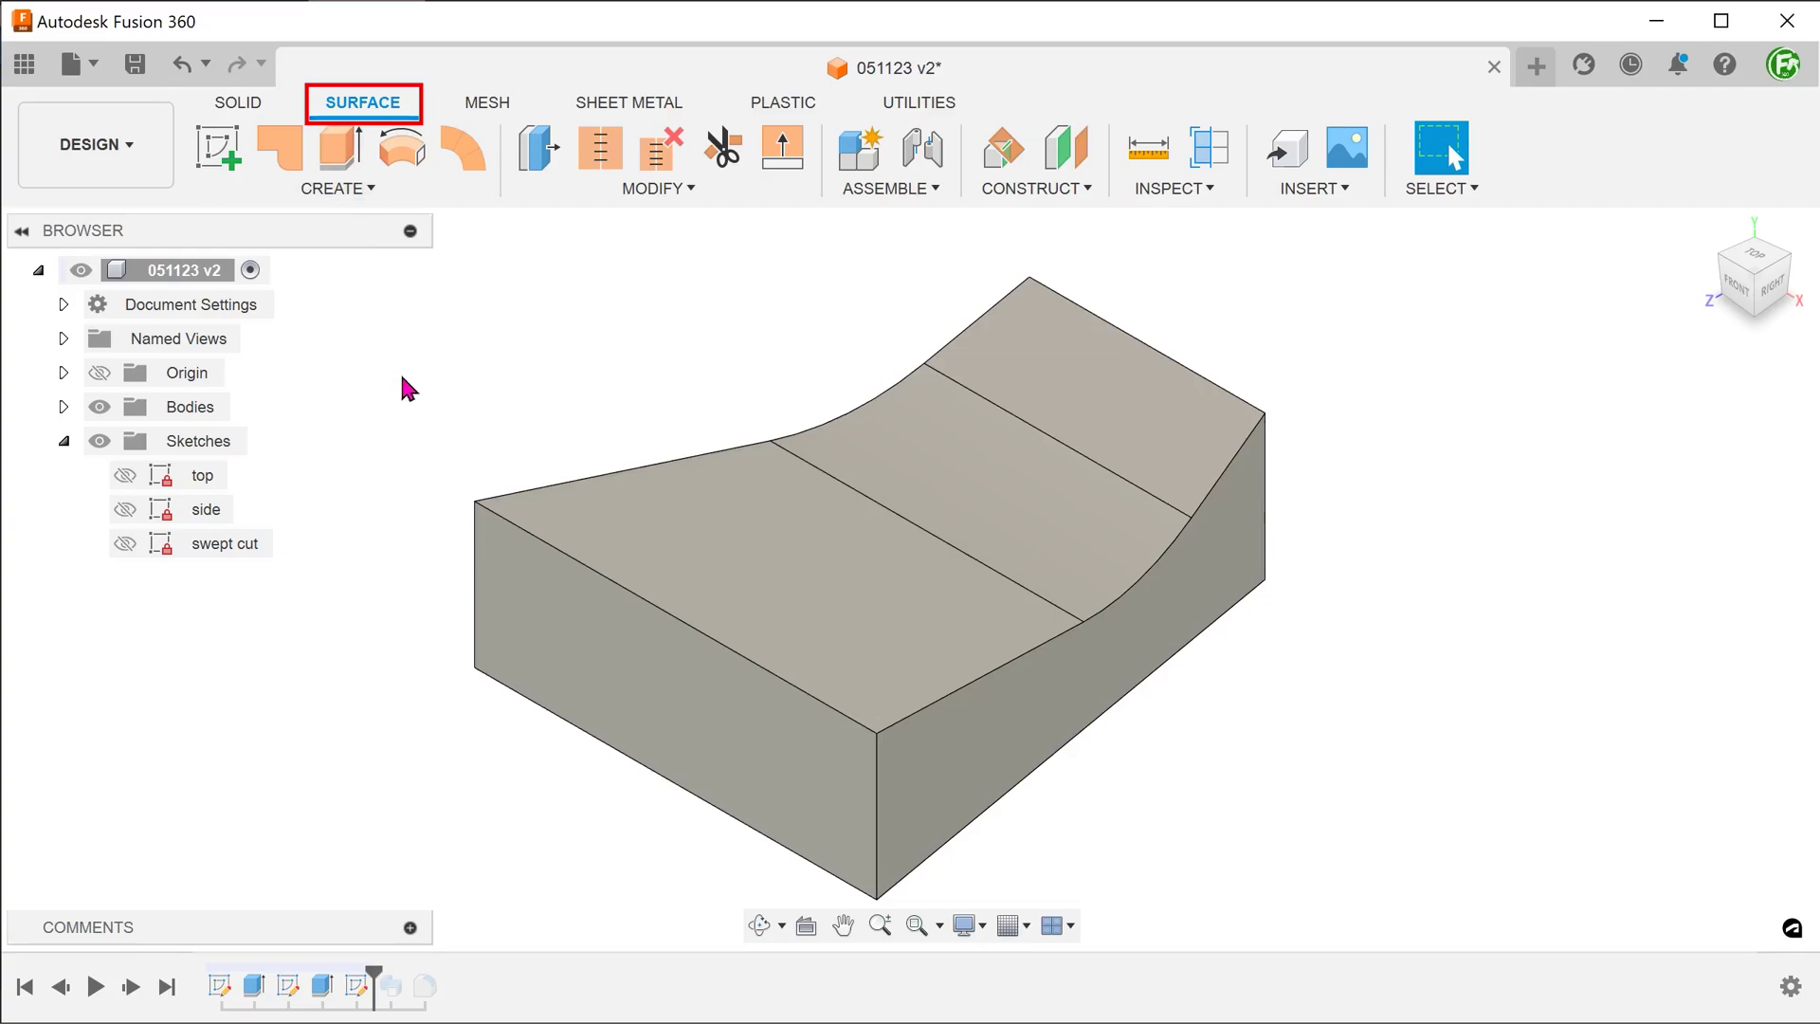
{"action": "left_click", "coordinate": [654, 524]}
{"action": "left_click", "coordinate": [917, 464], "text": "ctrl"}
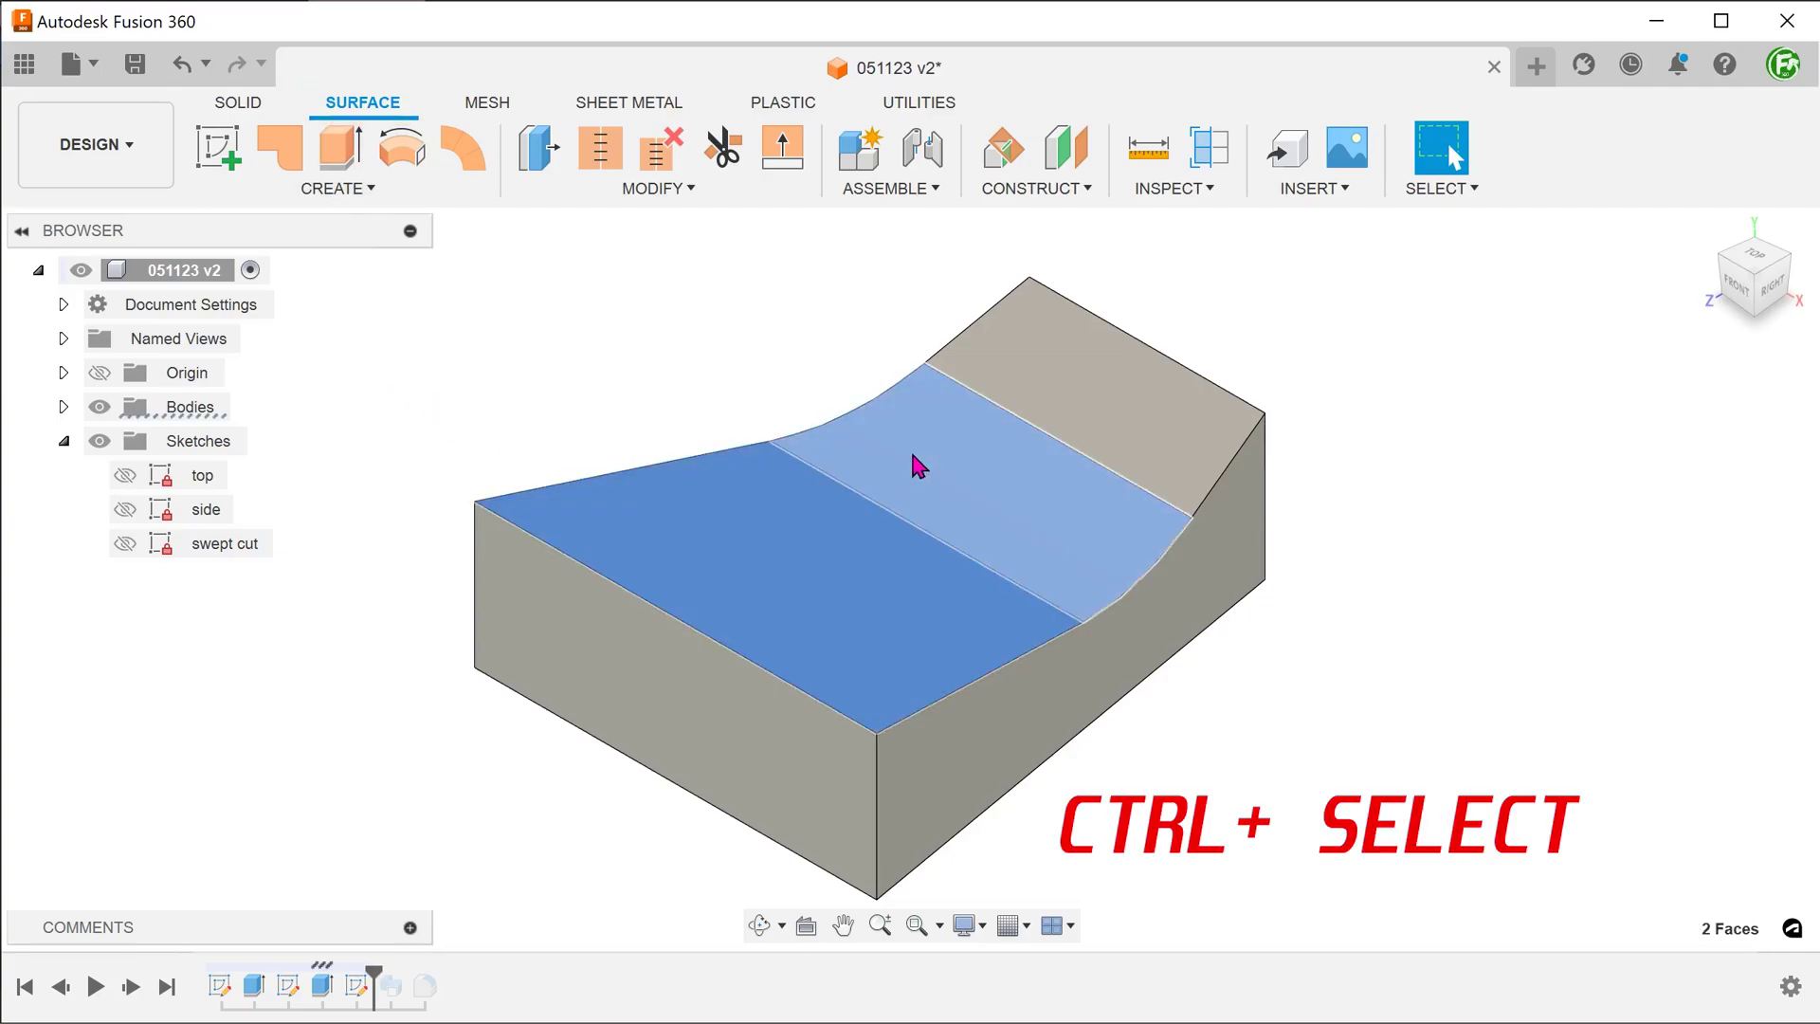
{"action": "left_click", "coordinate": [1043, 388], "text": "ctrl"}
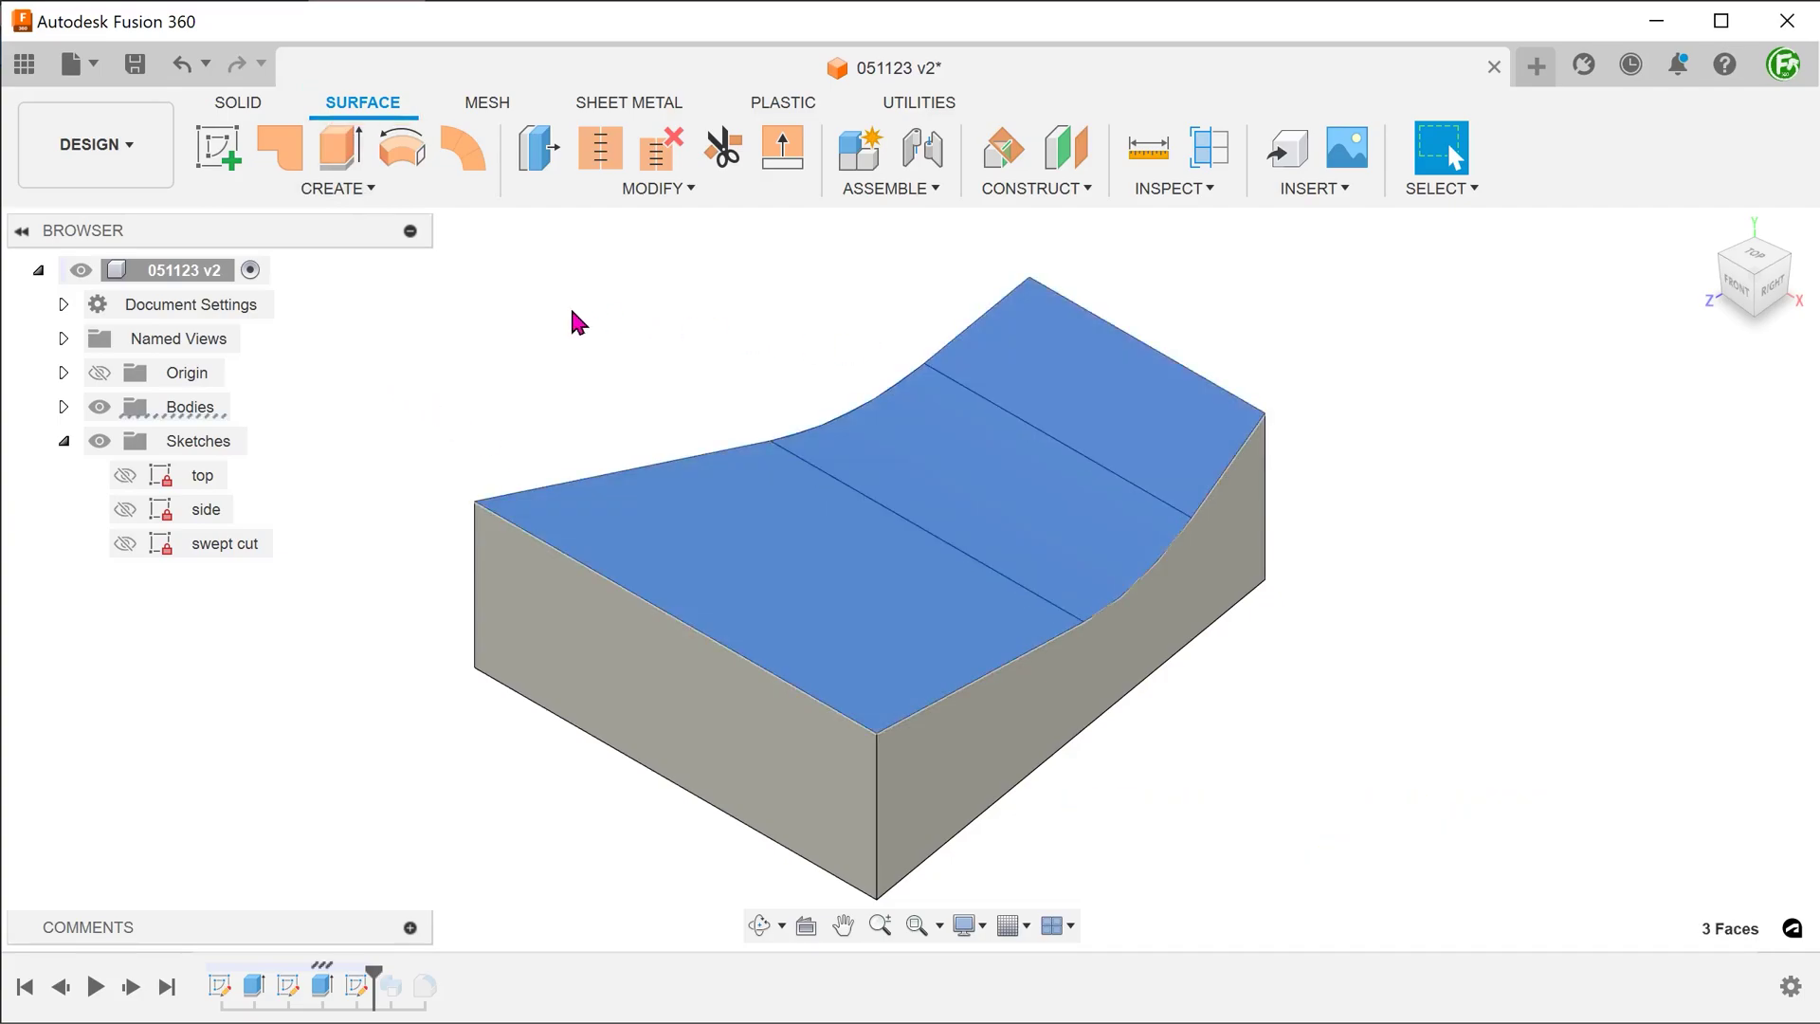
{"action": "key", "text": "Delete"}
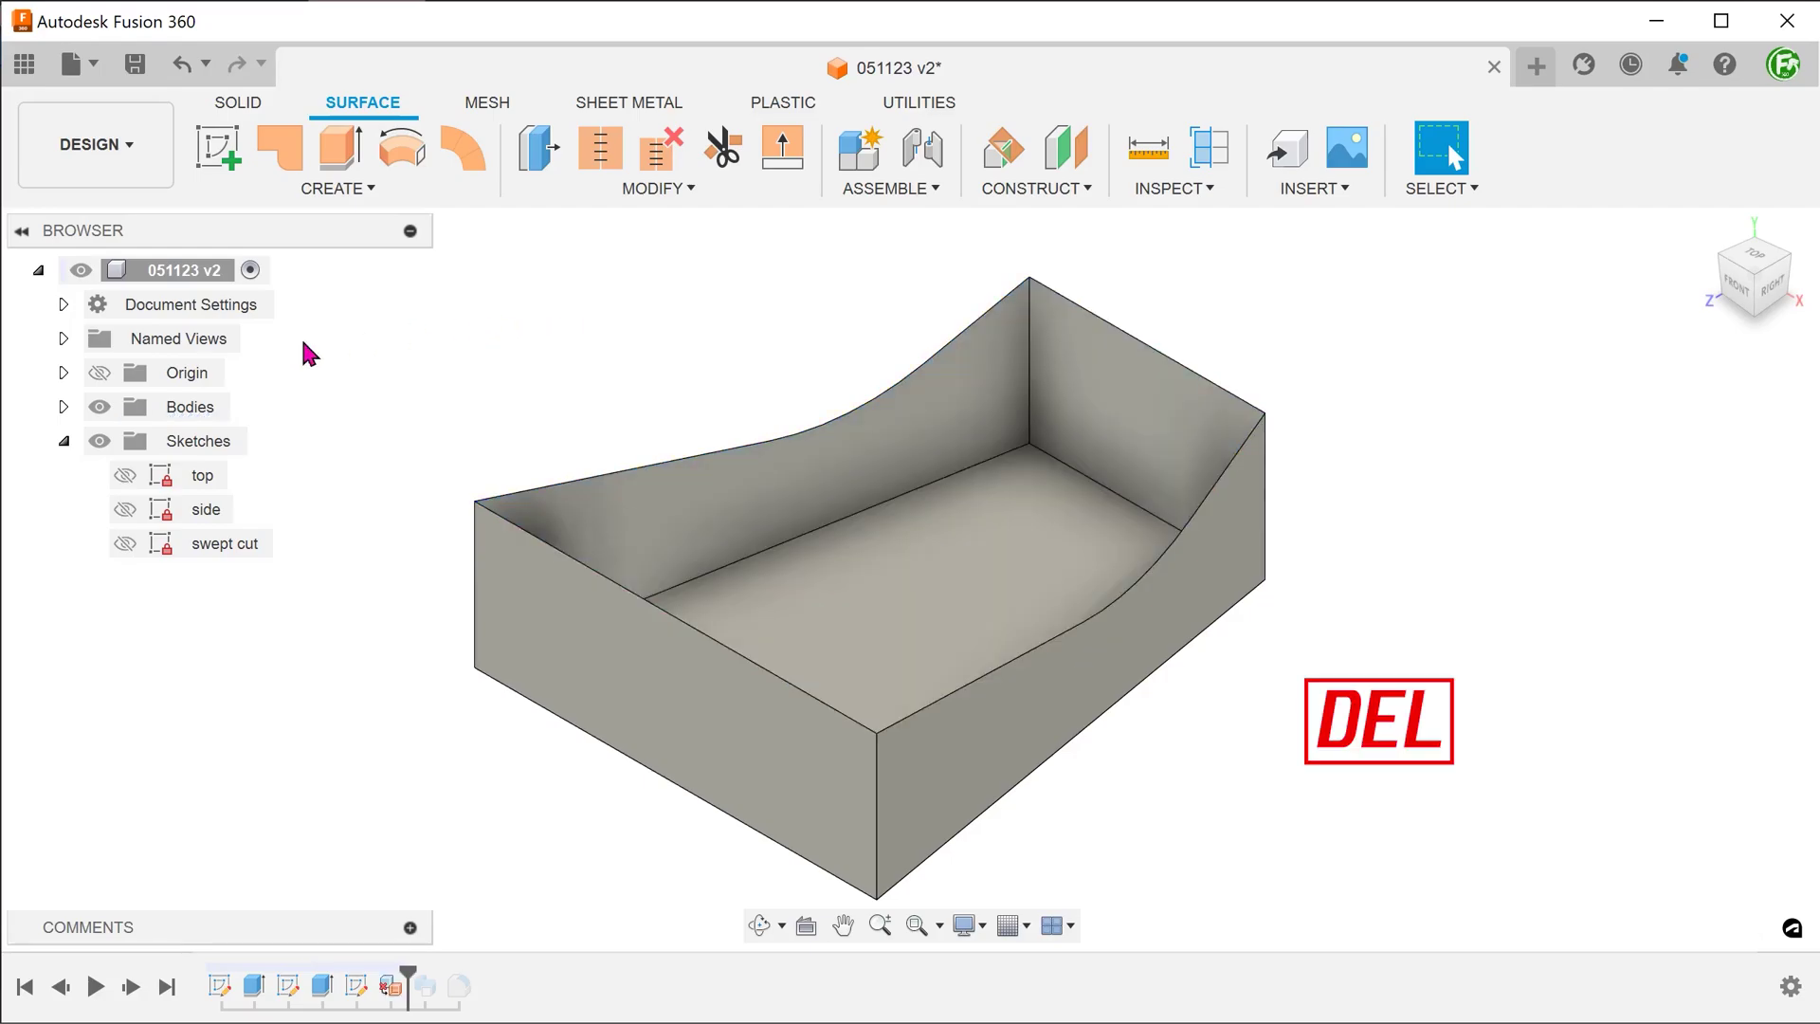
{"action": "left_click", "coordinate": [64, 407]}
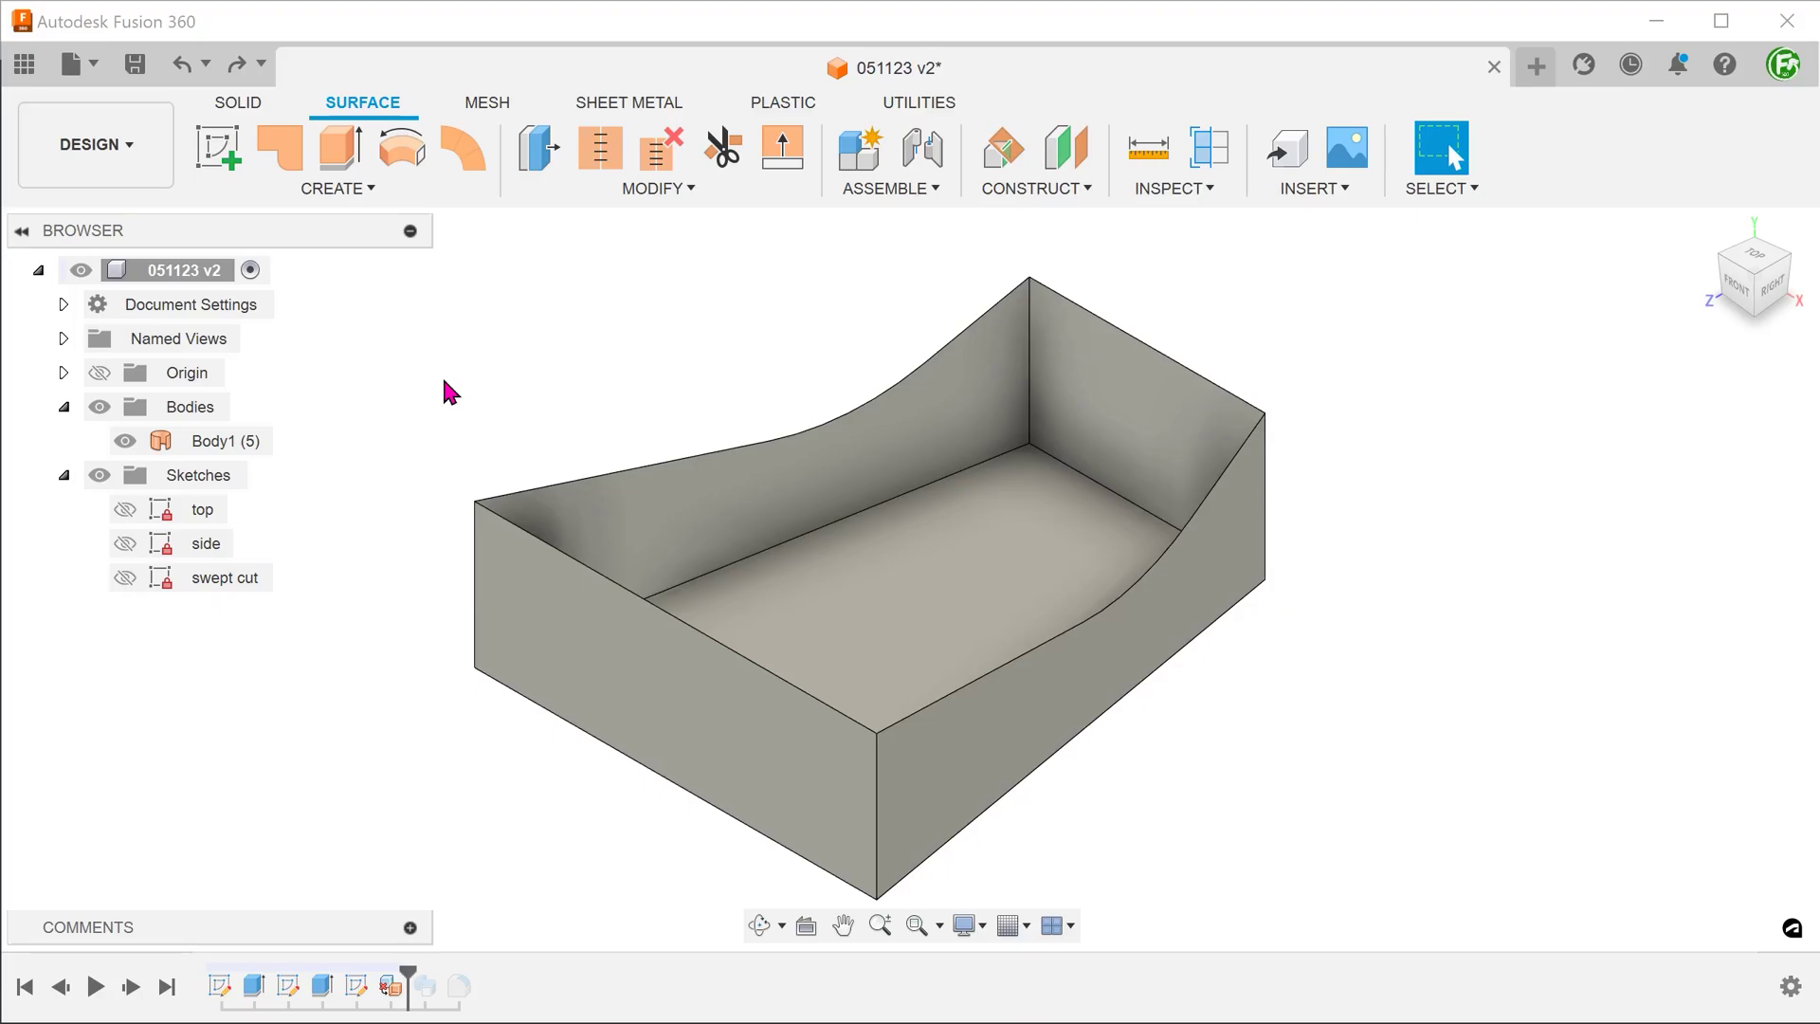
Step: Create Plane5 as an offset plane at -20 mm from the block's front face
{"action": "left_click", "coordinate": [1005, 190]}
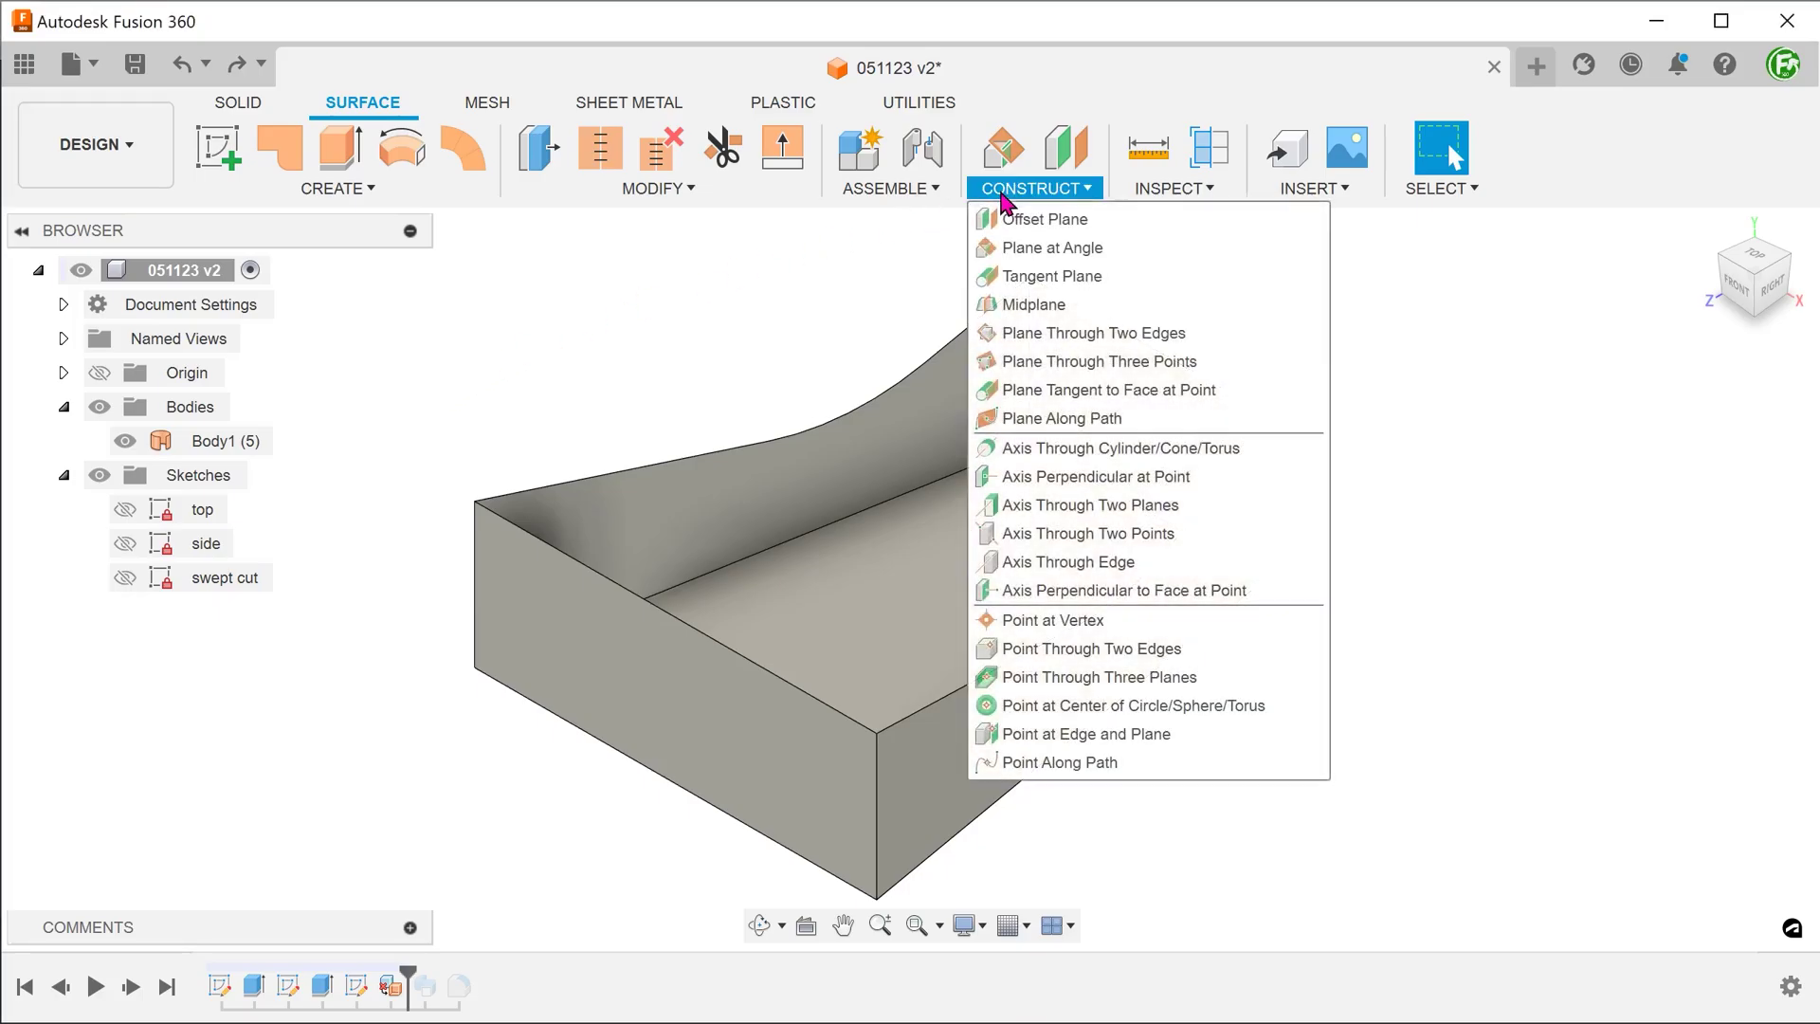
{"action": "left_click", "coordinate": [1162, 224]}
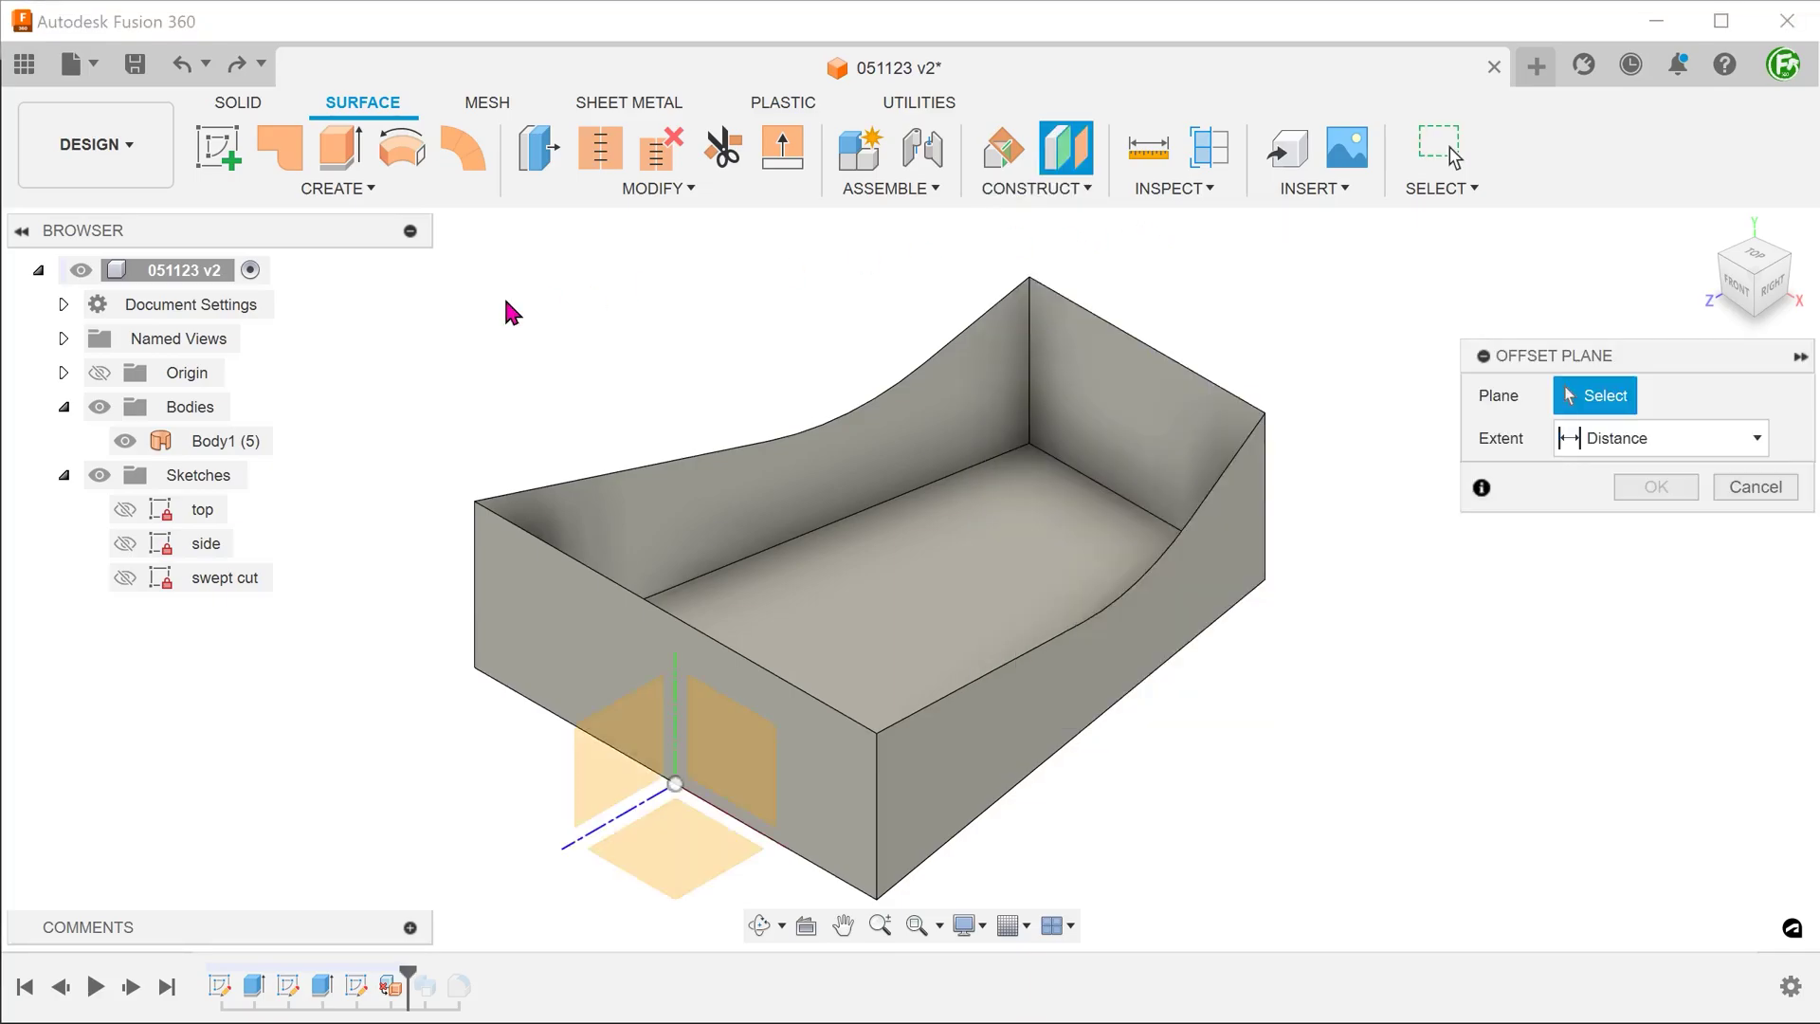
{"action": "left_click", "coordinate": [512, 609]}
{"action": "type", "text": "-20"}
{"action": "key", "text": "Return"}
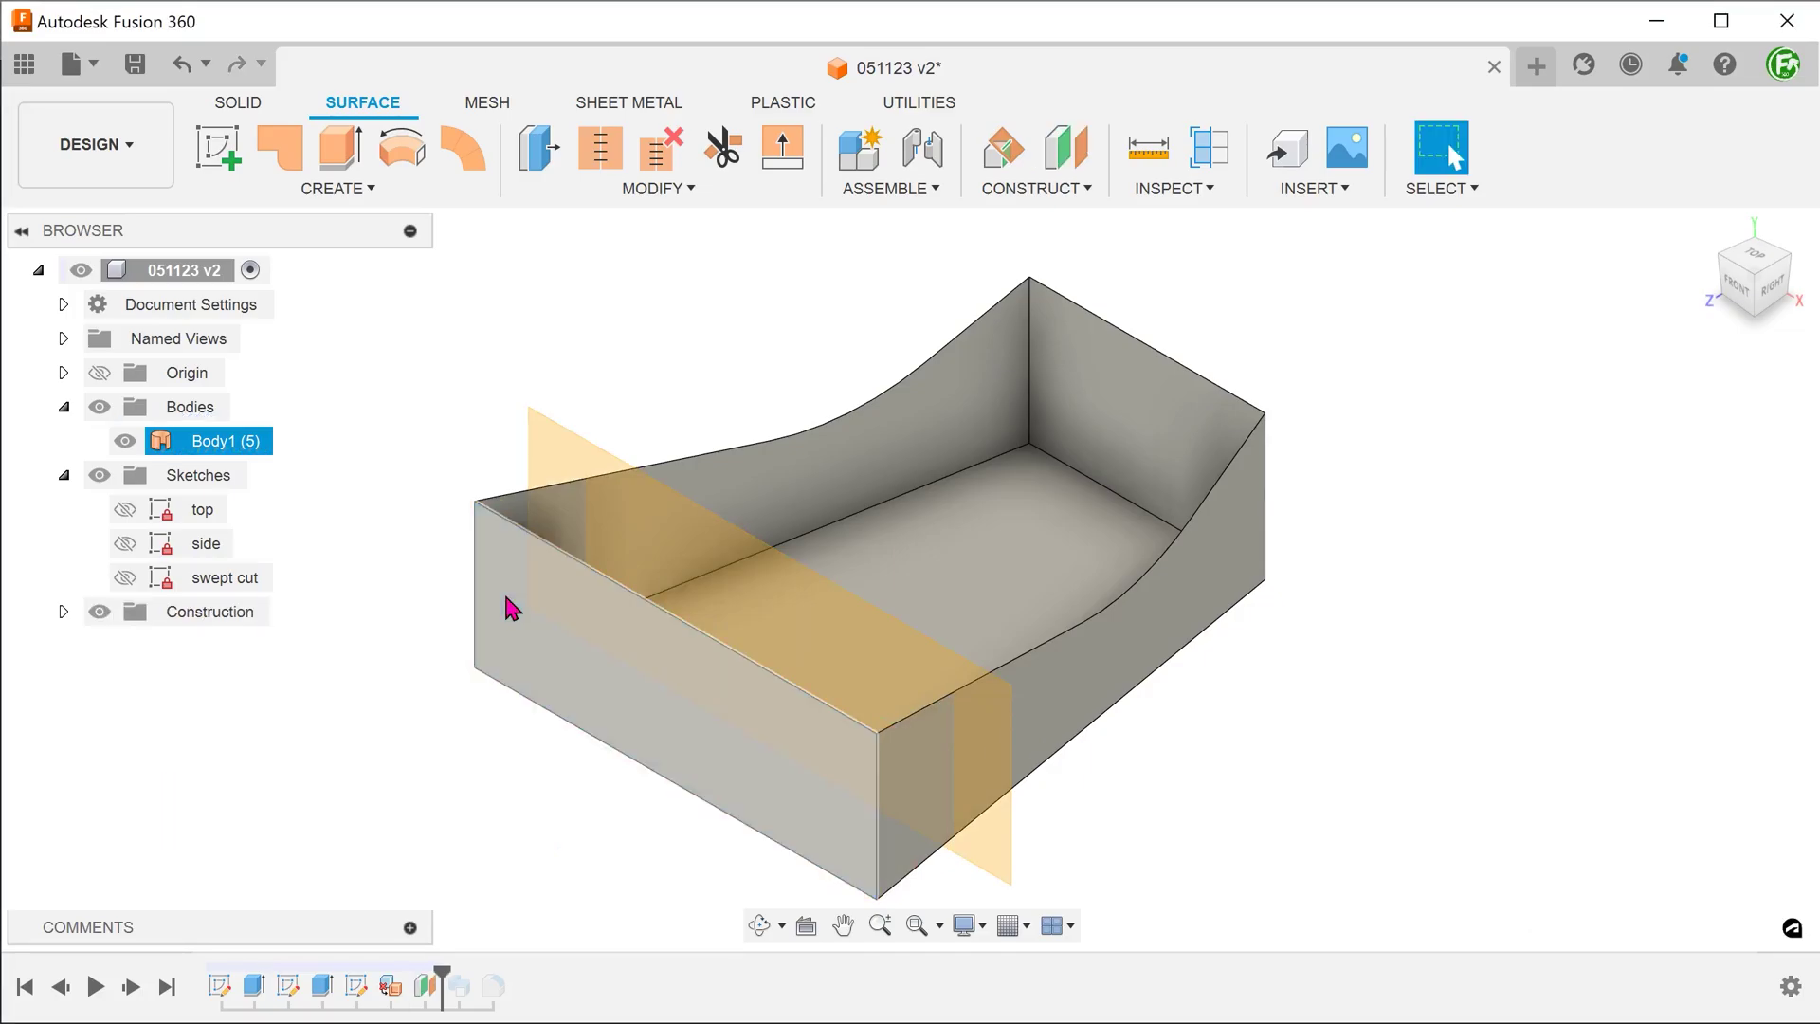
{"action": "left_click", "coordinate": [590, 468]}
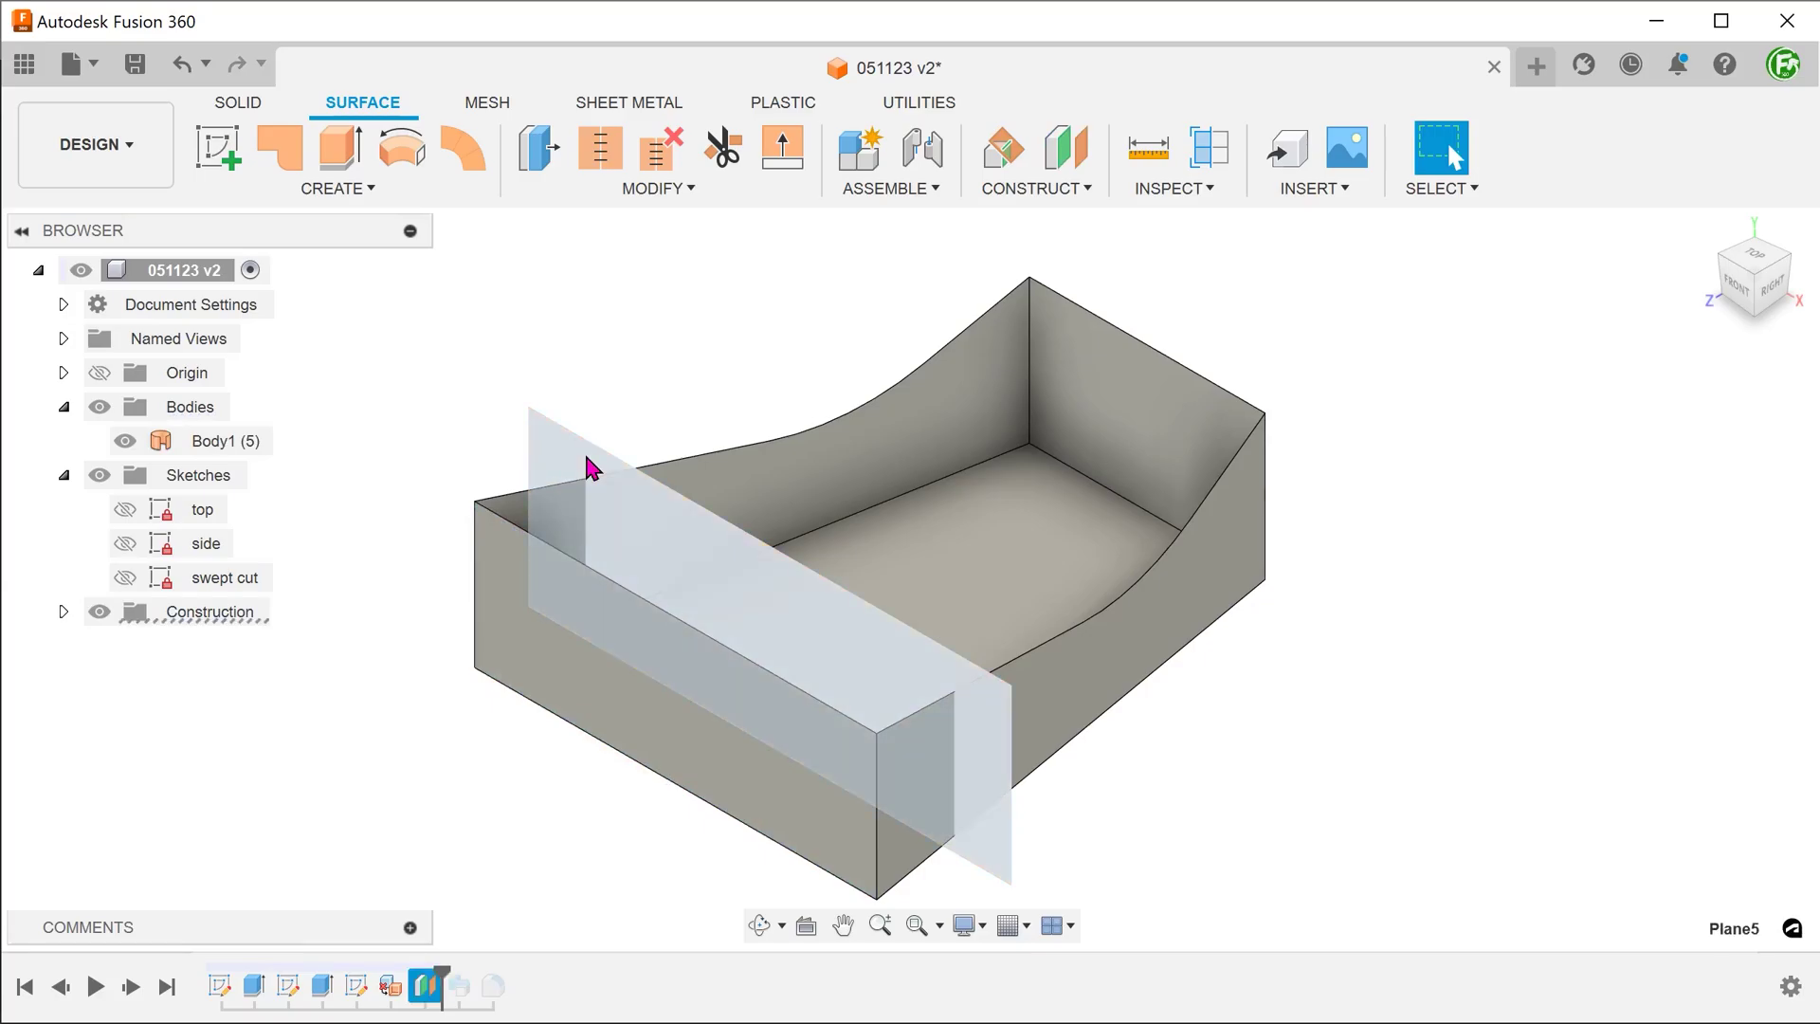
{"action": "right_click", "coordinate": [590, 468]}
Step: Start Sketch13 on Plane5 and orbit to view the open body in 3D
{"action": "left_click", "coordinate": [607, 677]}
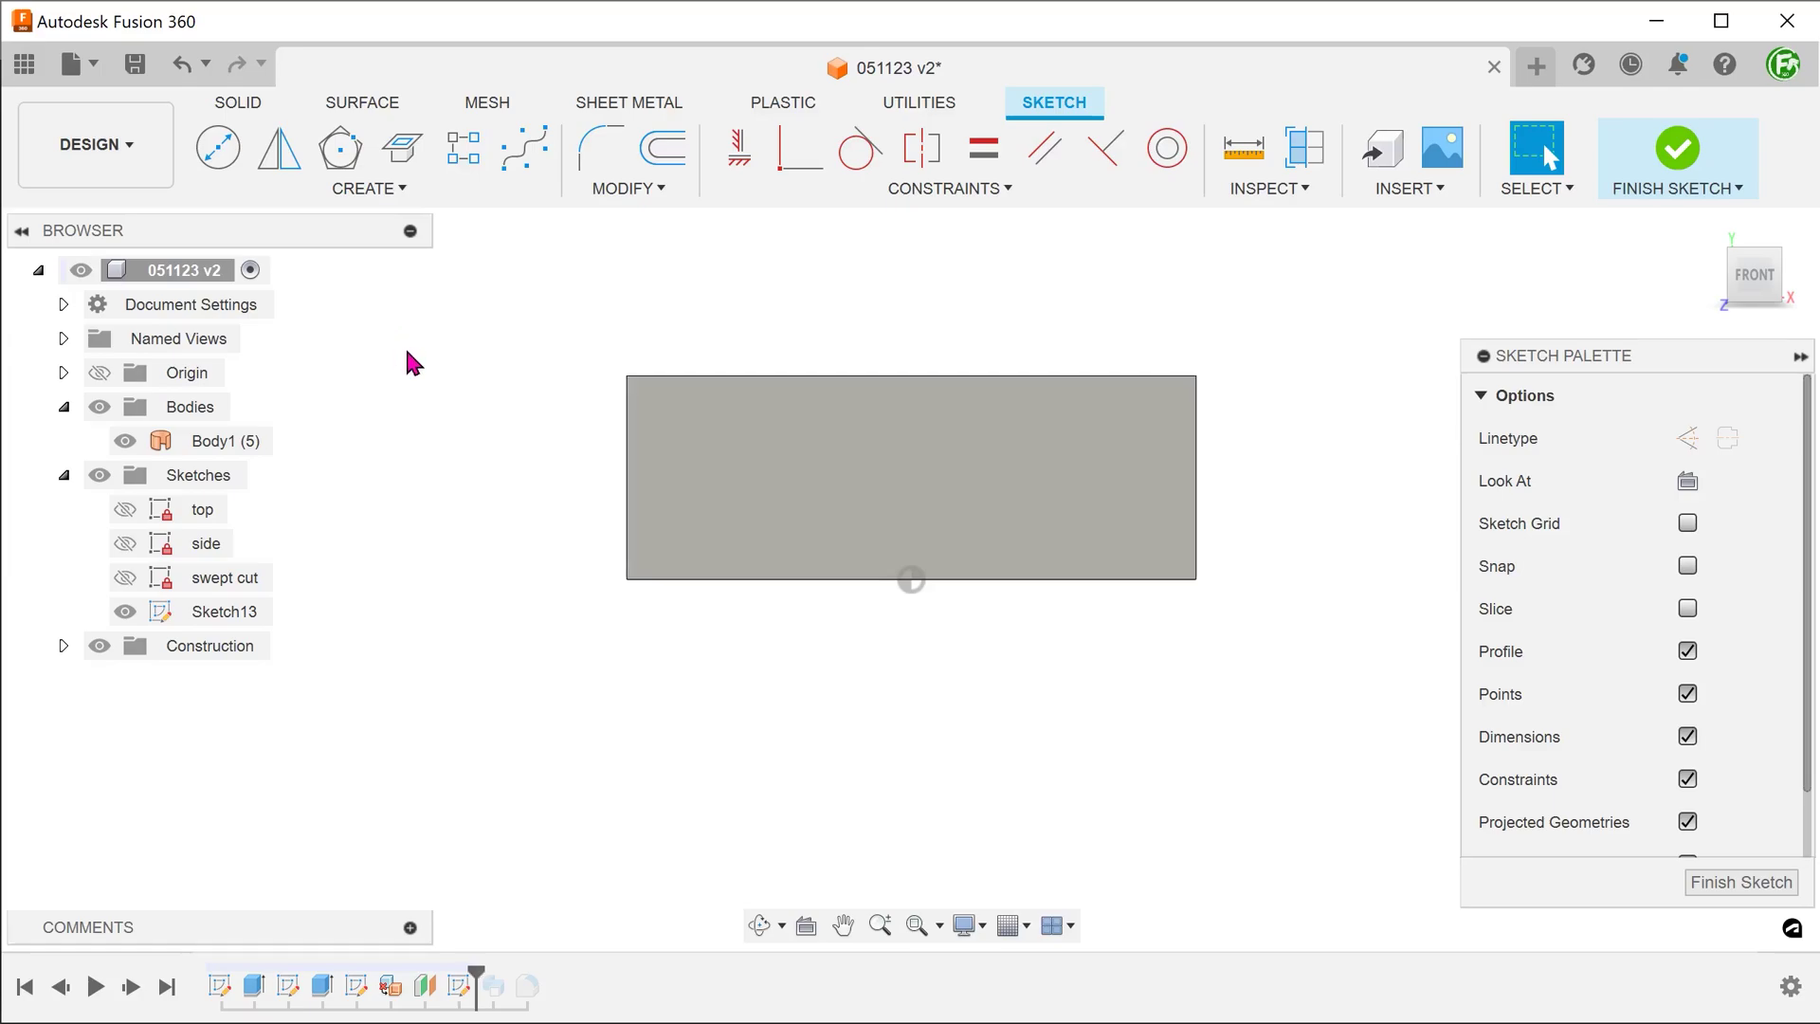
{"action": "middle_click_drag", "start_coordinate": [406, 364], "coordinate": [357, 396], "text": "shift"}
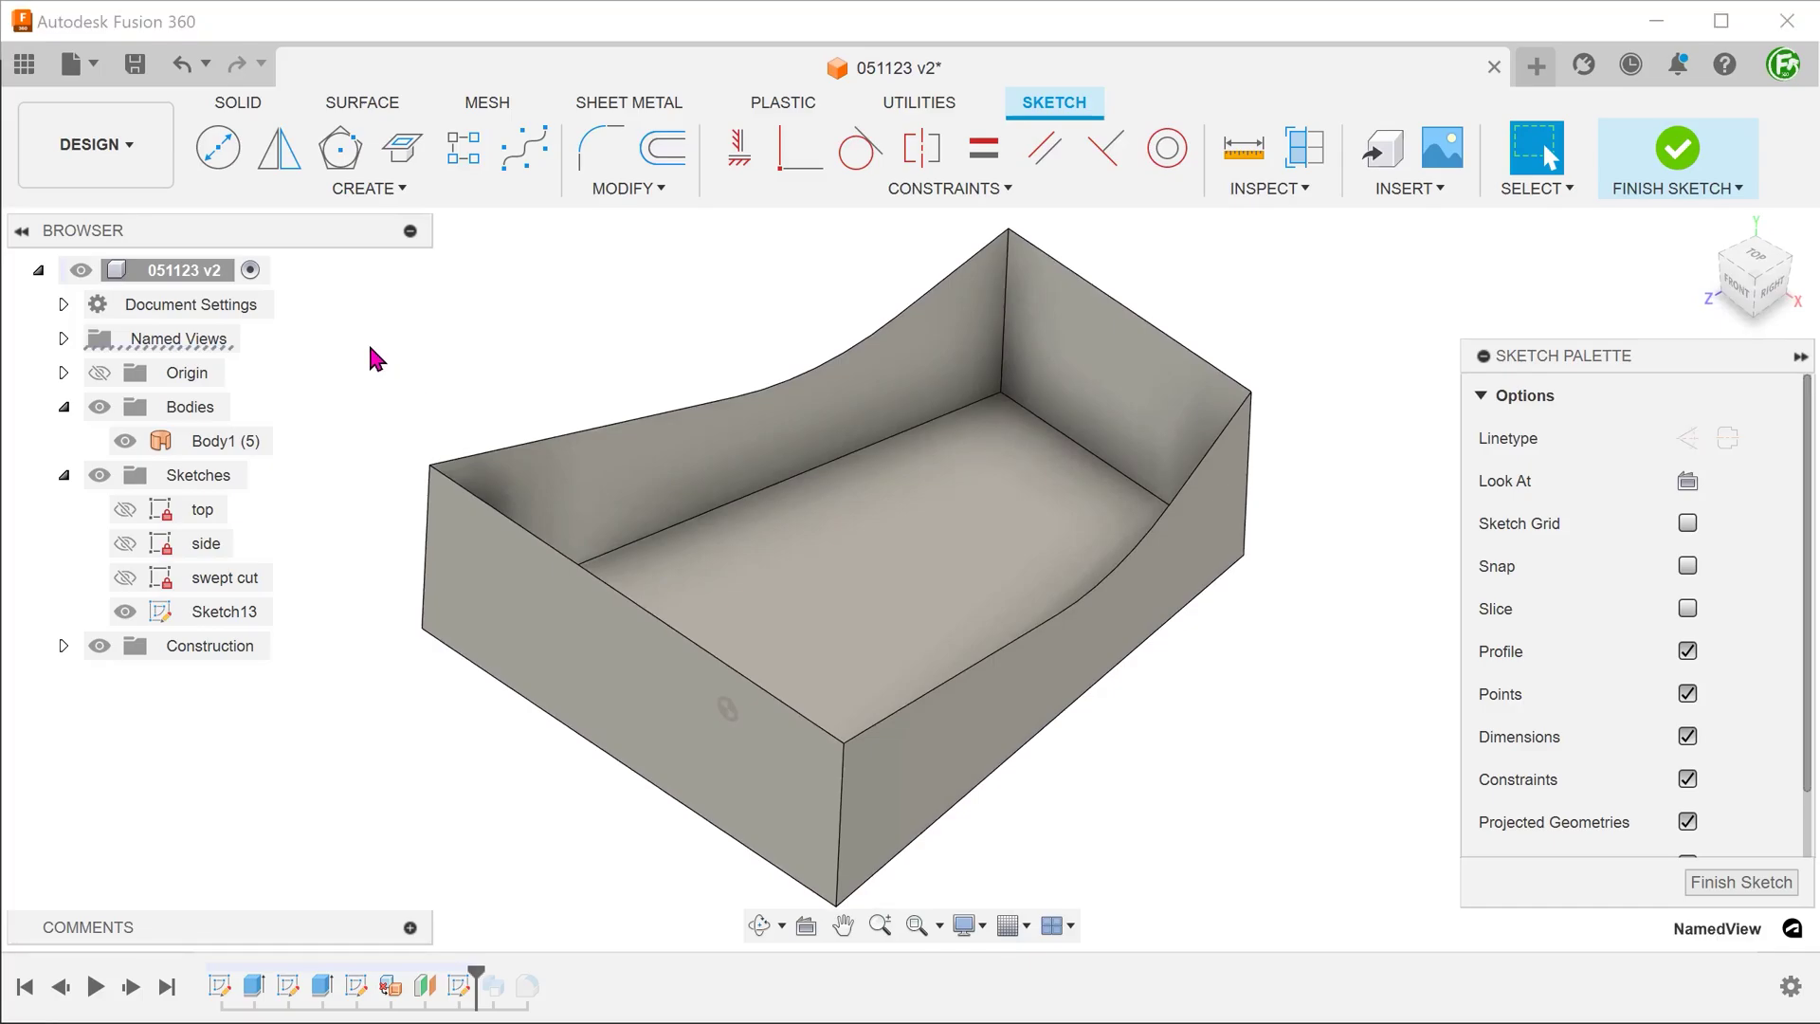
{"action": "left_click", "coordinate": [573, 423]}
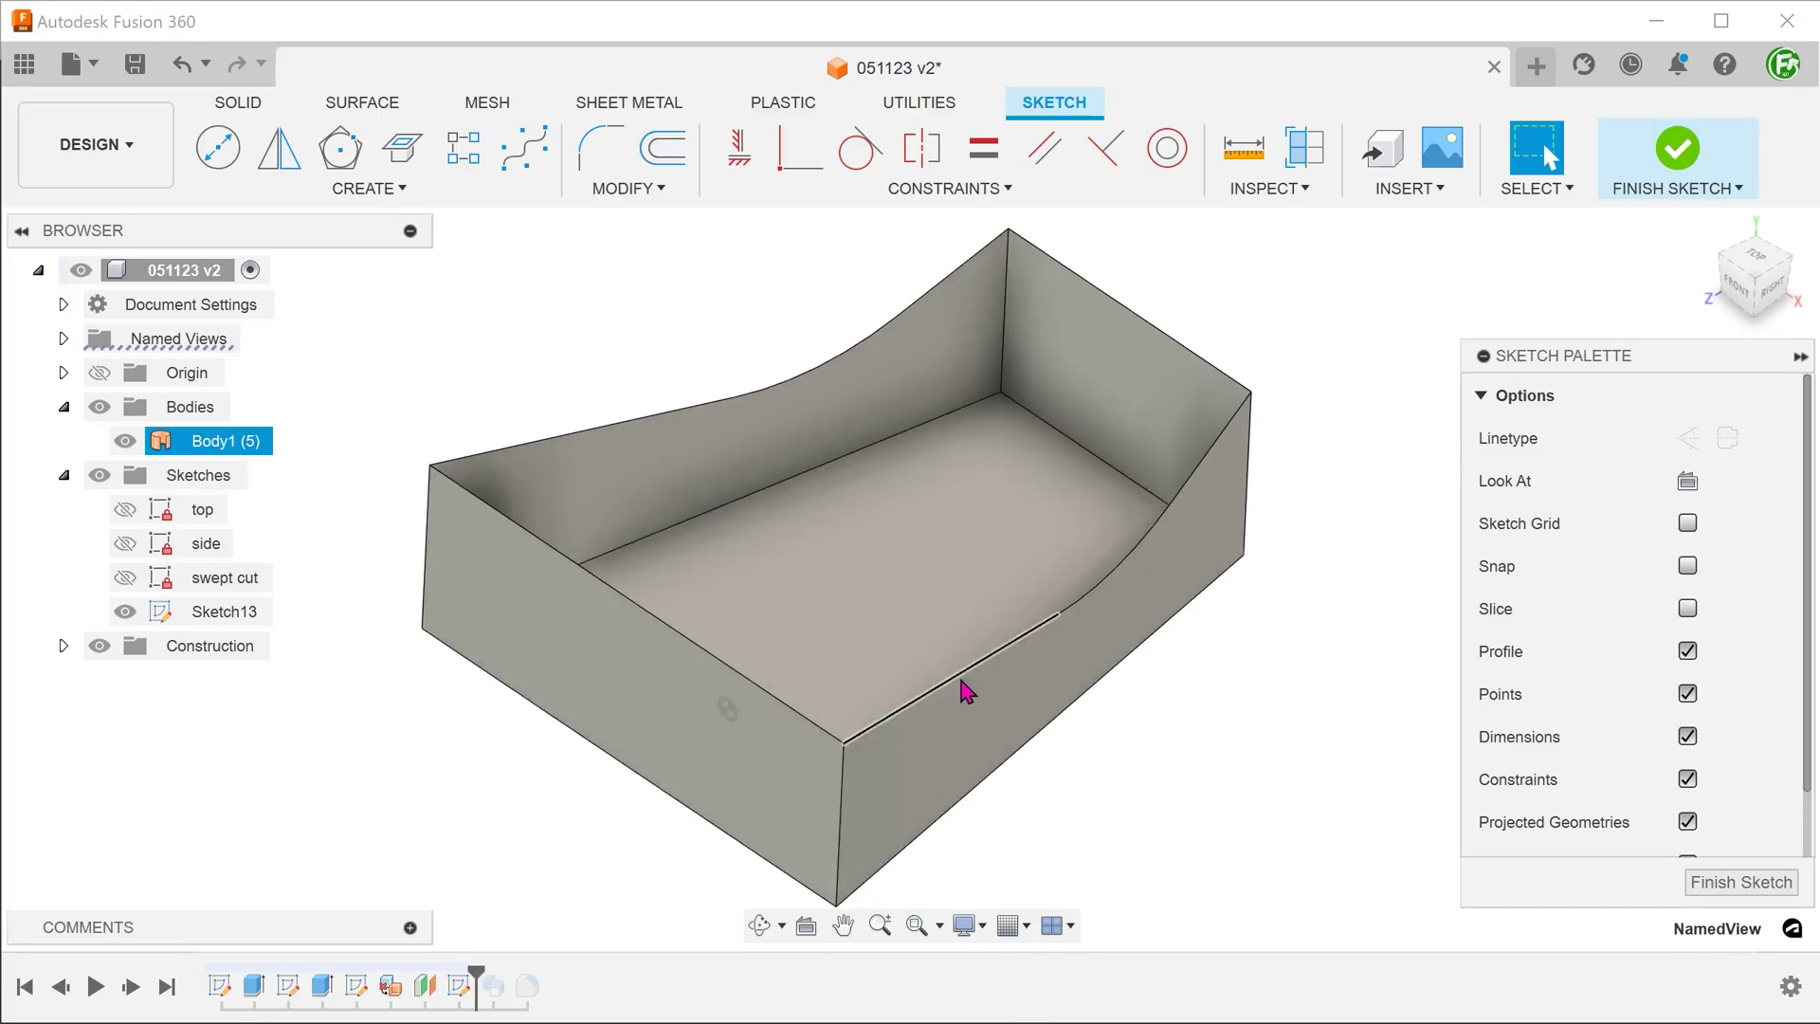
{"action": "left_click", "coordinate": [530, 323]}
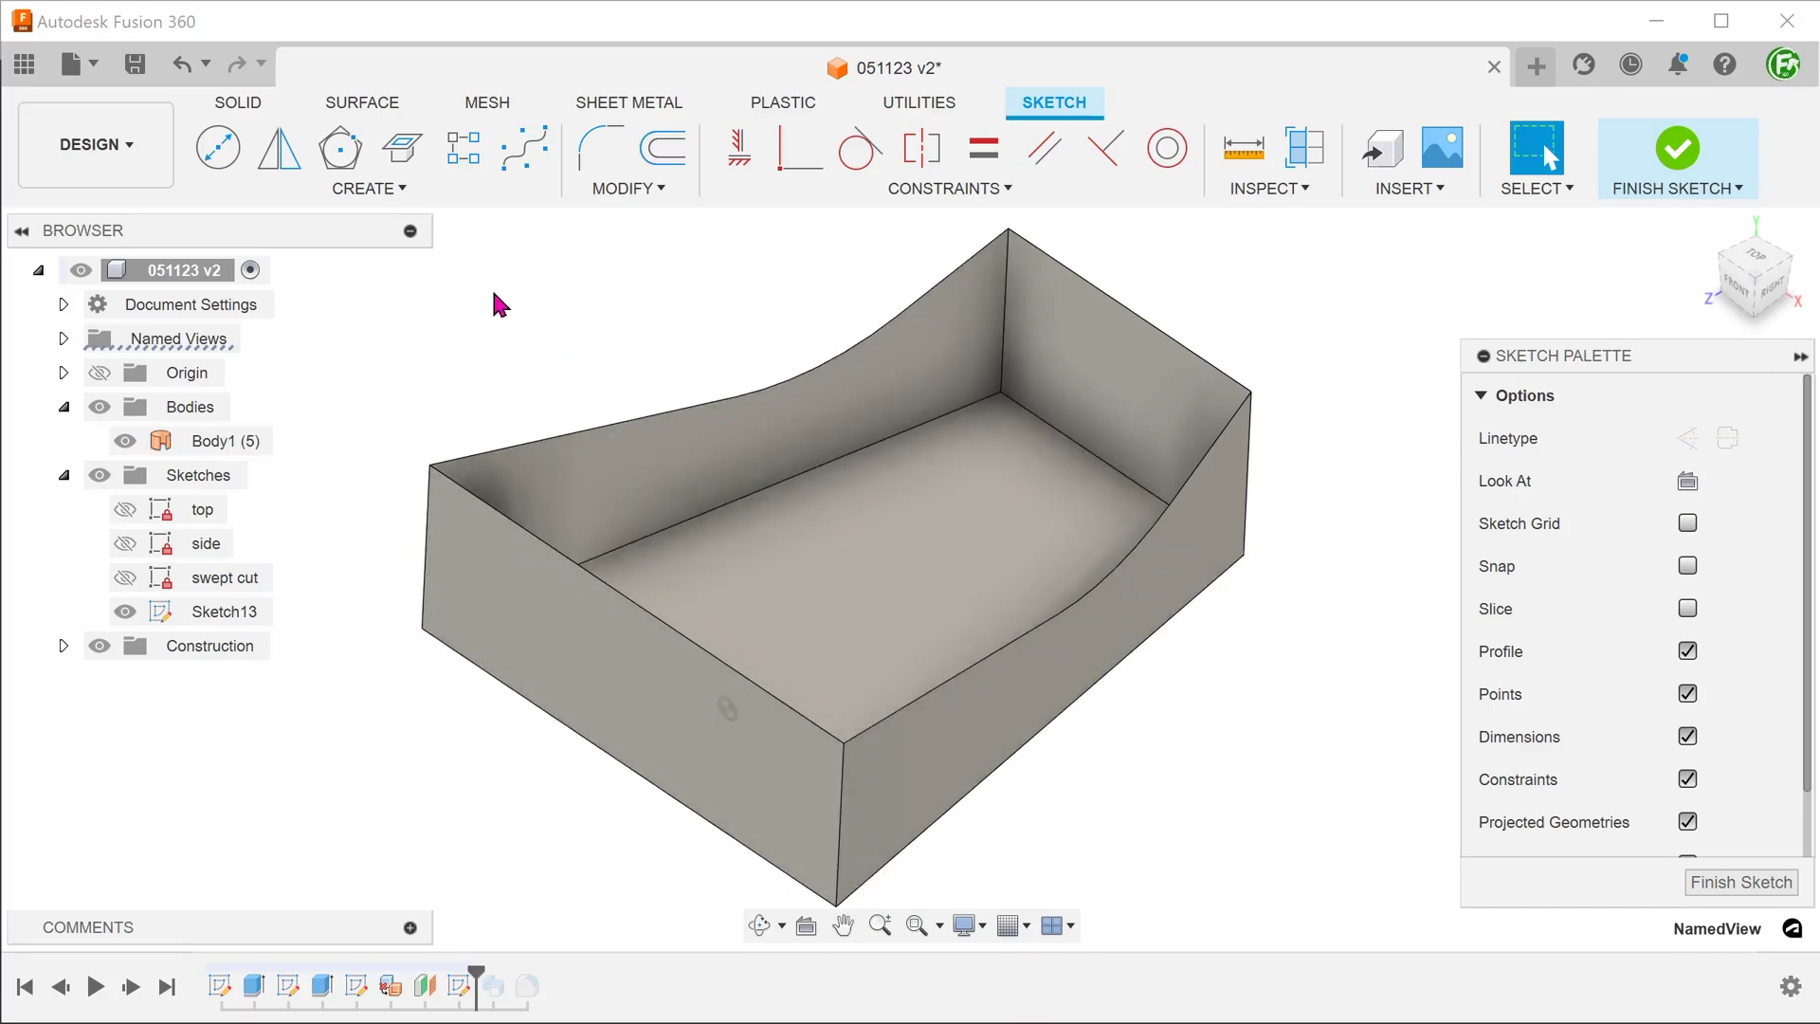
Step: Intersect the body's far and front long top edges with the sketch plane
{"action": "left_click", "coordinate": [375, 189]}
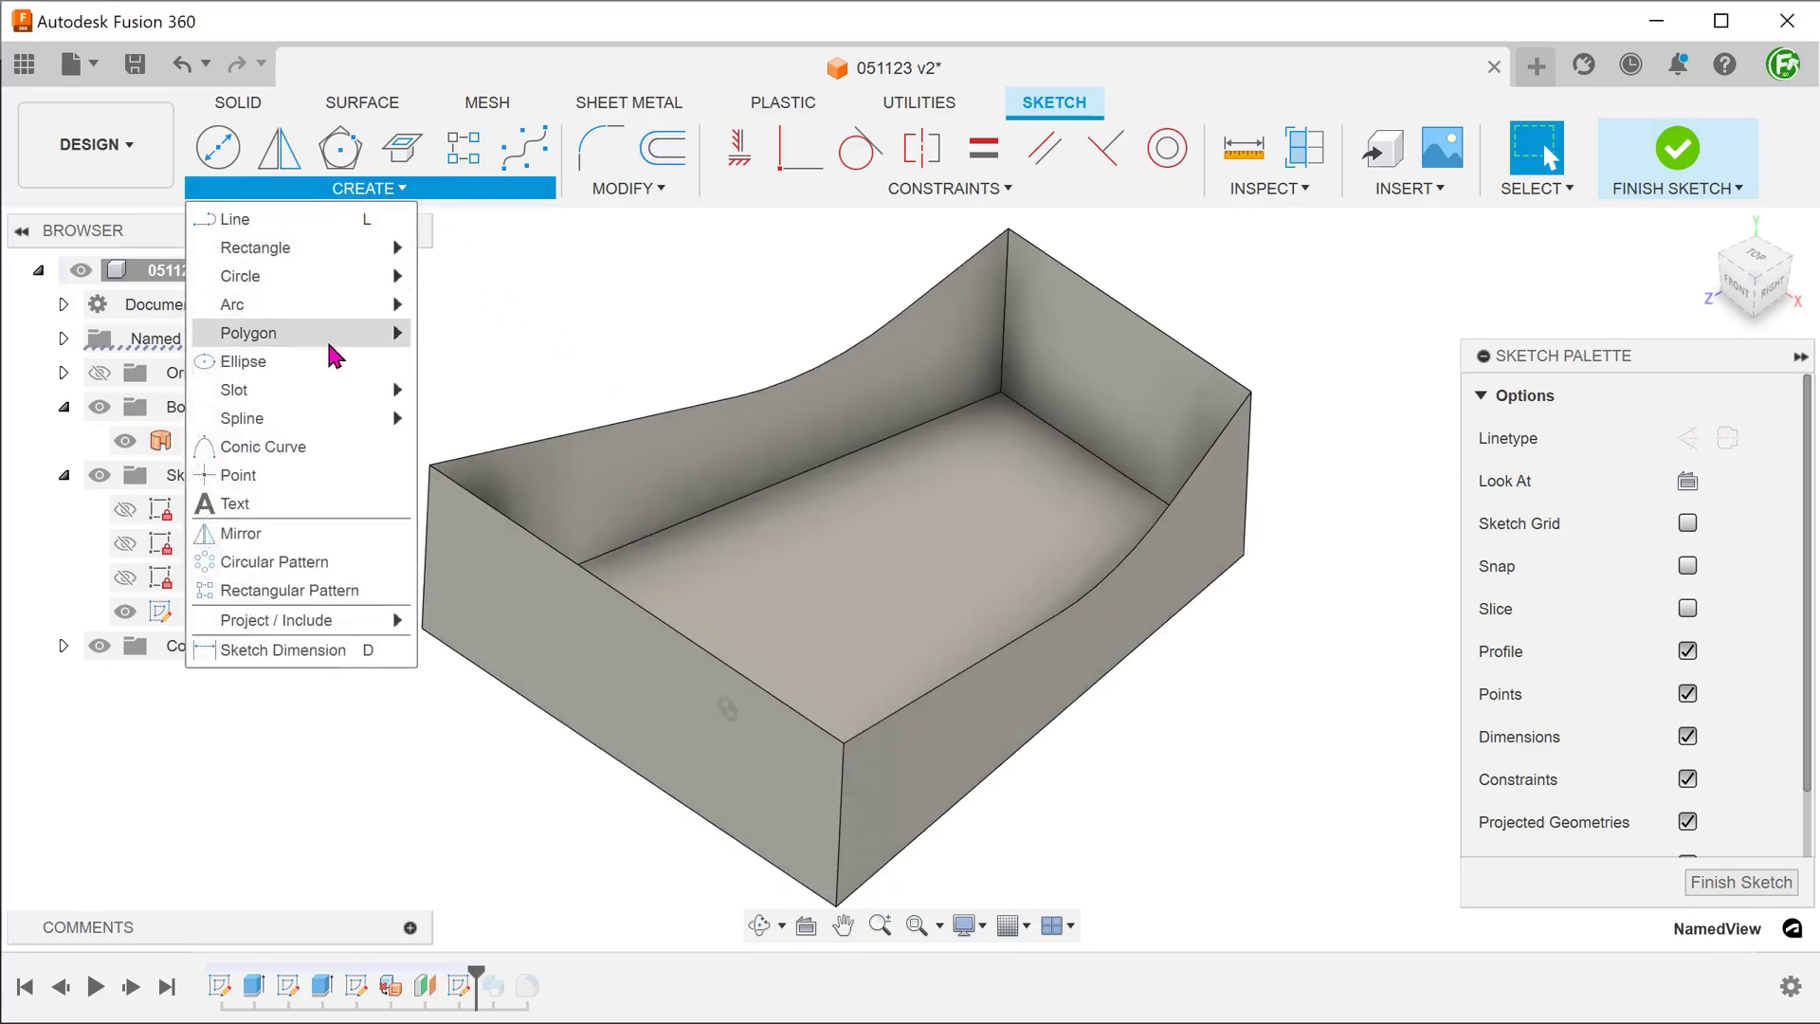
{"action": "mouse_move", "coordinate": [327, 621]}
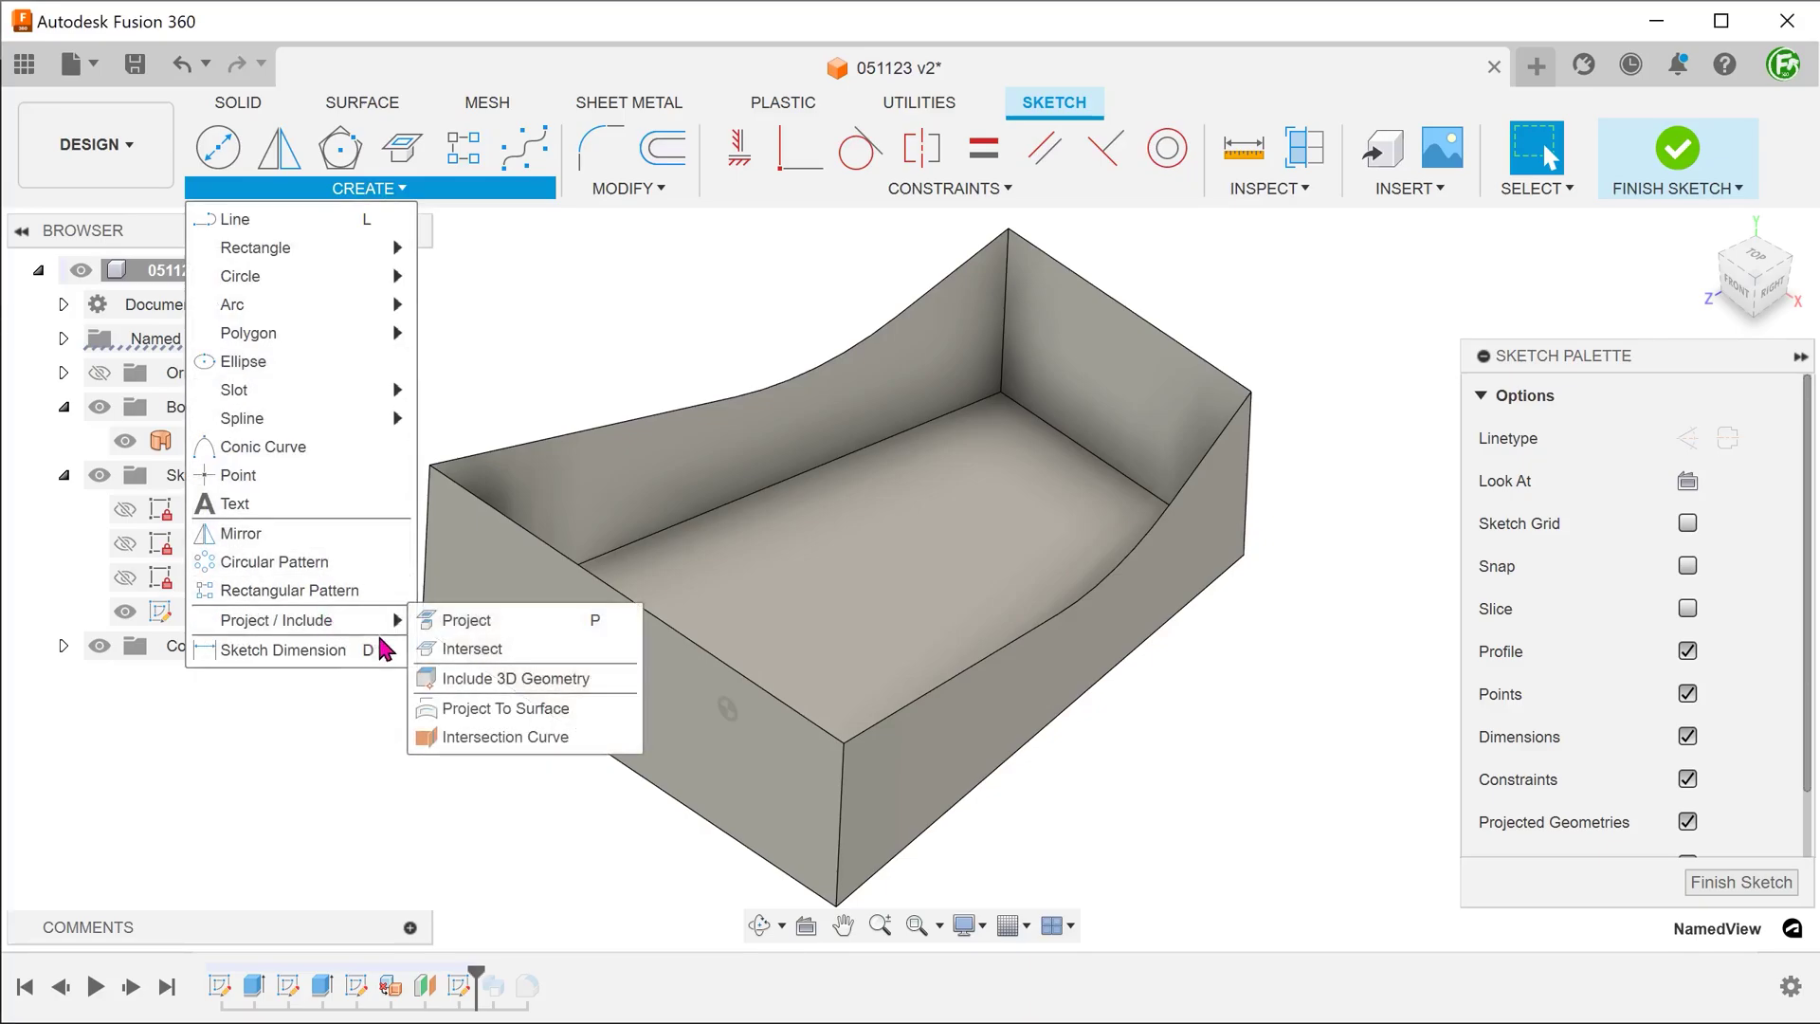
{"action": "left_click", "coordinate": [512, 650]}
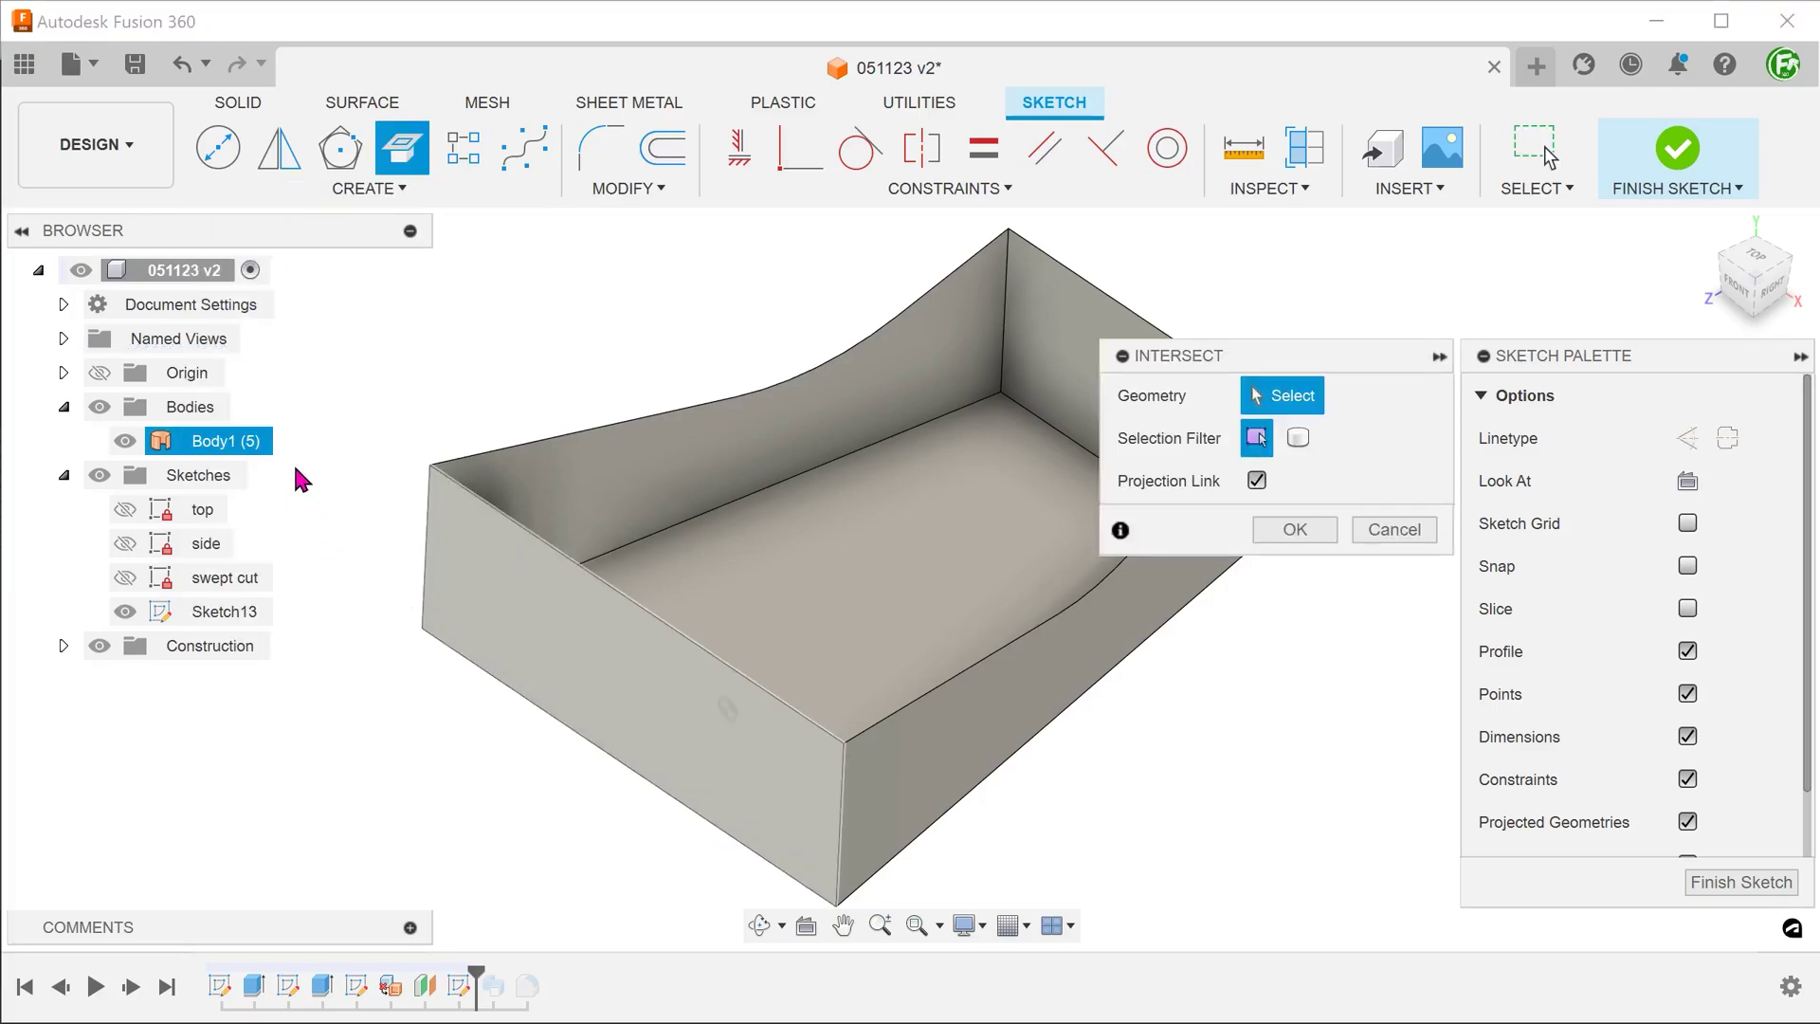
{"action": "left_click", "coordinate": [575, 439]}
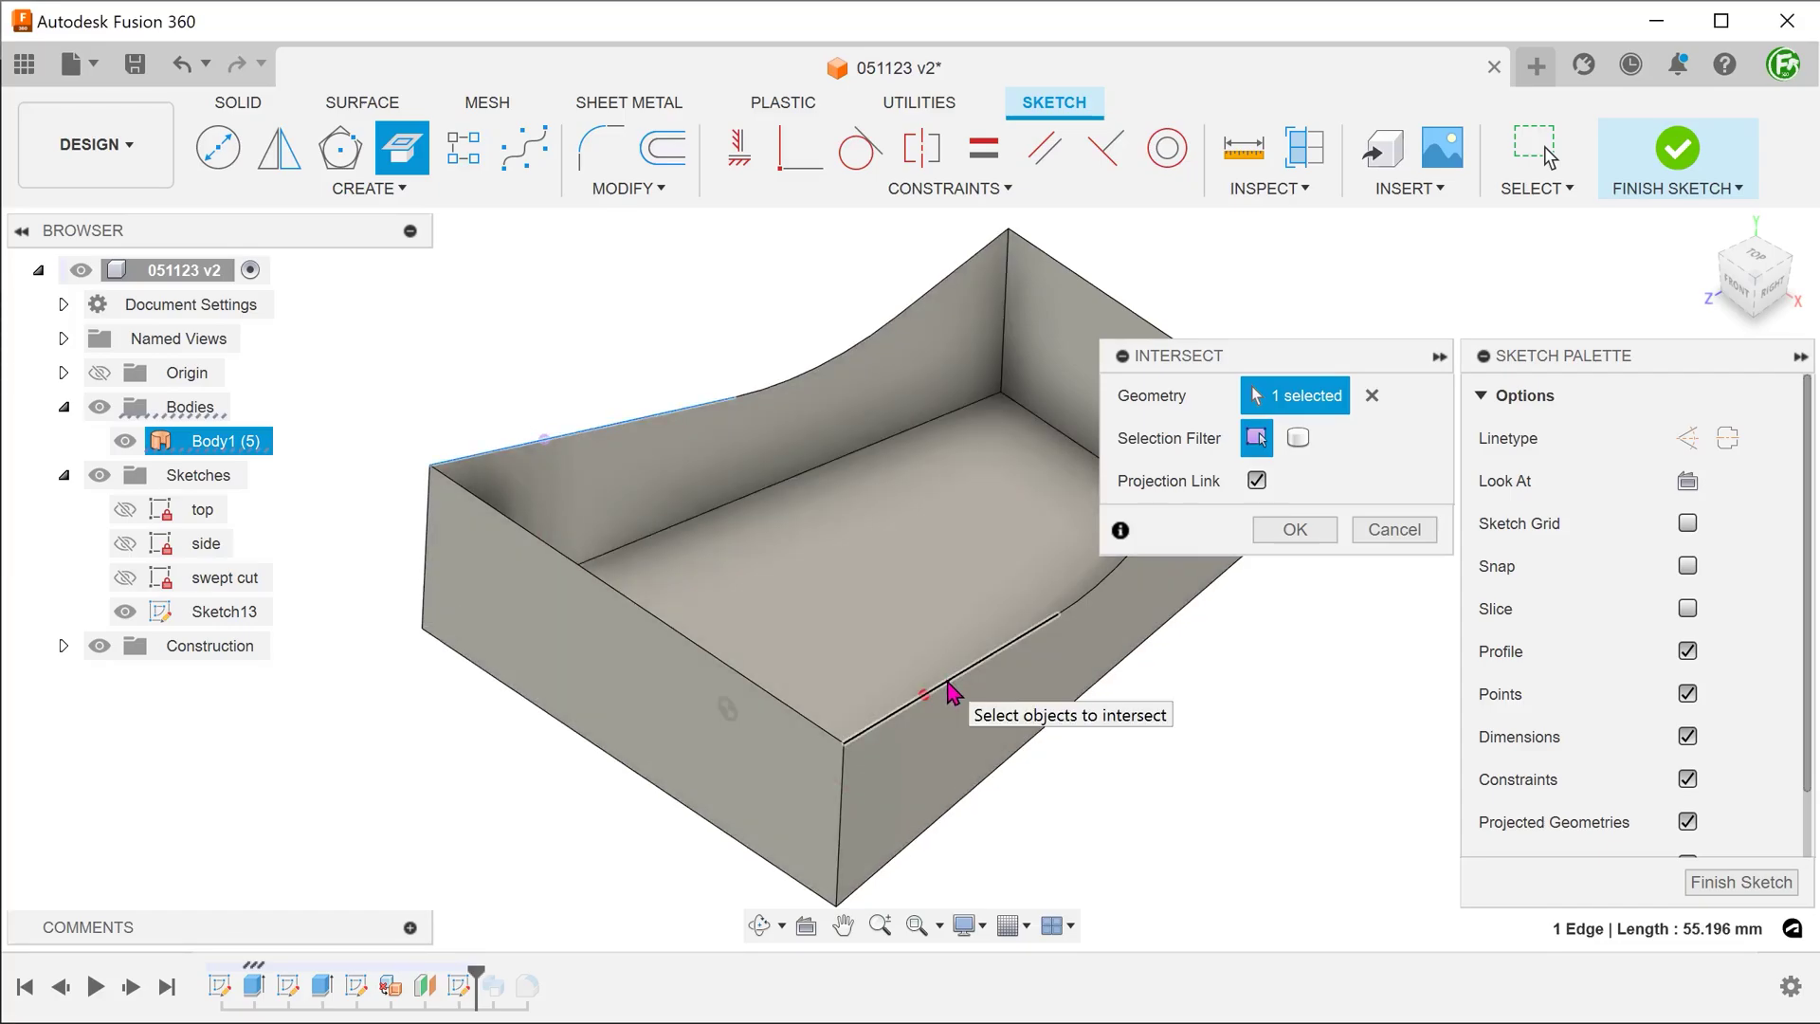
{"action": "left_click", "coordinate": [952, 693]}
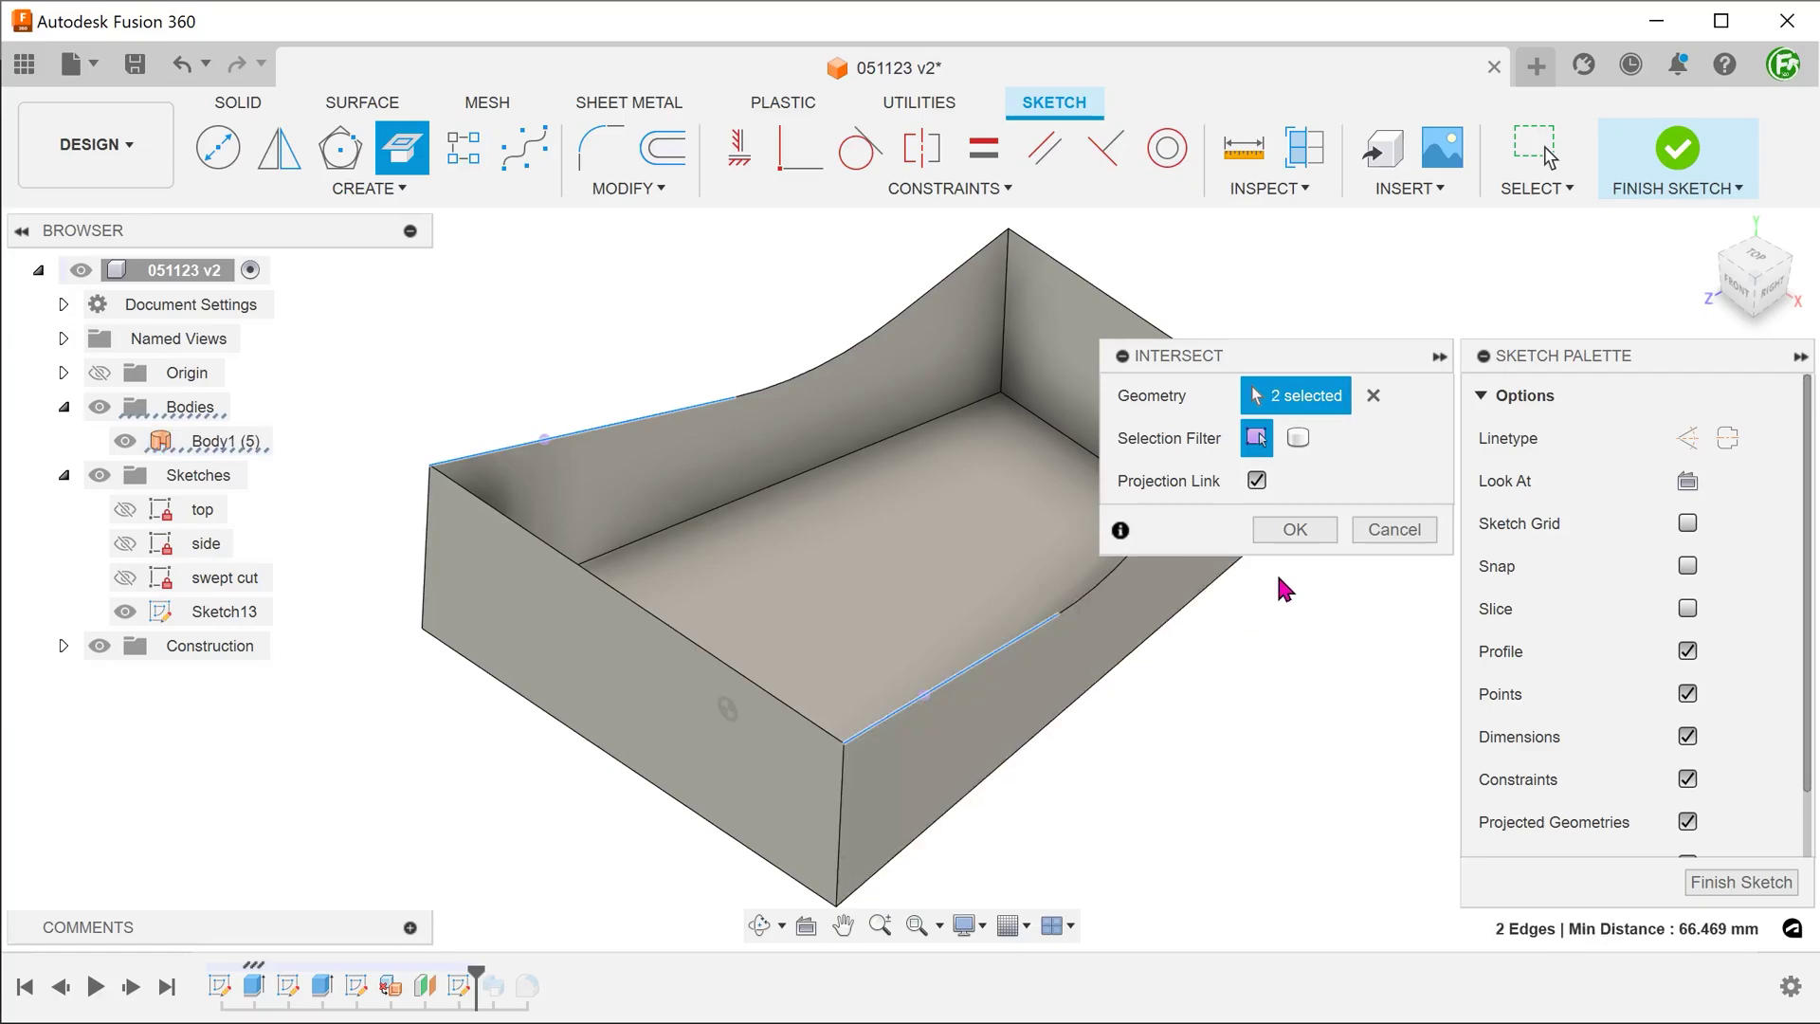
{"action": "left_click", "coordinate": [1294, 529]}
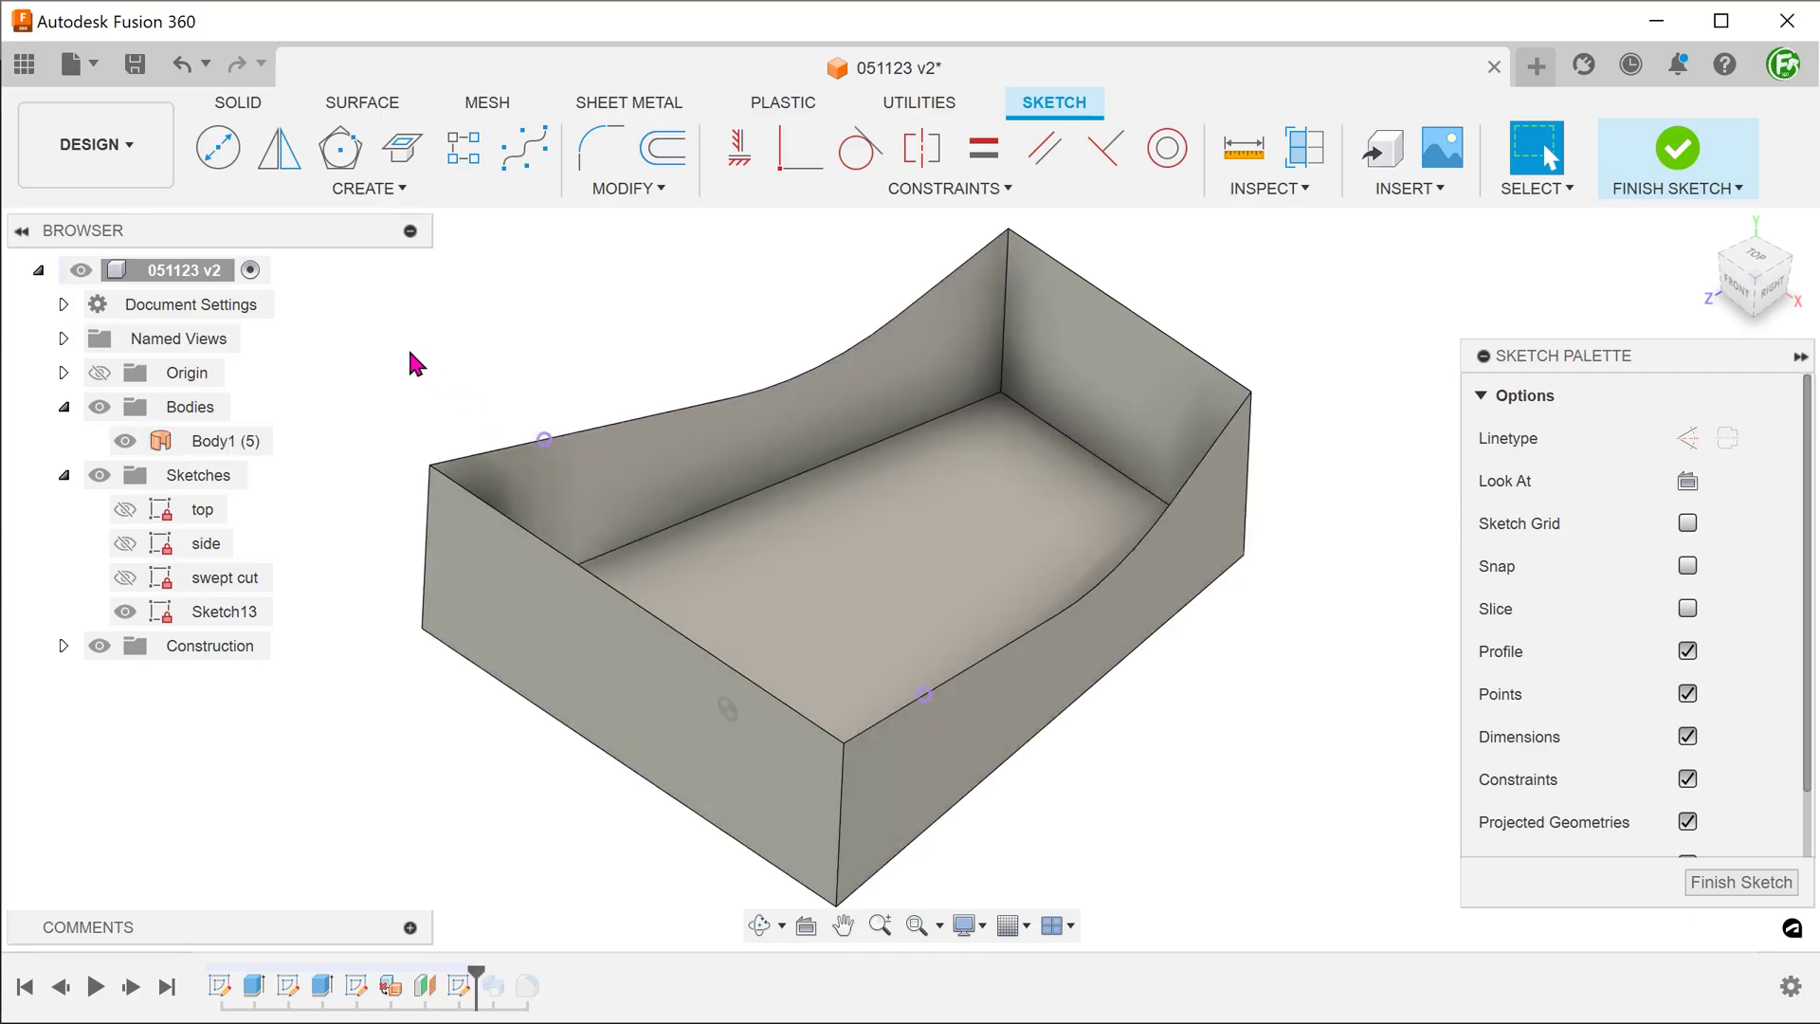
Step: Draw a three-point arc from the far edge's intersection point to the front edge's point
{"action": "left_click", "coordinate": [346, 190]}
{"action": "mouse_move", "coordinate": [390, 310]}
{"action": "left_click", "coordinate": [546, 303]}
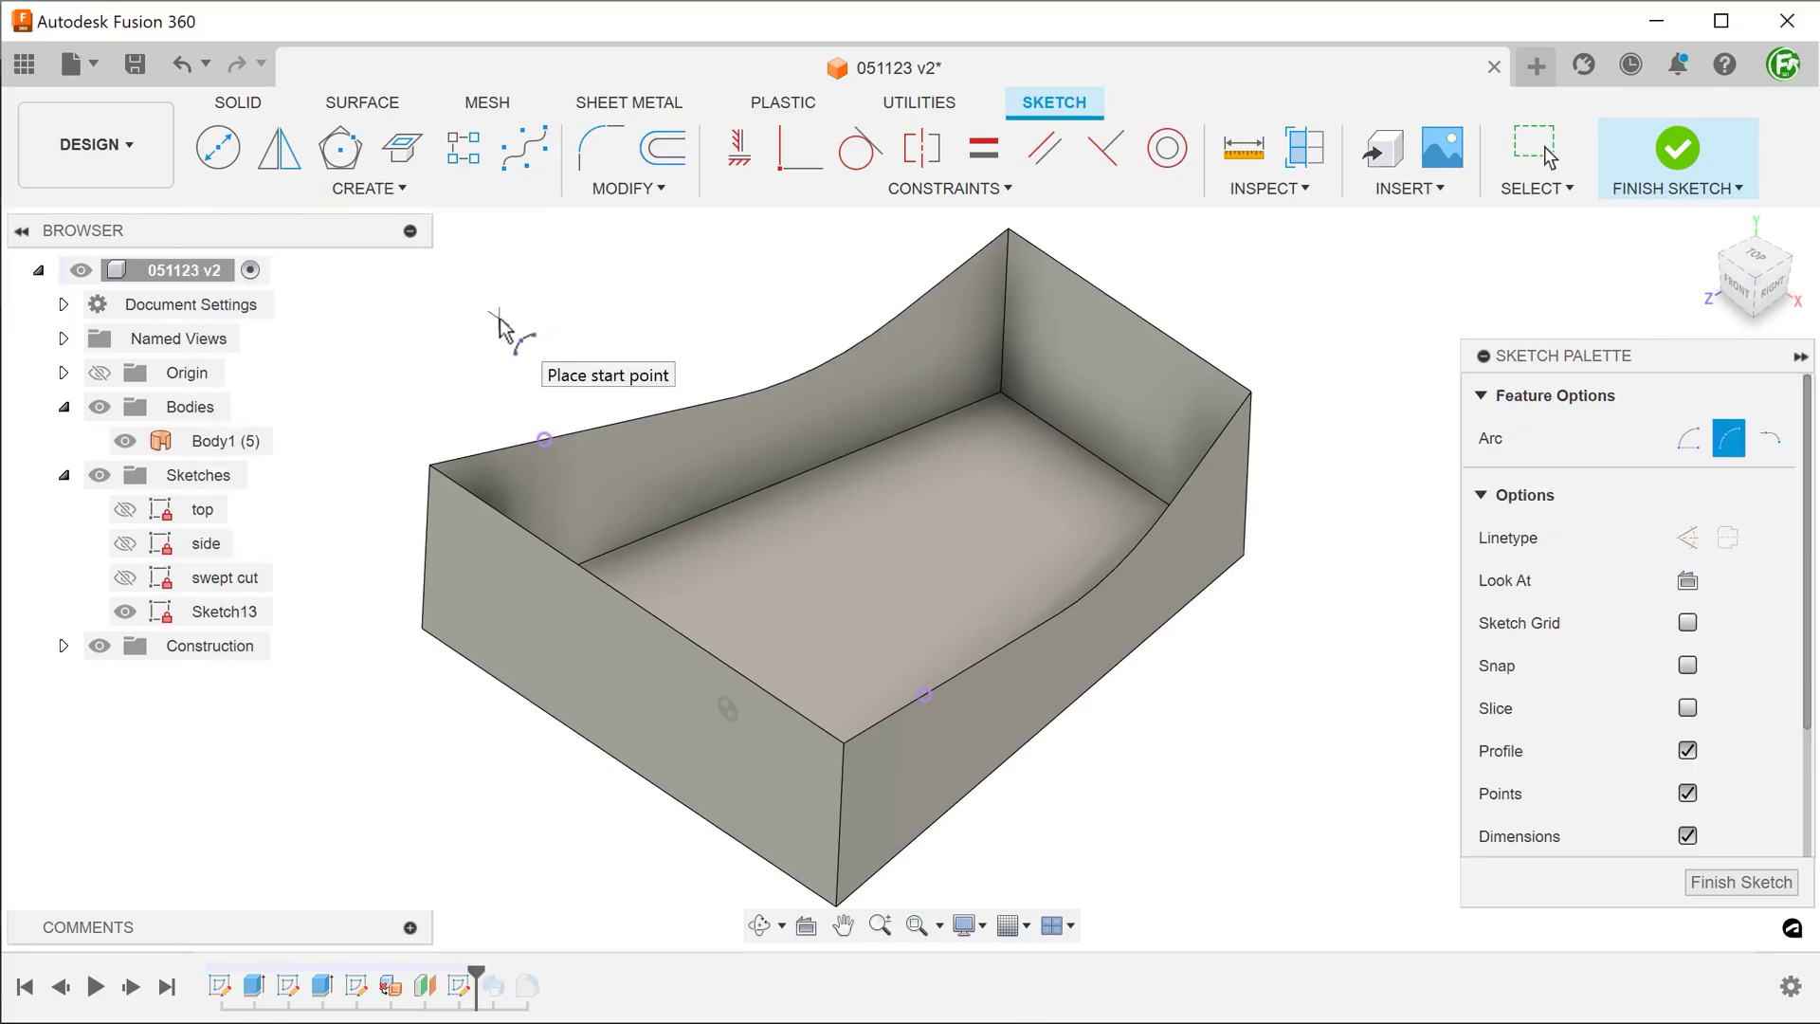
{"action": "left_click", "coordinate": [545, 439]}
{"action": "left_click", "coordinate": [923, 695]}
{"action": "left_click", "coordinate": [846, 675]}
Step: Dimension the arc to radius 80 and finish the sketch
{"action": "key", "text": "Escape"}
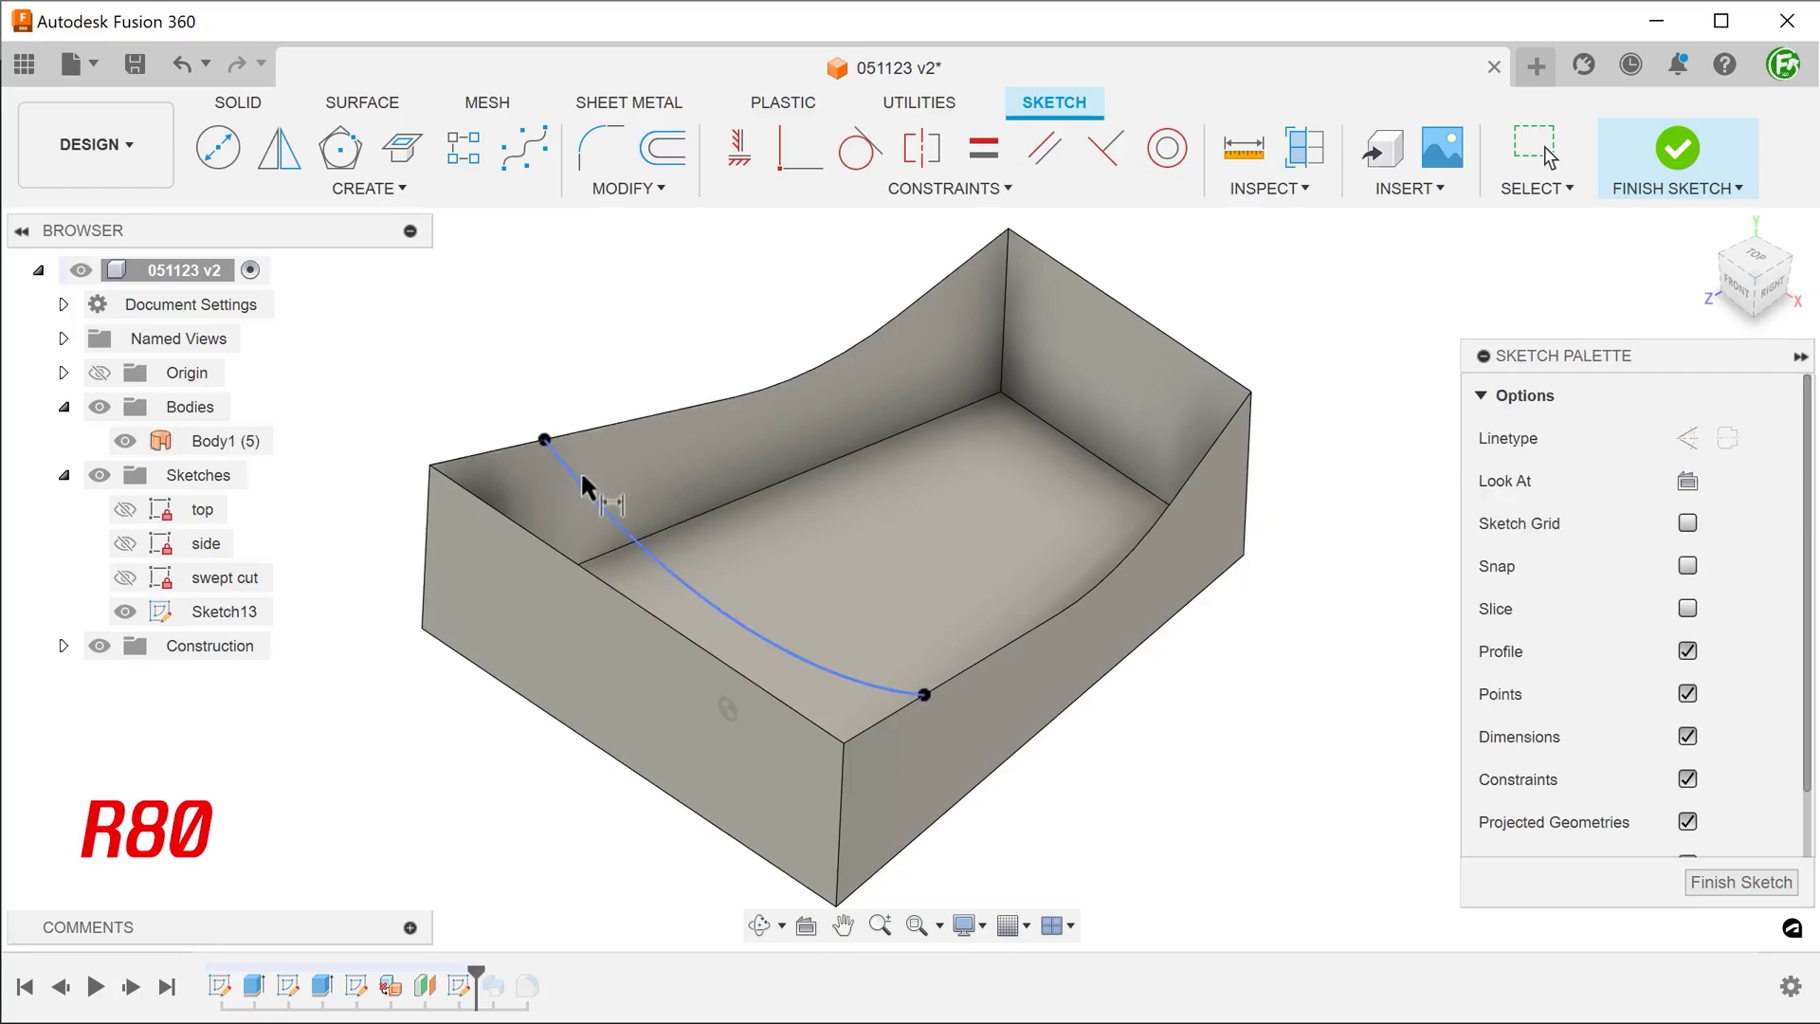
{"action": "left_click", "coordinate": [581, 473]}
{"action": "left_click", "coordinate": [621, 365]}
{"action": "type", "text": "80"}
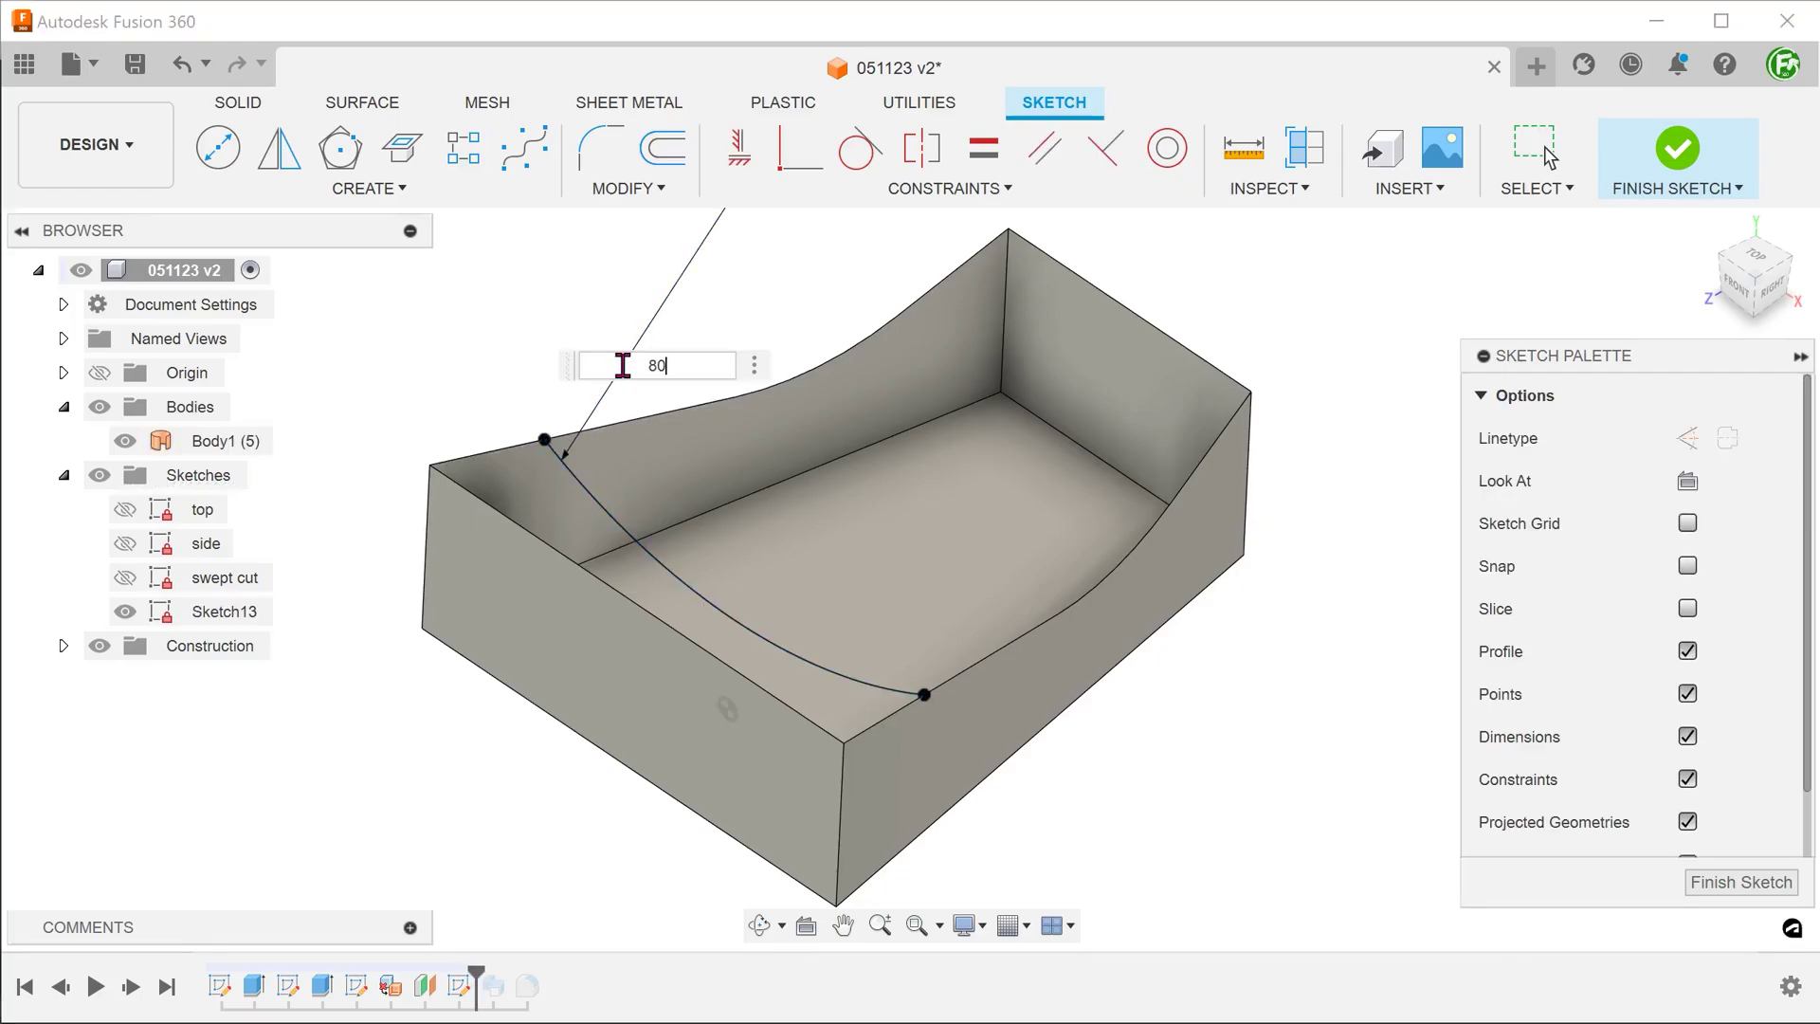
{"action": "key", "text": "Return"}
{"action": "key", "text": "Escape"}
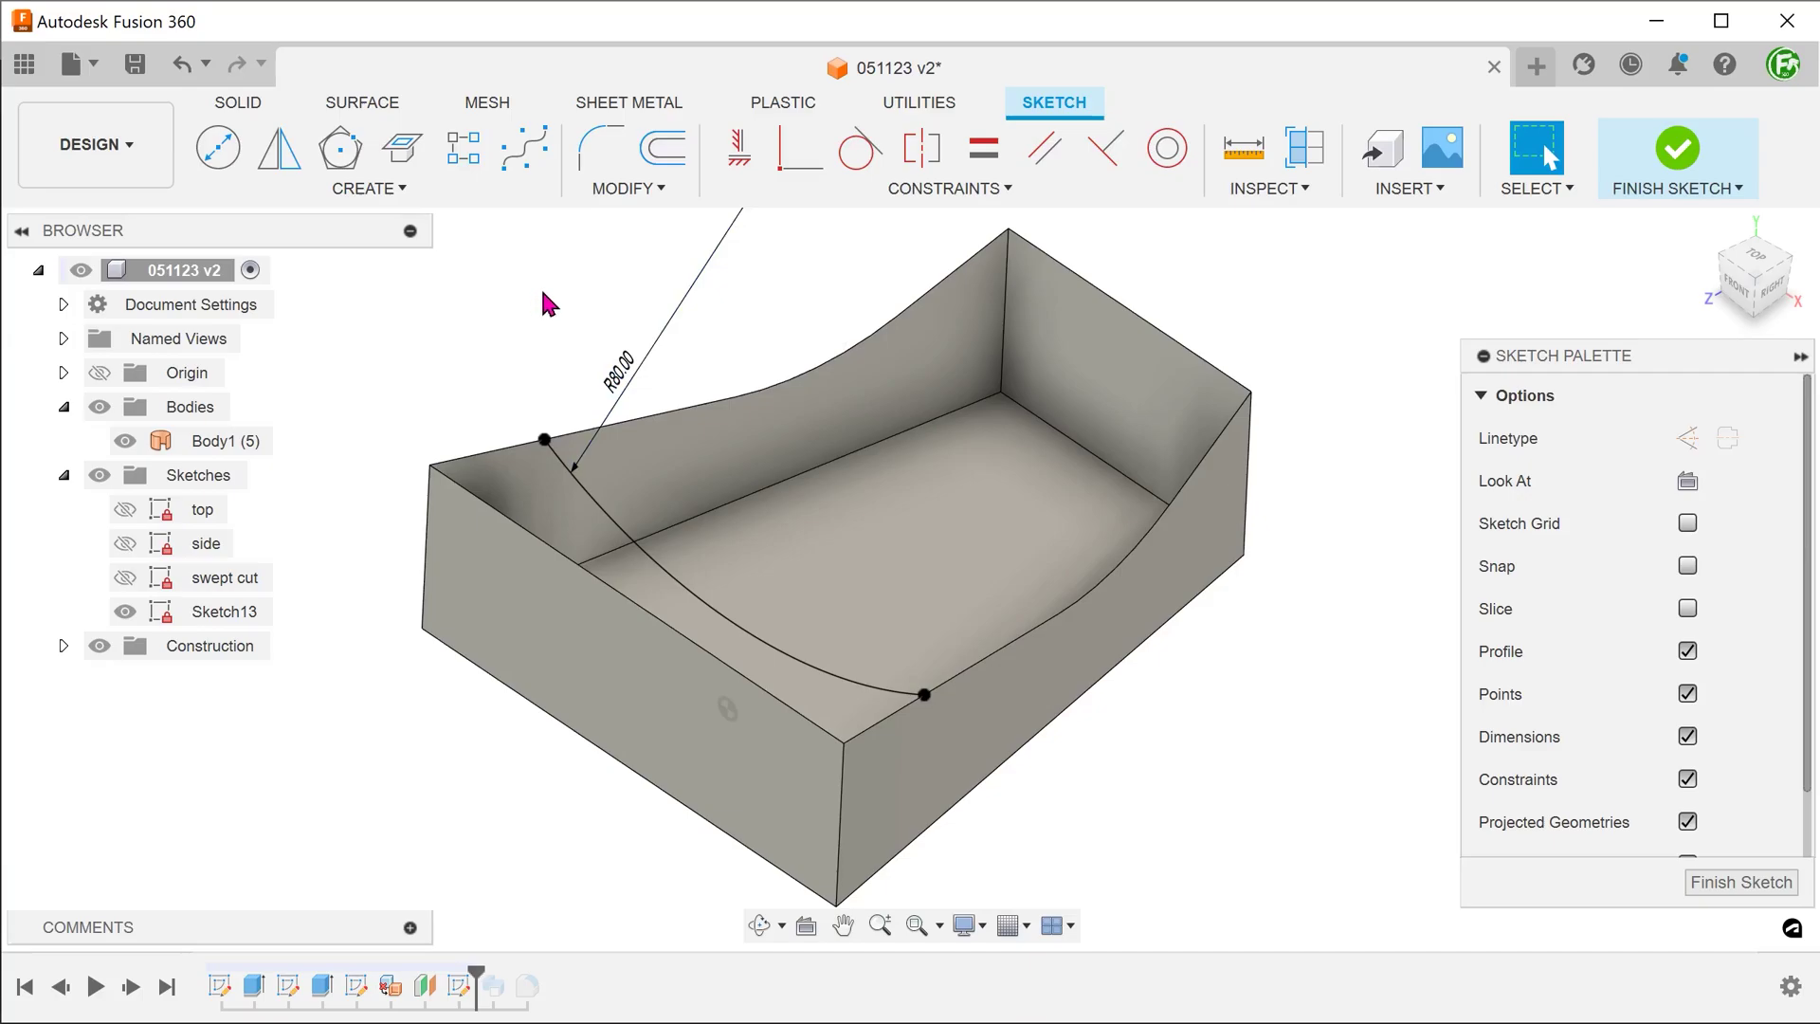
{"action": "left_click", "coordinate": [1670, 163]}
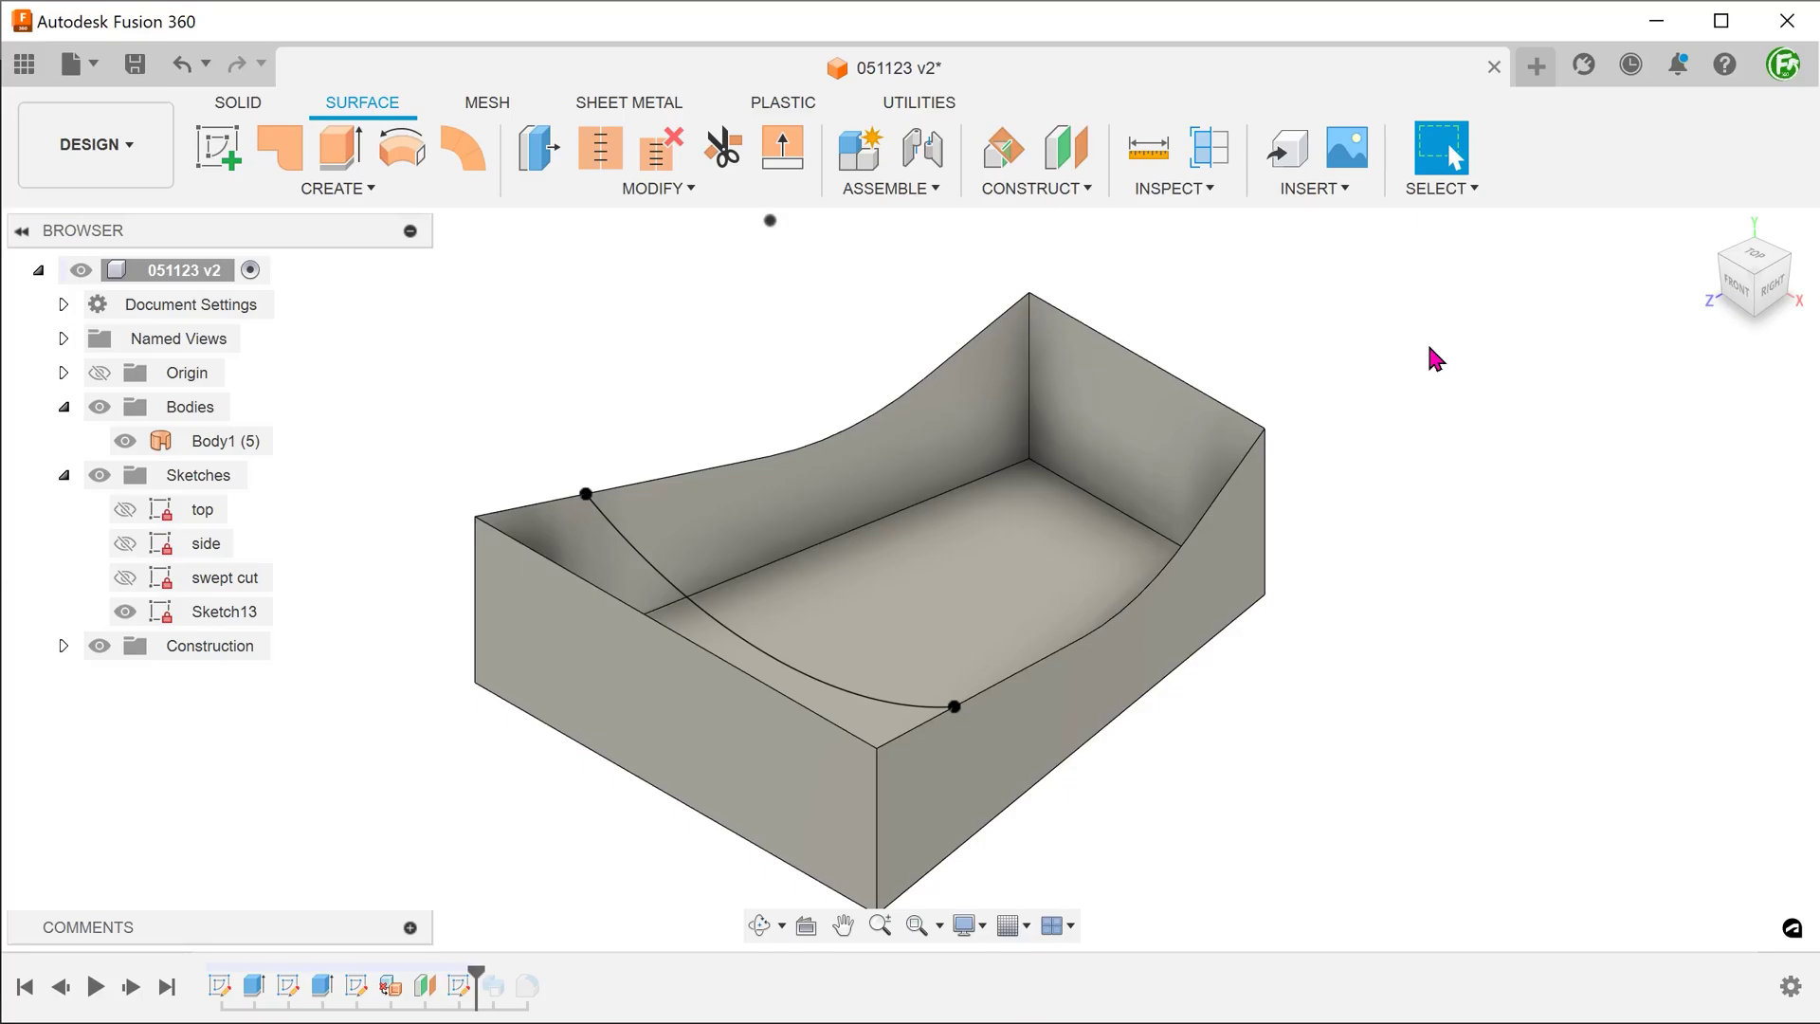
Step: Create an offset construction plane at -50 mm from the body's left end face
{"action": "left_click", "coordinate": [1086, 188]}
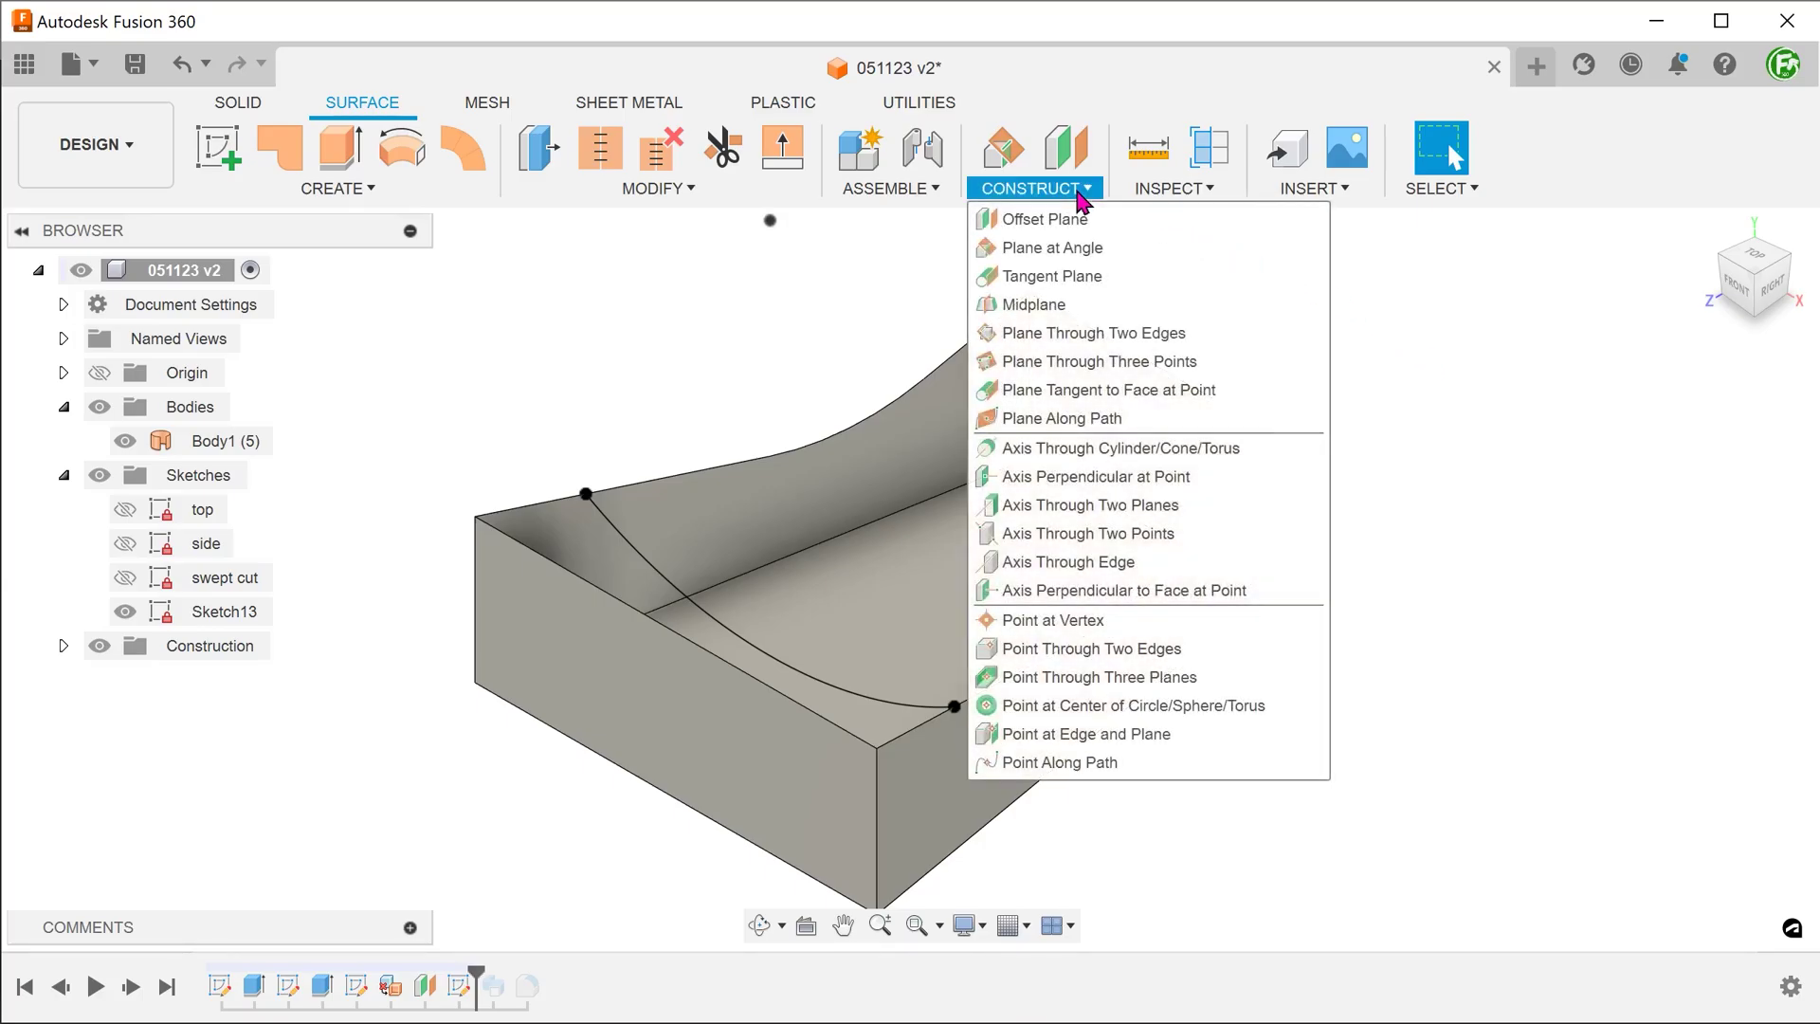
{"action": "left_click", "coordinate": [1123, 224]}
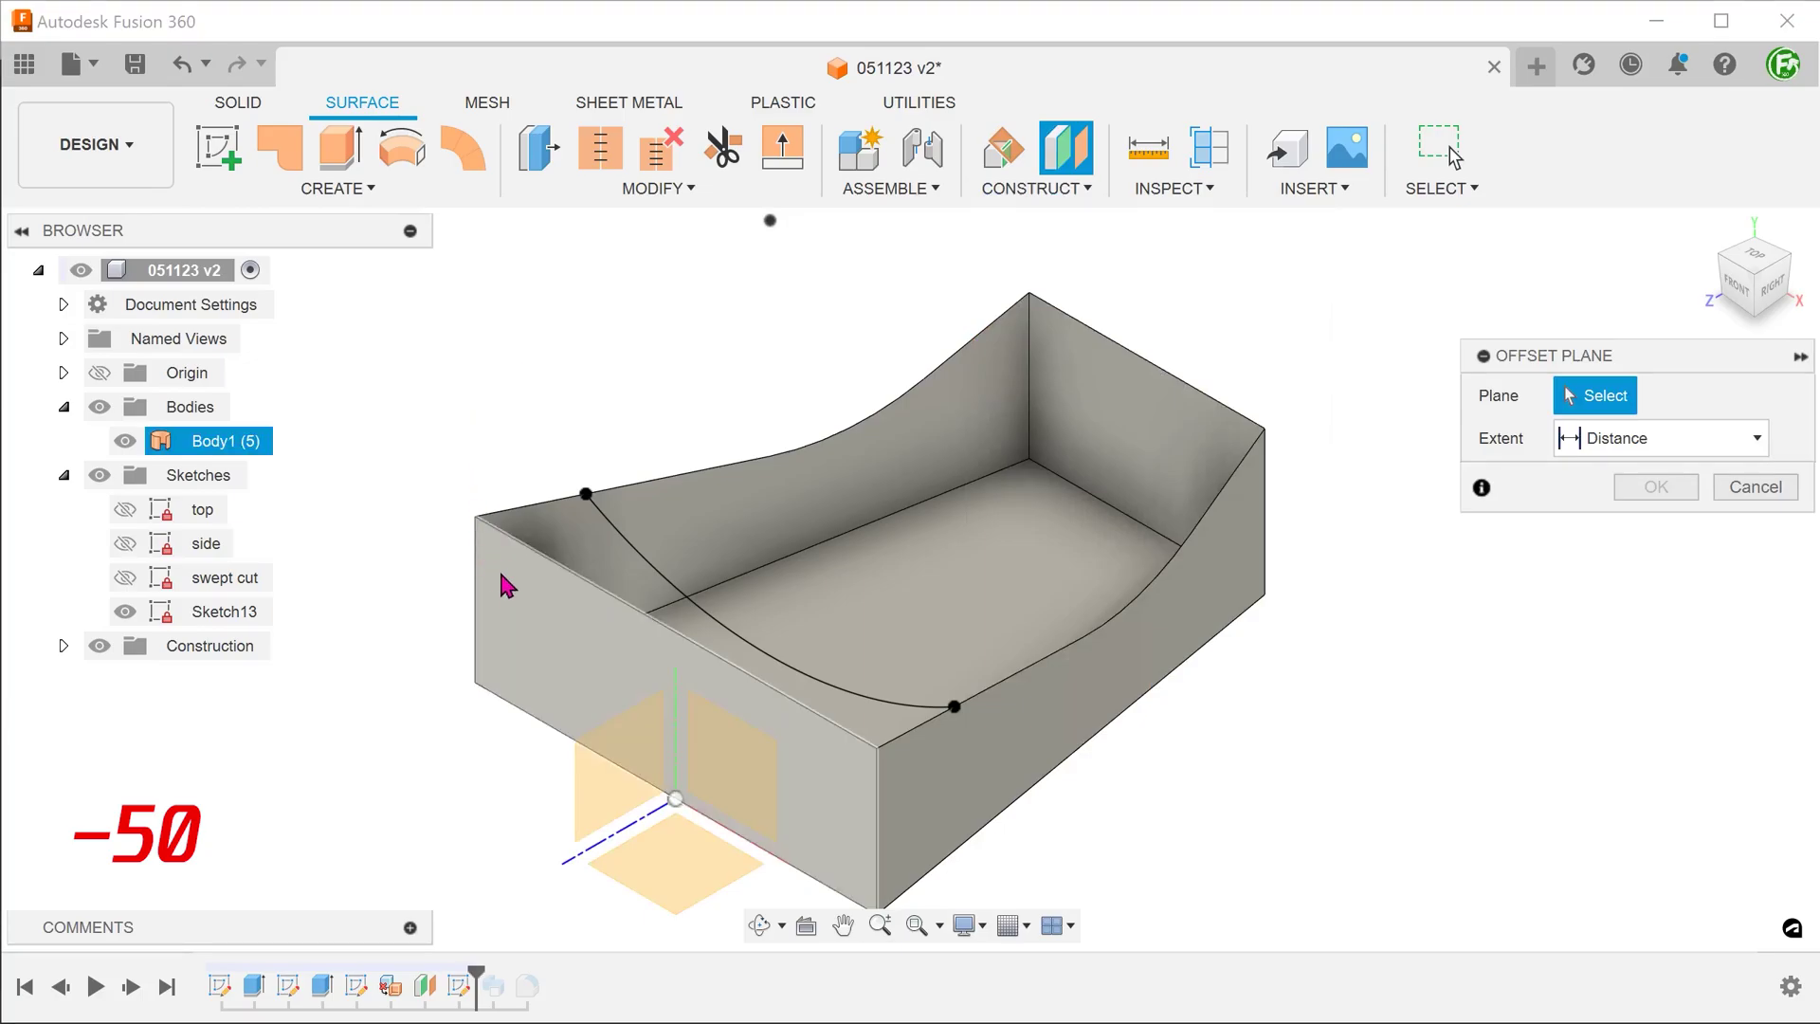
{"action": "left_click", "coordinate": [517, 602]}
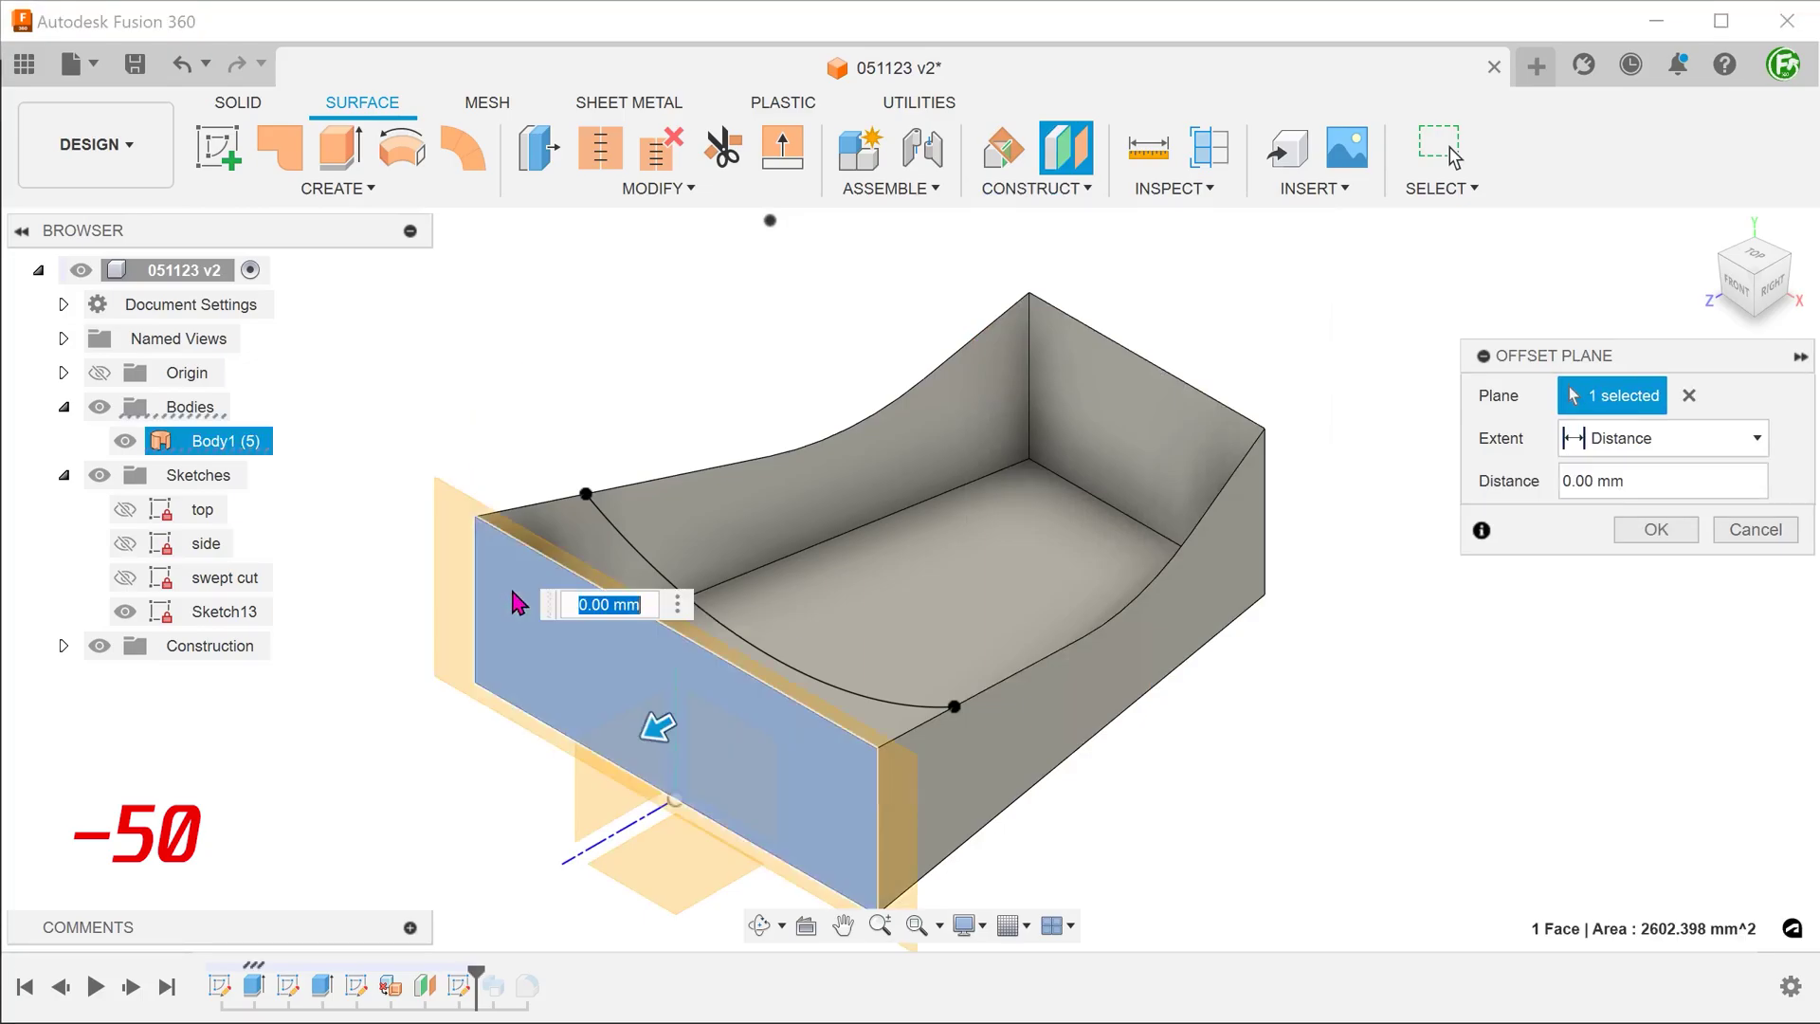
{"action": "type", "text": "-50"}
{"action": "key", "text": "Return"}
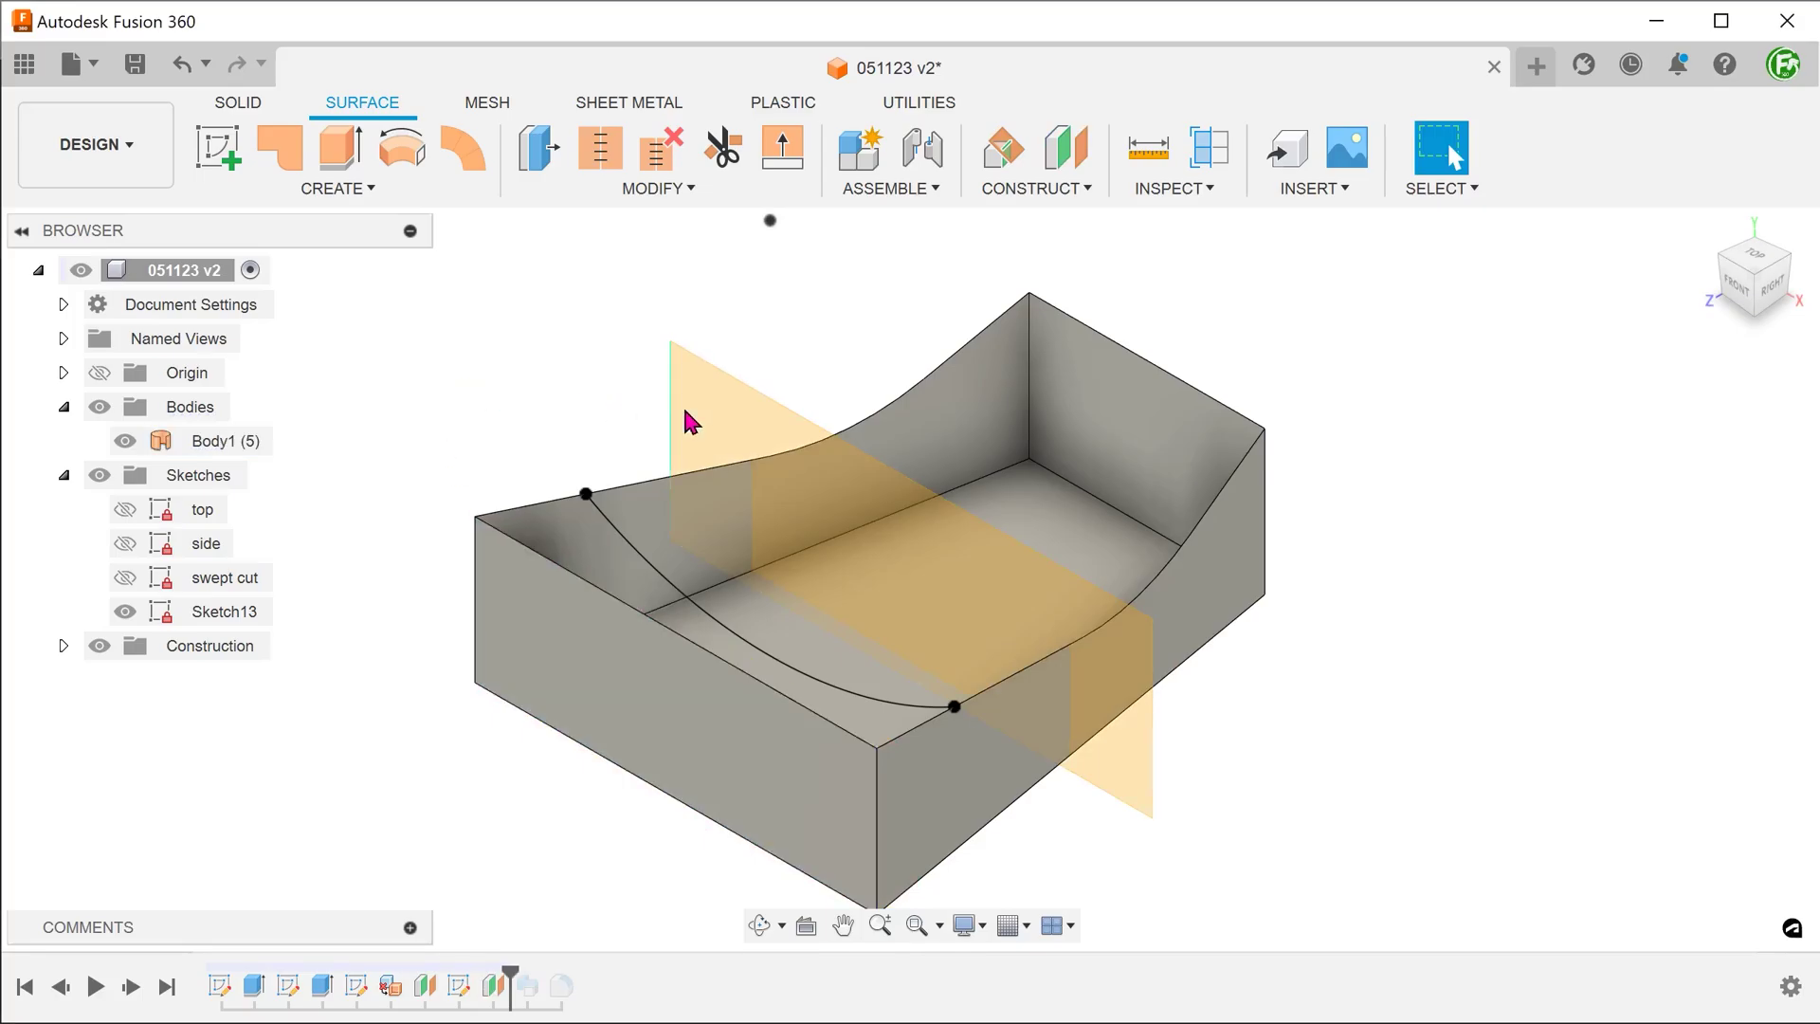
Step: Start a sketch on the offset plane and intersect the body's long top edges into it
{"action": "right_click", "coordinate": [706, 419]}
{"action": "left_click", "coordinate": [740, 633]}
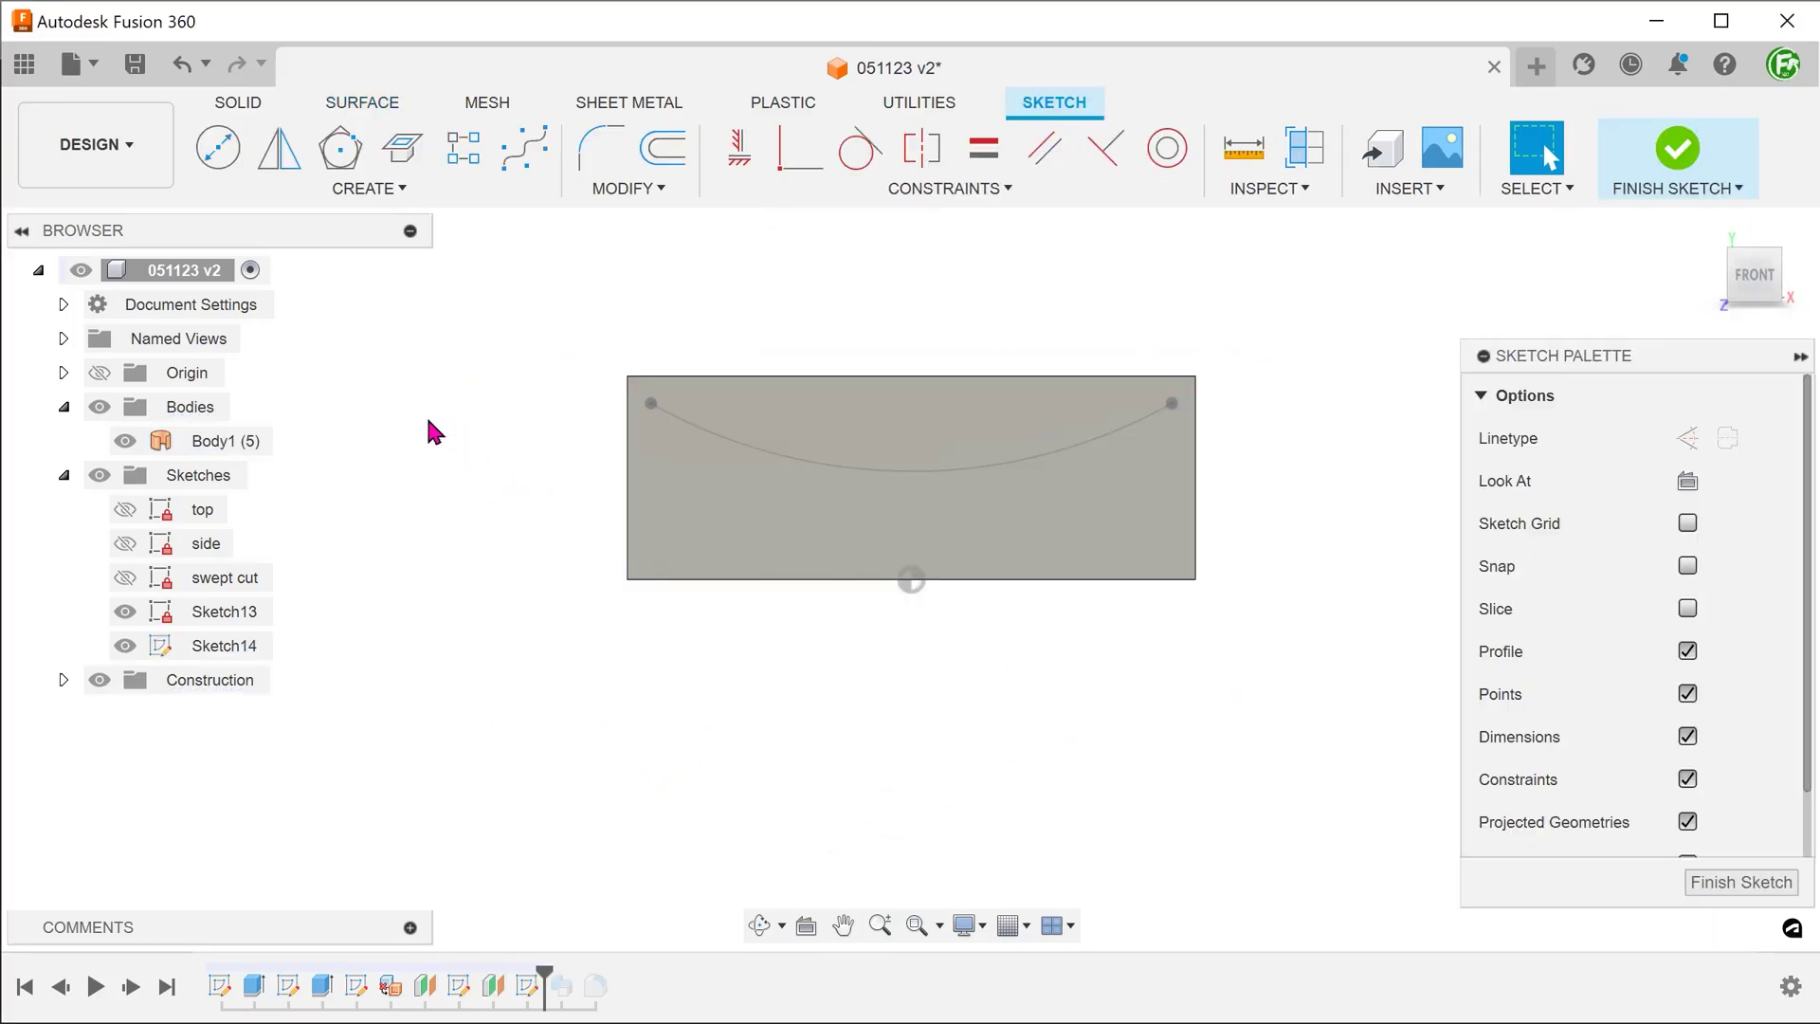
{"action": "middle_click_drag", "start_coordinate": [431, 430], "coordinate": [453, 332], "text": "shift"}
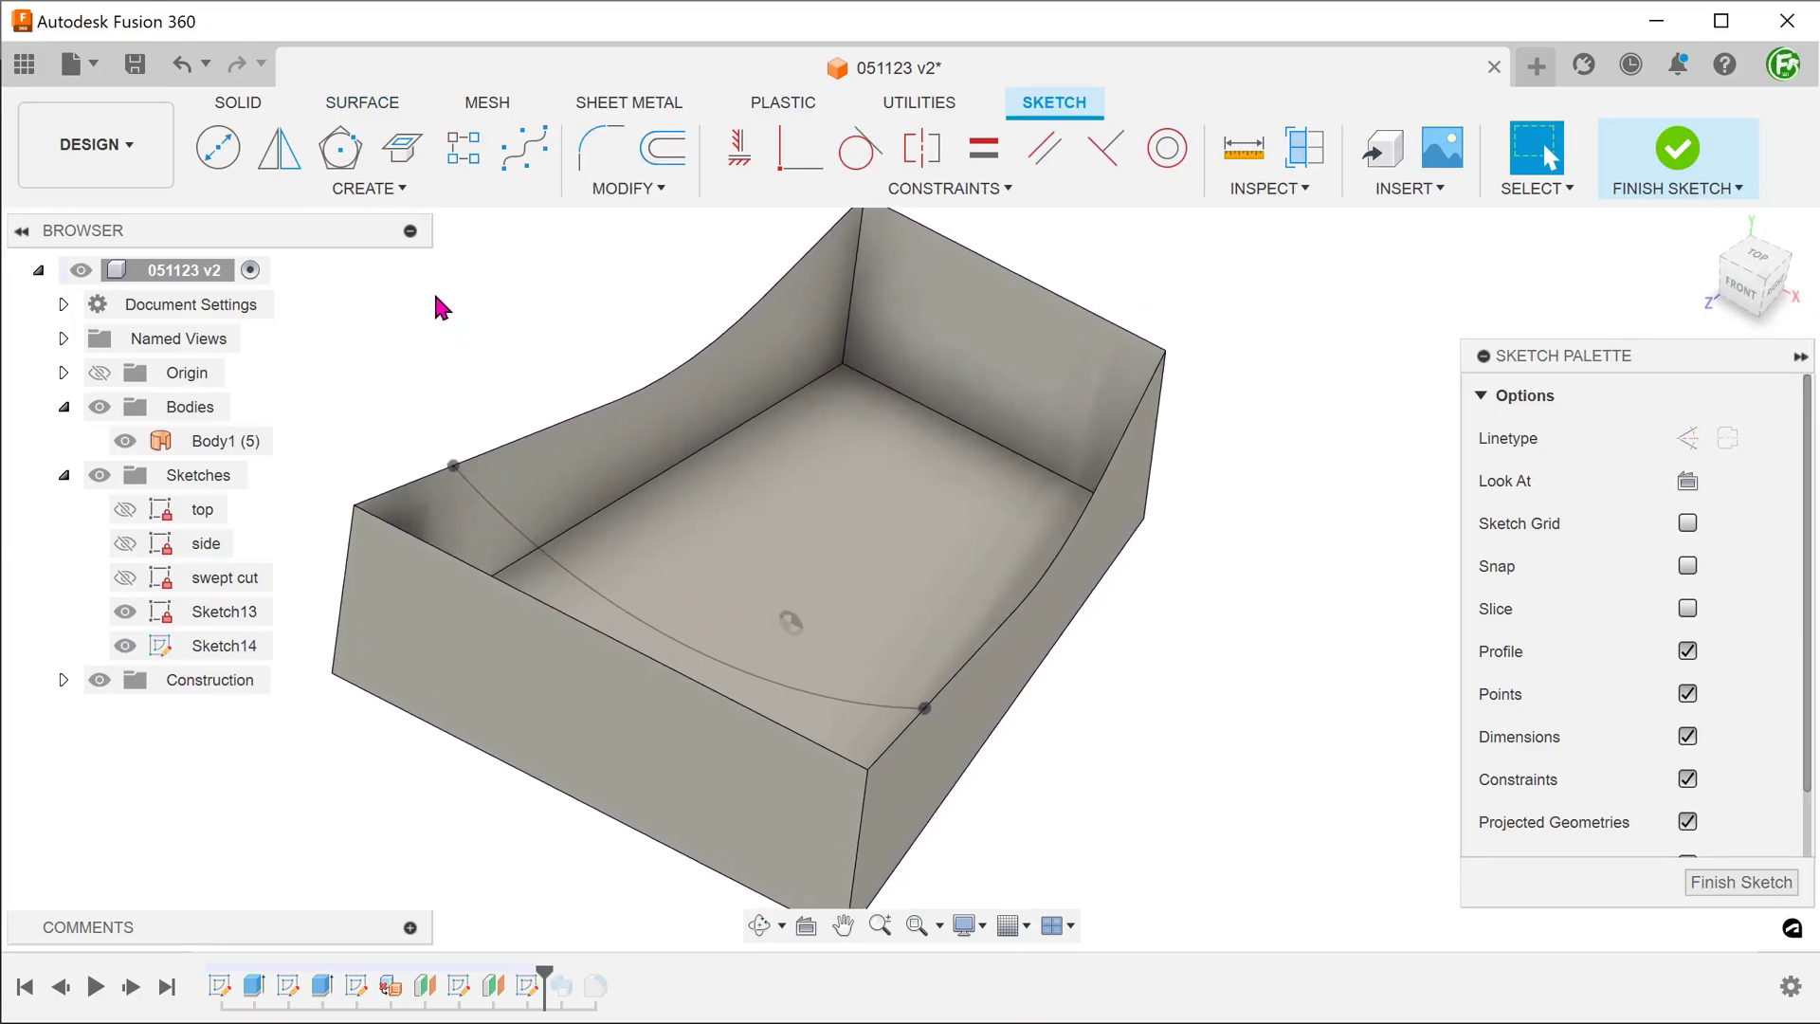
{"action": "left_click", "coordinate": [369, 188]}
{"action": "mouse_move", "coordinate": [366, 619]}
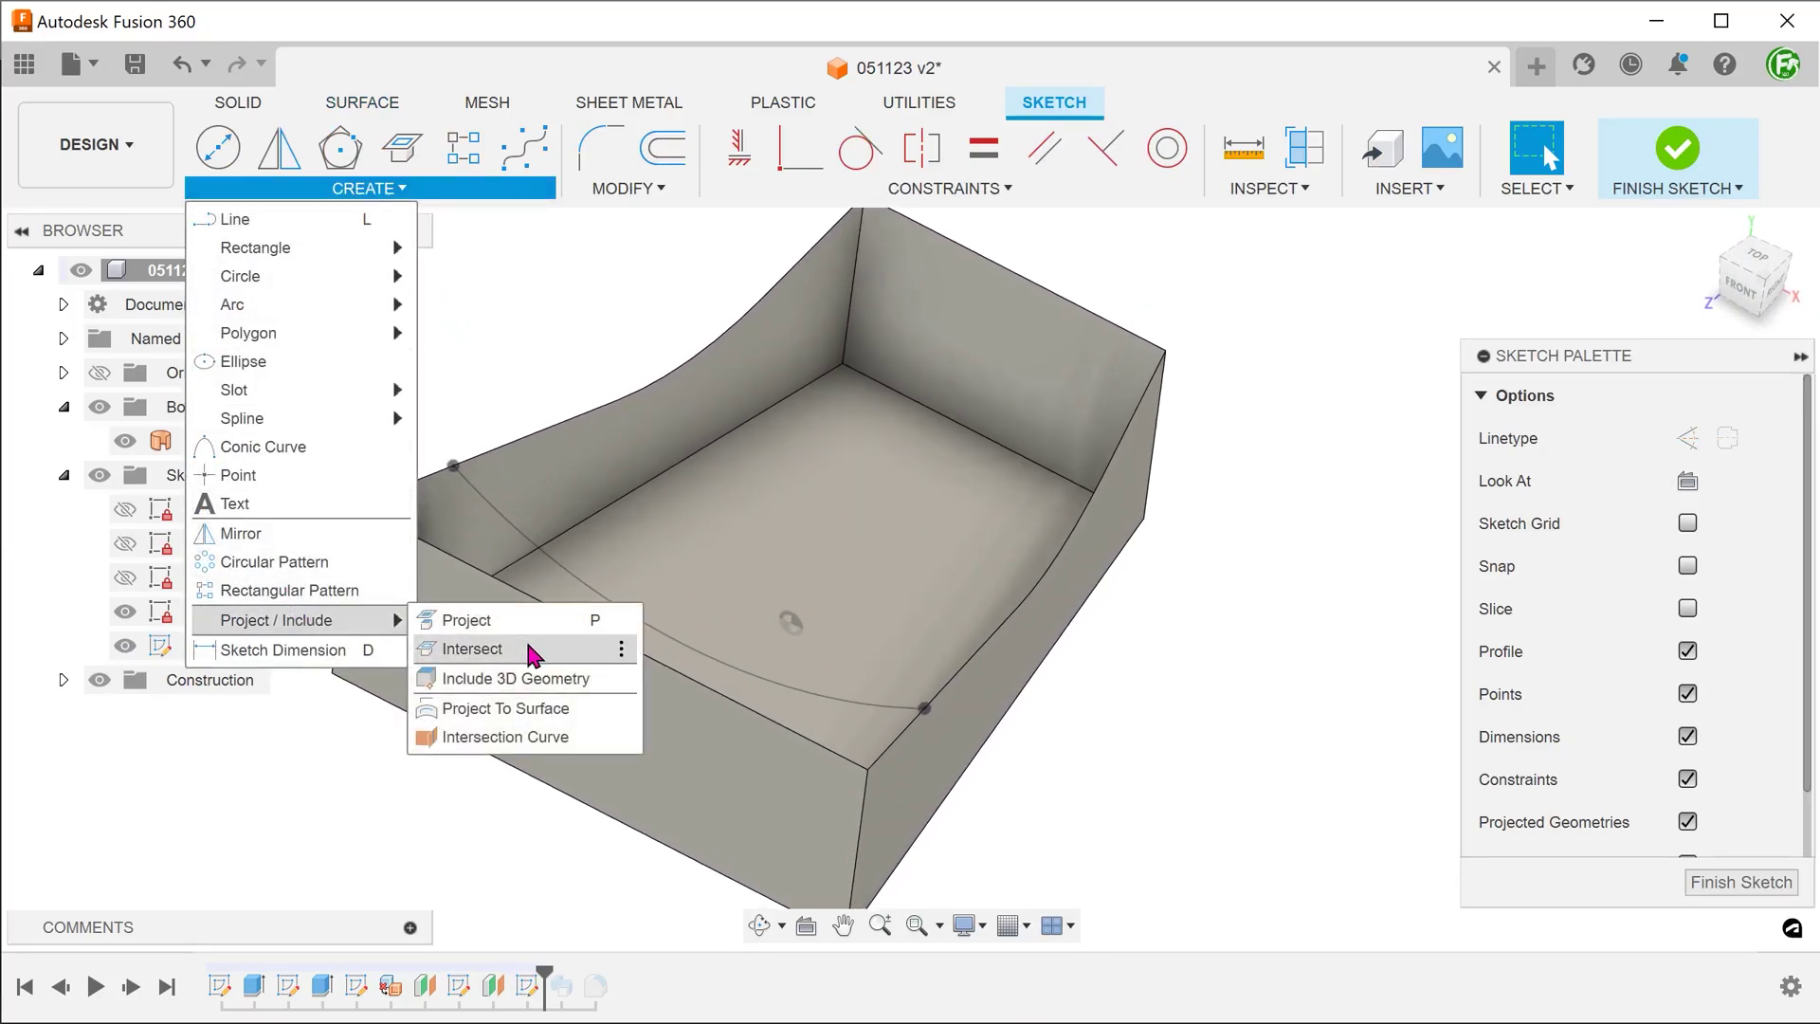
{"action": "left_click", "coordinate": [531, 650]}
{"action": "middle_click_drag", "start_coordinate": [440, 265], "coordinate": [498, 381], "text": "shift"}
{"action": "left_click", "coordinate": [558, 439]}
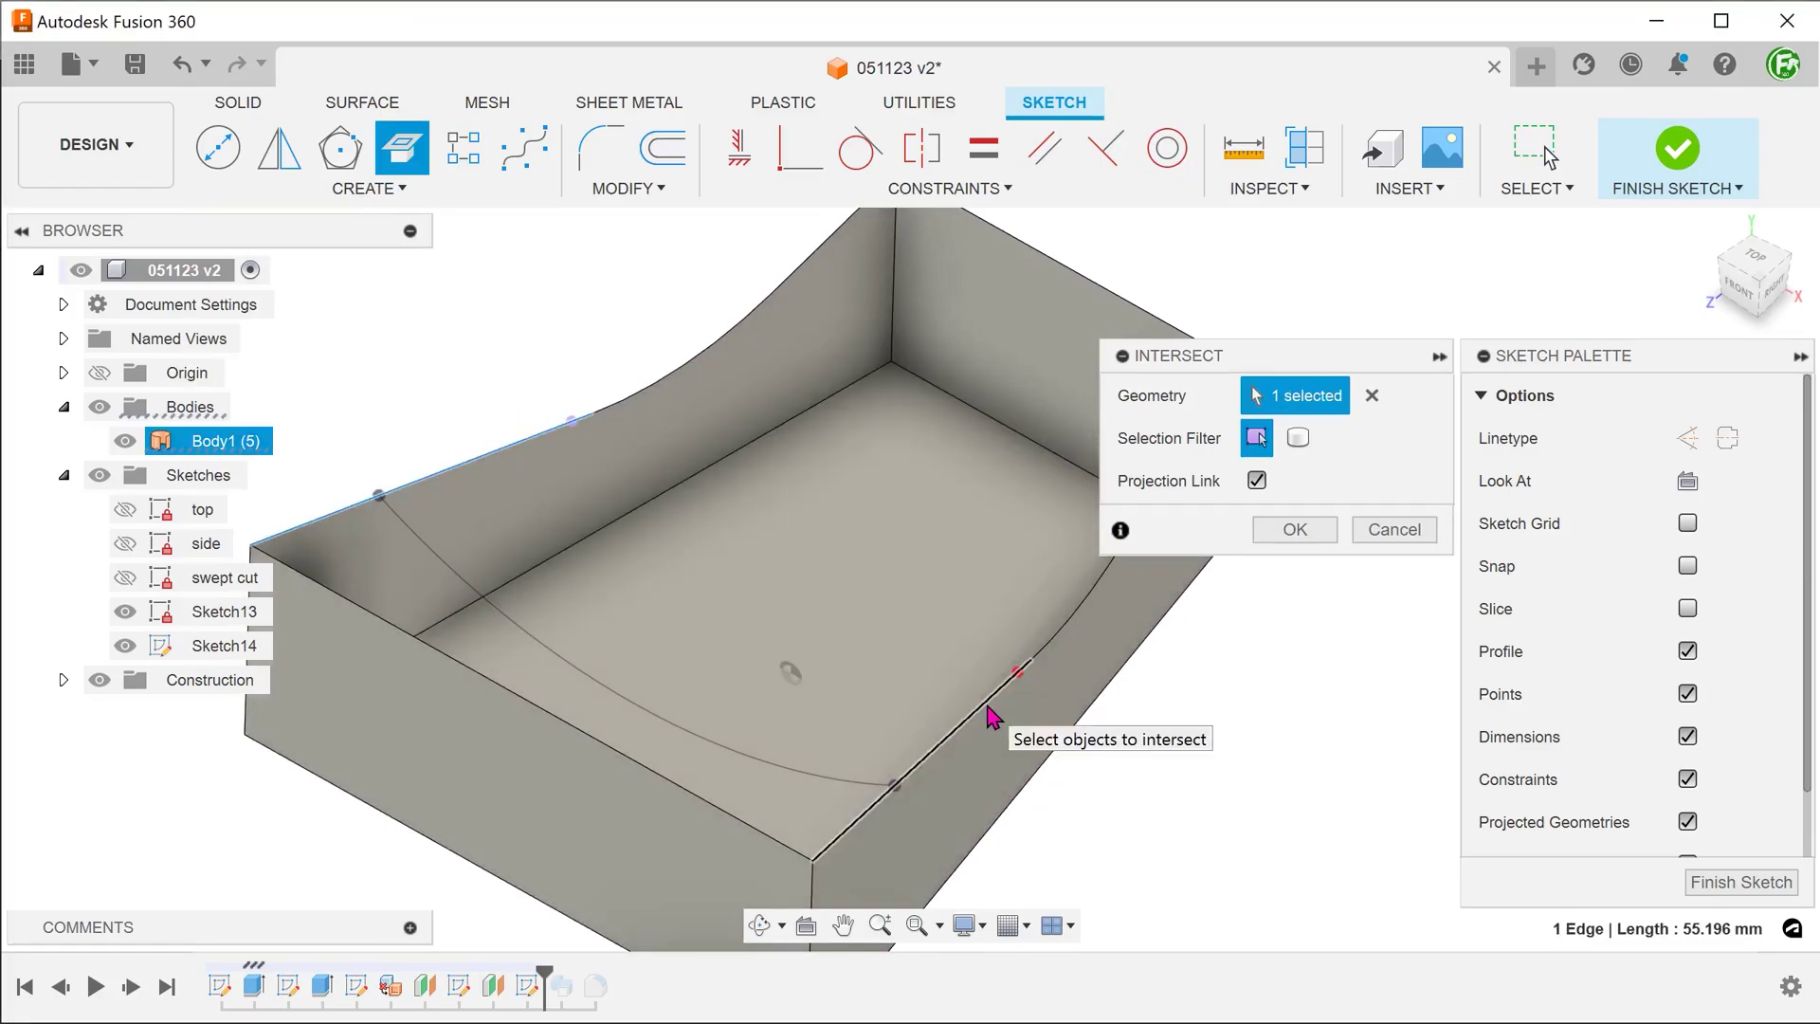
{"action": "left_click", "coordinate": [1295, 529]}
{"action": "middle_click_drag", "start_coordinate": [1250, 686], "coordinate": [1214, 723], "text": "shift"}
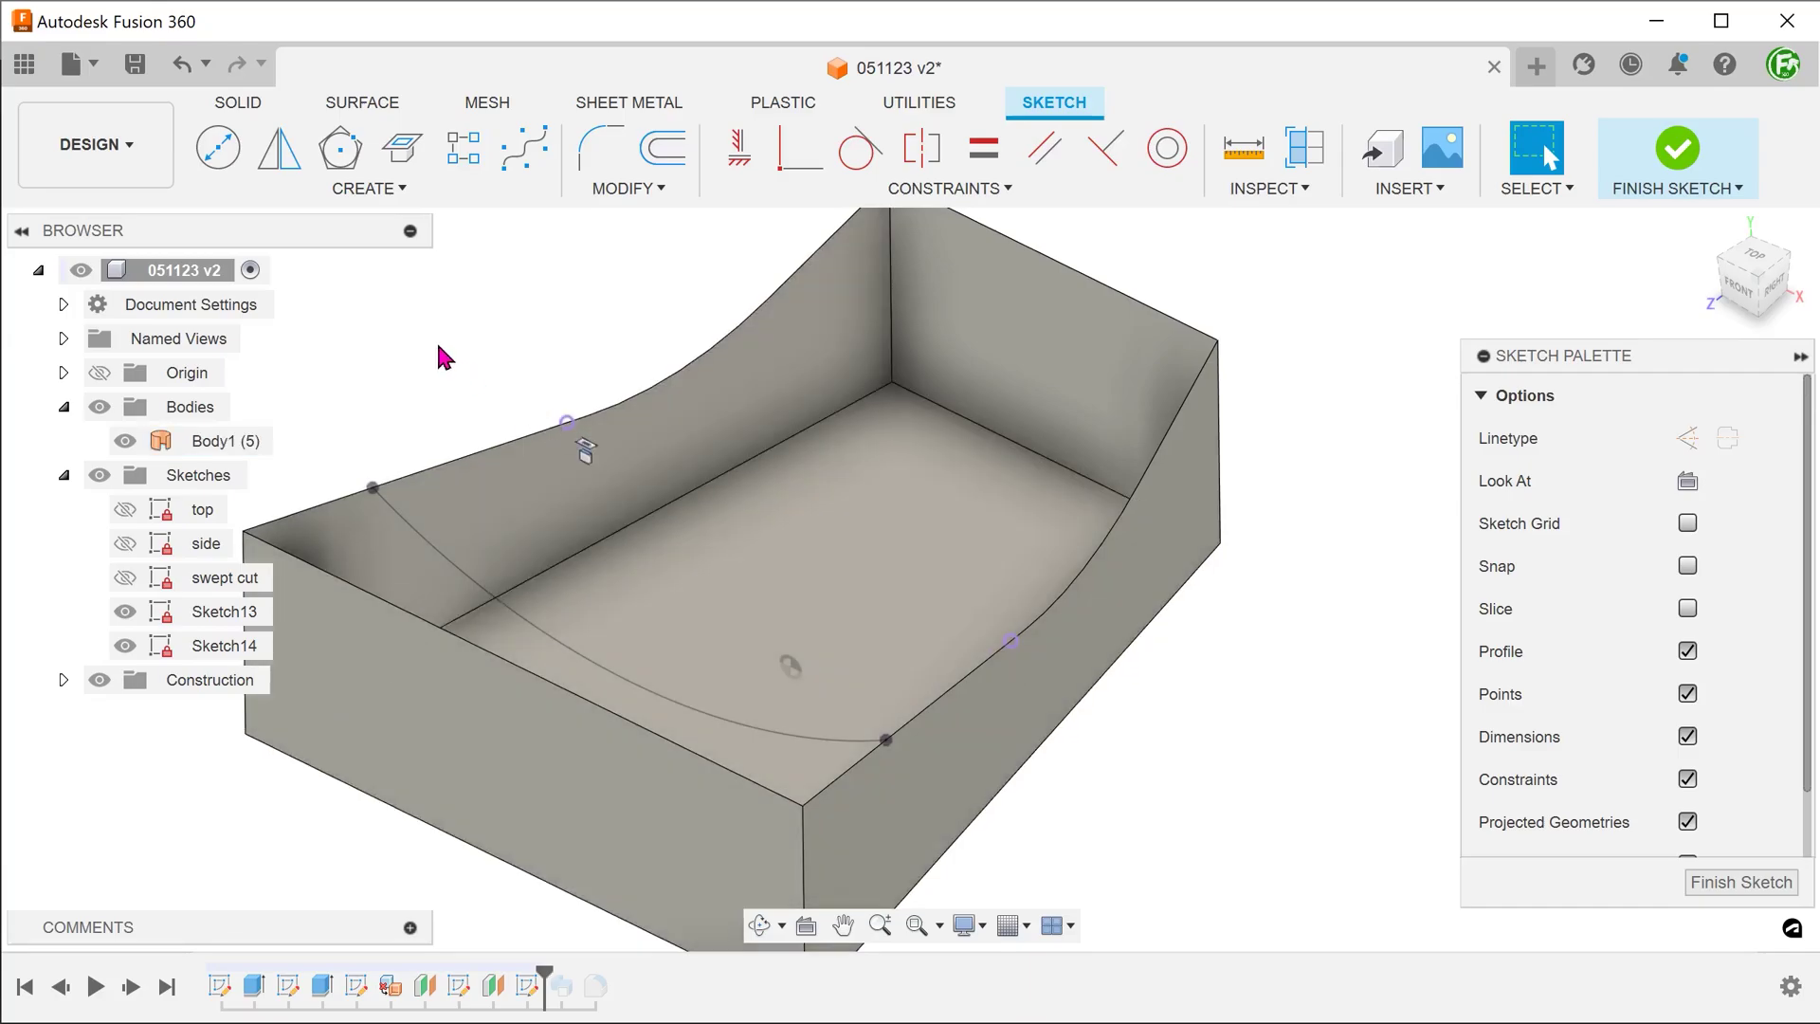
Step: Draw a three-point arc between the far and front intersection points
{"action": "left_click", "coordinate": [335, 190]}
{"action": "mouse_move", "coordinate": [242, 305]}
{"action": "left_click", "coordinate": [517, 301]}
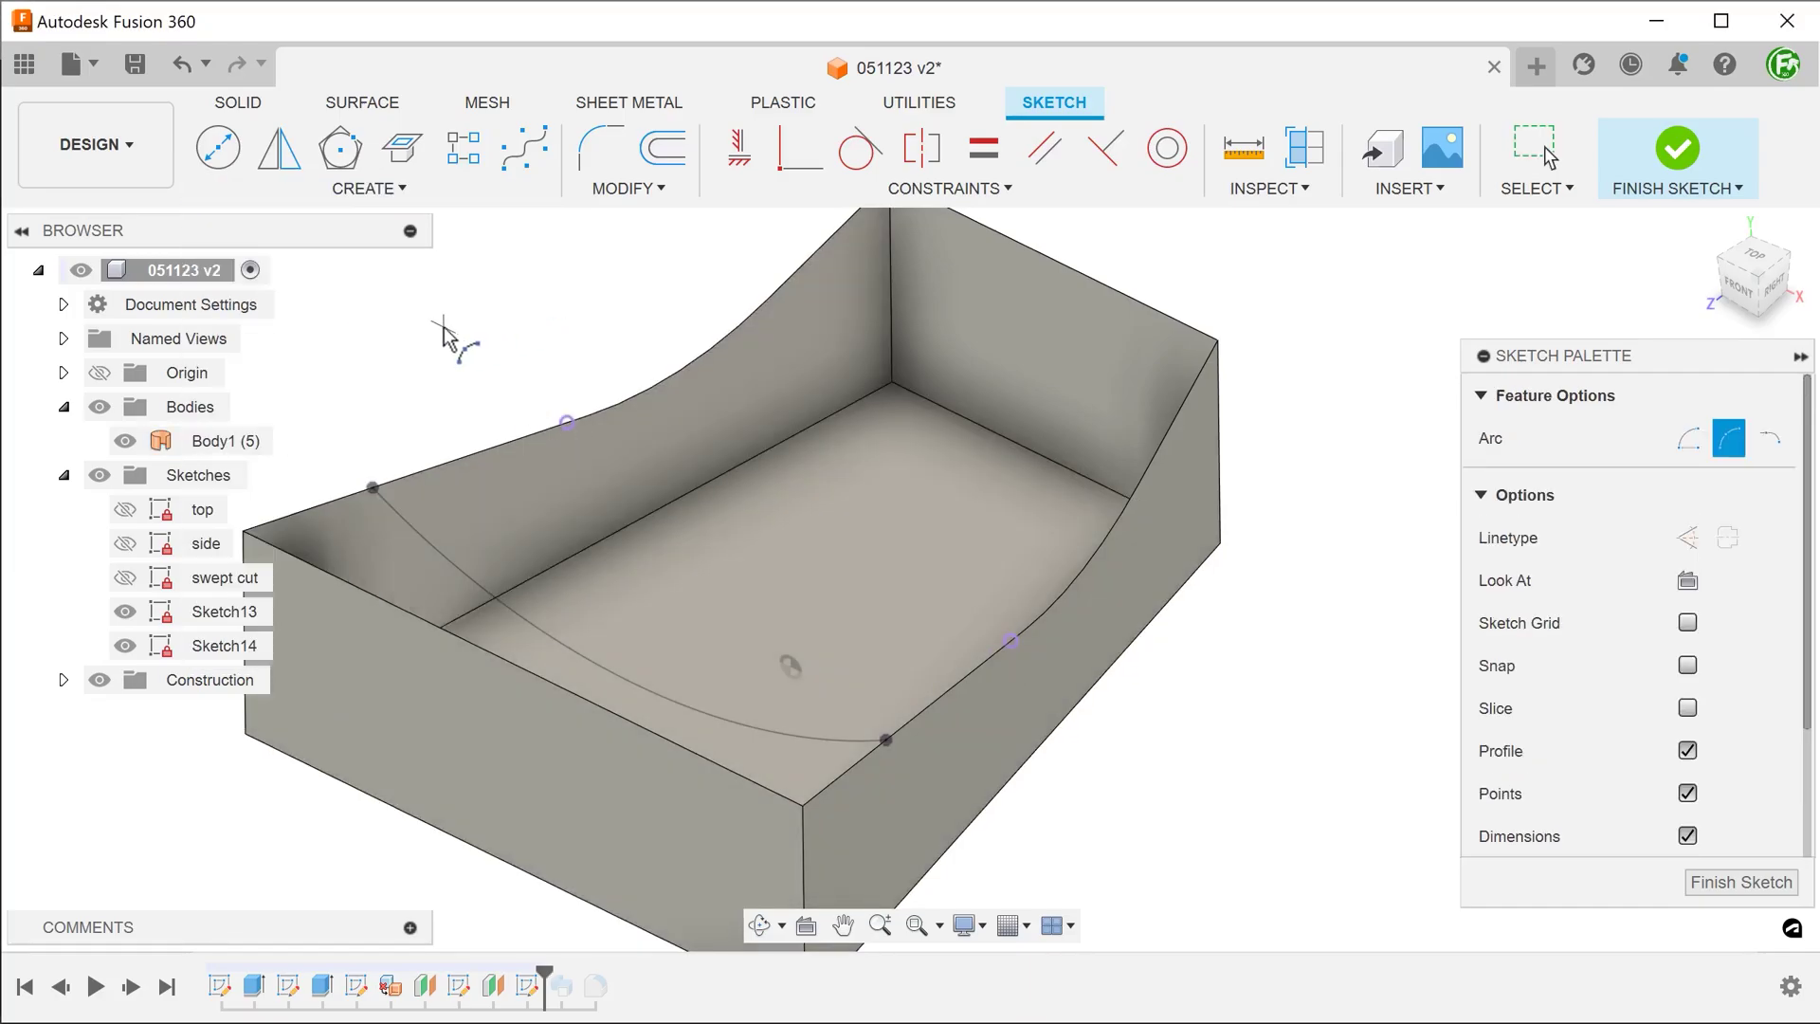
{"action": "left_click", "coordinate": [567, 422]}
{"action": "left_click", "coordinate": [1010, 641]}
{"action": "left_click", "coordinate": [855, 597]}
Step: Dimension the arc to radius 80 with D and finish the second sketch
{"action": "key", "text": "d"}
{"action": "left_click", "coordinate": [581, 434]}
{"action": "left_click", "coordinate": [621, 323]}
{"action": "type", "text": "80"}
{"action": "key", "text": "Return"}
{"action": "key", "text": "Escape"}
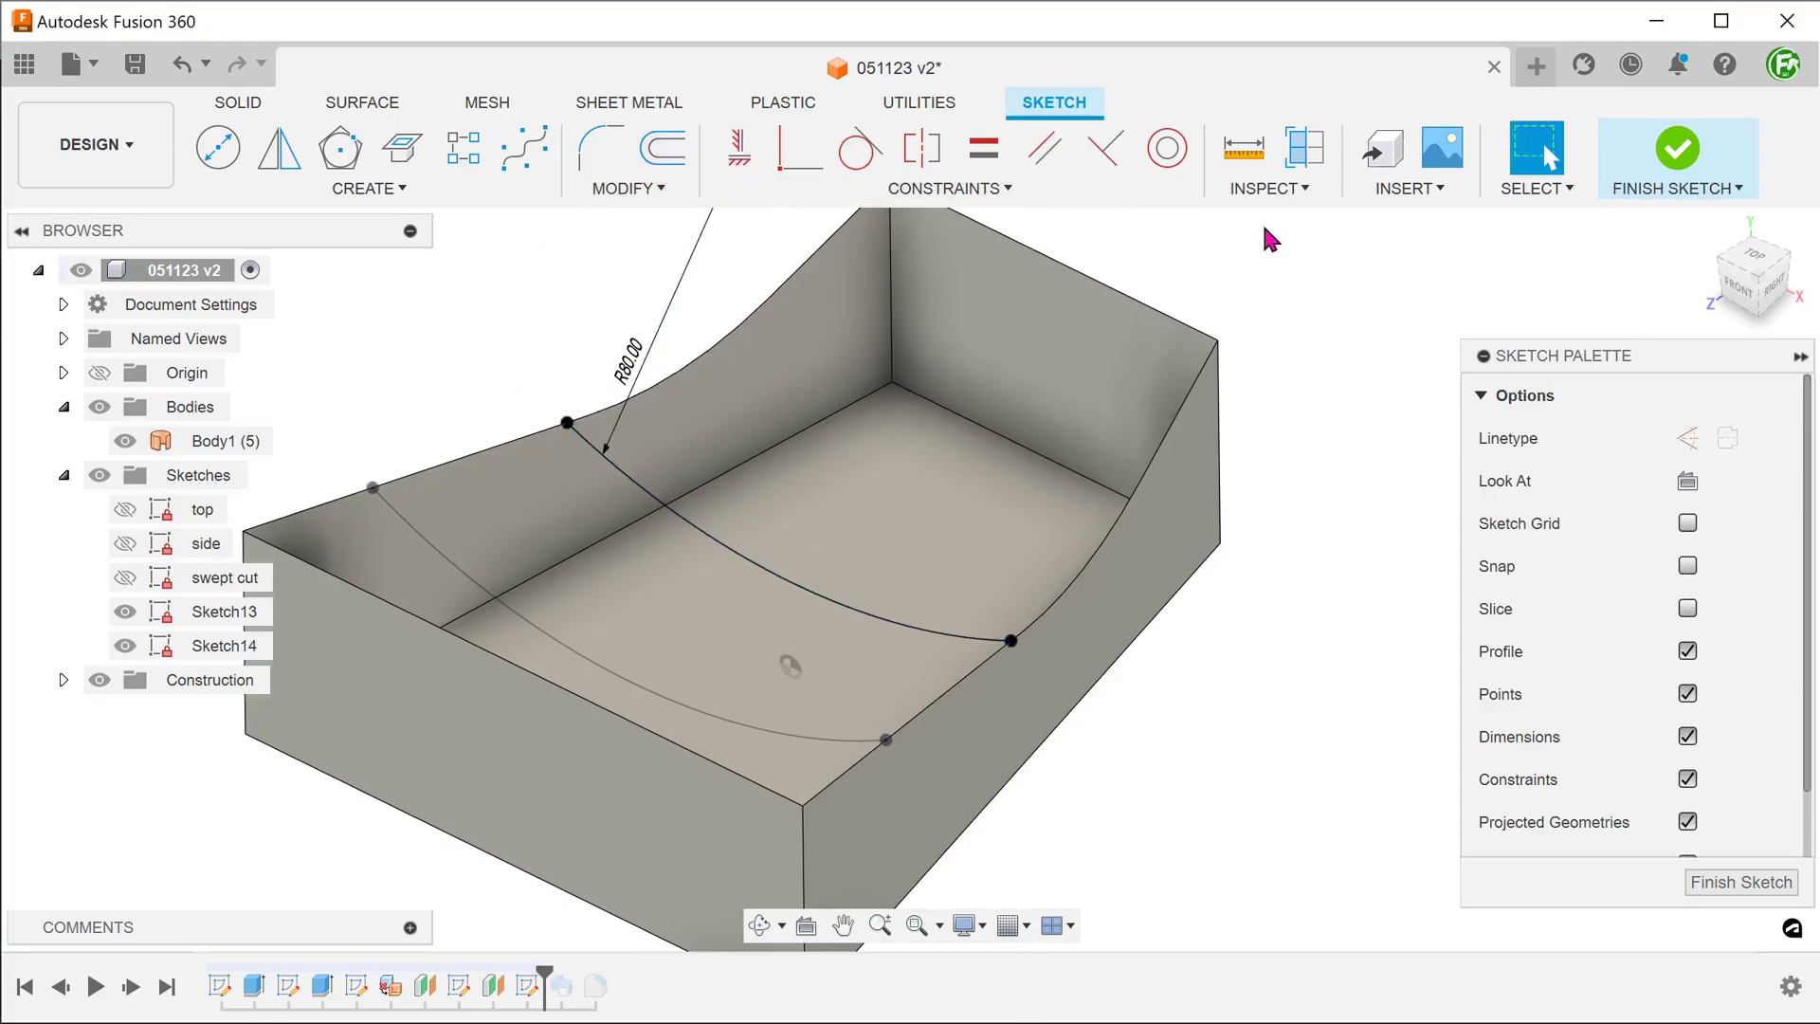
{"action": "left_click", "coordinate": [1669, 166]}
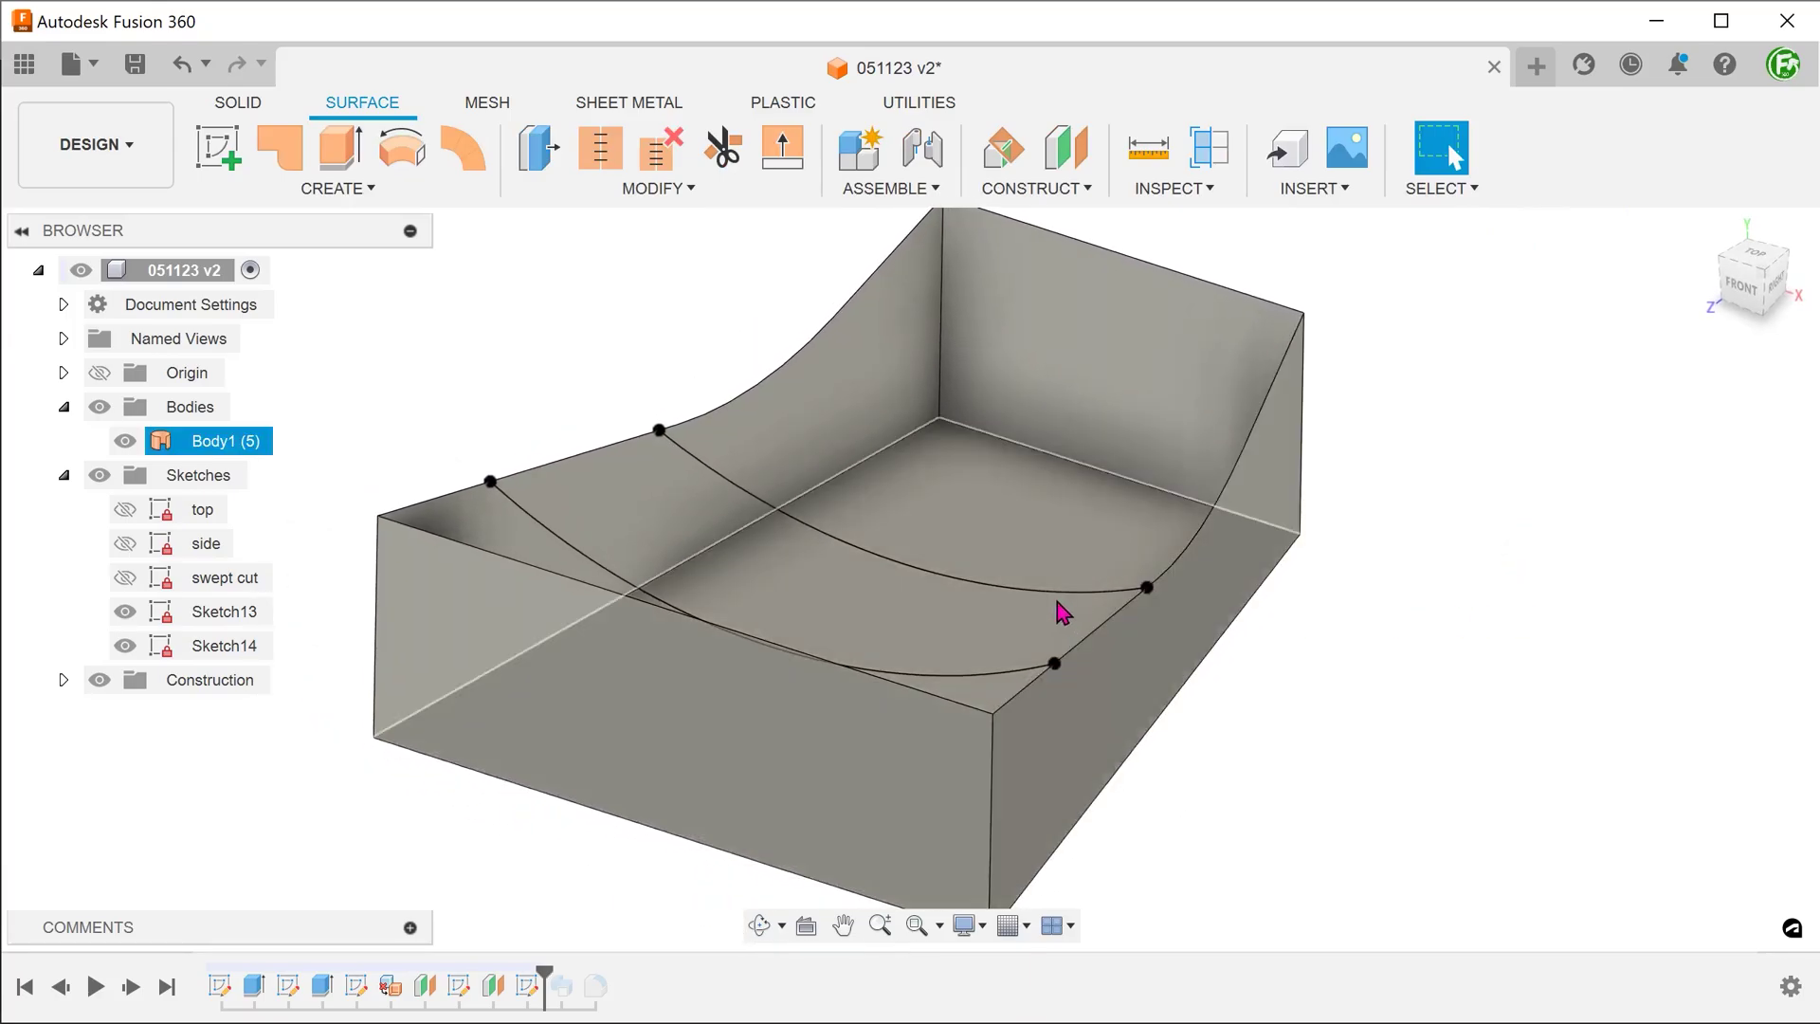
Step: Inspect both R80 arcs, return to the home view and show the swept cut sketch
{"action": "left_click", "coordinate": [1065, 589]}
{"action": "mouse_move", "coordinate": [1337, 737]}
{"action": "middle_mouse_down", "text": "shift"}
{"action": "mouse_move", "coordinate": [1419, 731]}
{"action": "mouse_move", "coordinate": [1442, 641]}
{"action": "middle_mouse_up", "text": "shift"}
{"action": "left_click", "coordinate": [1419, 726]}
{"action": "left_click", "coordinate": [1697, 232]}
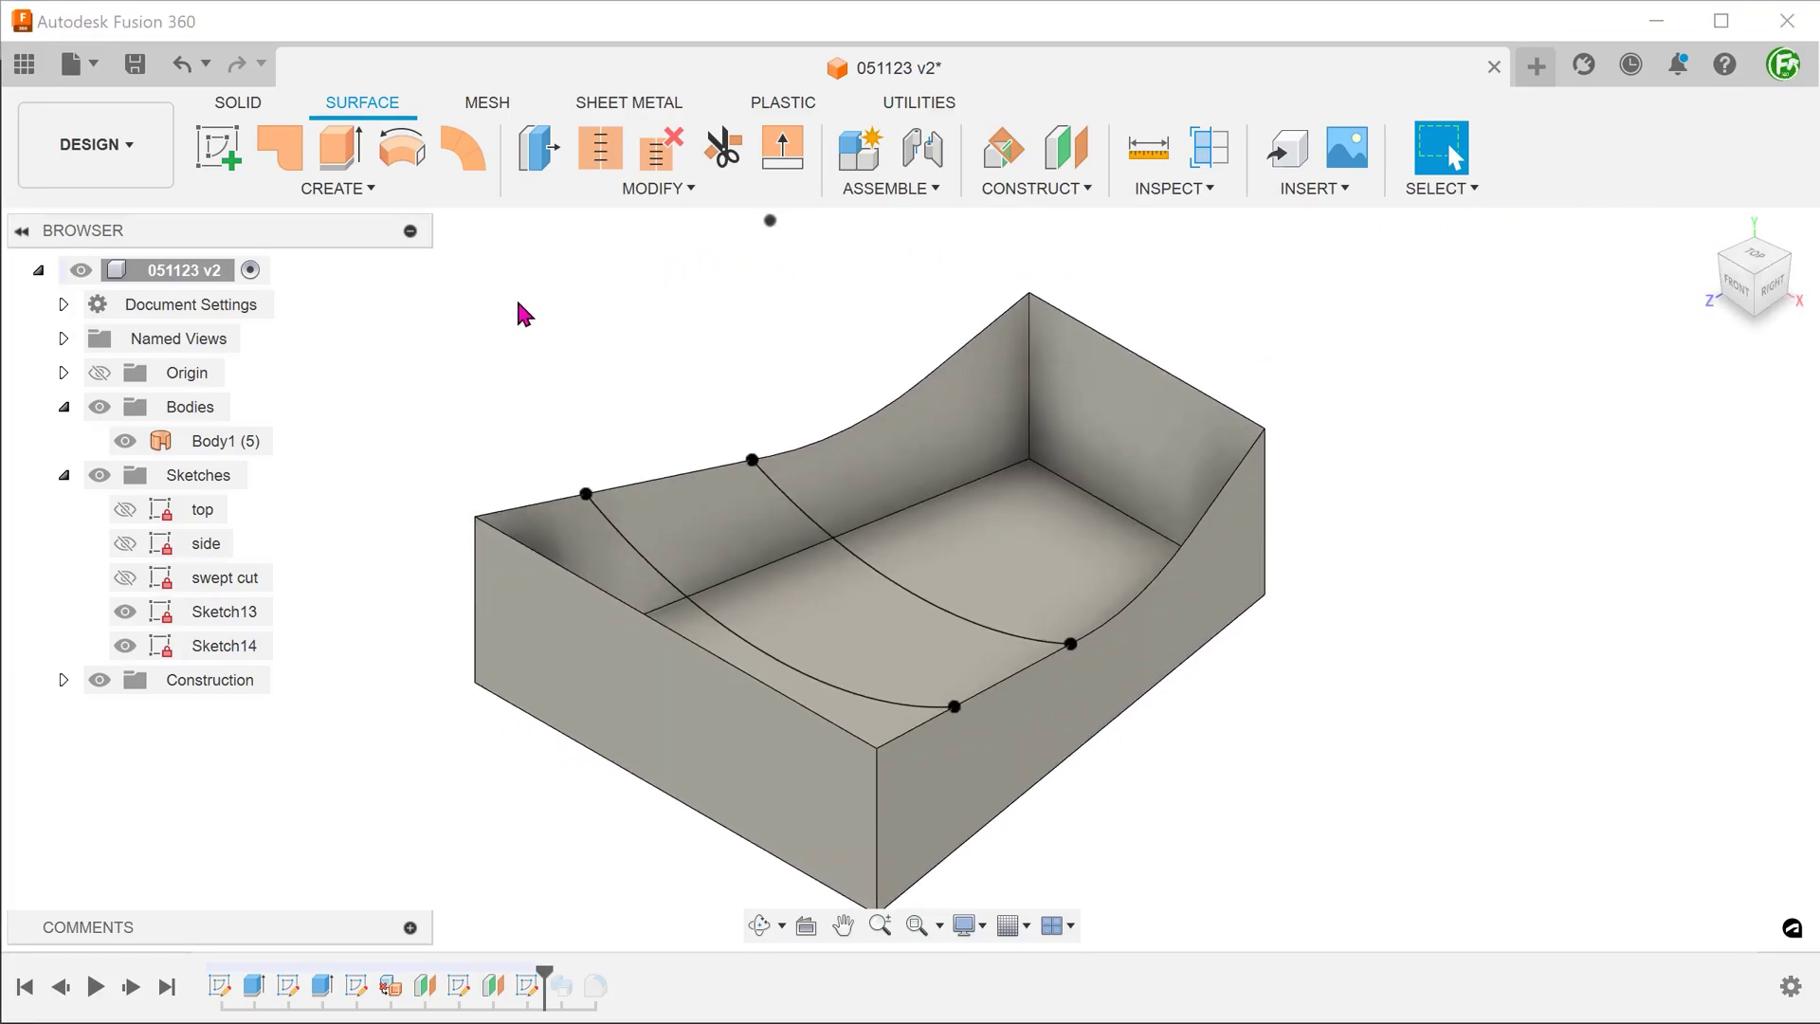
{"action": "left_click", "coordinate": [127, 577]}
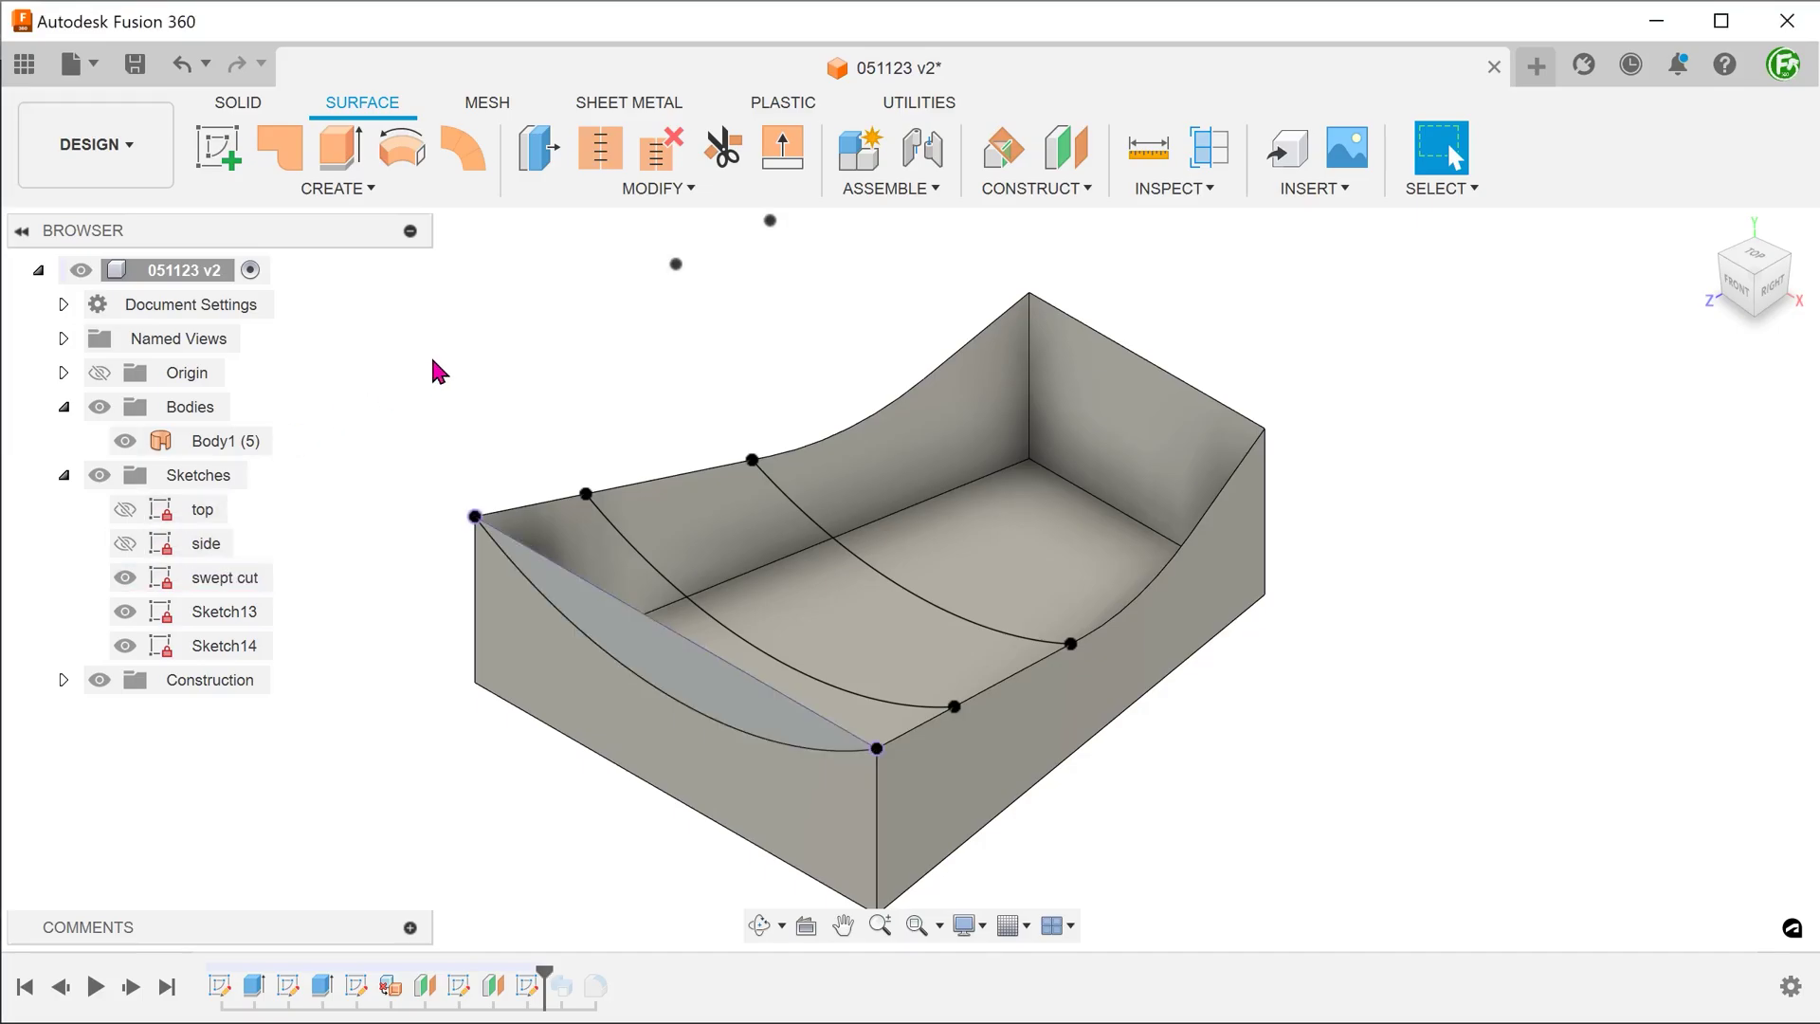
{"action": "left_click", "coordinate": [658, 187]}
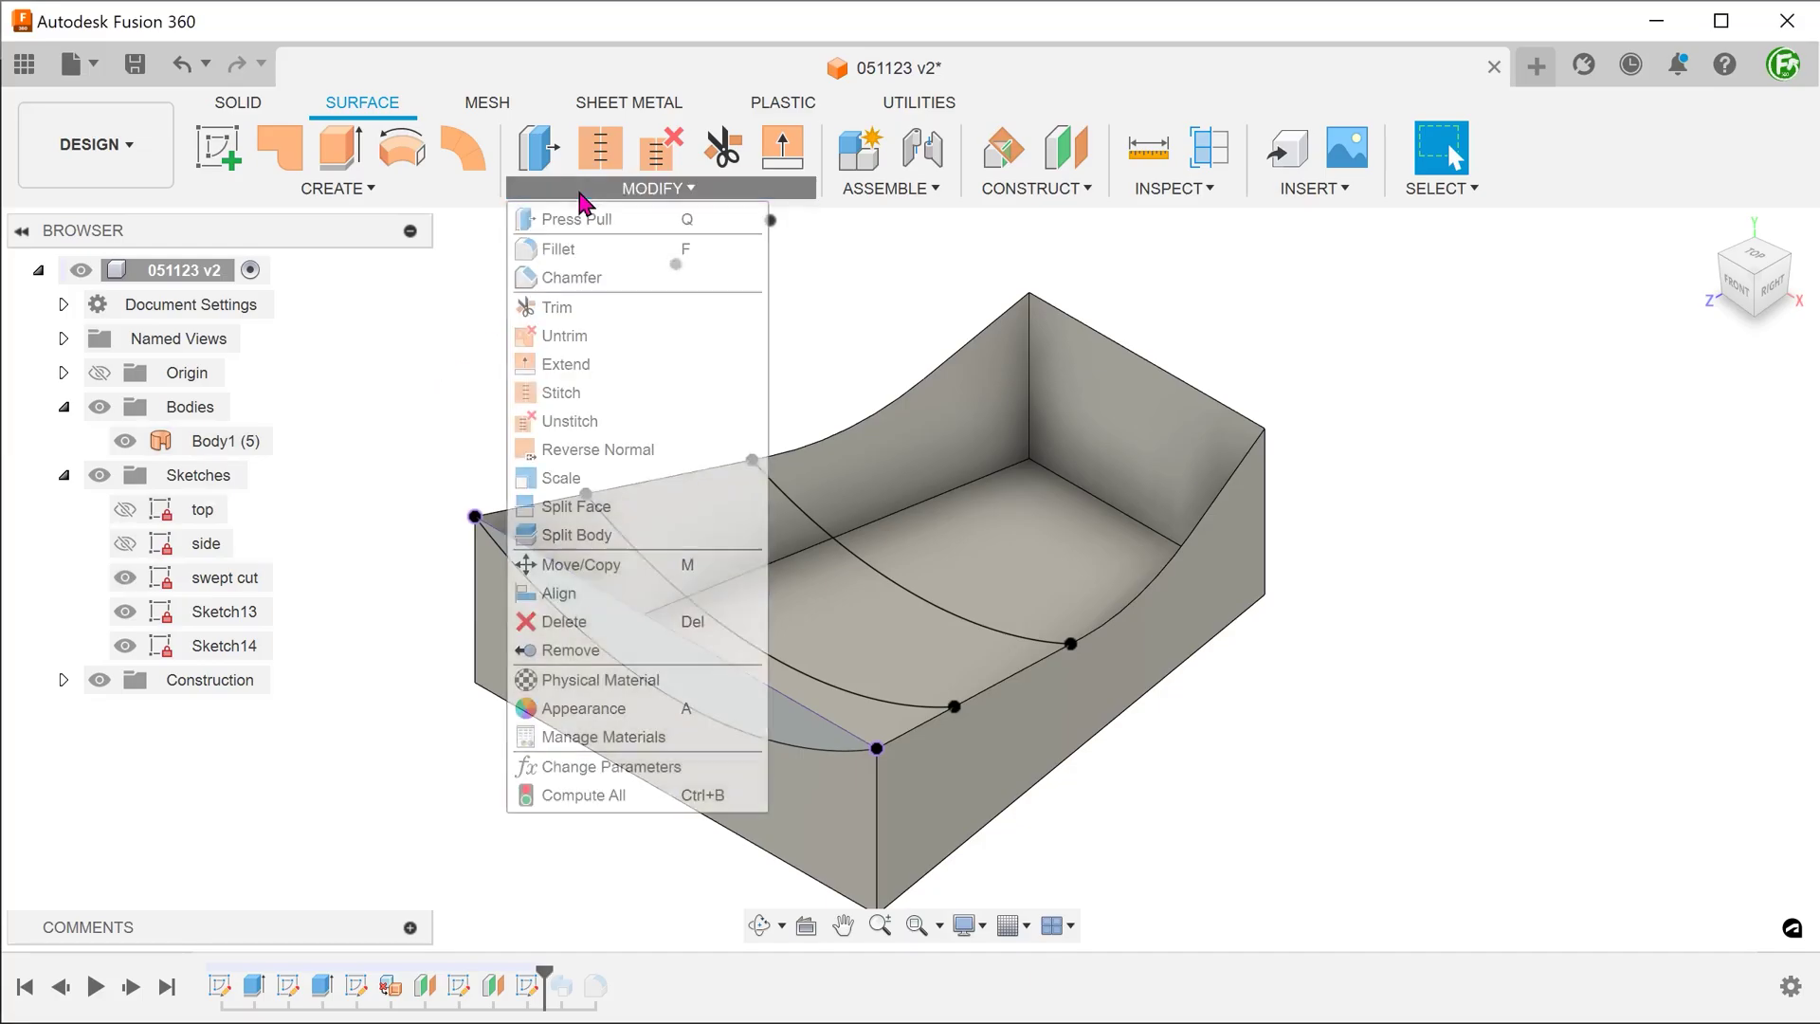
Step: Trim off the block's top using the swept cut arc, then hide the swept cut sketch
{"action": "left_click", "coordinate": [604, 309]}
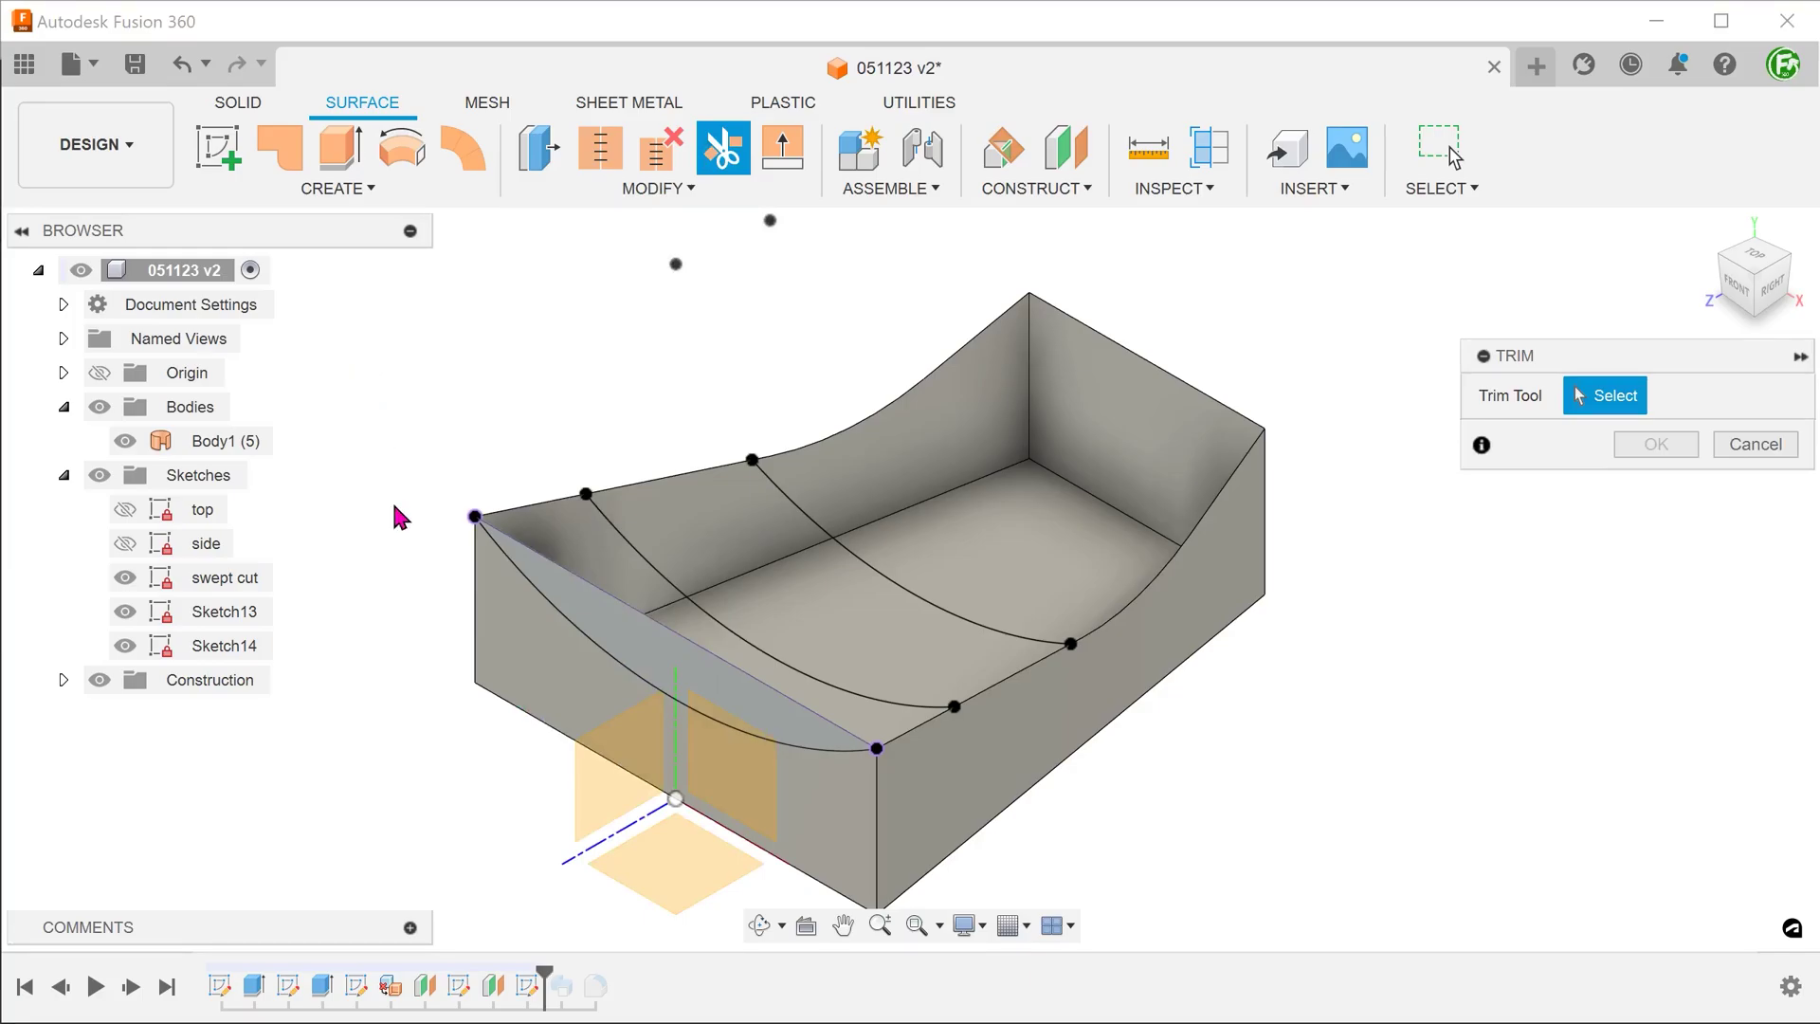
{"action": "left_click", "coordinate": [556, 614]}
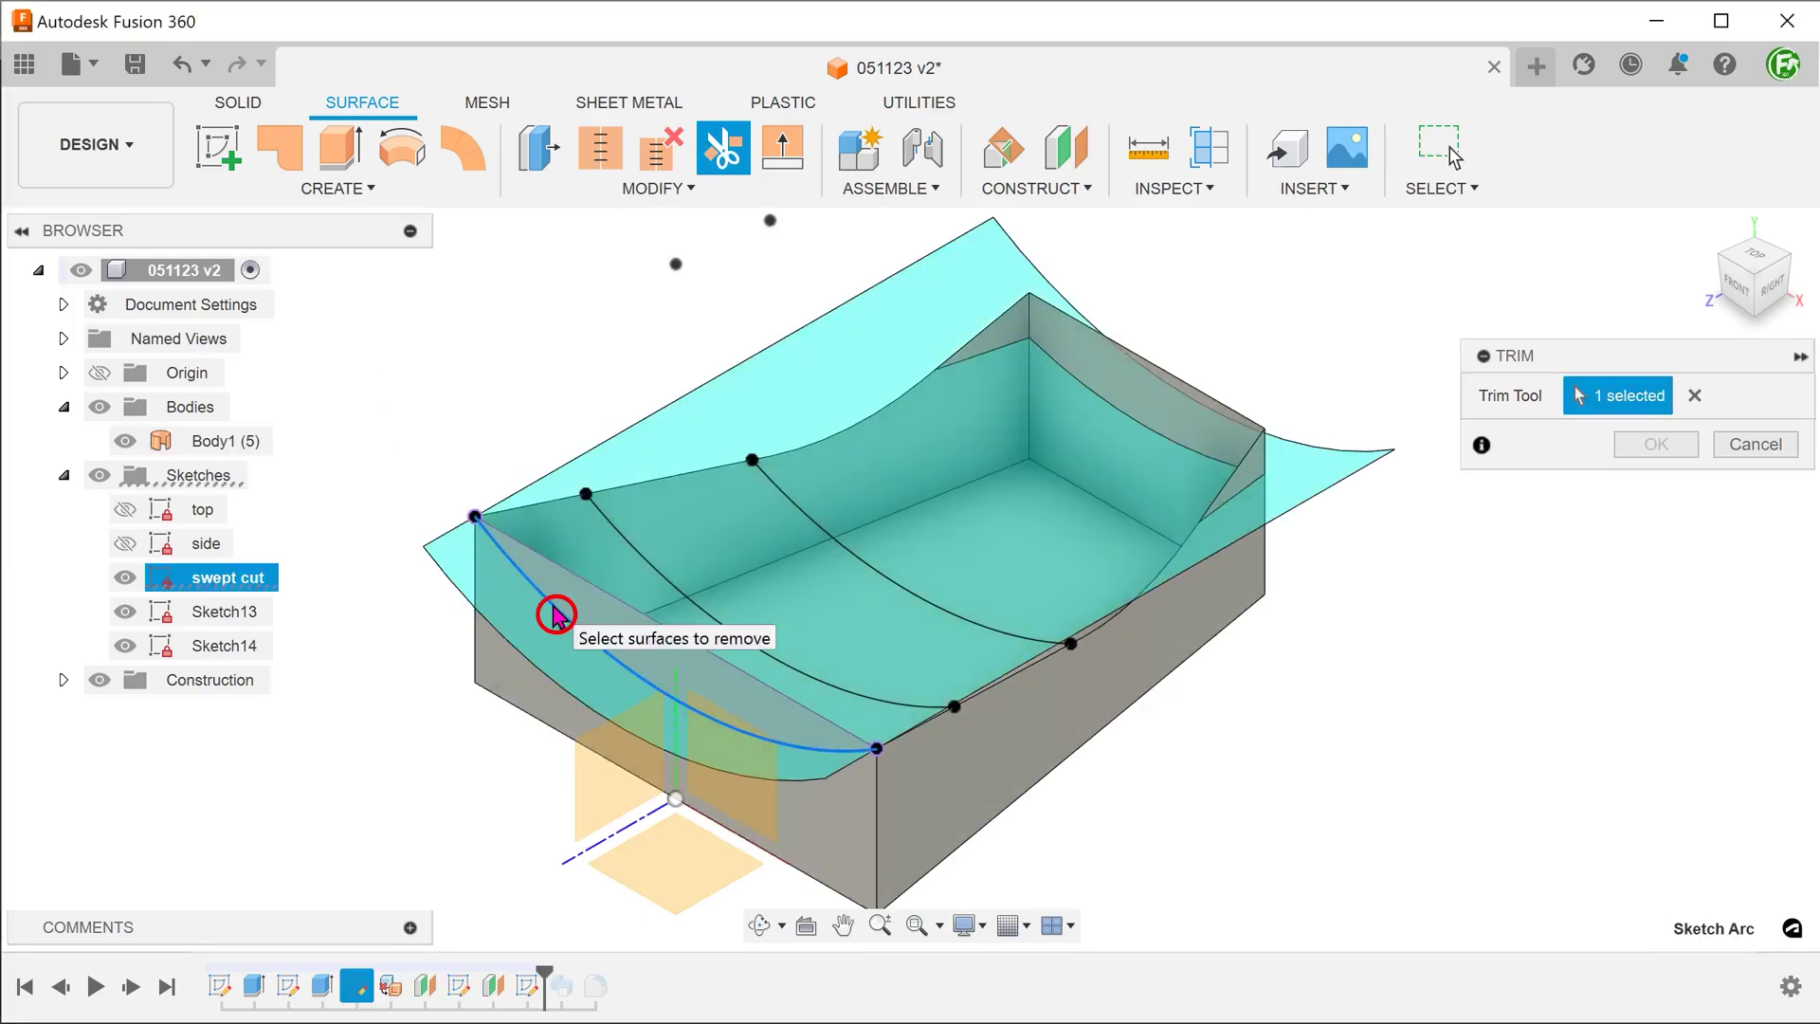
{"action": "left_click", "coordinate": [647, 647]}
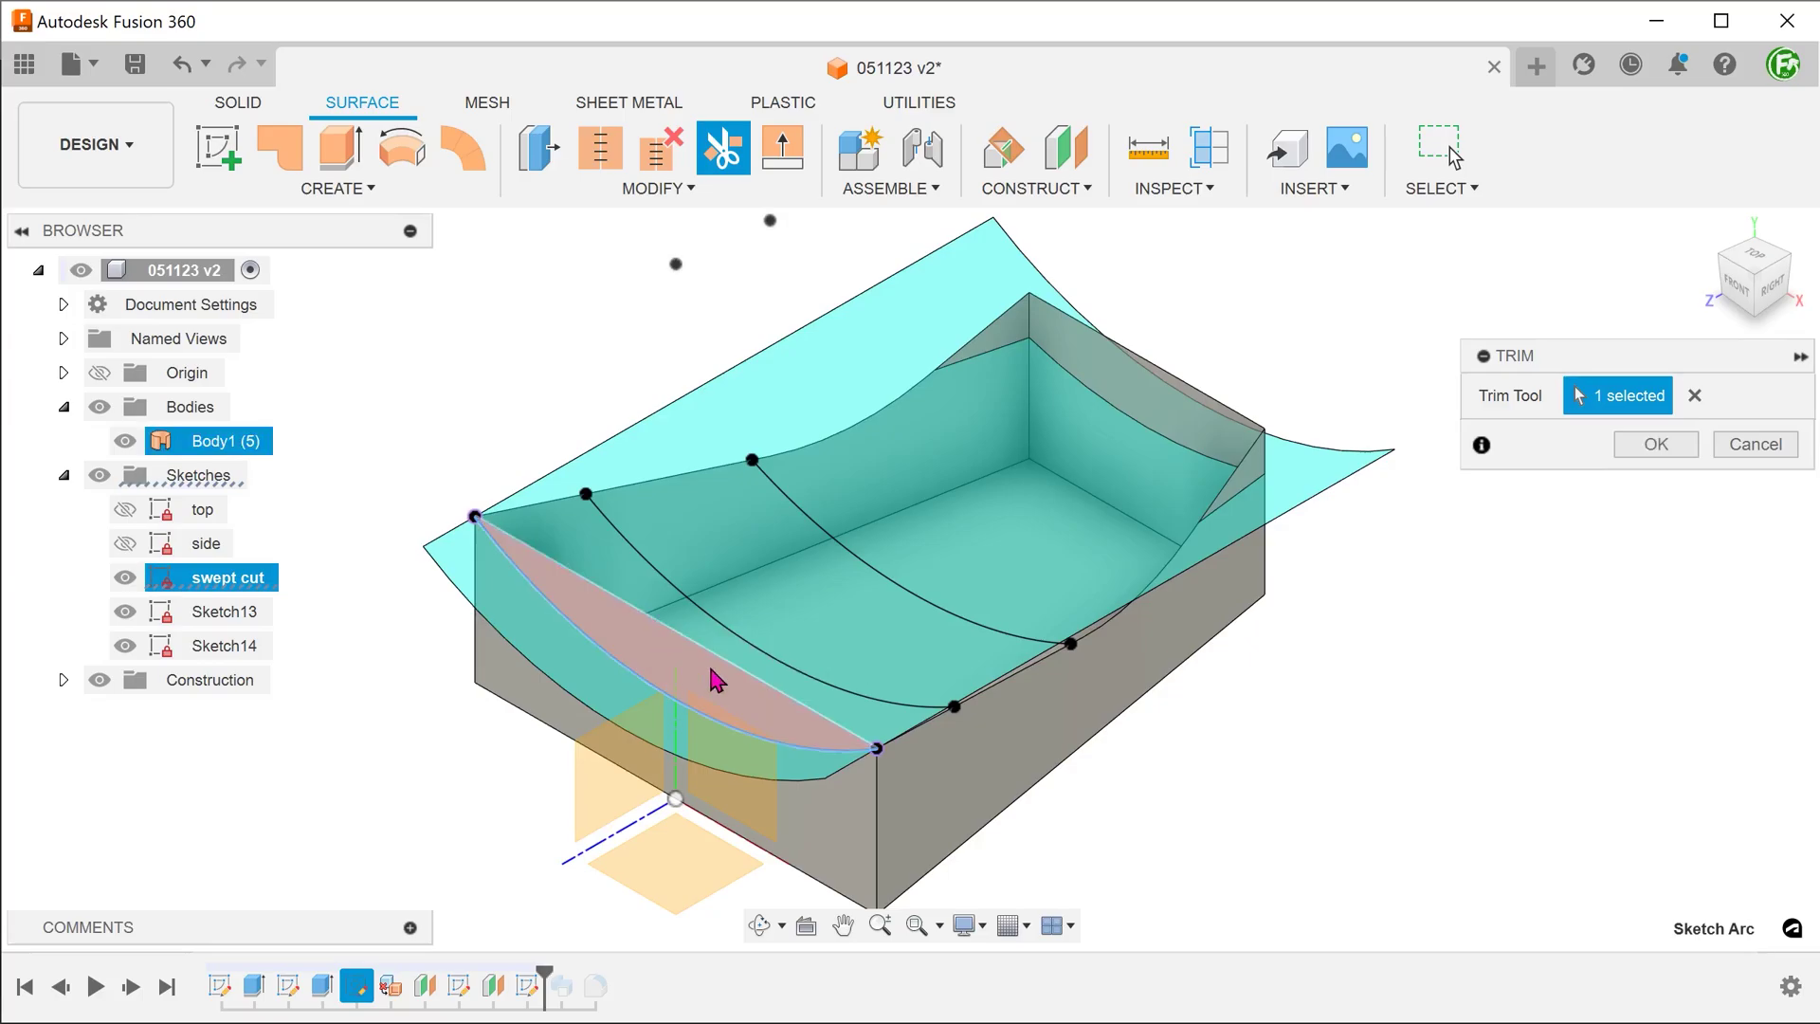
{"action": "left_click", "coordinate": [1657, 456]}
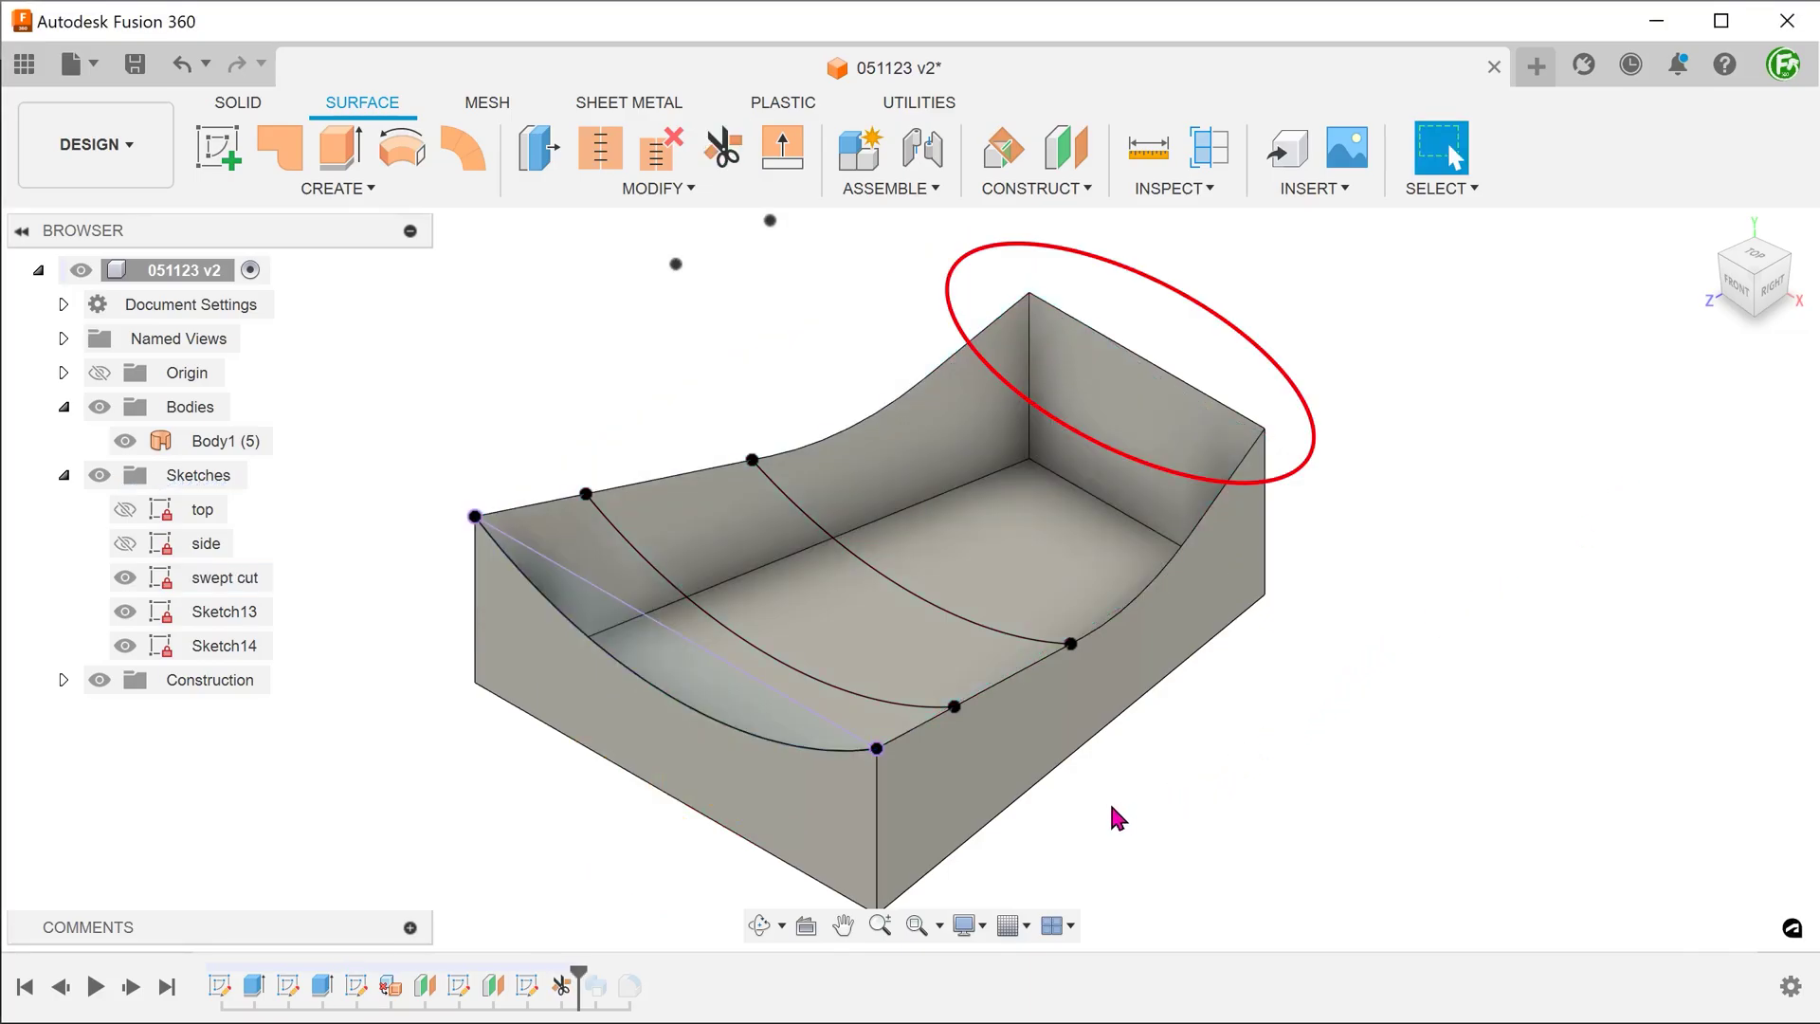
{"action": "left_click", "coordinate": [138, 580]}
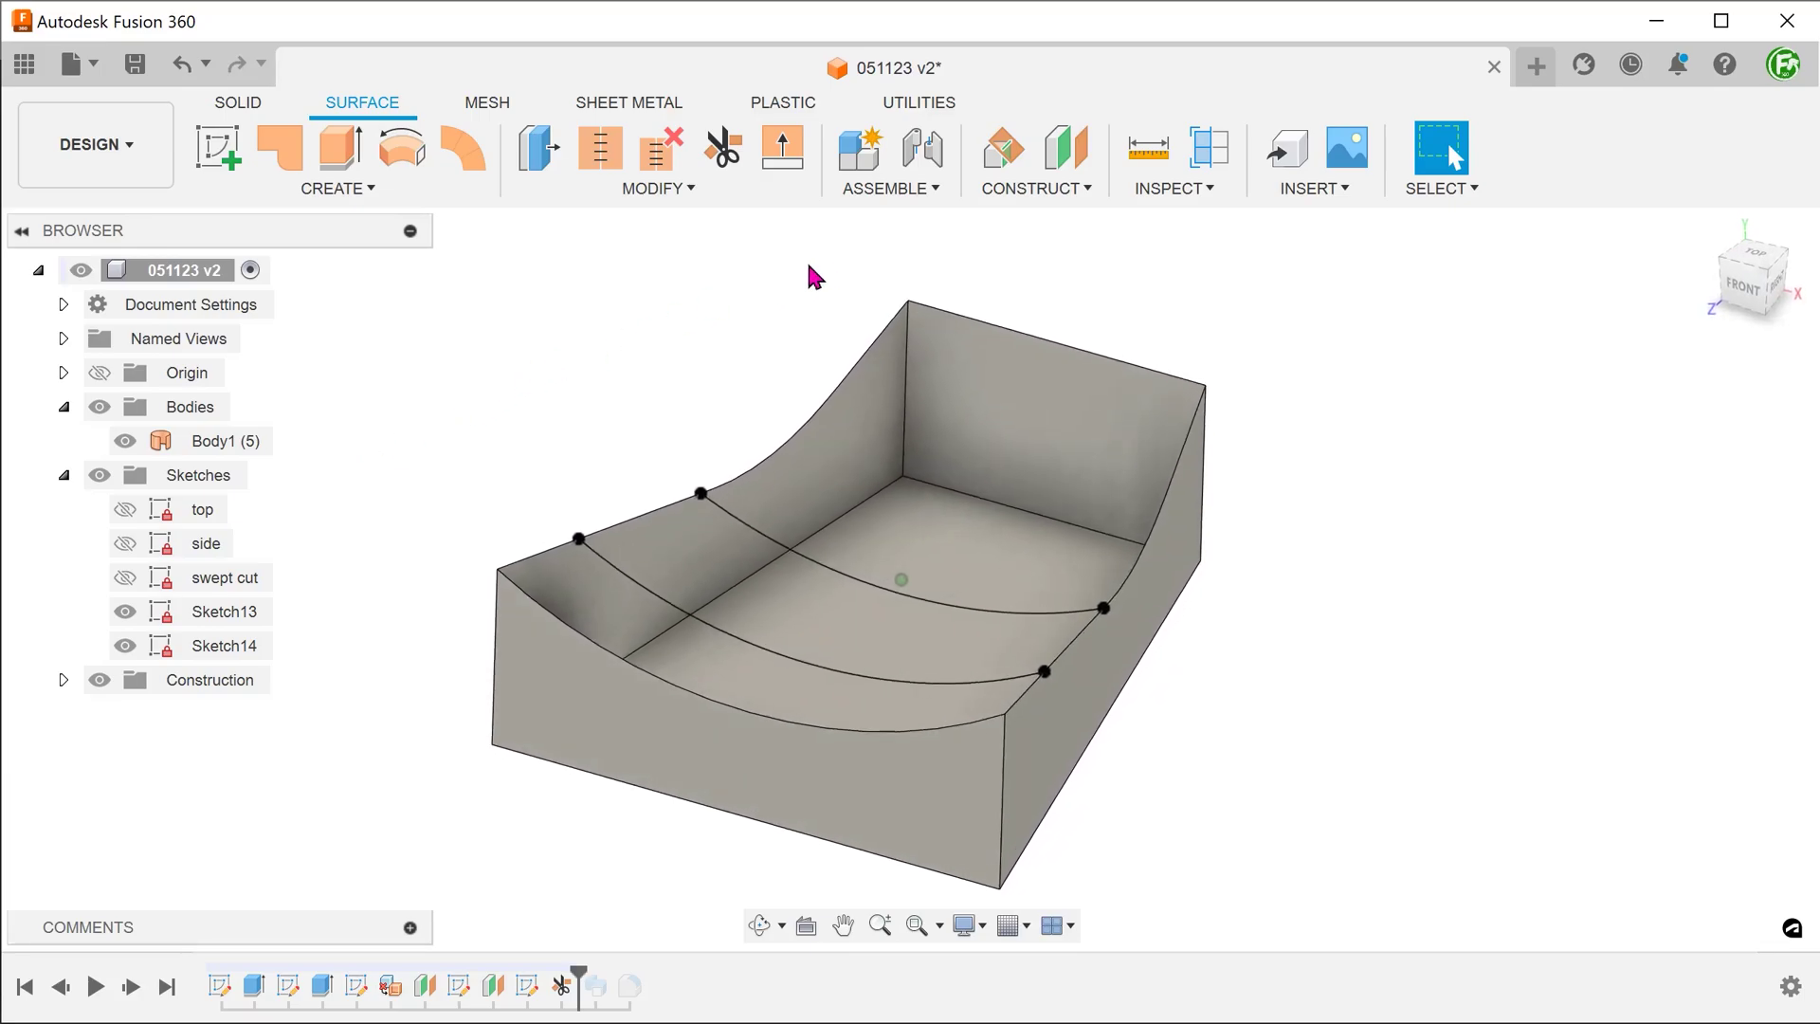
{"action": "middle_click_drag", "start_coordinate": [752, 309], "coordinate": [577, 327], "text": "shift"}
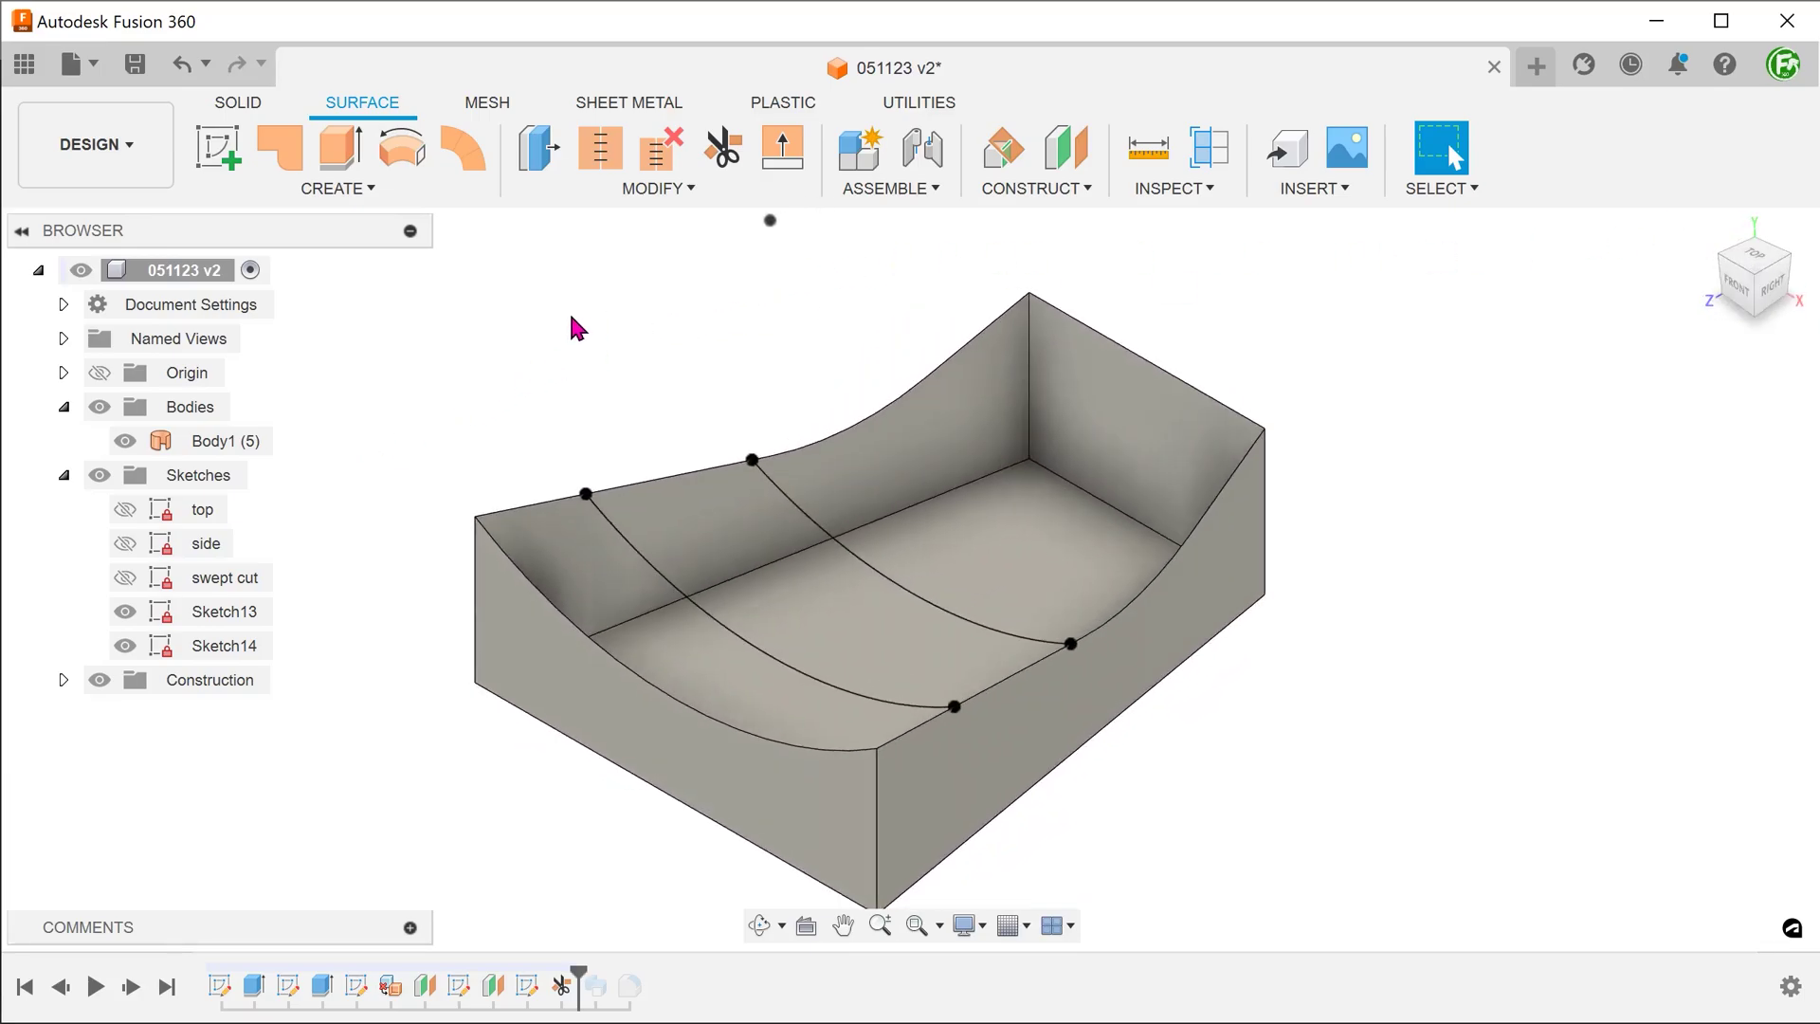
Step: Start a surface Loft and uncheck Chain Selection in its panel
{"action": "left_click", "coordinate": [368, 192]}
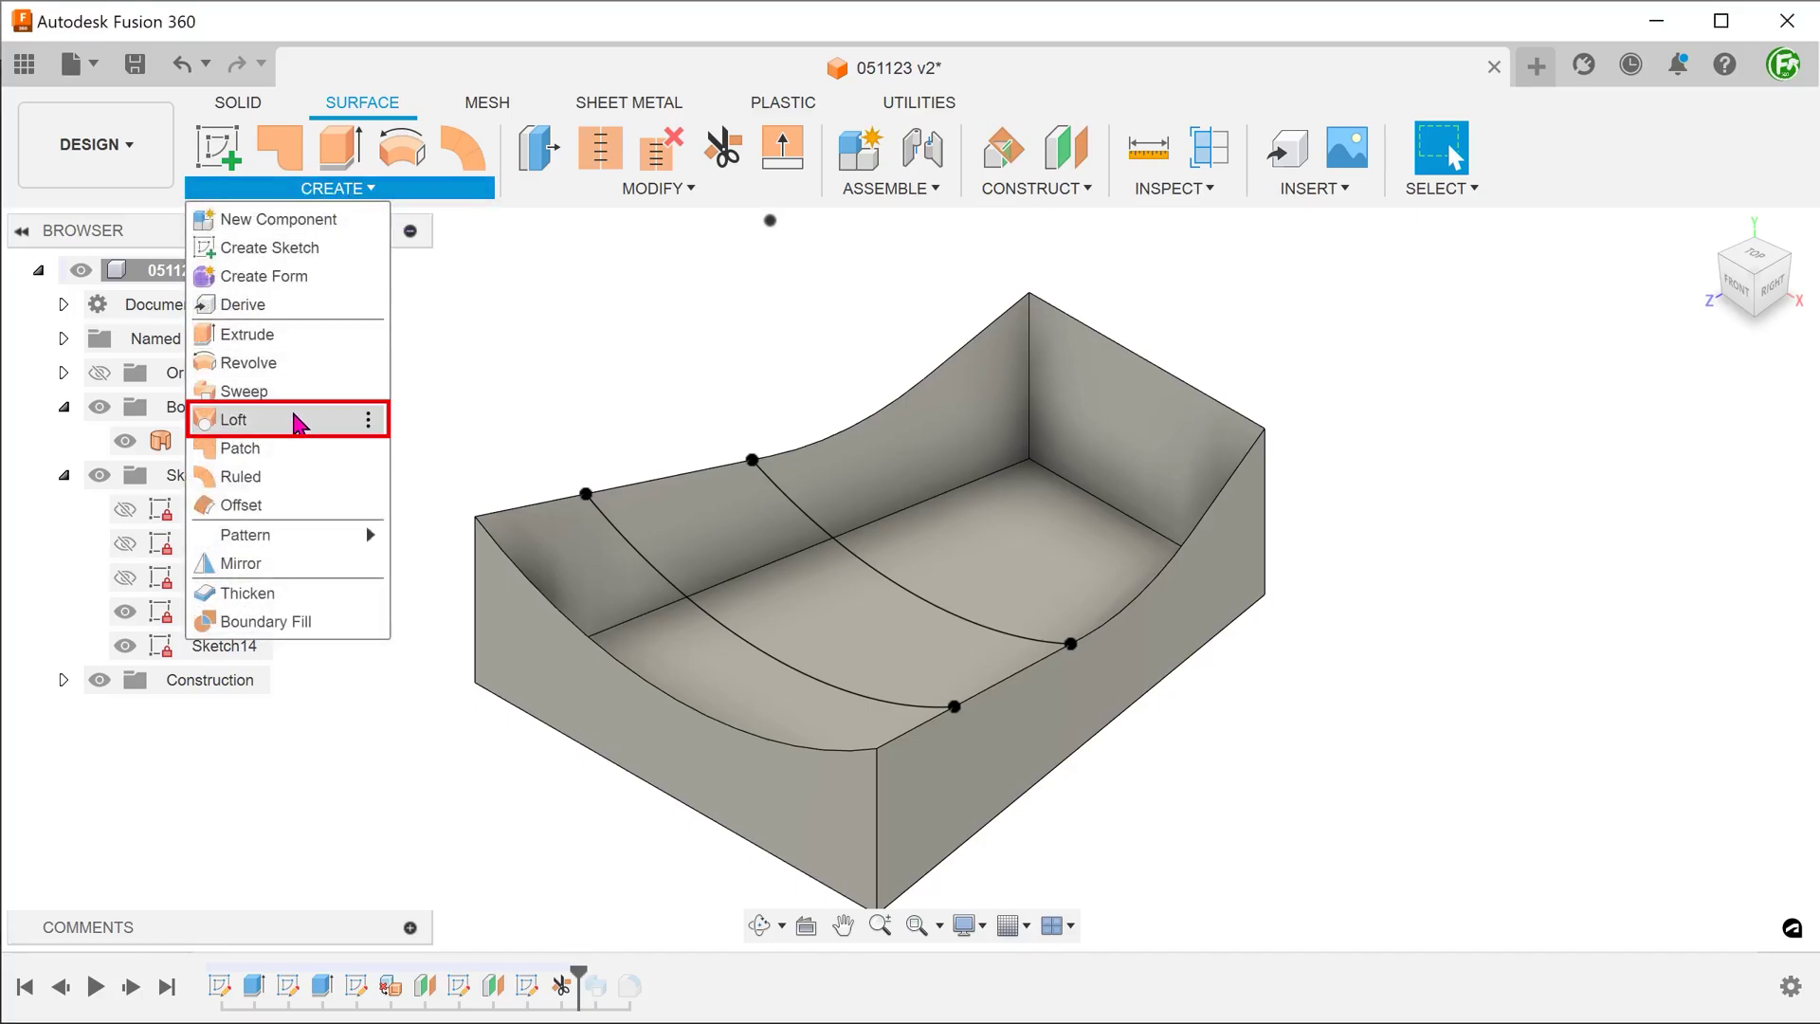
{"action": "left_click", "coordinate": [300, 422]}
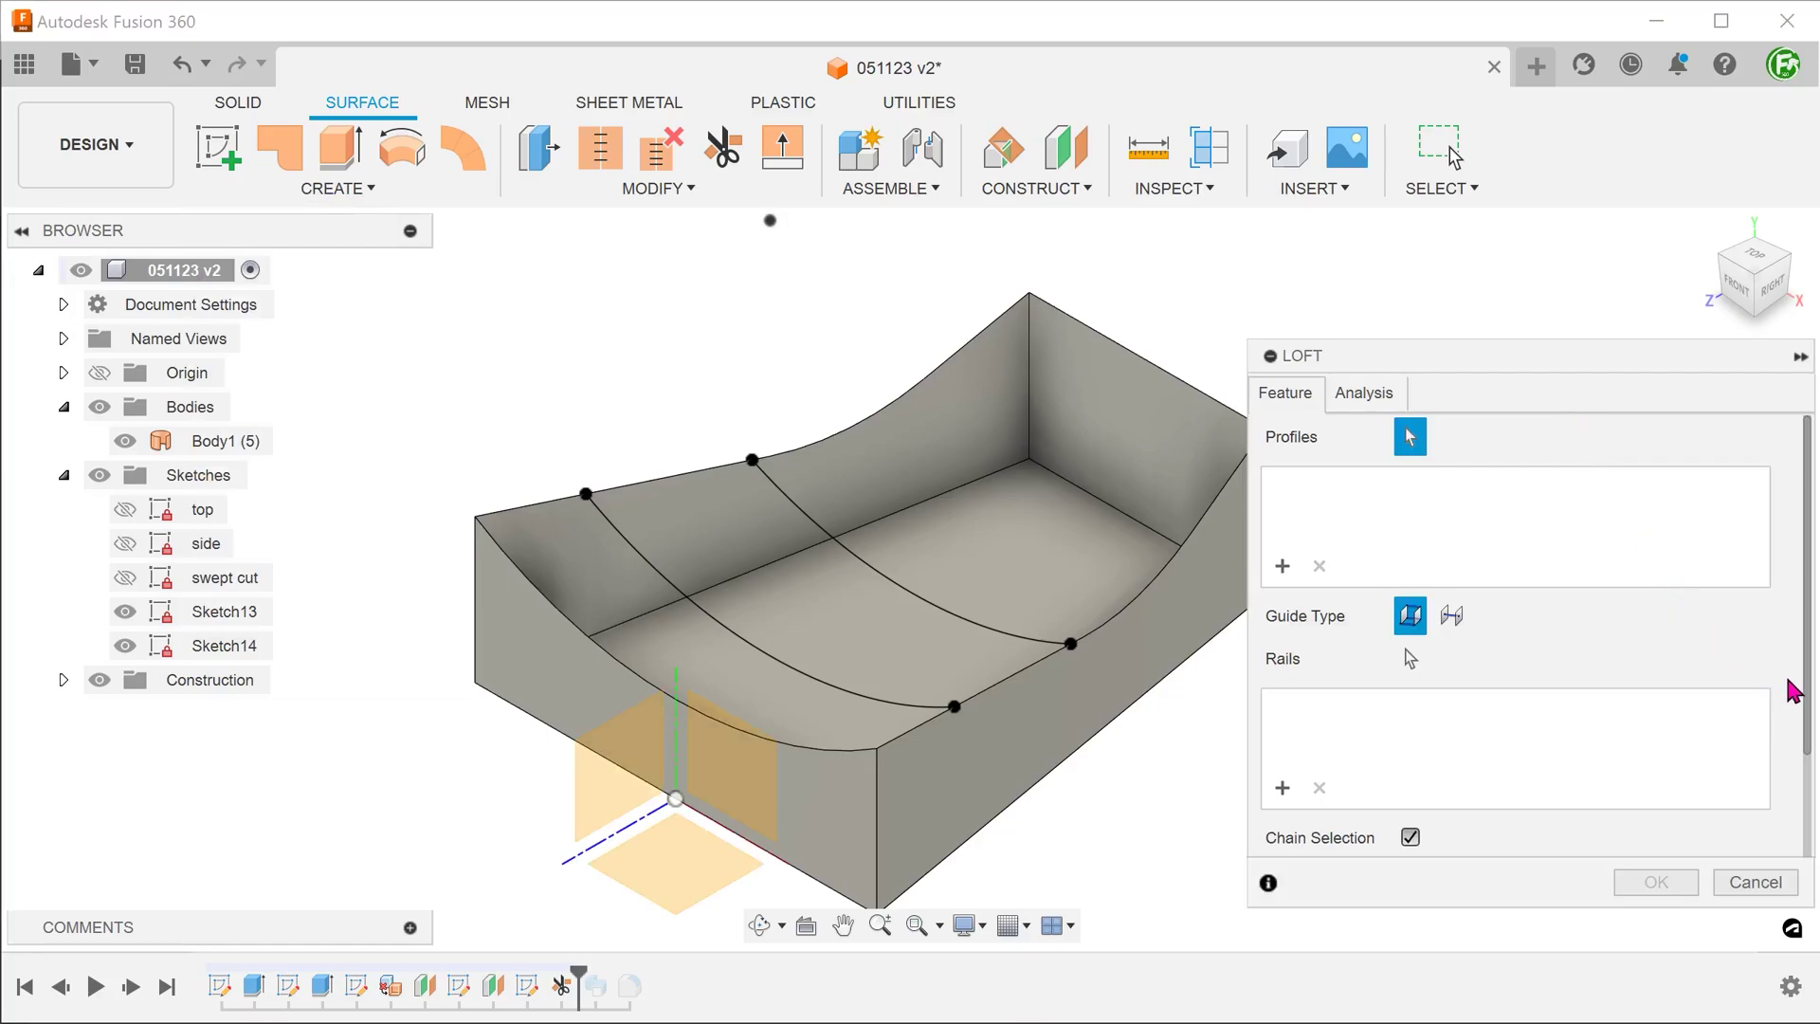
{"action": "scroll", "coordinate": [1805, 696], "scroll_direction": "down", "scroll_amount": 3}
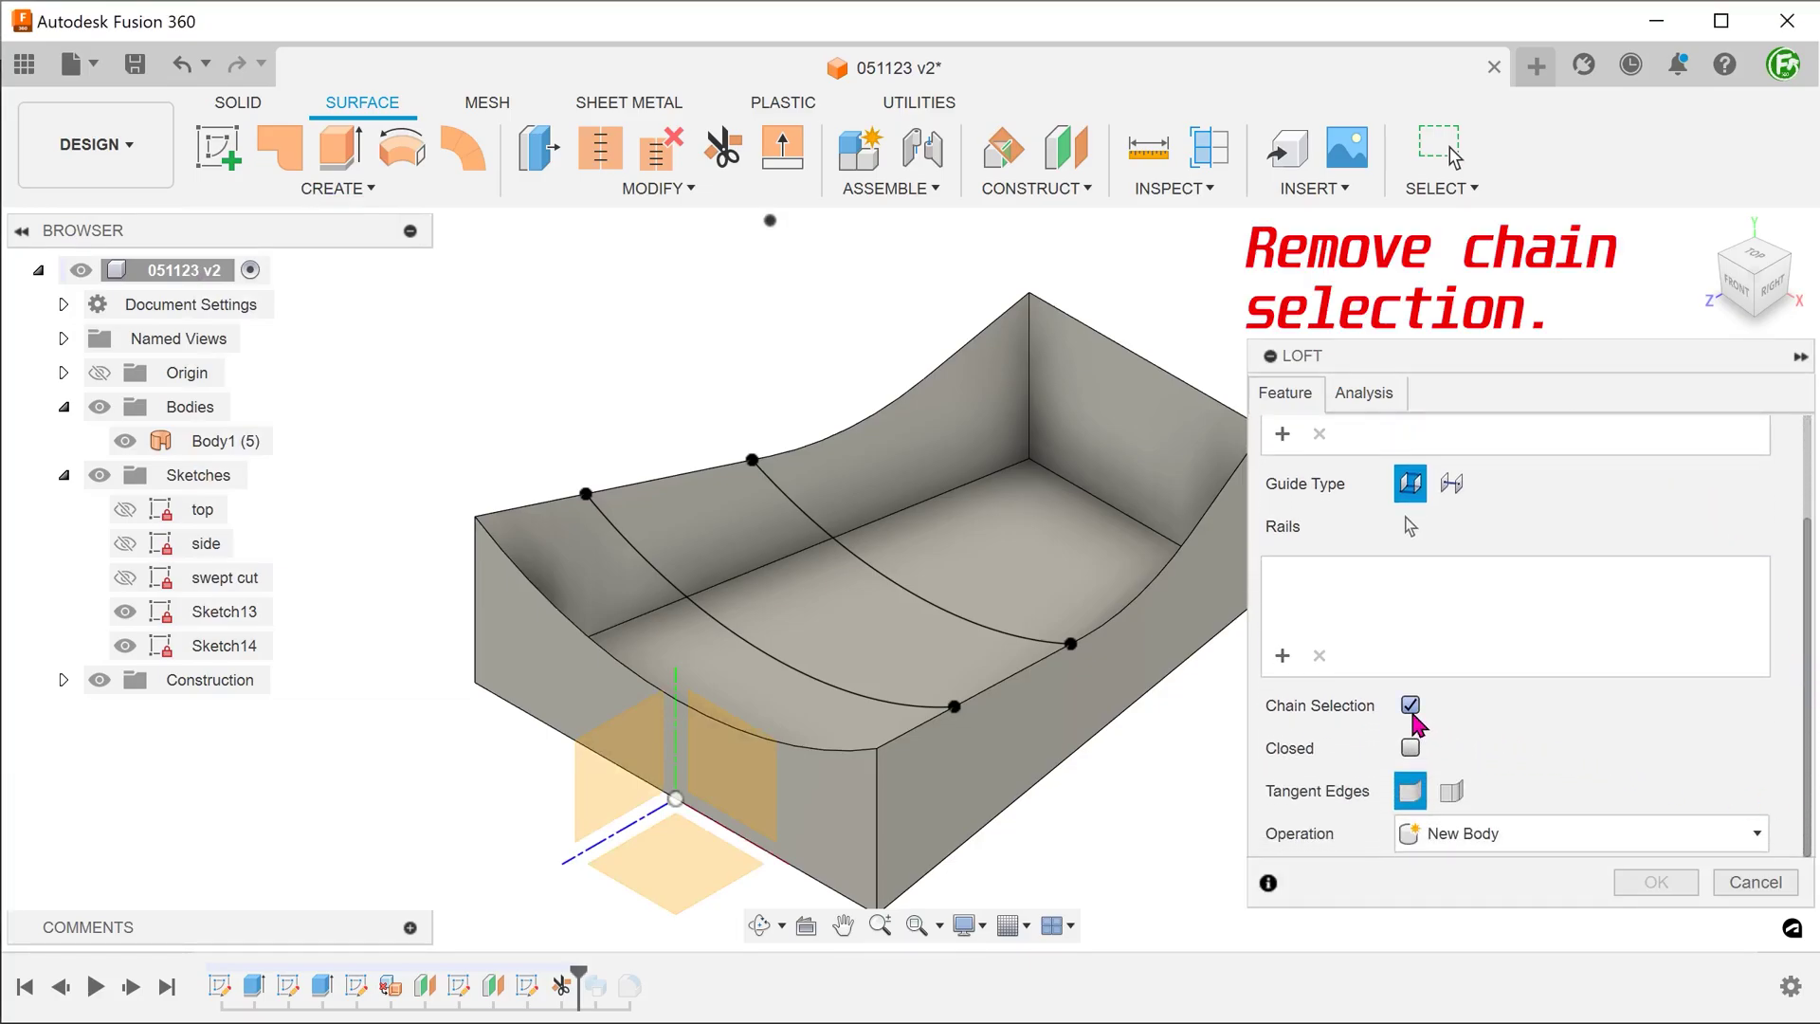
{"action": "left_click", "coordinate": [1412, 709]}
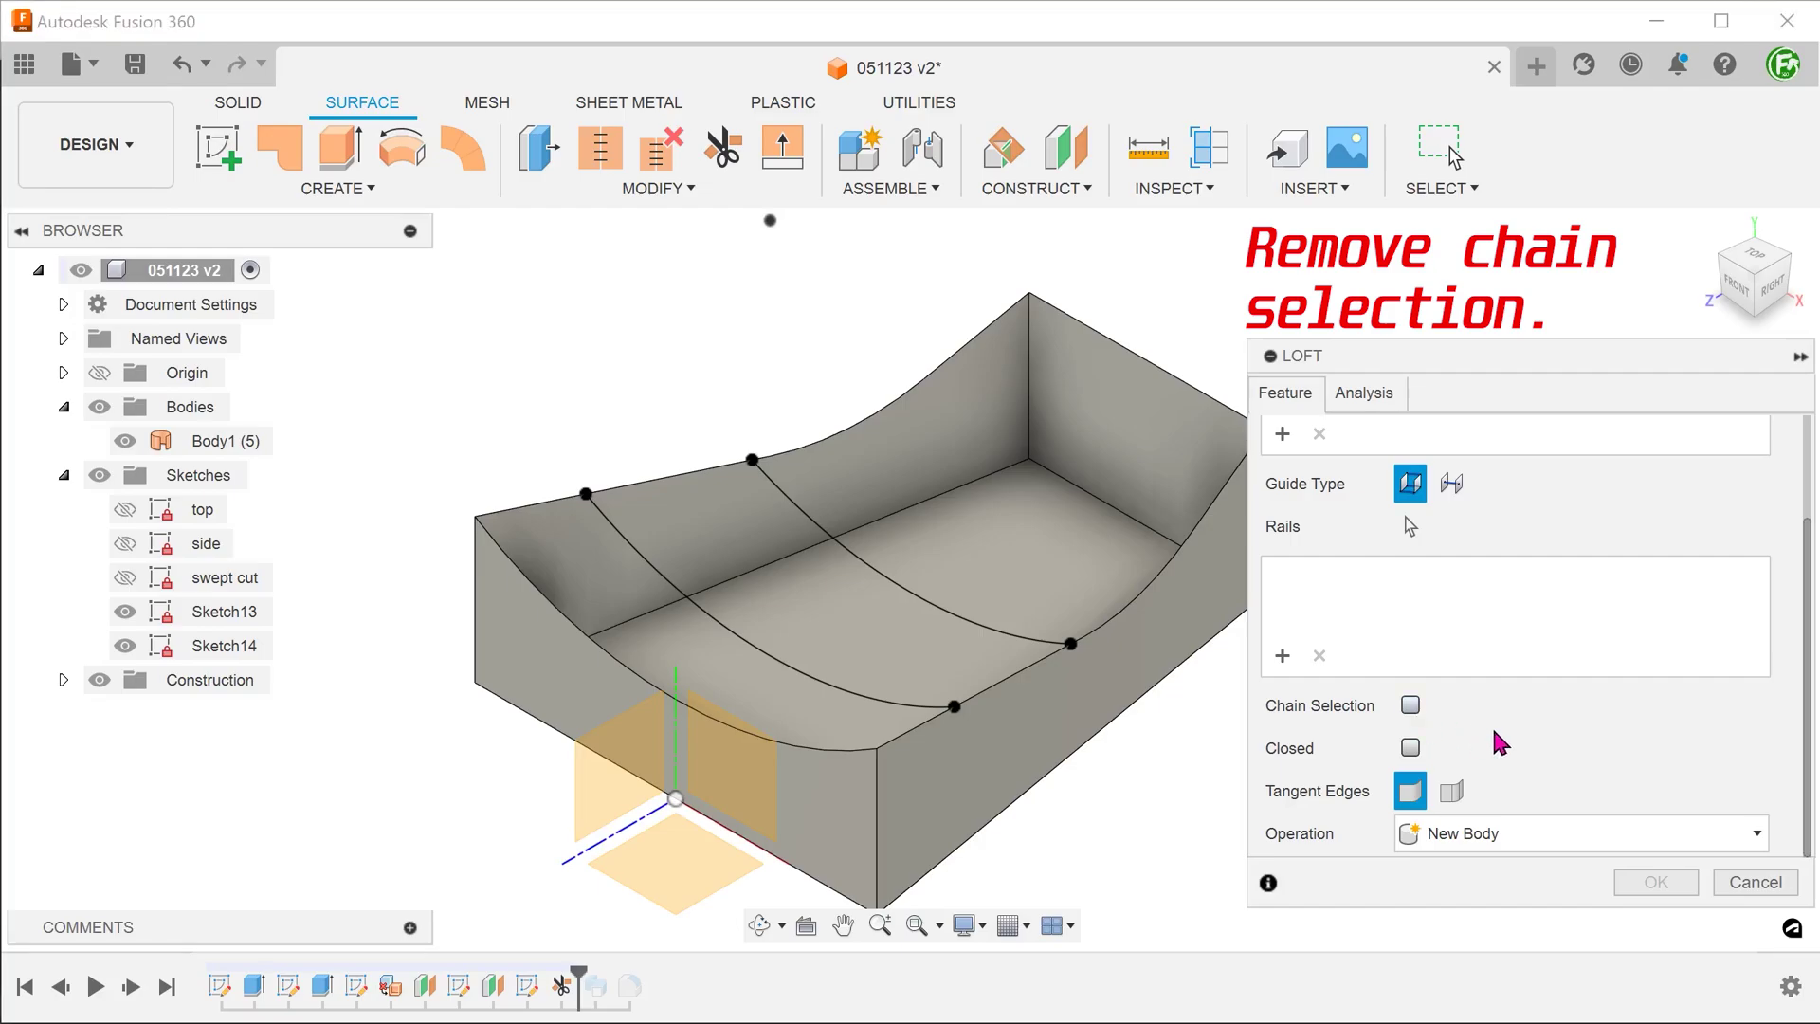
{"action": "scroll", "coordinate": [1801, 739], "scroll_direction": "up", "scroll_amount": 3}
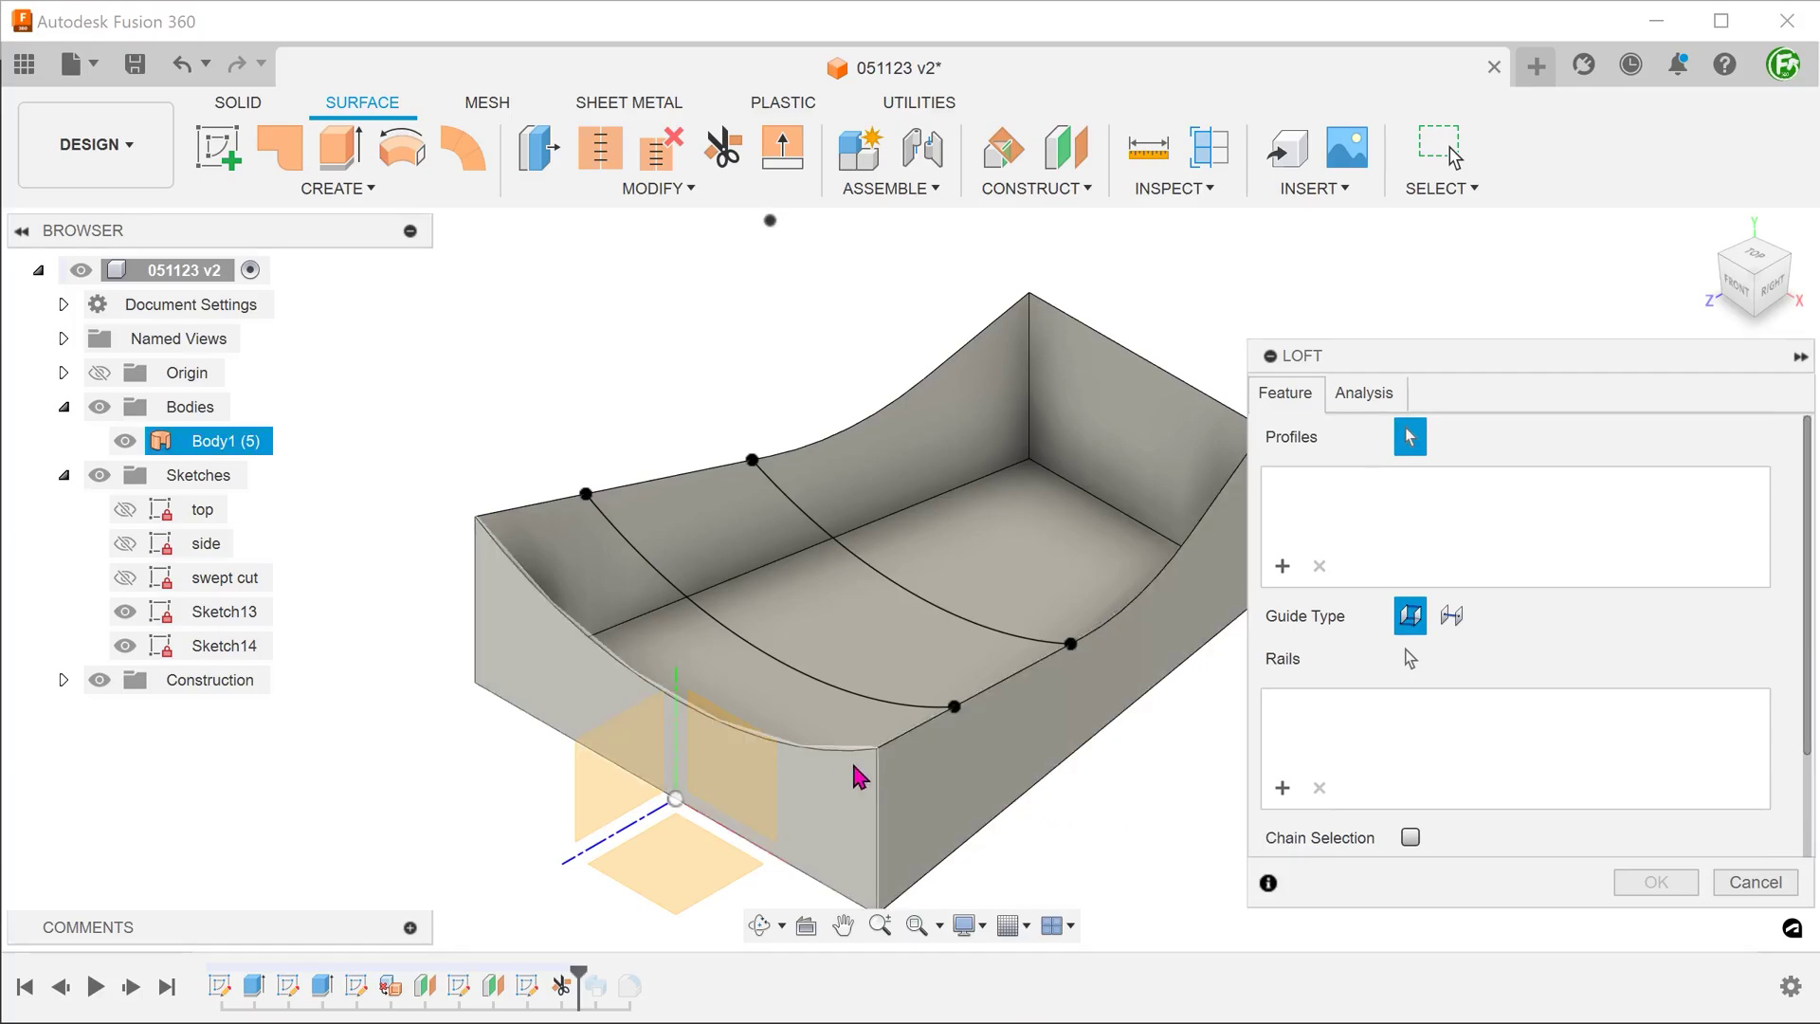
Step: Select four loft profiles: the front curved edge, two curved arcs and the back wall's top edge
{"action": "left_click", "coordinate": [824, 764]}
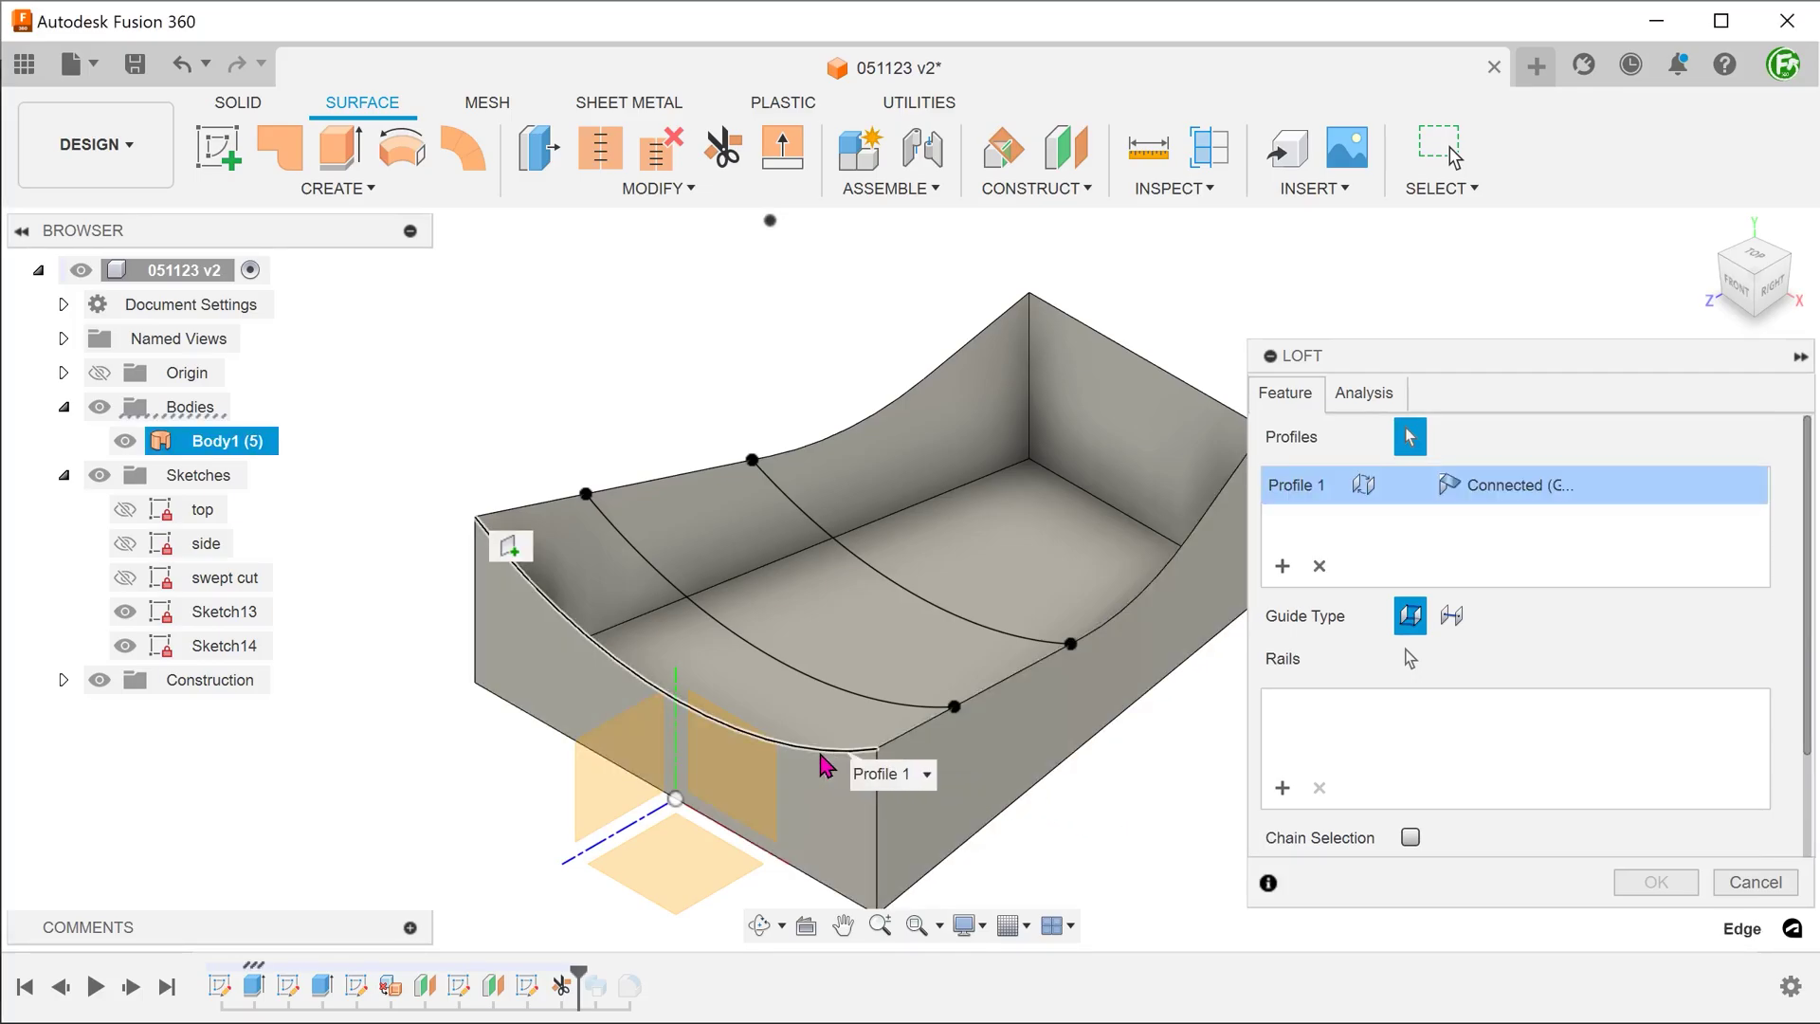
{"action": "left_click", "coordinate": [881, 705]}
{"action": "left_click", "coordinate": [1019, 645]}
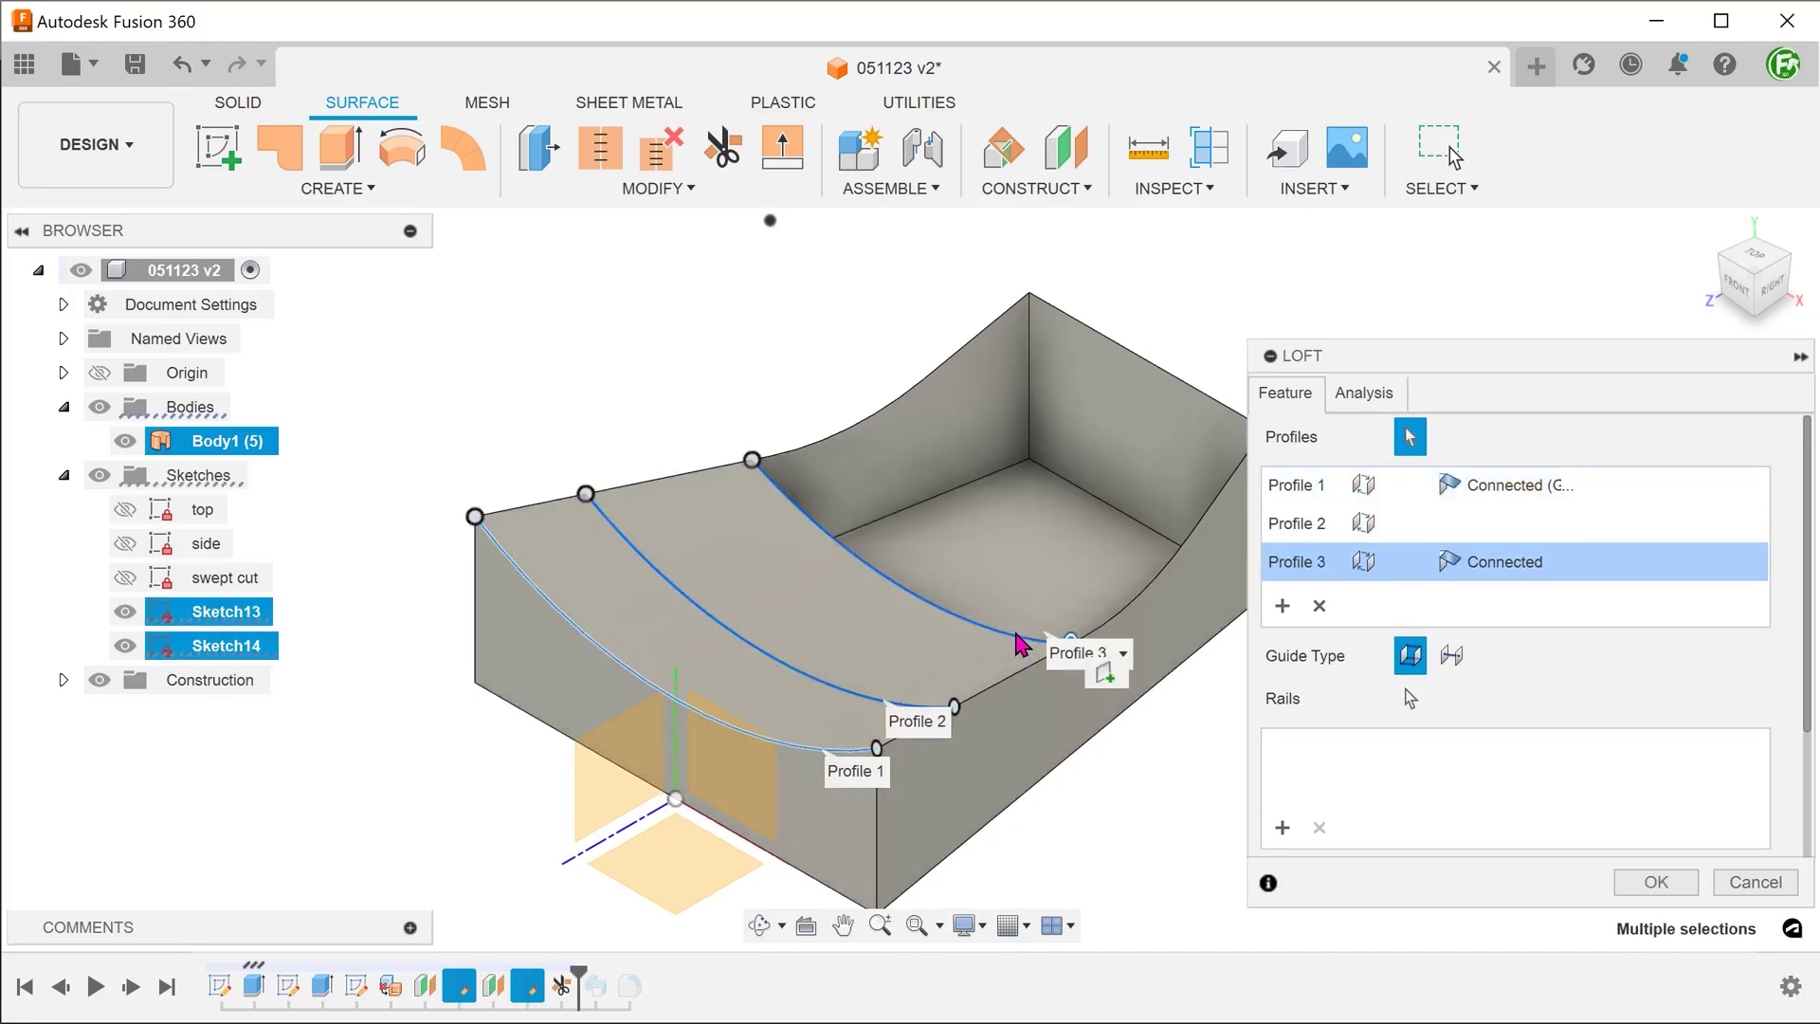
{"action": "middle_click_drag", "start_coordinate": [1022, 641], "coordinate": [962, 626]}
{"action": "left_click", "coordinate": [1102, 363]}
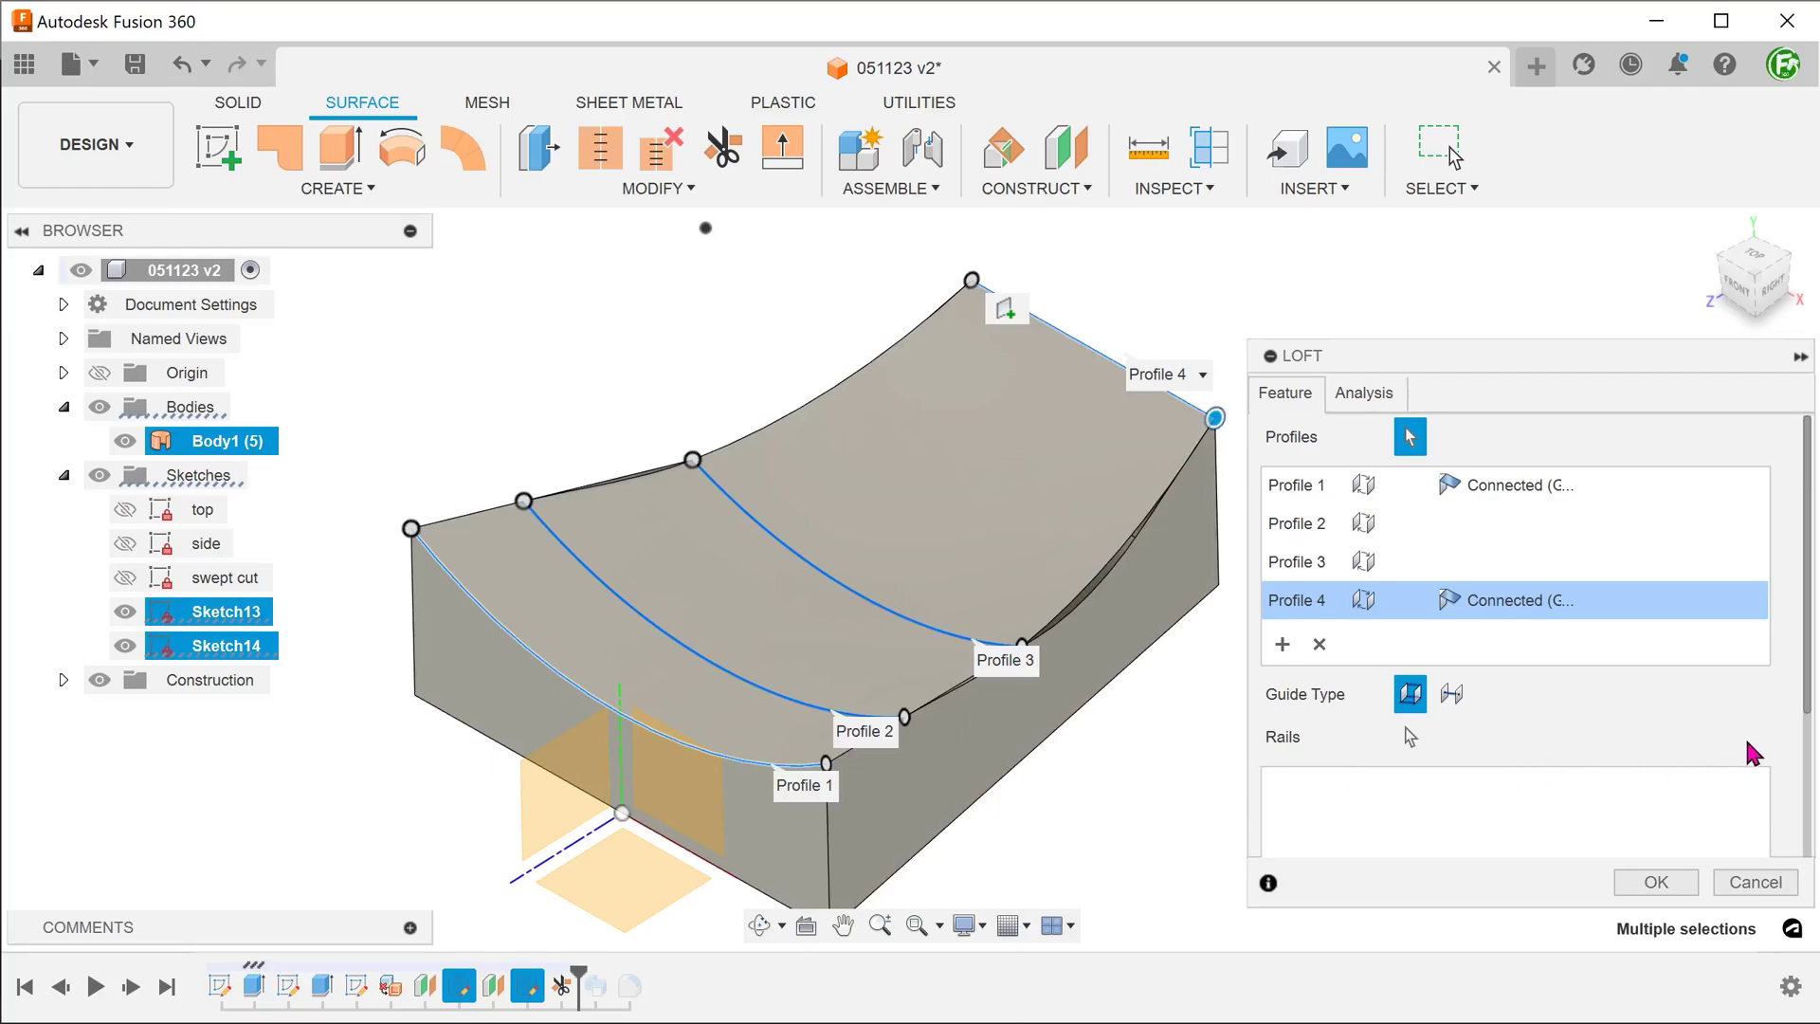
Step: Re-enable chain selection, add both top side edges as rails and create the Body4 loft
{"action": "scroll", "coordinate": [1807, 720], "scroll_direction": "down", "scroll_amount": 3}
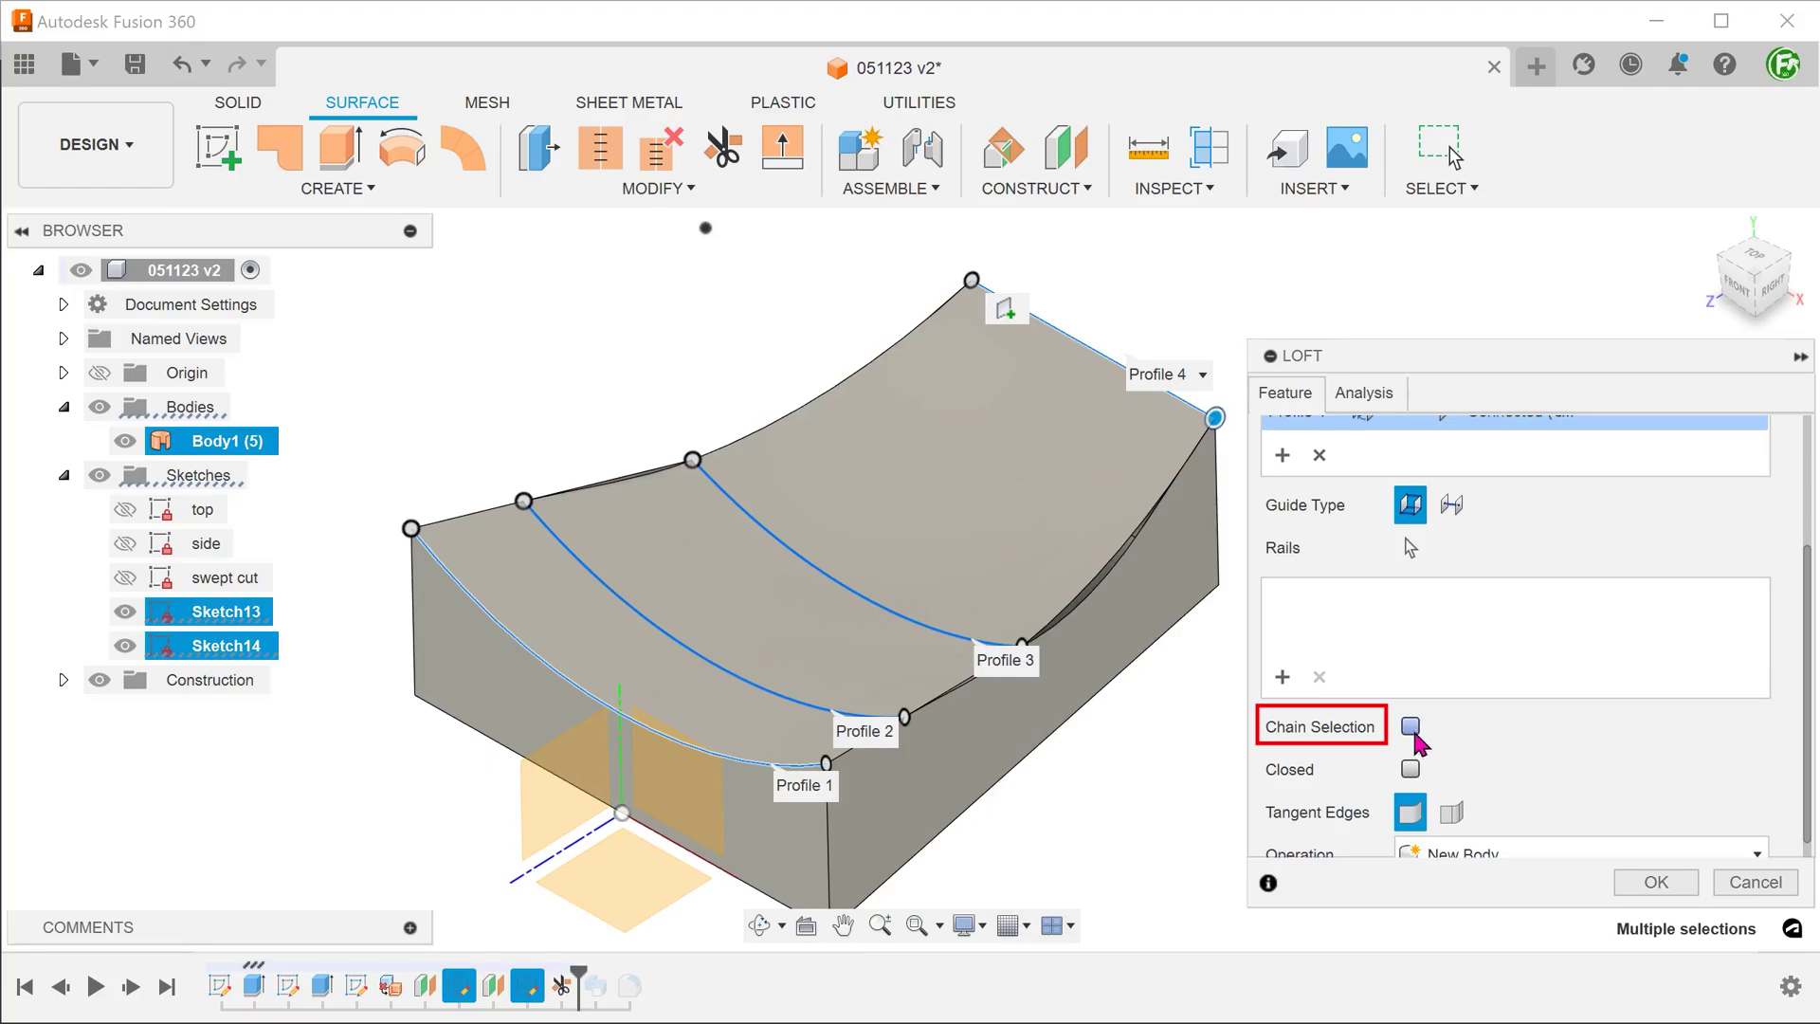
{"action": "left_click", "coordinate": [1412, 728]}
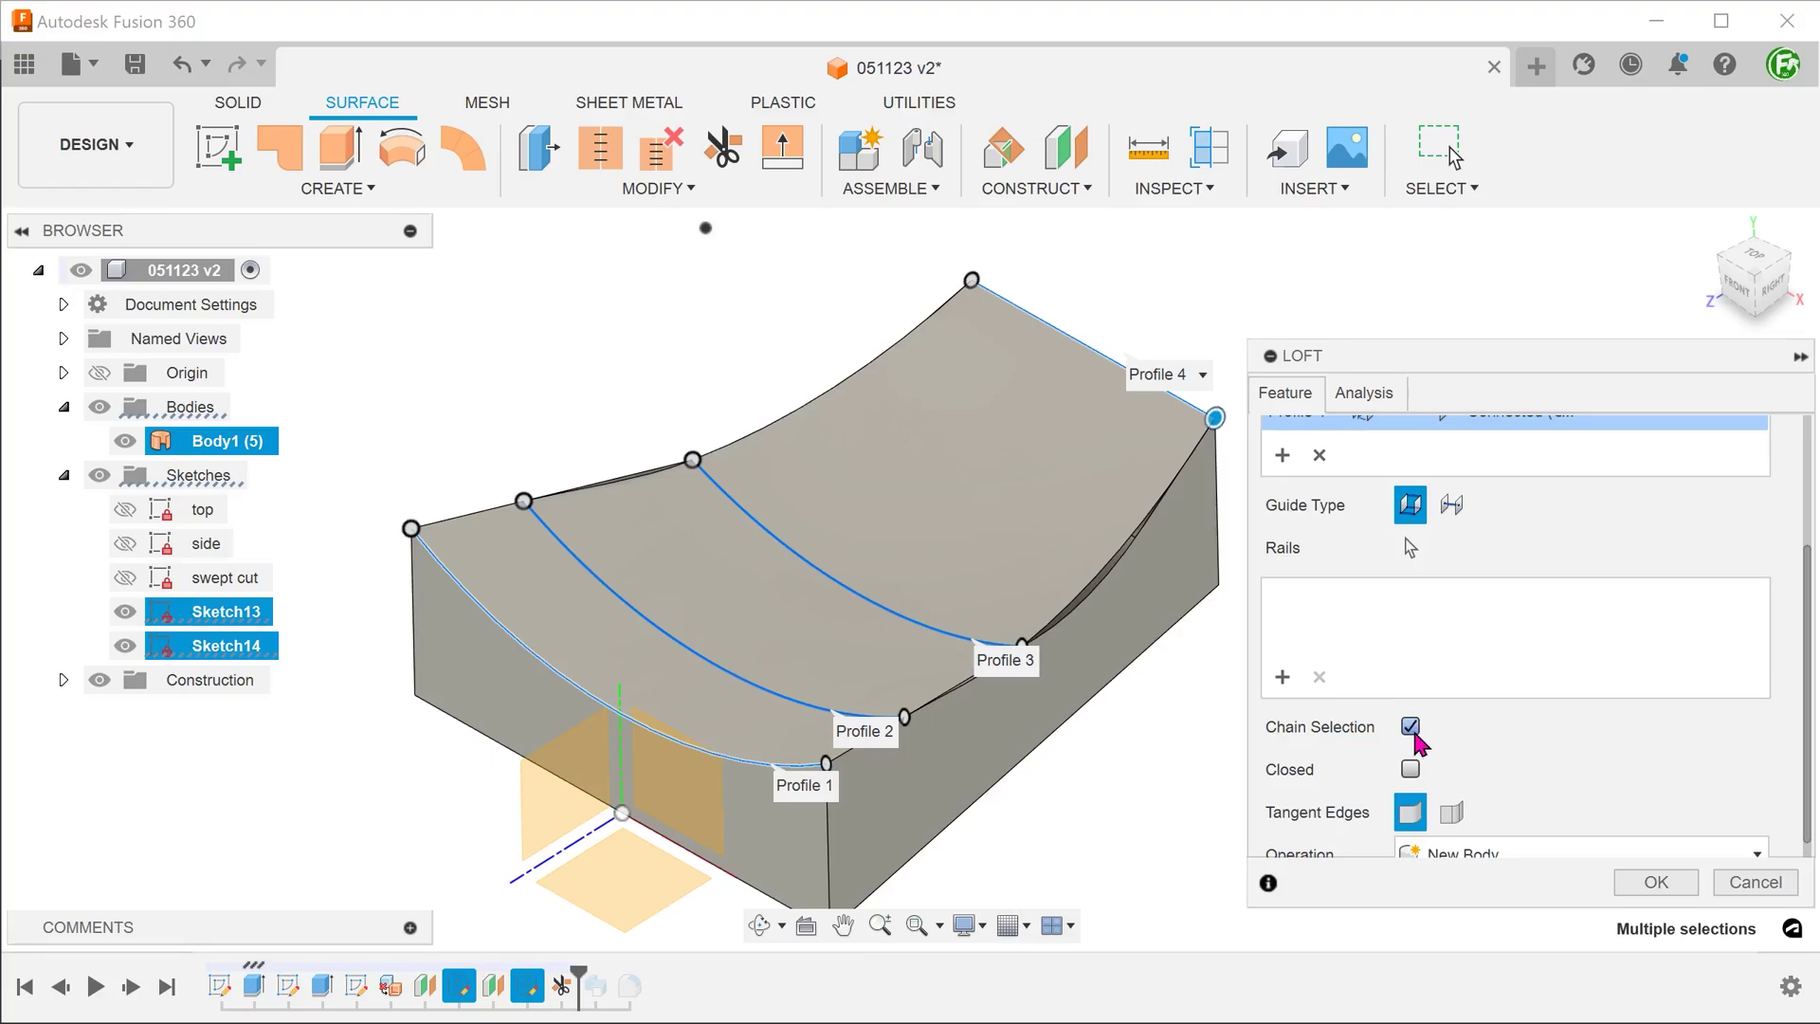
{"action": "left_click", "coordinate": [1410, 548]}
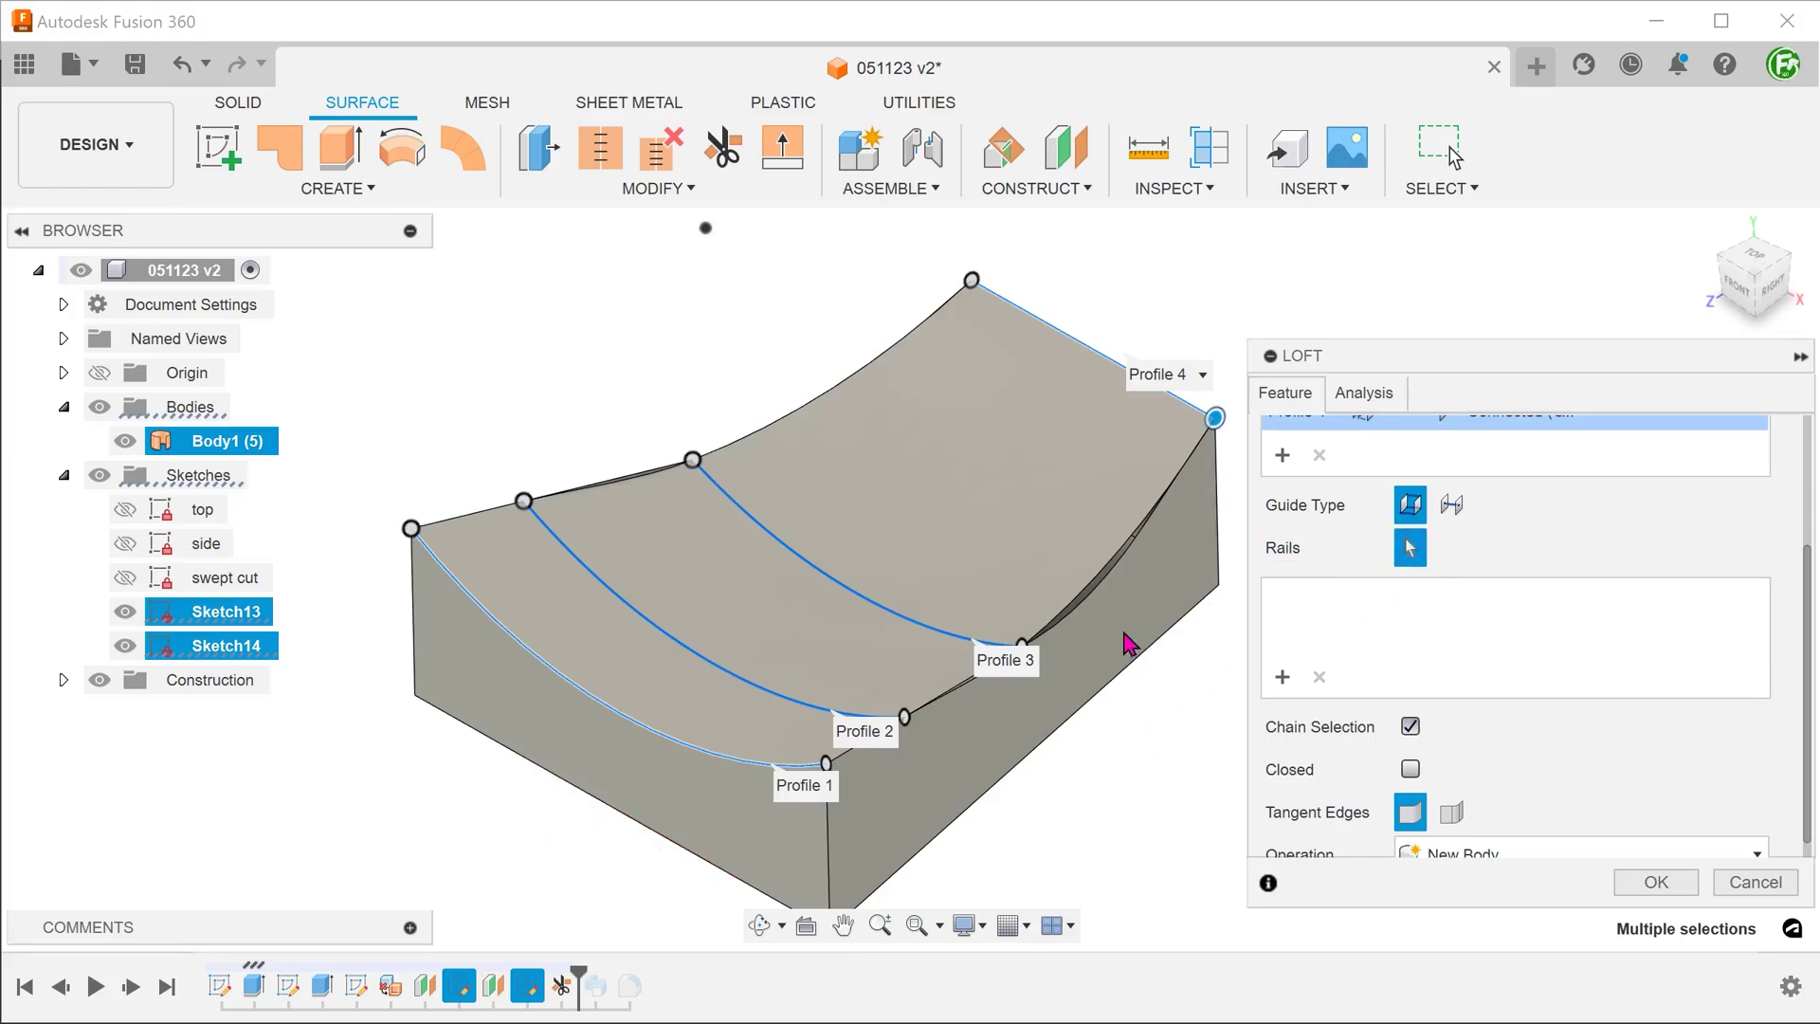
{"action": "left_click", "coordinate": [1089, 612]}
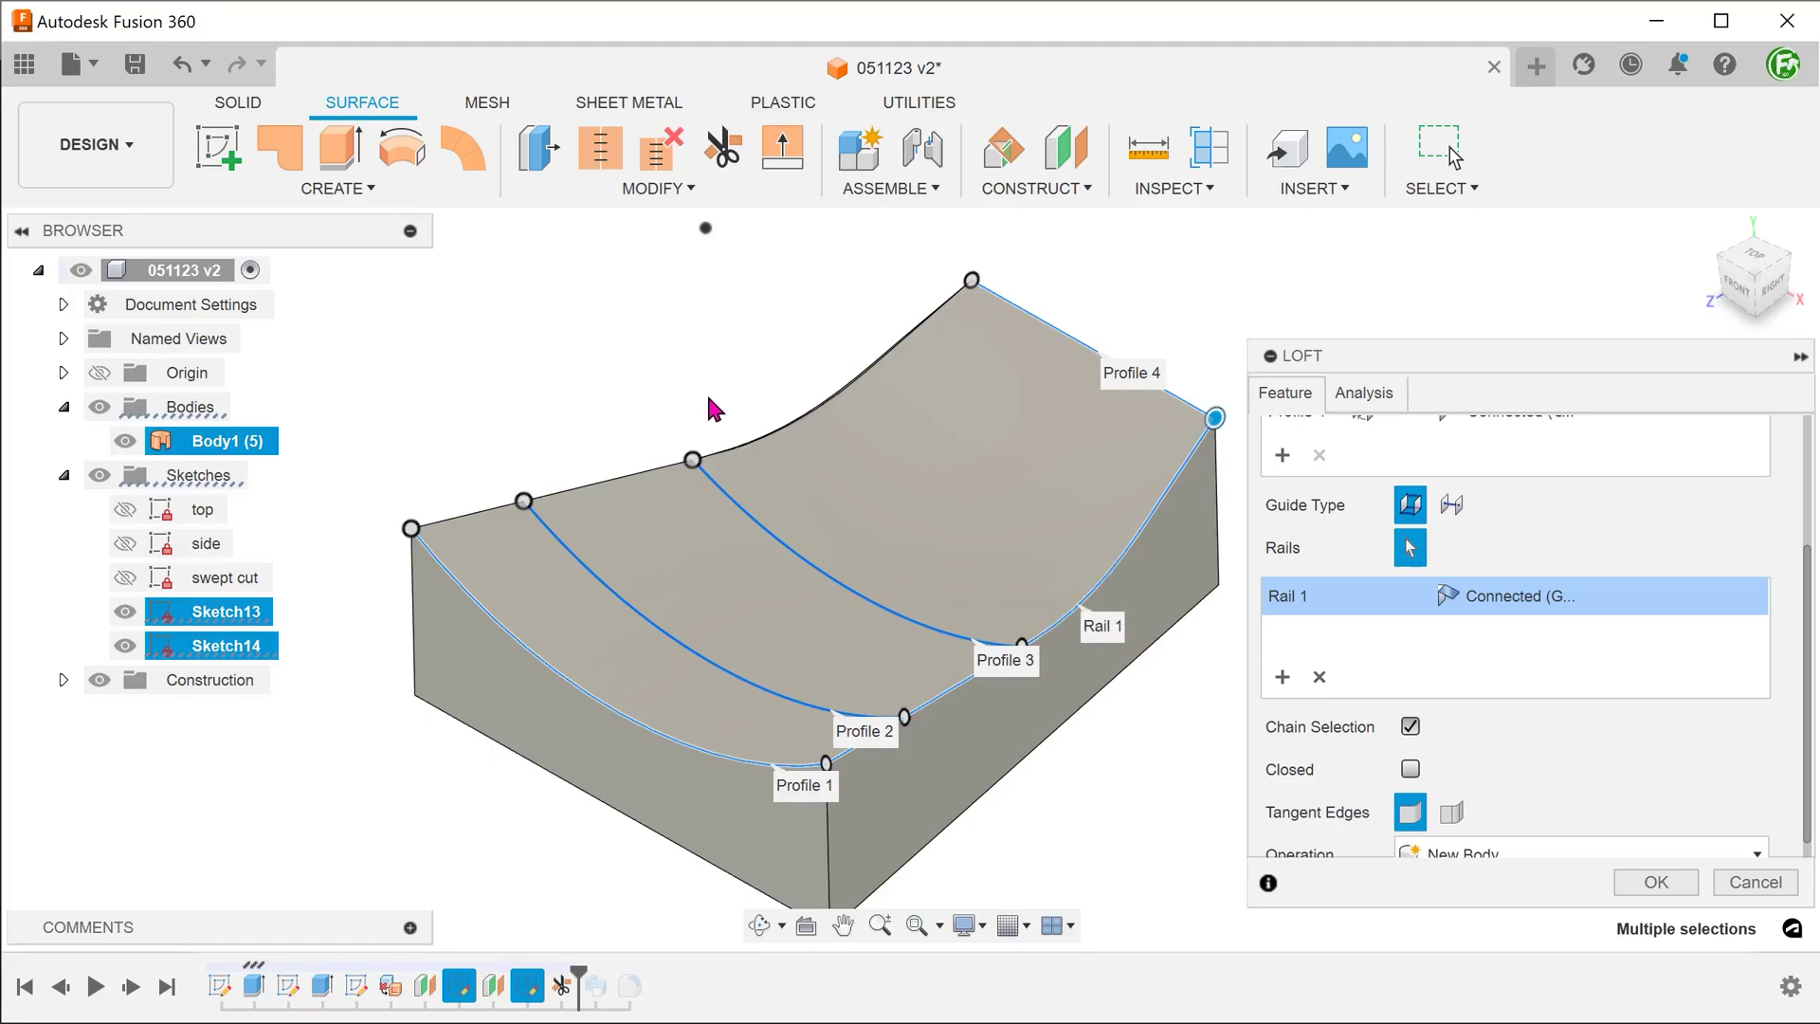
{"action": "left_click", "coordinate": [811, 422]}
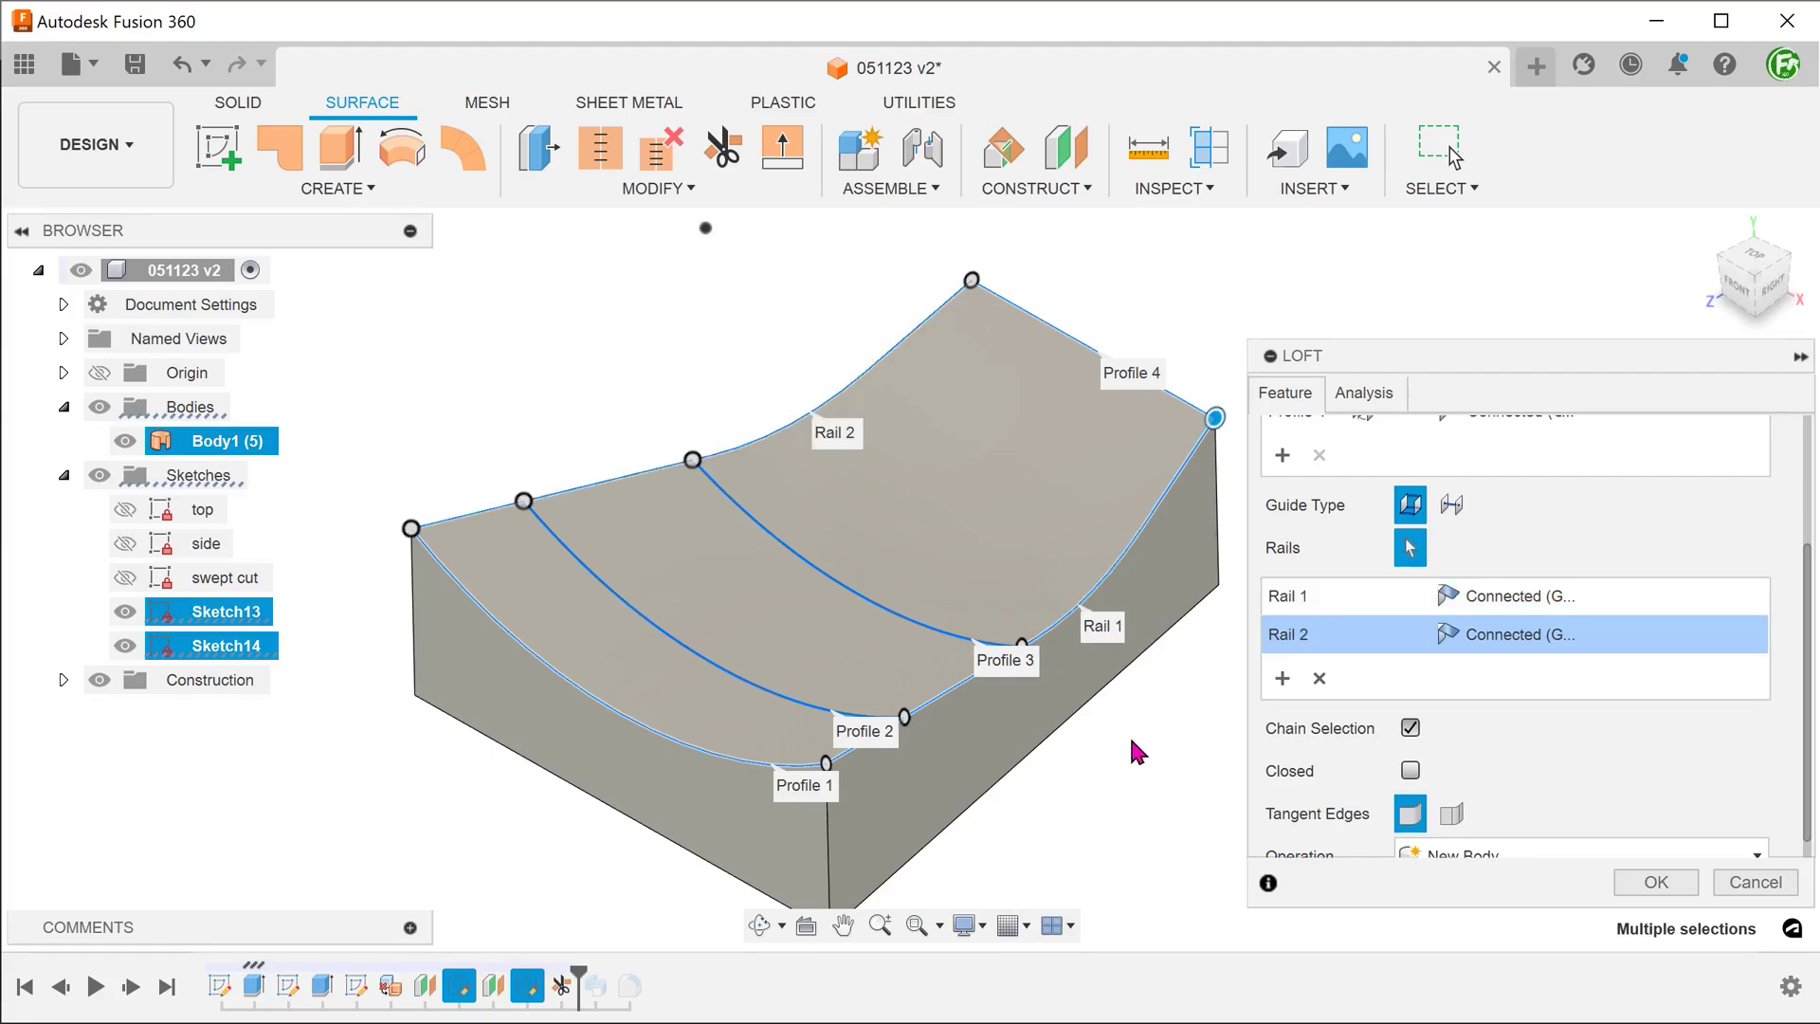
{"action": "left_click", "coordinate": [1628, 884]}
{"action": "middle_click_drag", "start_coordinate": [1345, 785], "coordinate": [1095, 621], "text": "shift"}
{"action": "left_click", "coordinate": [1095, 621]}
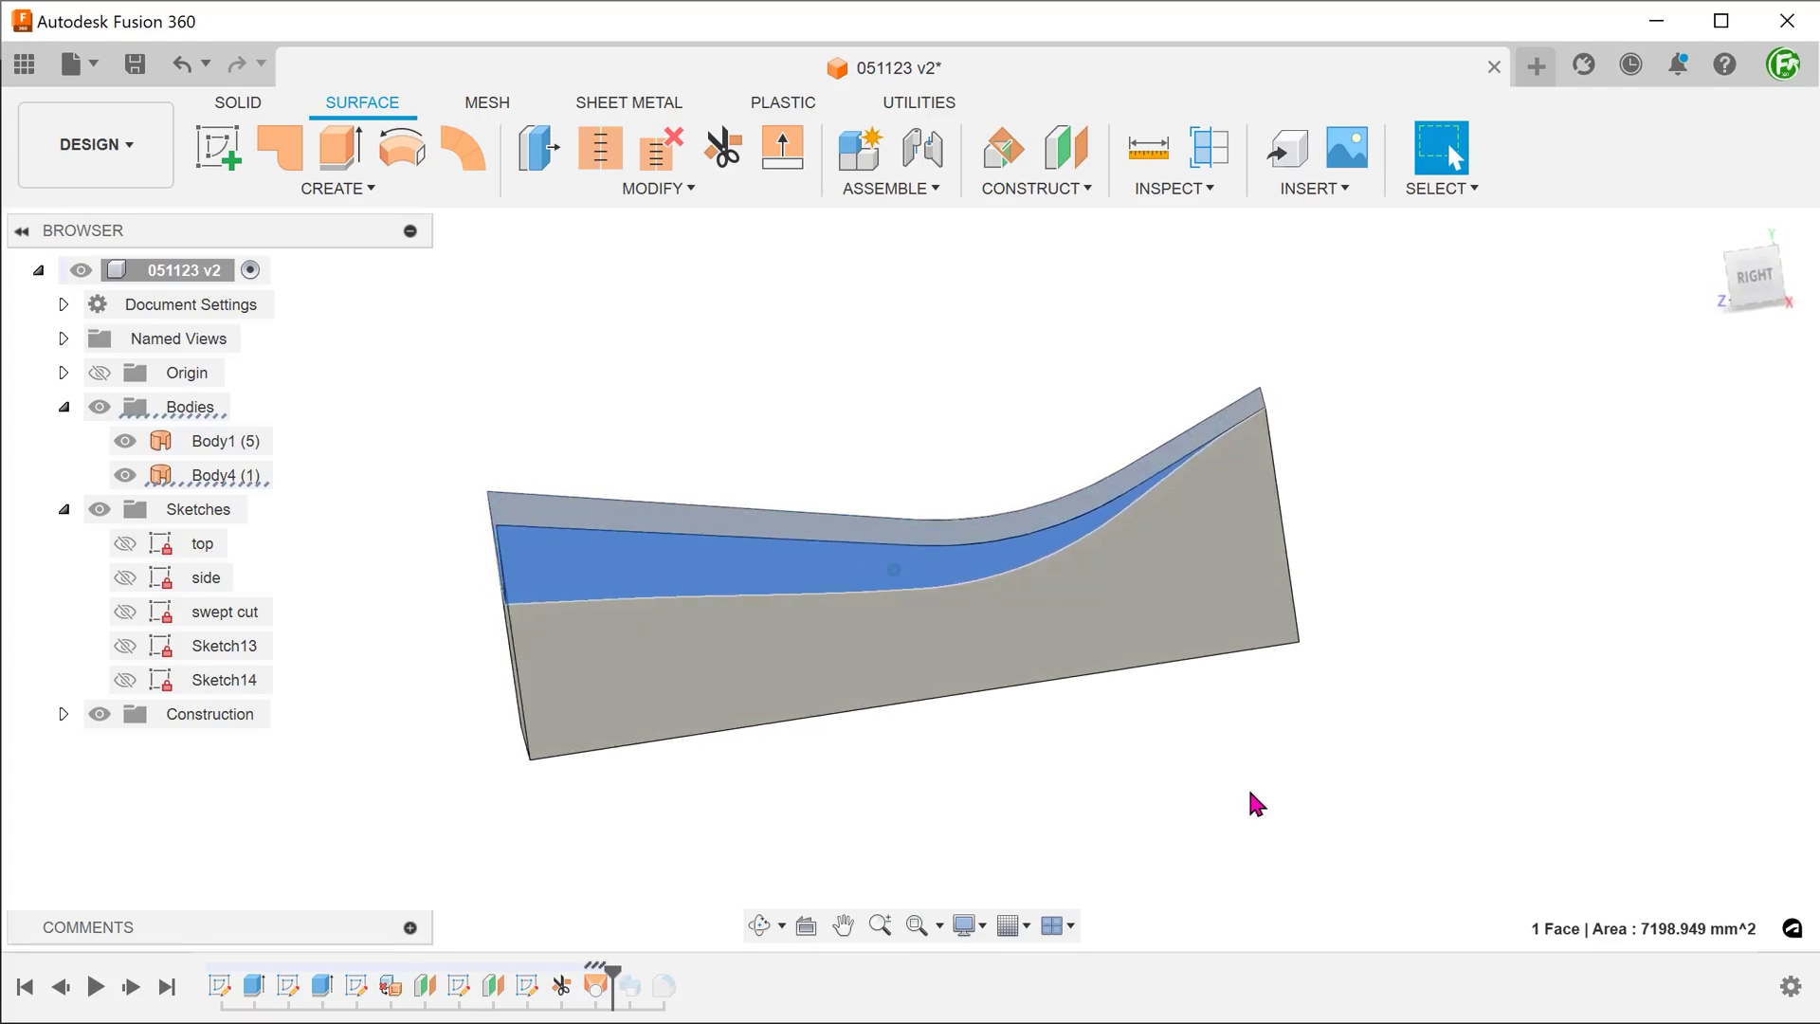
{"action": "left_click", "coordinate": [1272, 795]}
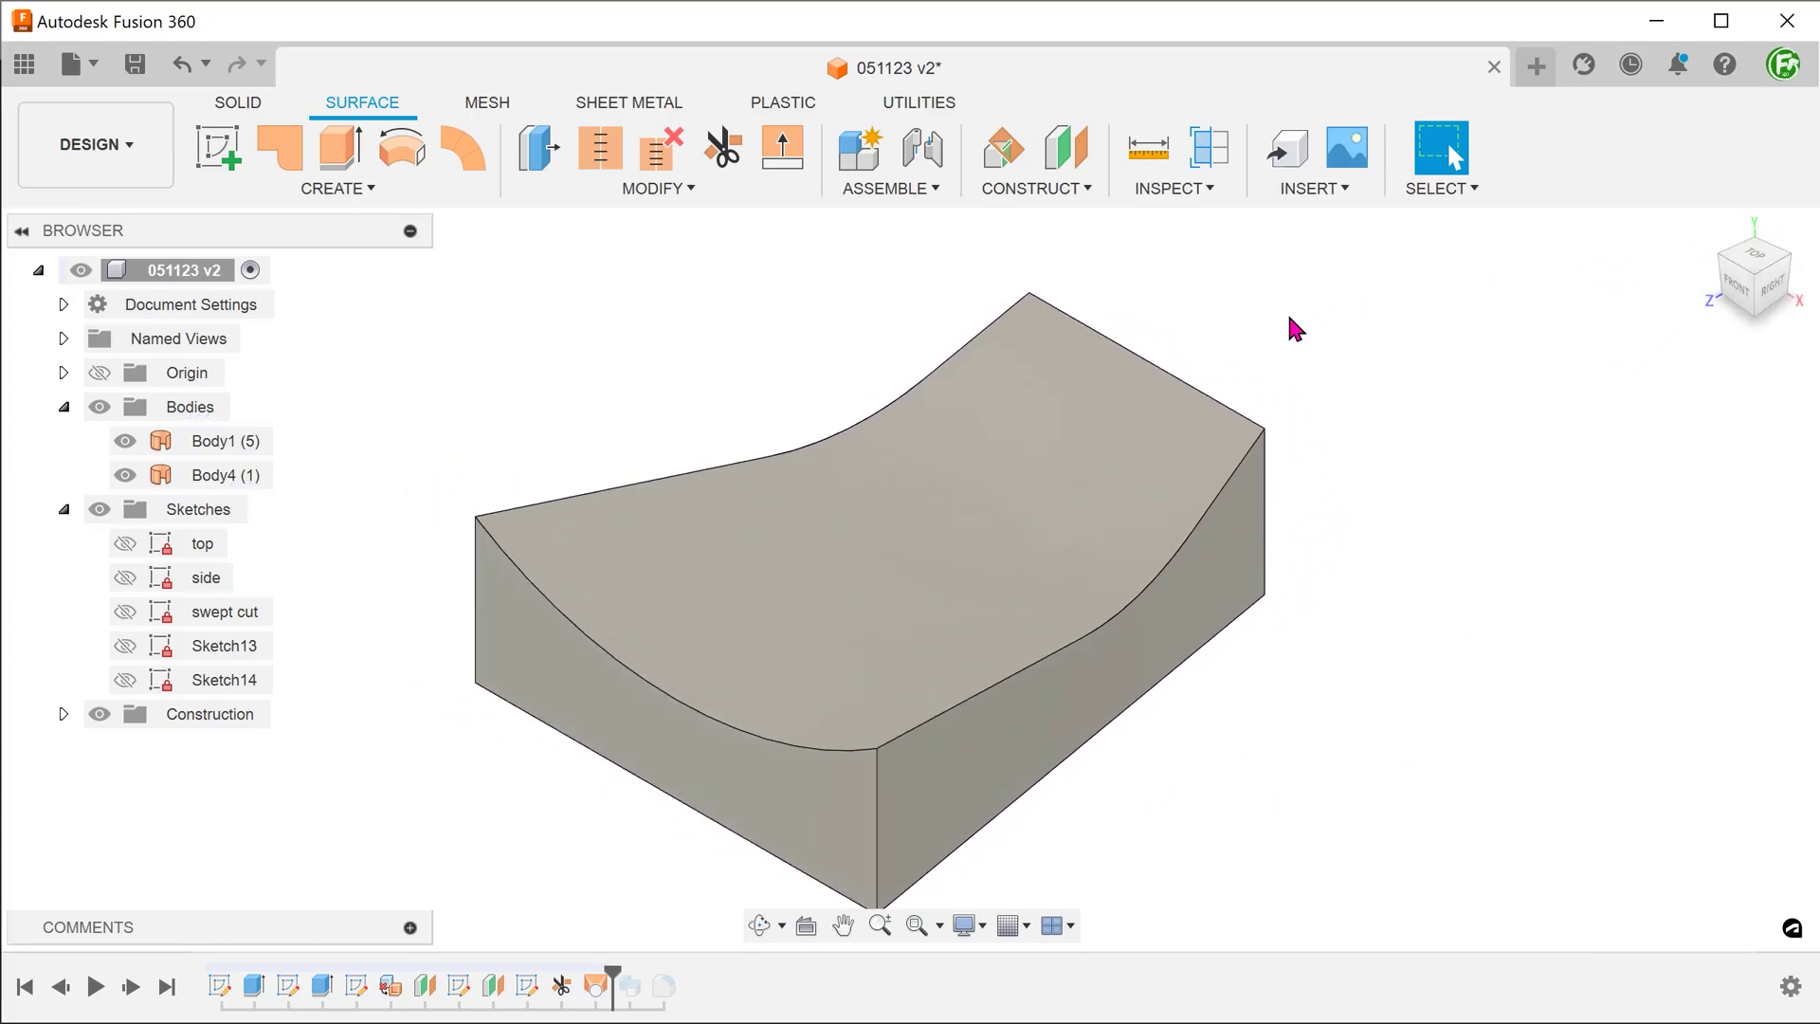
Step: Stitch Body1 and the lofted Body4 together into the single closed body Body5
{"action": "left_click", "coordinate": [688, 190]}
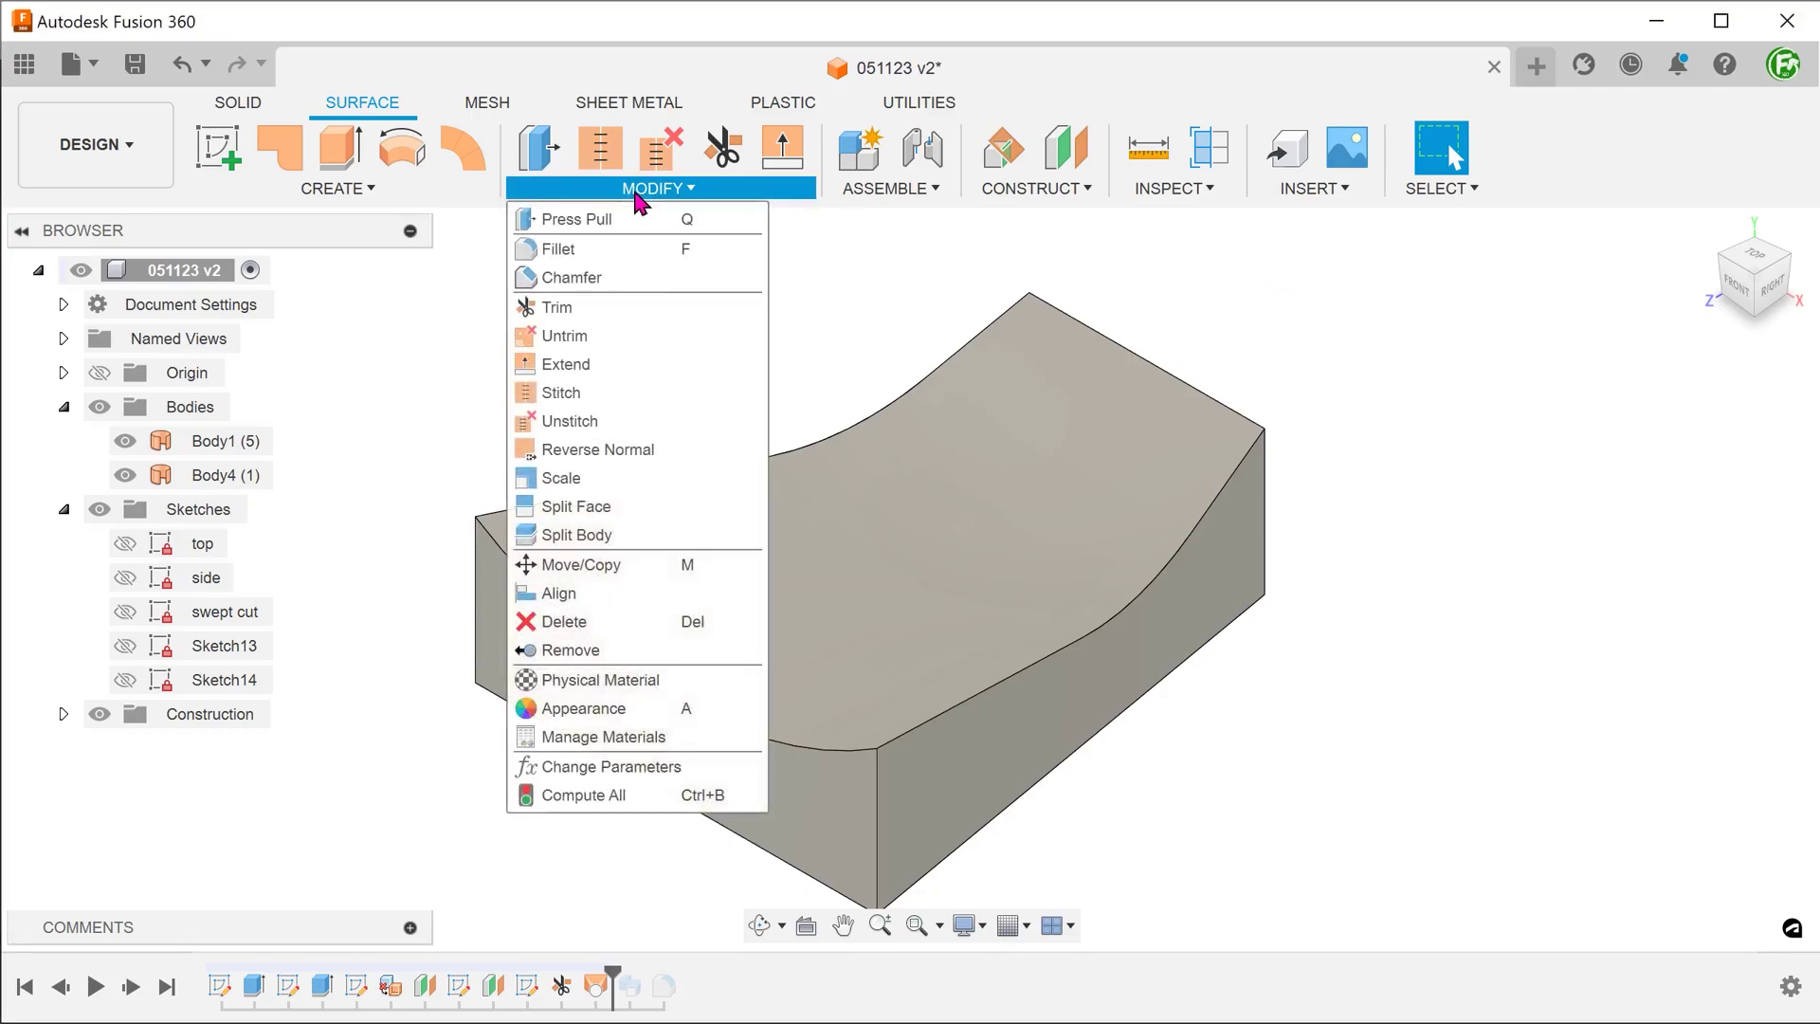
{"action": "left_click", "coordinate": [595, 396]}
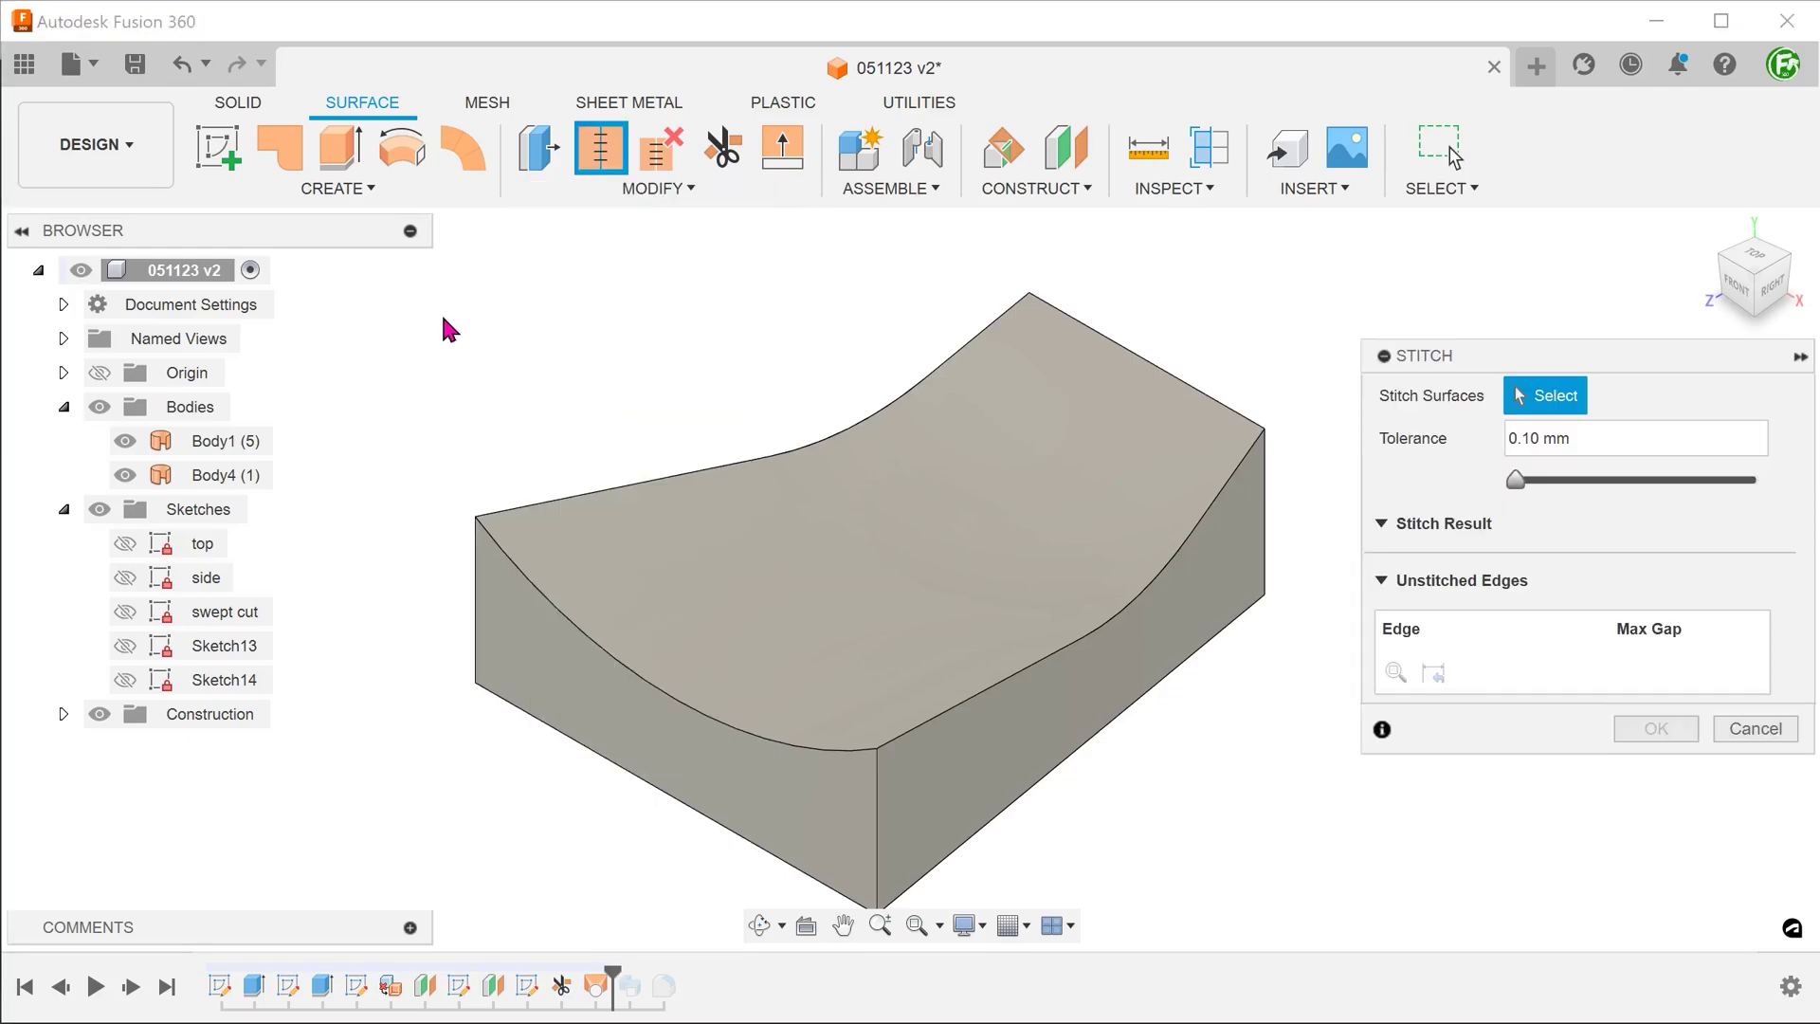
{"action": "left_click_drag", "start_coordinate": [447, 232], "coordinate": [1324, 948]}
{"action": "left_click", "coordinate": [1654, 858]}
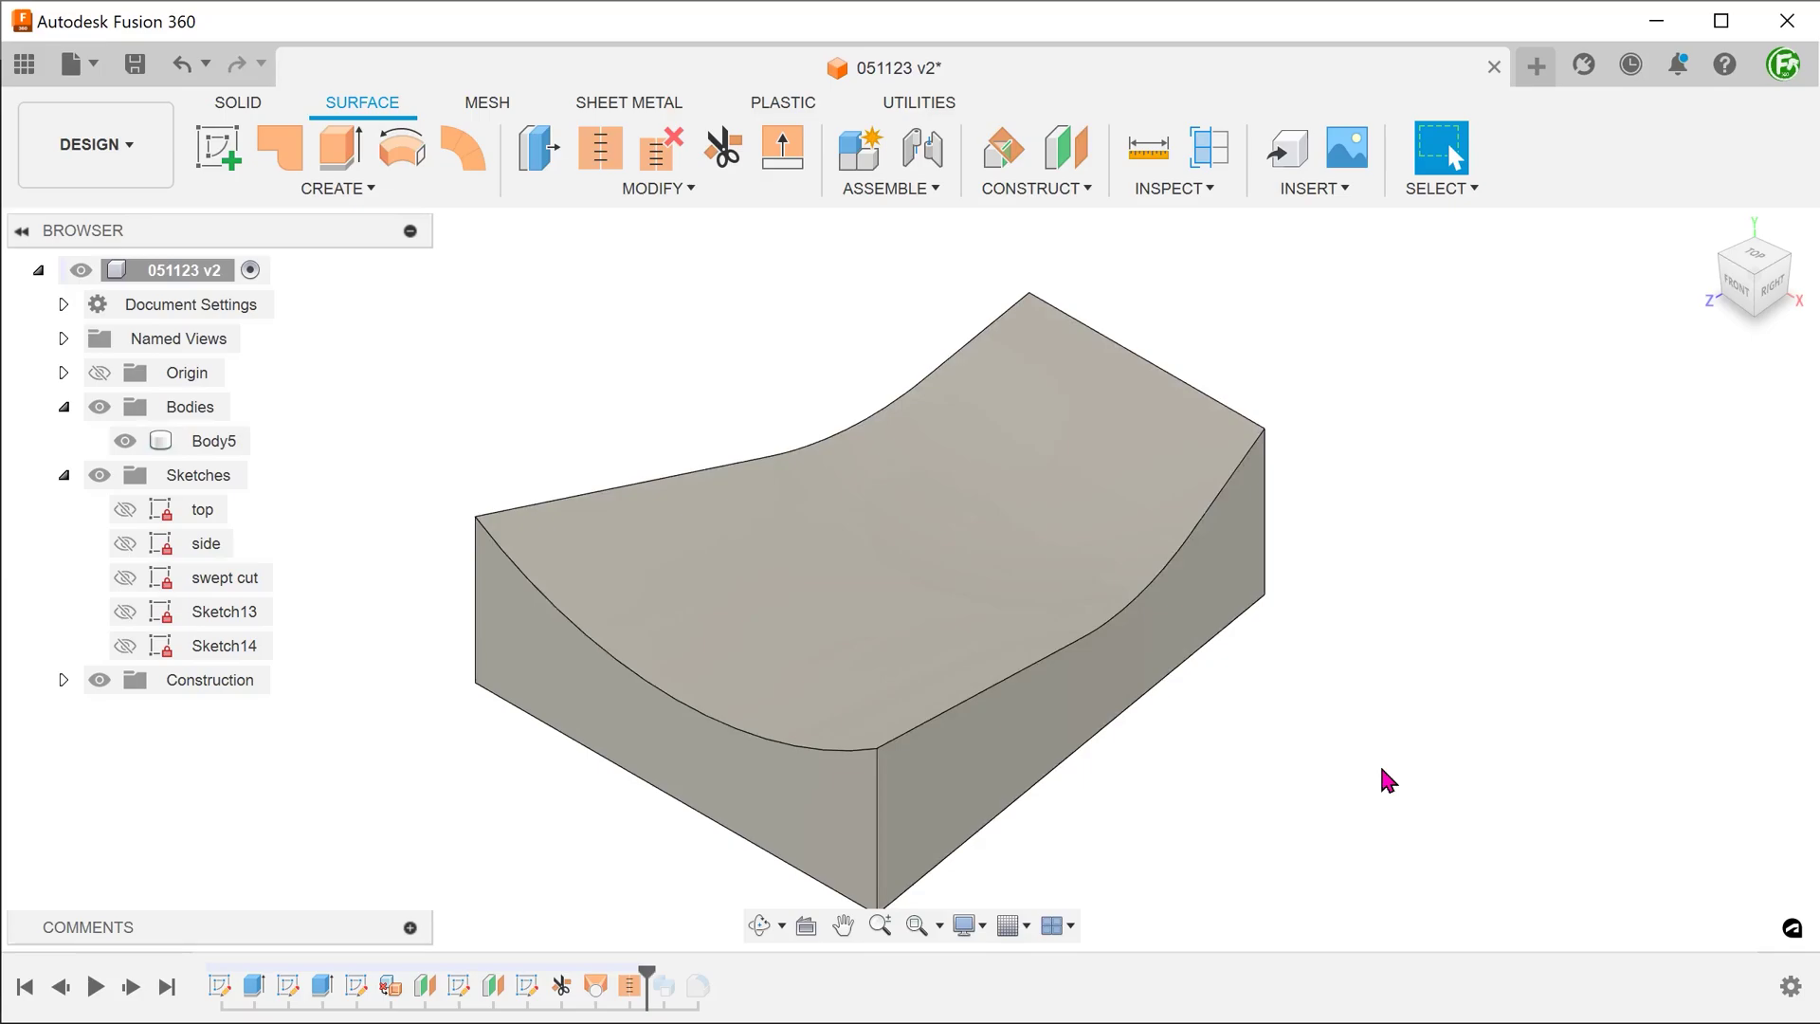
Step: Fillet Body5's four vertical corner edges with a 20 mm radius
{"action": "key", "text": "f"}
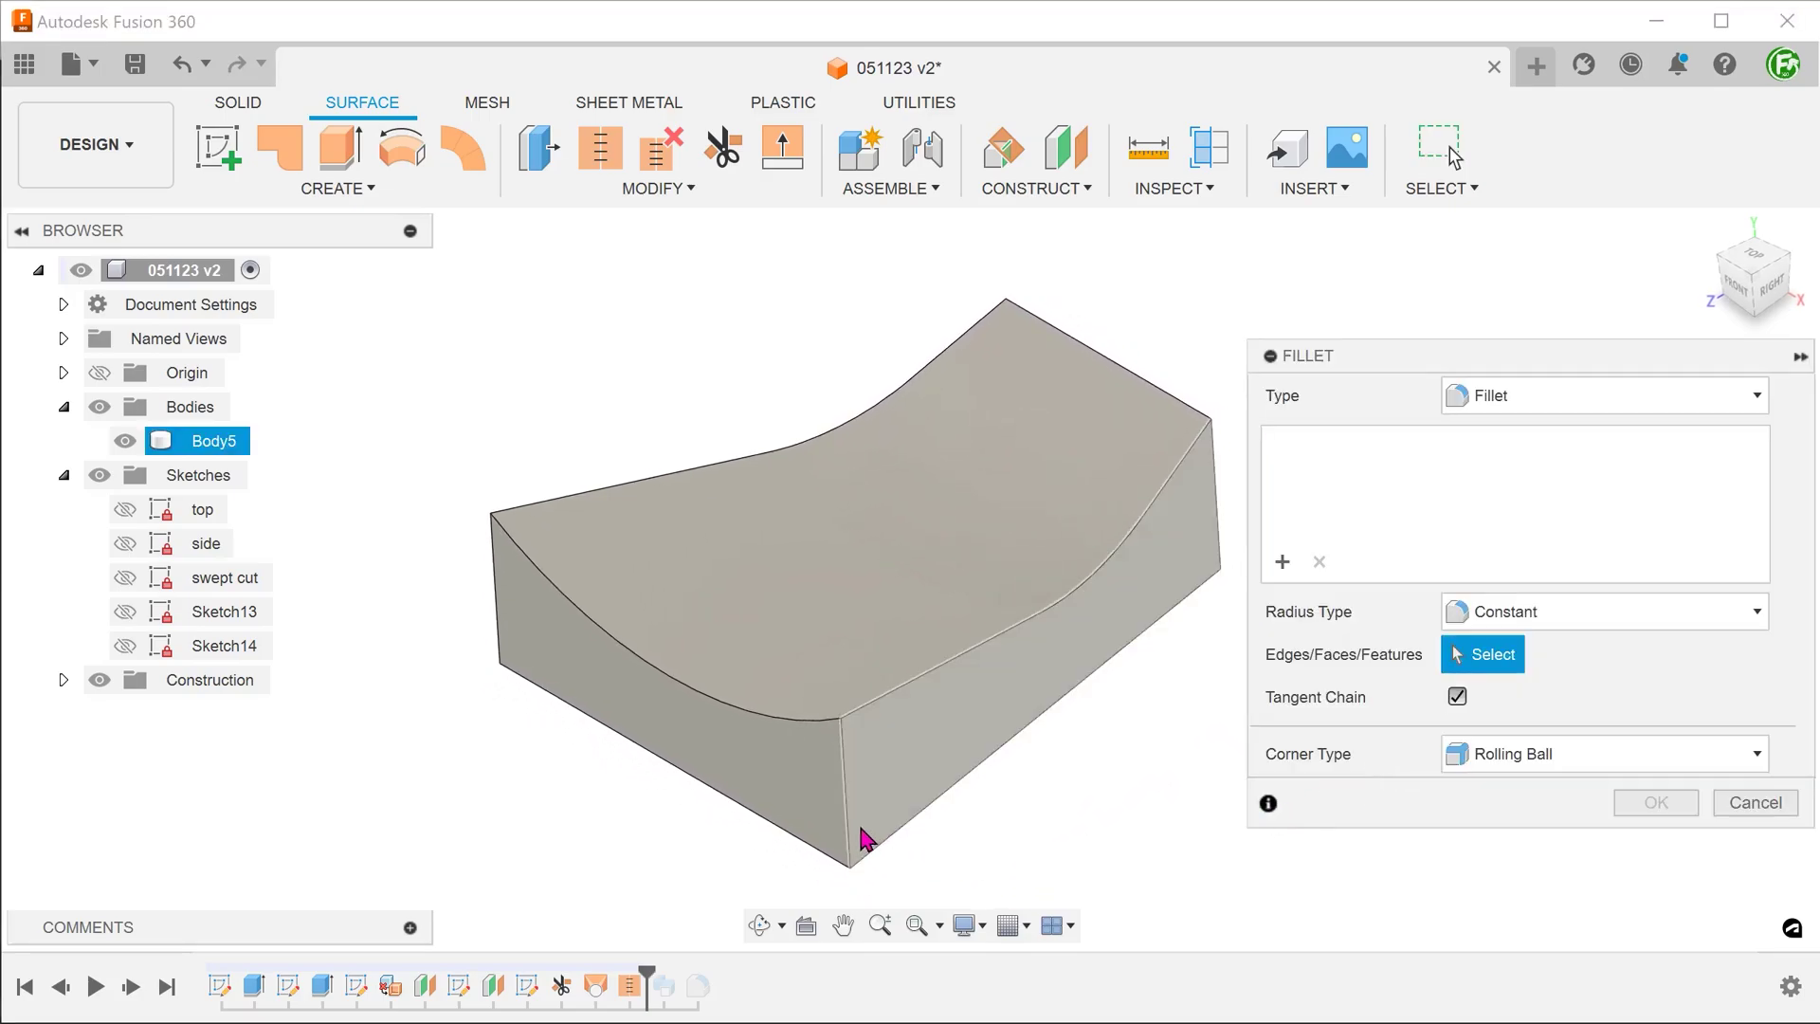
{"action": "left_click", "coordinate": [858, 835]}
{"action": "left_click", "coordinate": [493, 628]}
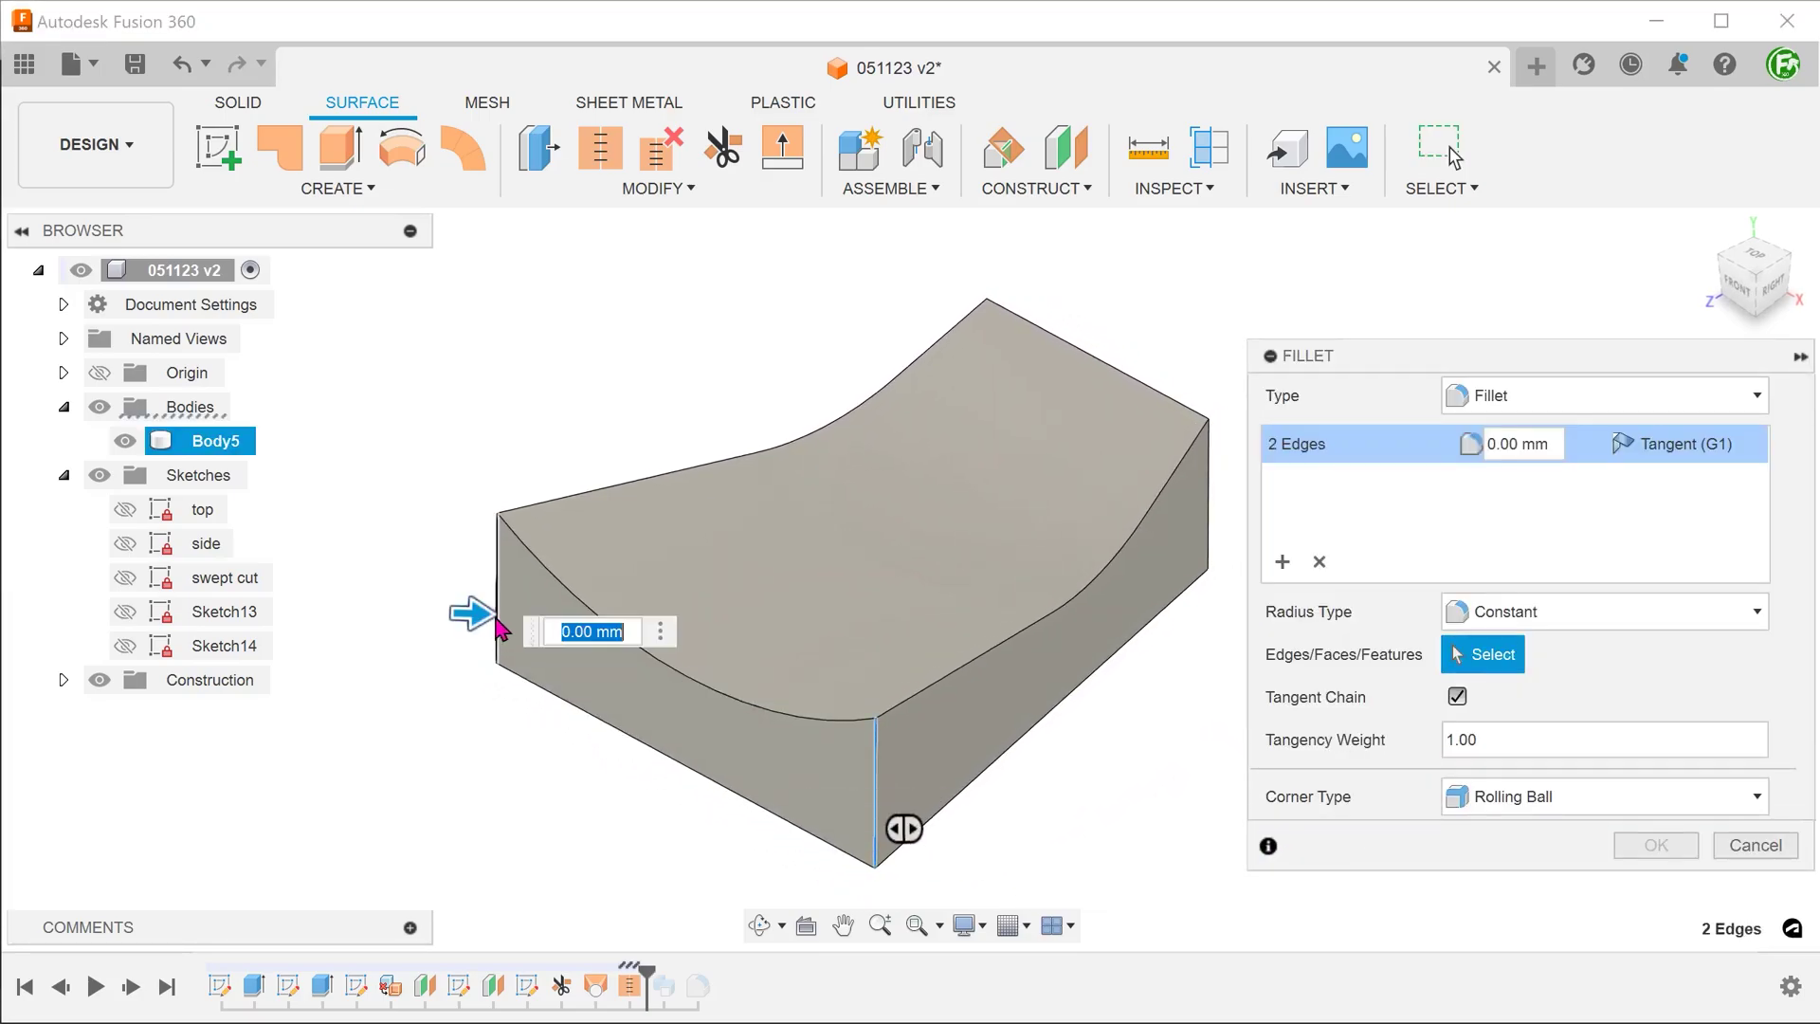
{"action": "middle_click_drag", "start_coordinate": [468, 617], "coordinate": [1081, 617], "text": "shift"}
{"action": "left_click", "coordinate": [1079, 600]}
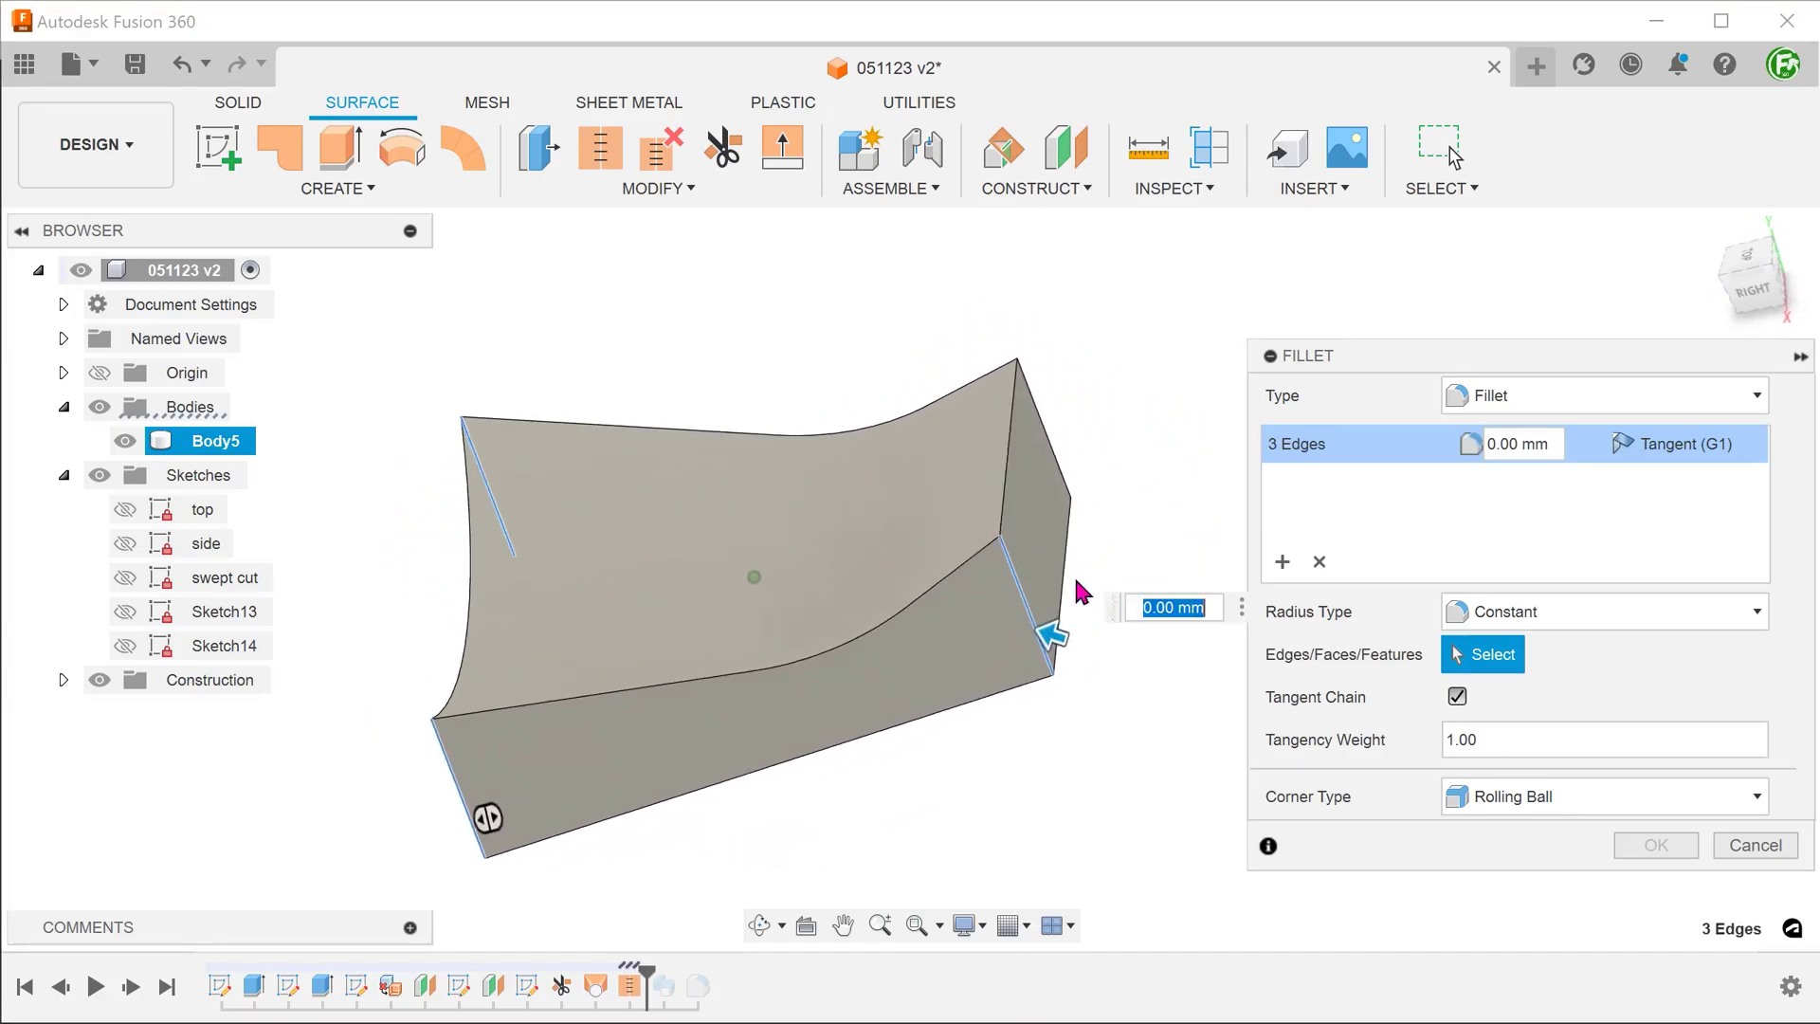
{"action": "left_click", "coordinate": [1067, 484]}
{"action": "type", "text": "20"}
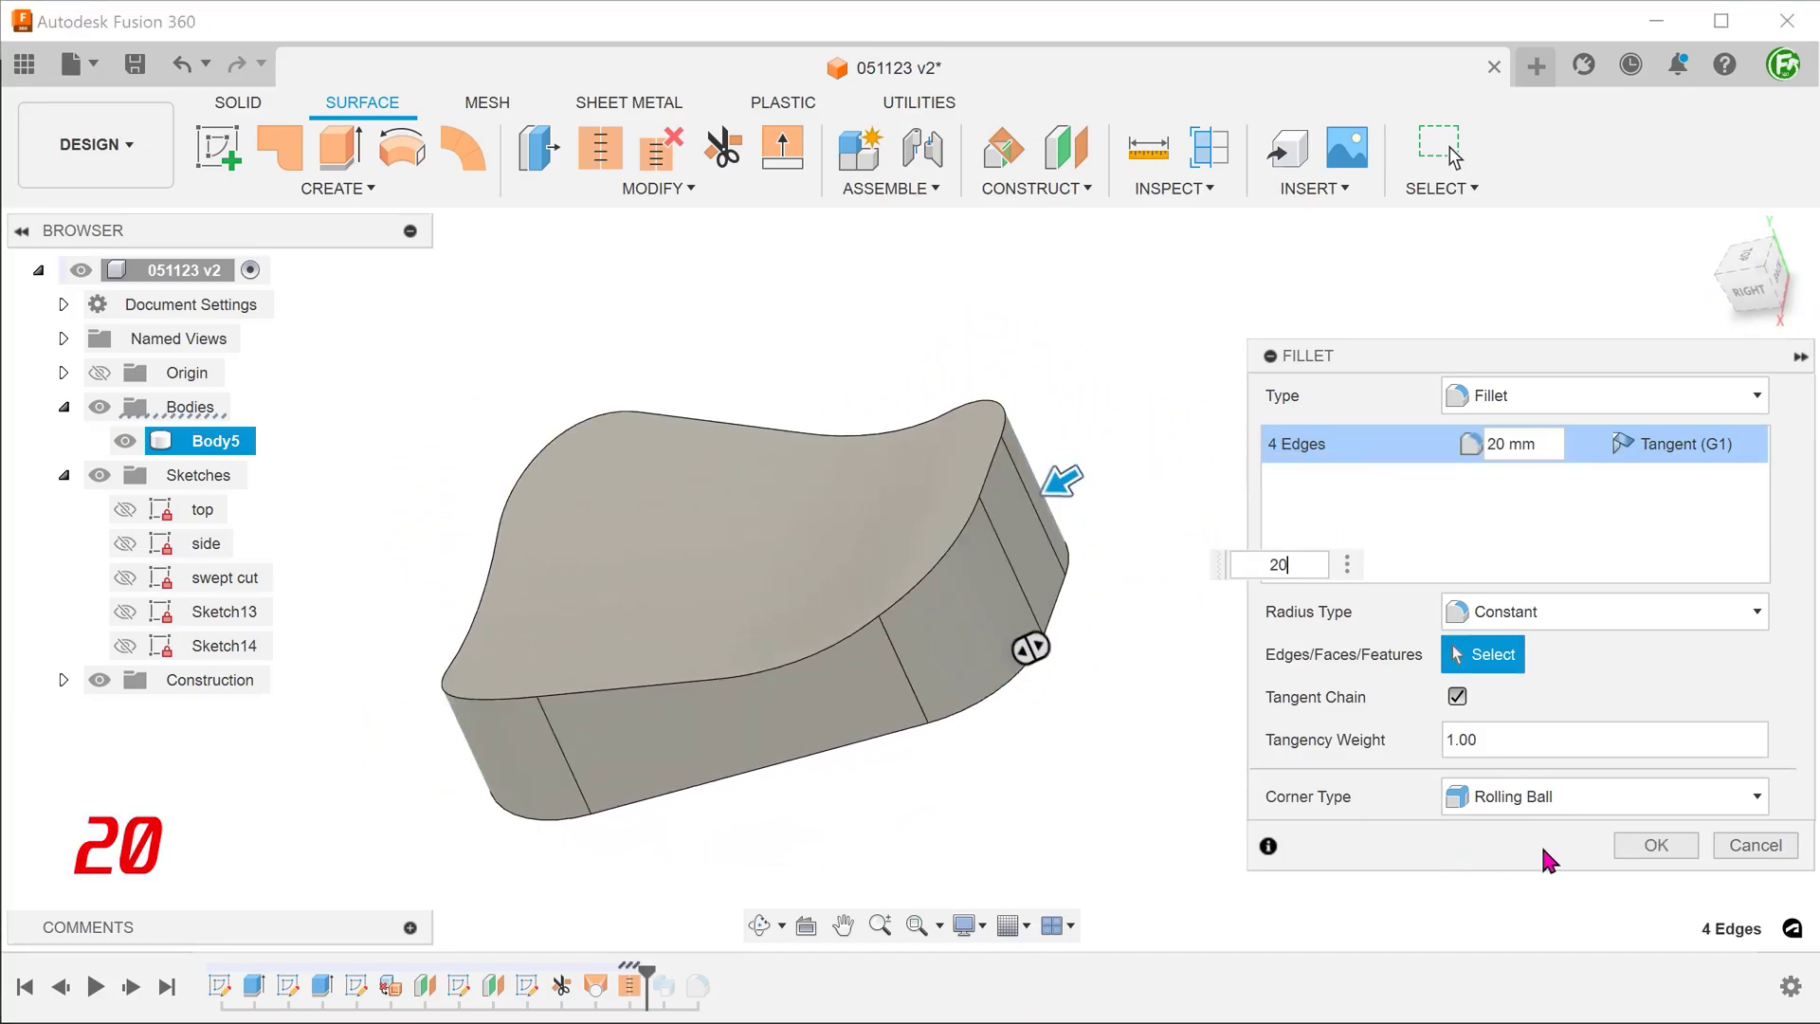
{"action": "left_click", "coordinate": [1656, 845]}
{"action": "middle_click_drag", "start_coordinate": [1350, 740], "coordinate": [1450, 453], "text": "shift"}
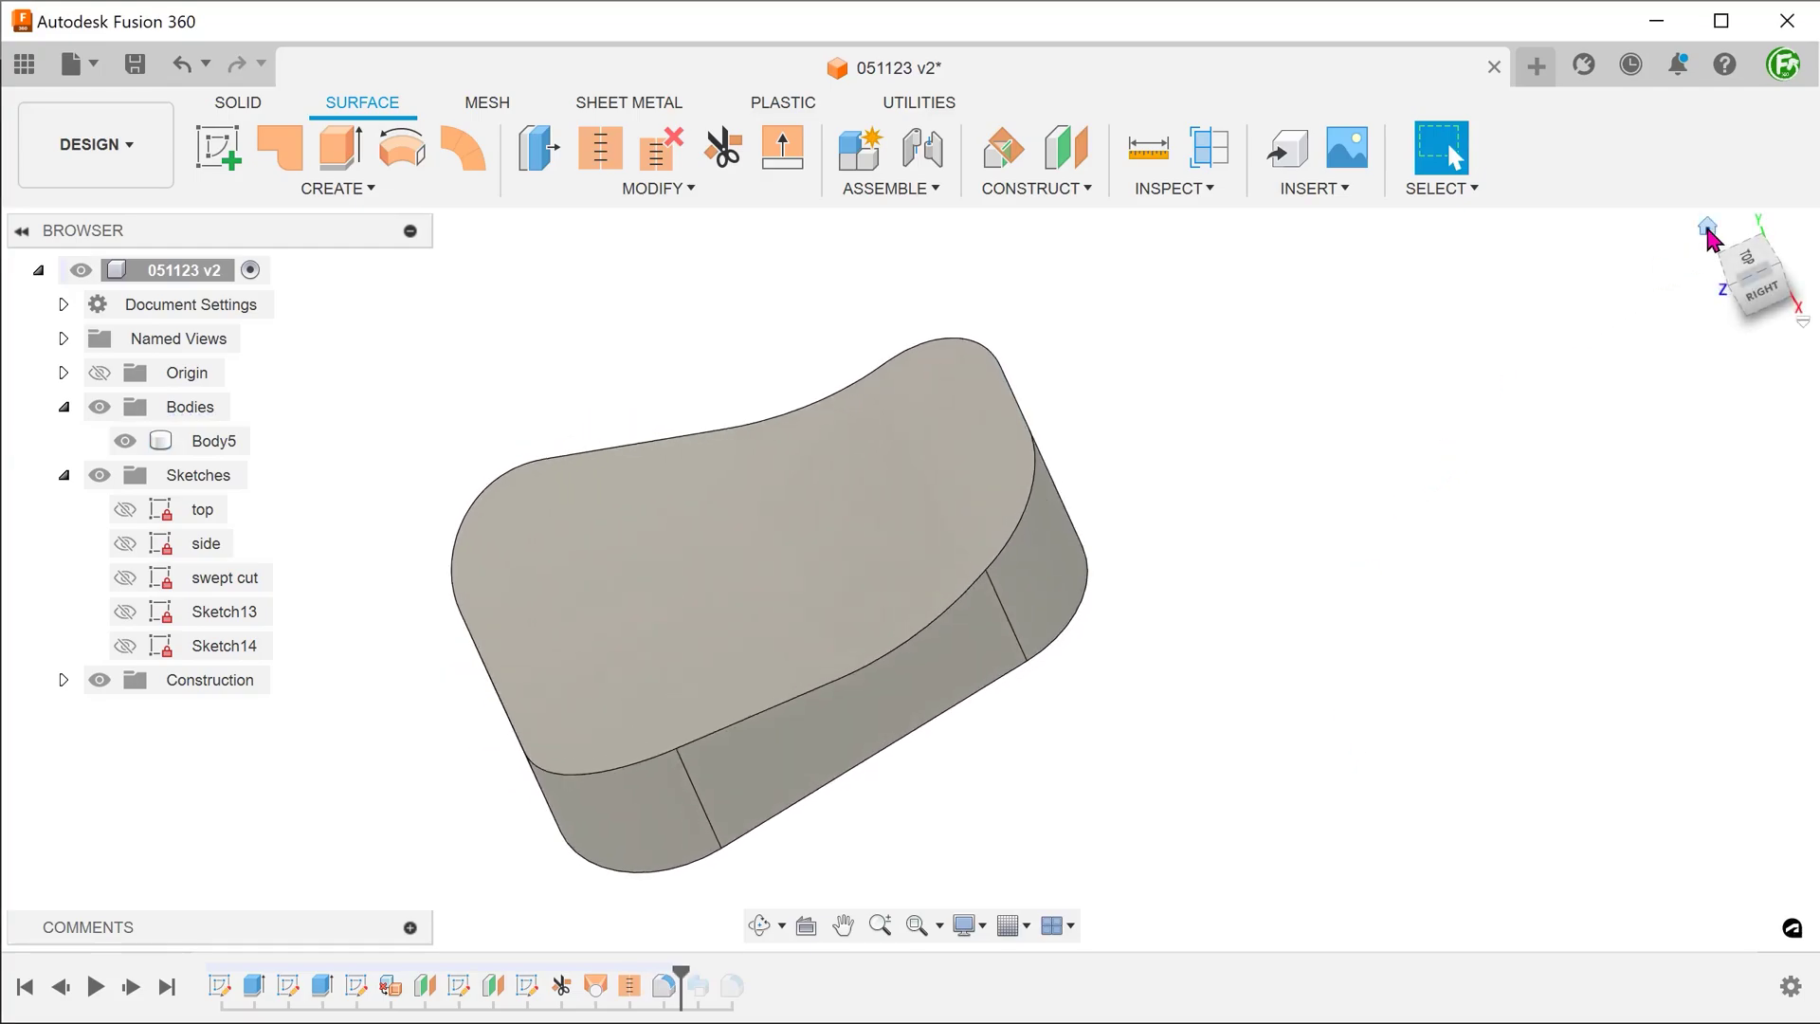
{"action": "left_click", "coordinate": [1712, 232]}
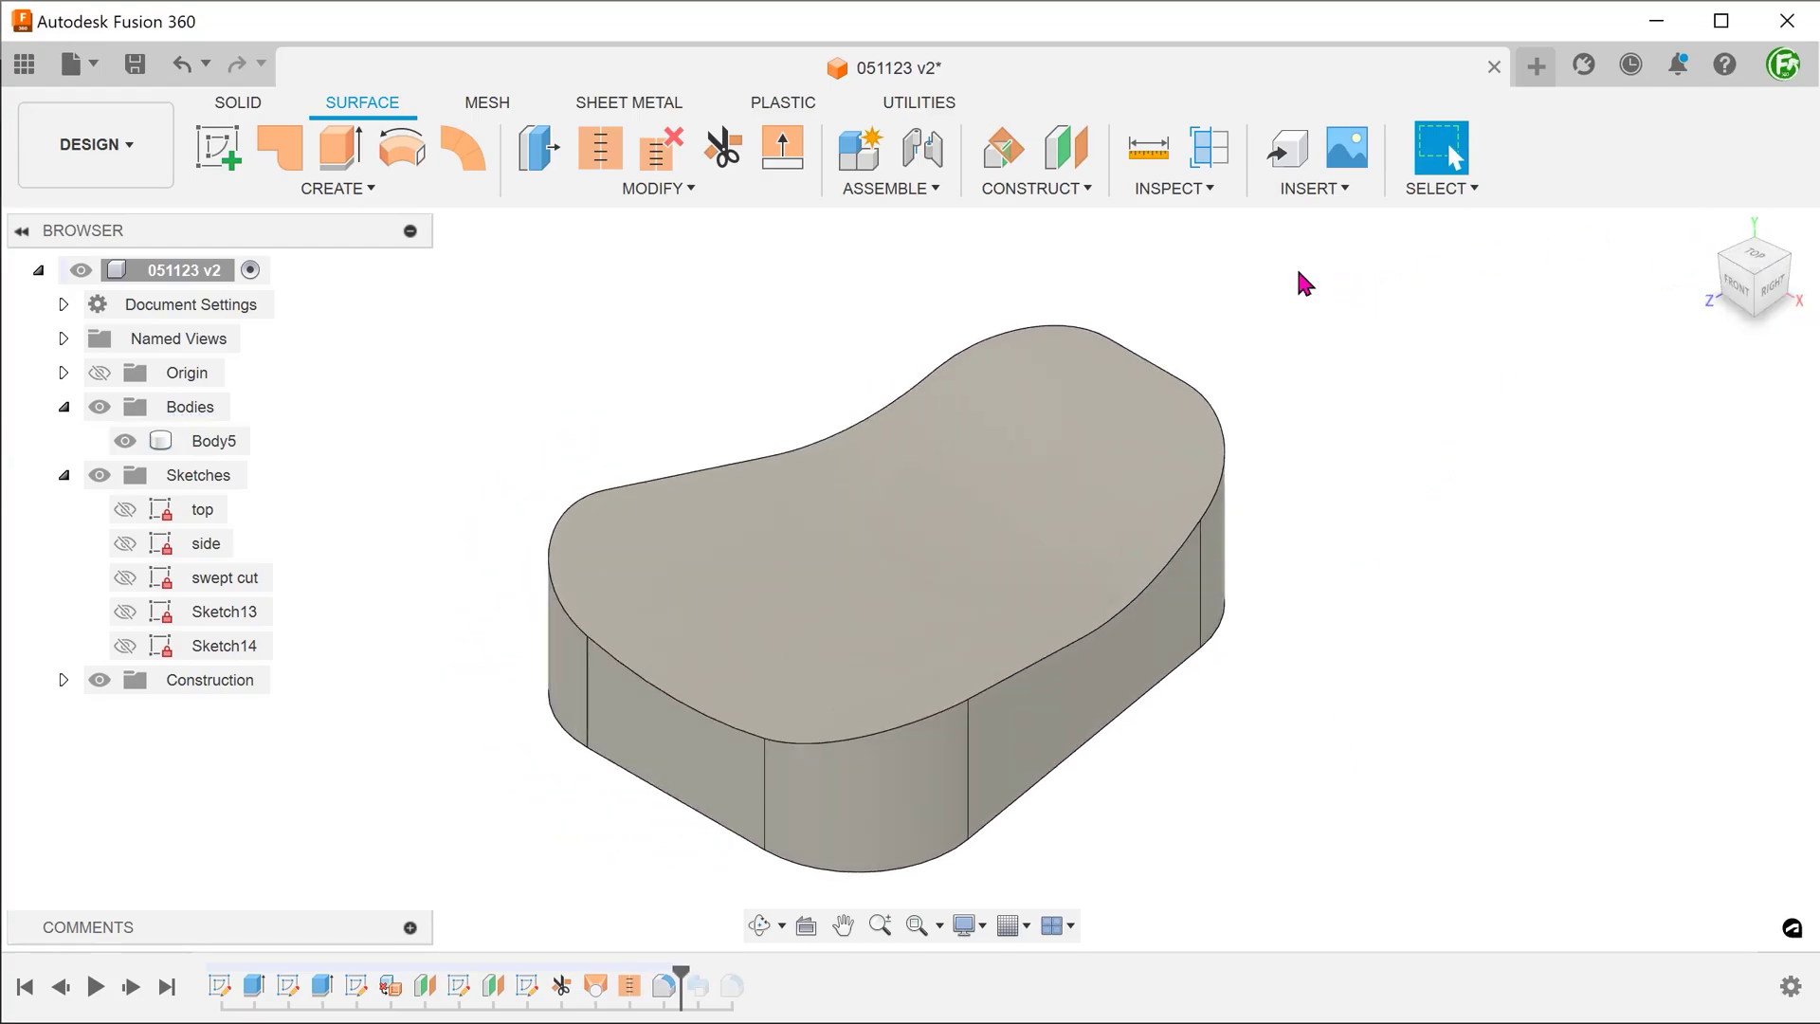
Step: Check the short top edge, then show the side sketch and select its chain of curves
{"action": "middle_click_drag", "start_coordinate": [1300, 281], "coordinate": [1032, 338], "text": "shift"}
{"action": "left_click", "coordinate": [853, 326]}
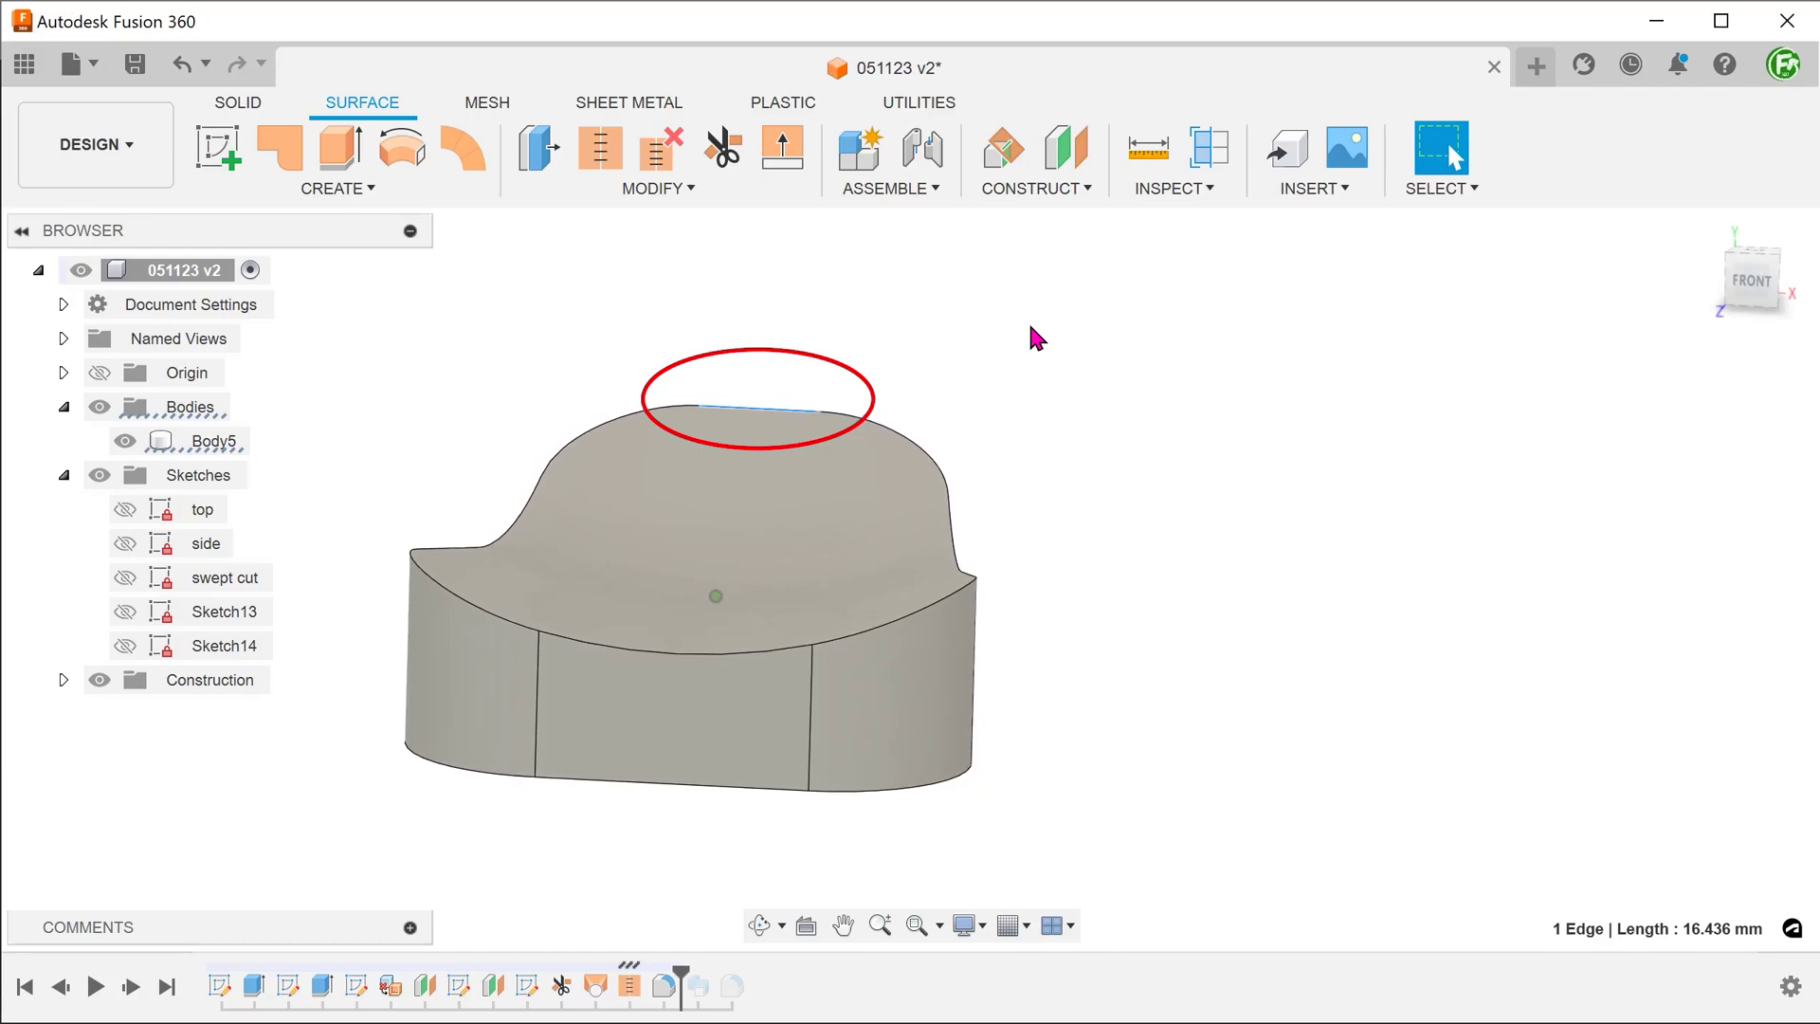
{"action": "left_click", "coordinate": [1037, 338]}
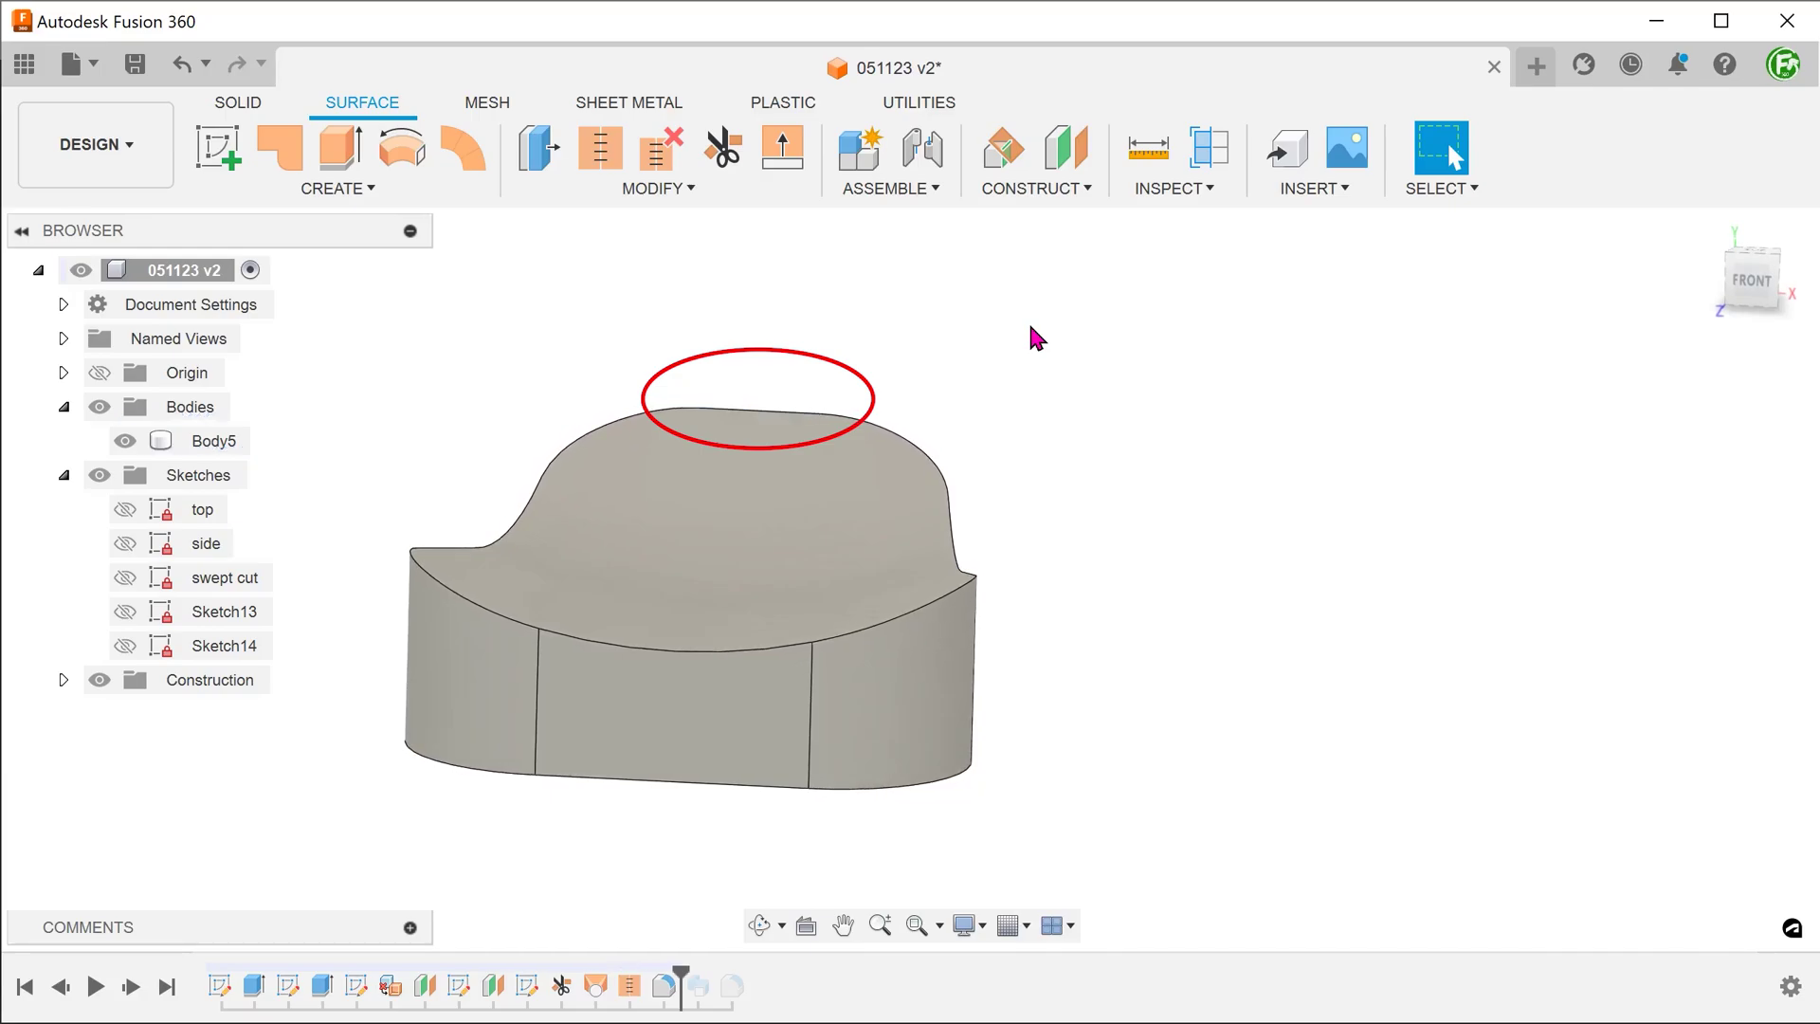
{"action": "mouse_move", "coordinate": [1030, 328]}
{"action": "middle_mouse_down", "text": "shift"}
{"action": "mouse_move", "coordinate": [1459, 370]}
{"action": "mouse_move", "coordinate": [1687, 329]}
{"action": "mouse_move", "coordinate": [1764, 286]}
{"action": "middle_mouse_up", "text": "shift"}
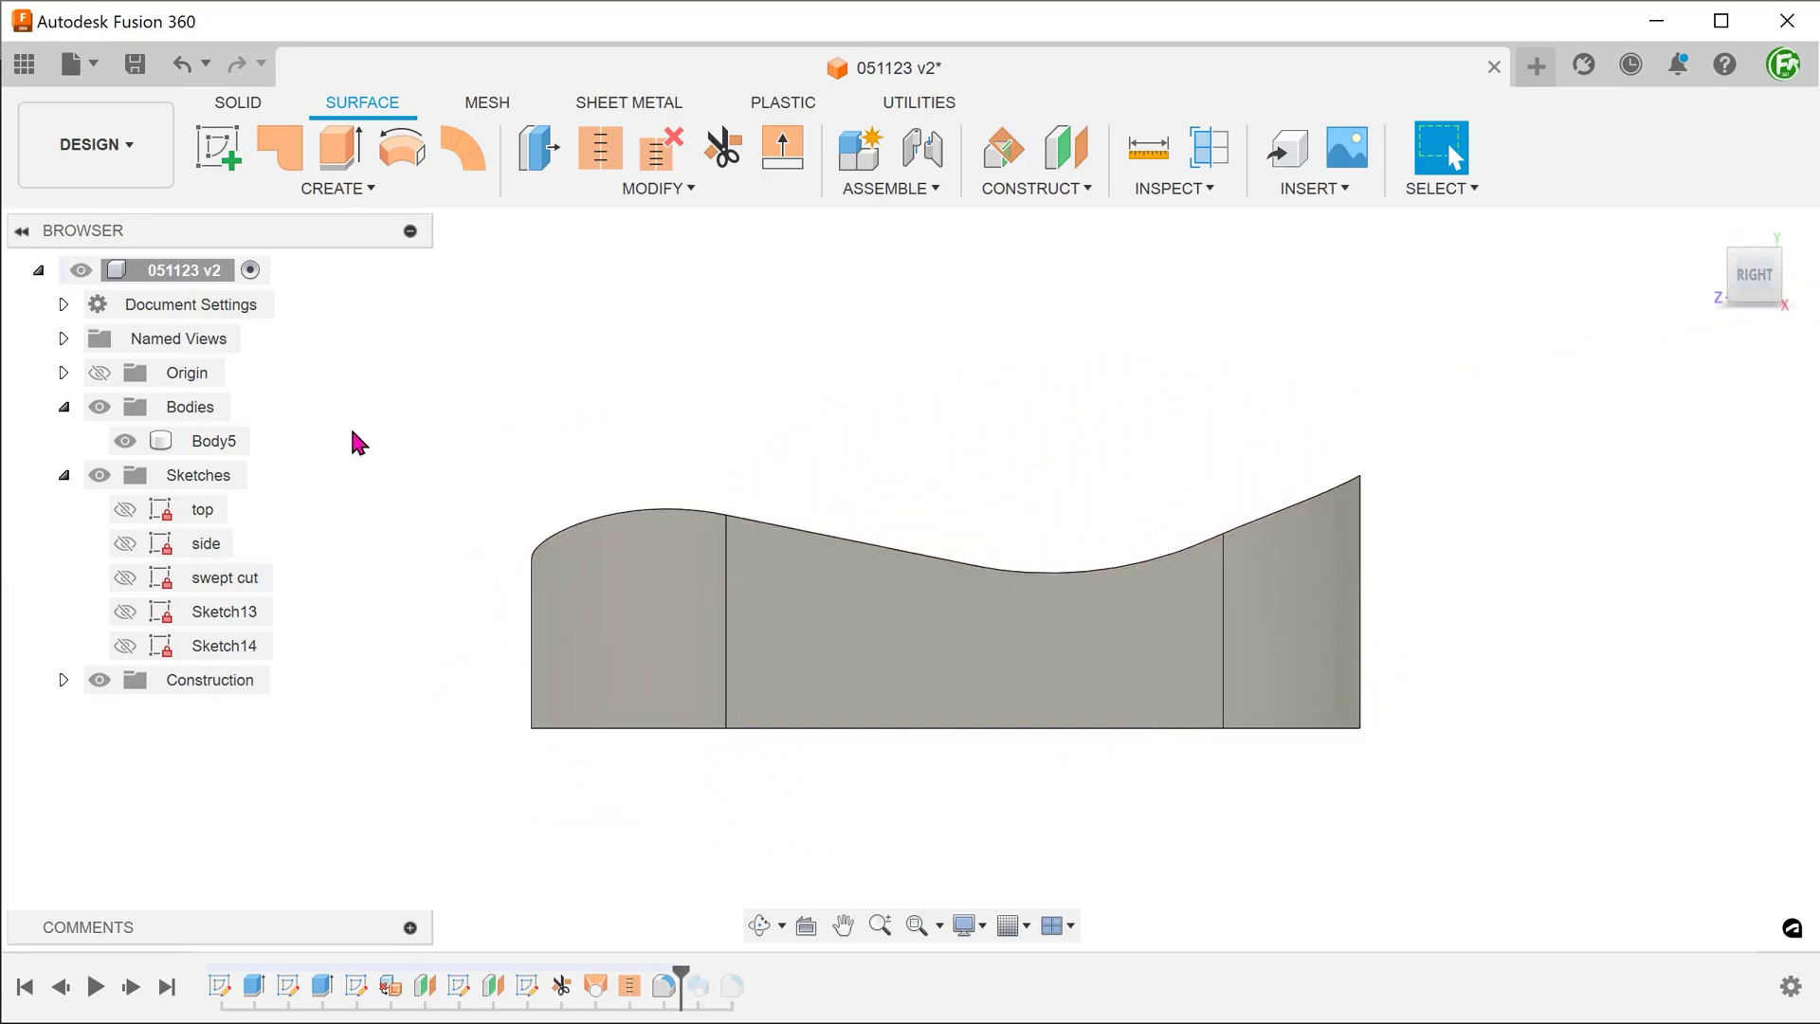
{"action": "left_click", "coordinate": [124, 543]}
{"action": "double_click", "coordinate": [590, 487]}
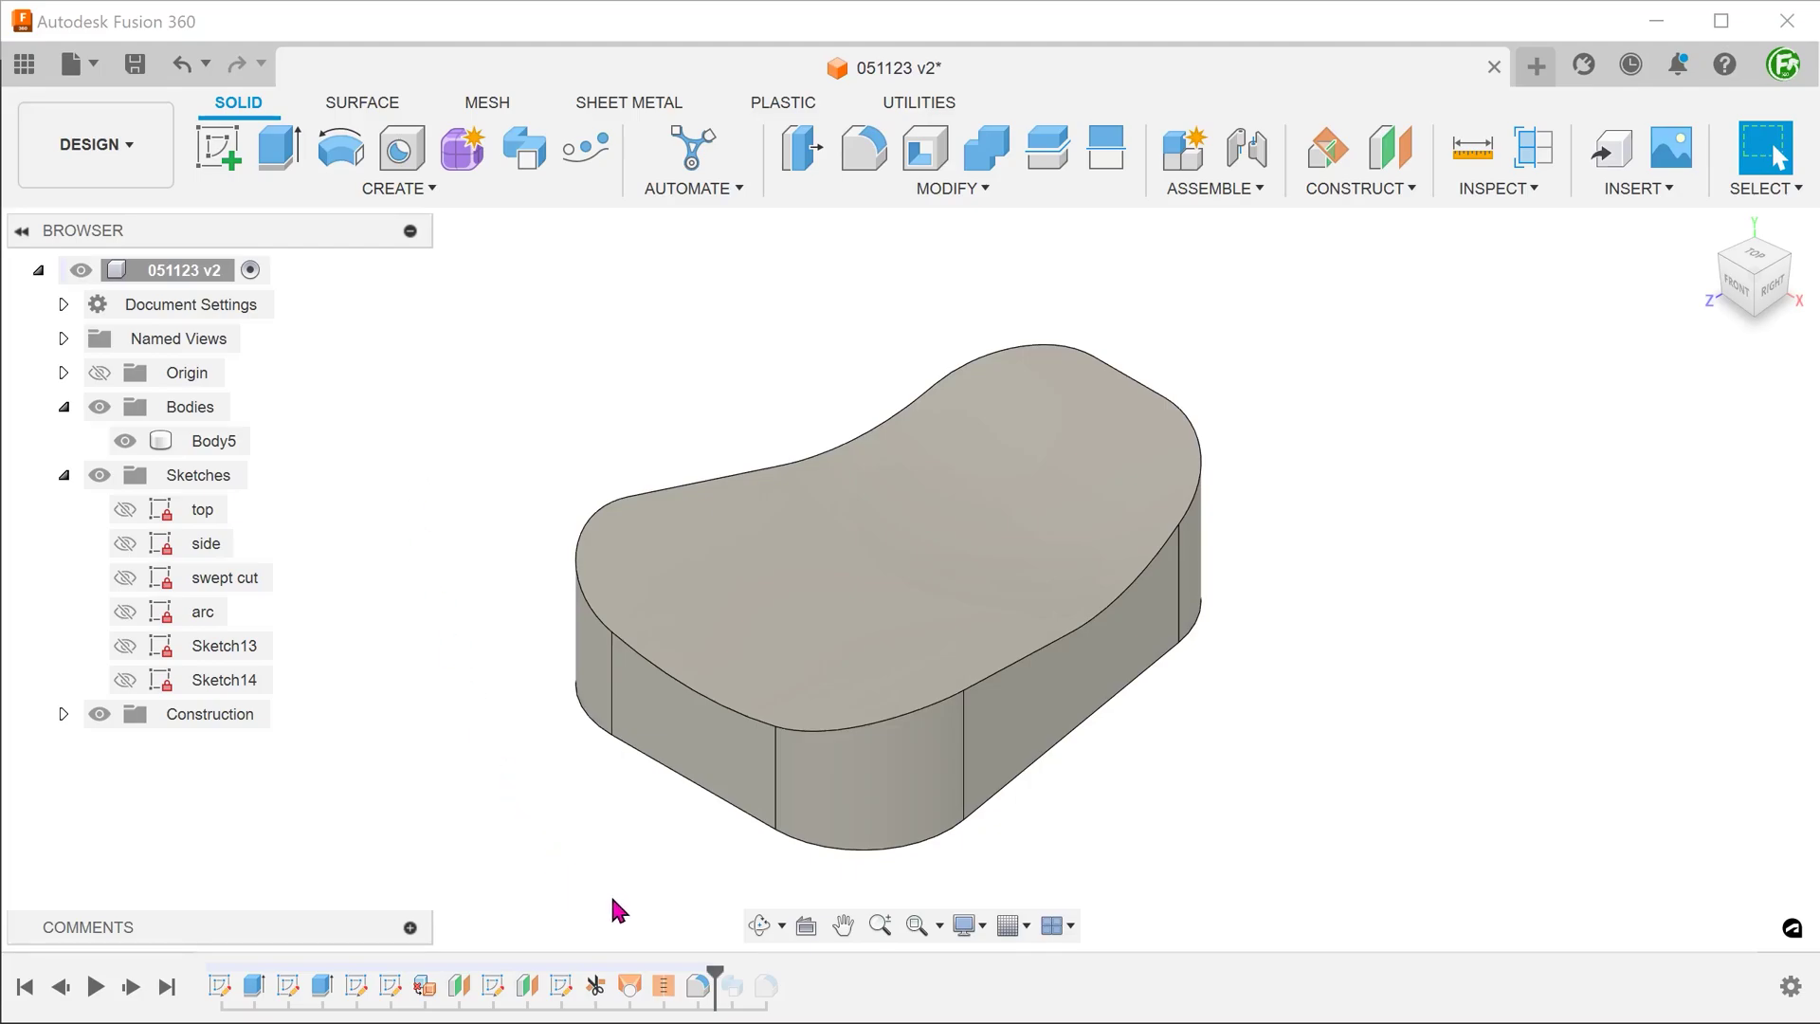
Step: Roll the timeline back to just after Sweep1, show the arc sketch and check its R80 radius from the front
{"action": "left_click_drag", "start_coordinate": [714, 978], "coordinate": [407, 969]}
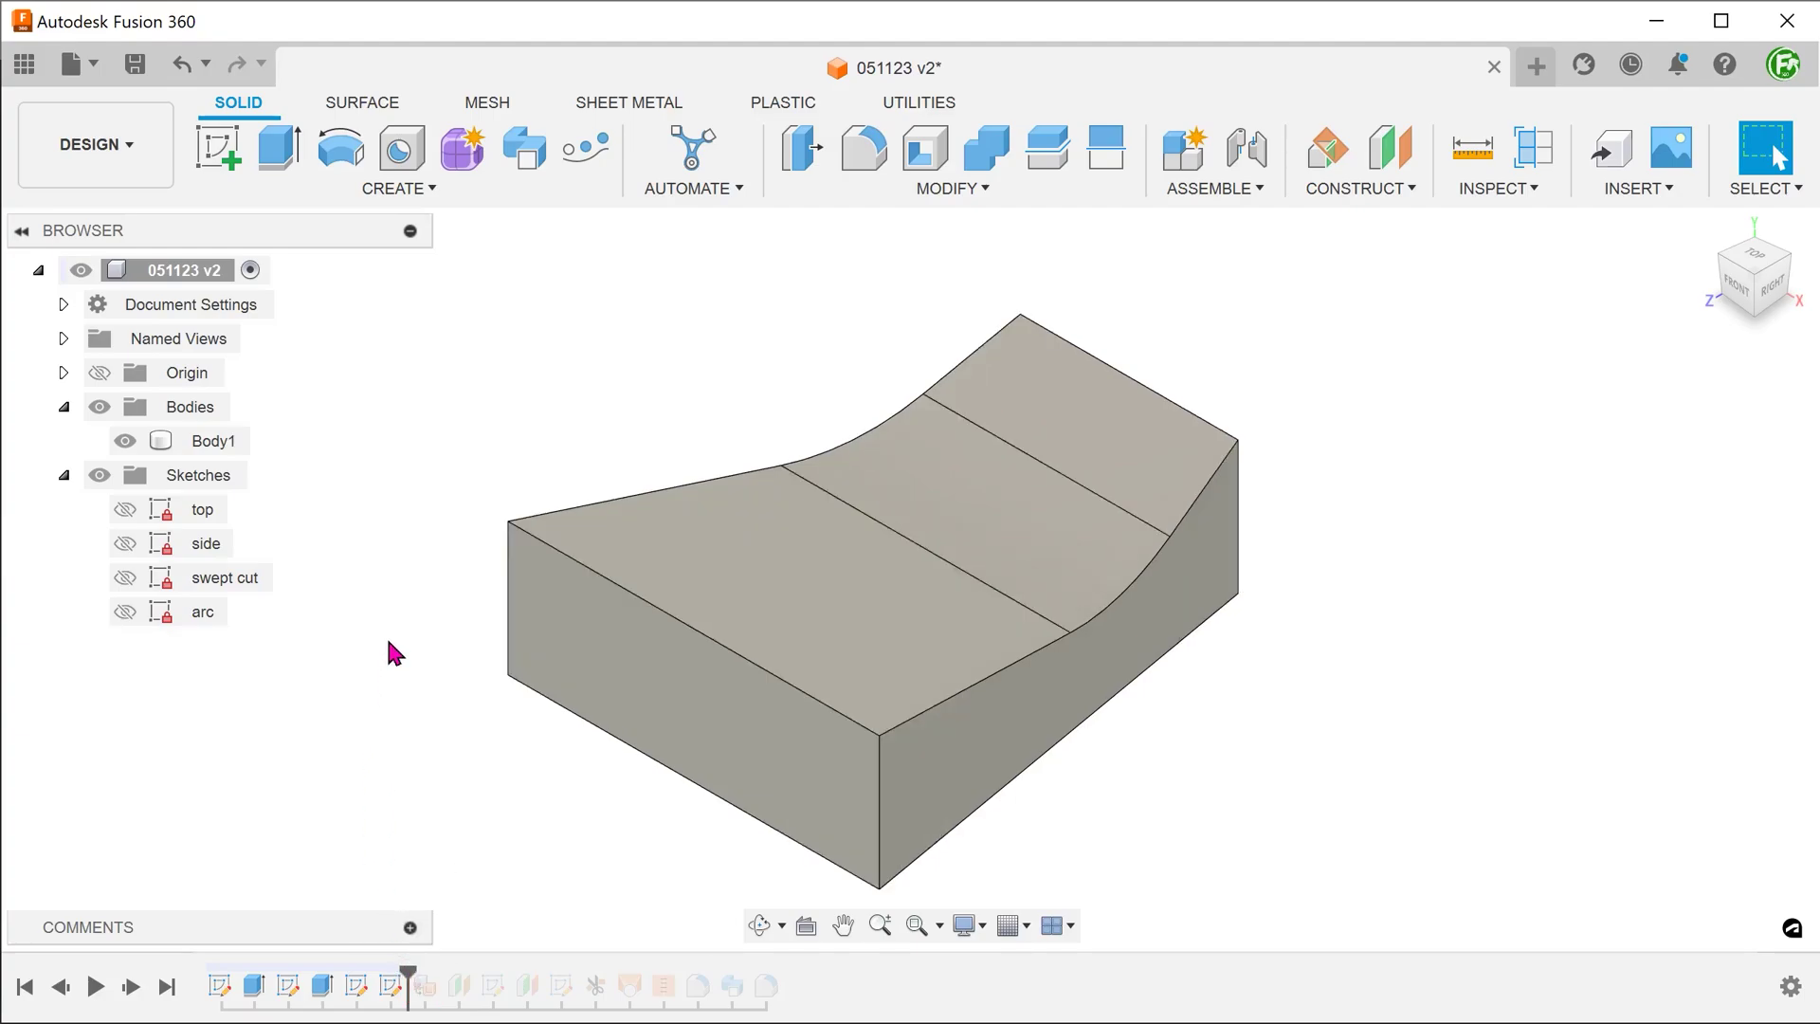
{"action": "left_click", "coordinate": [124, 611]}
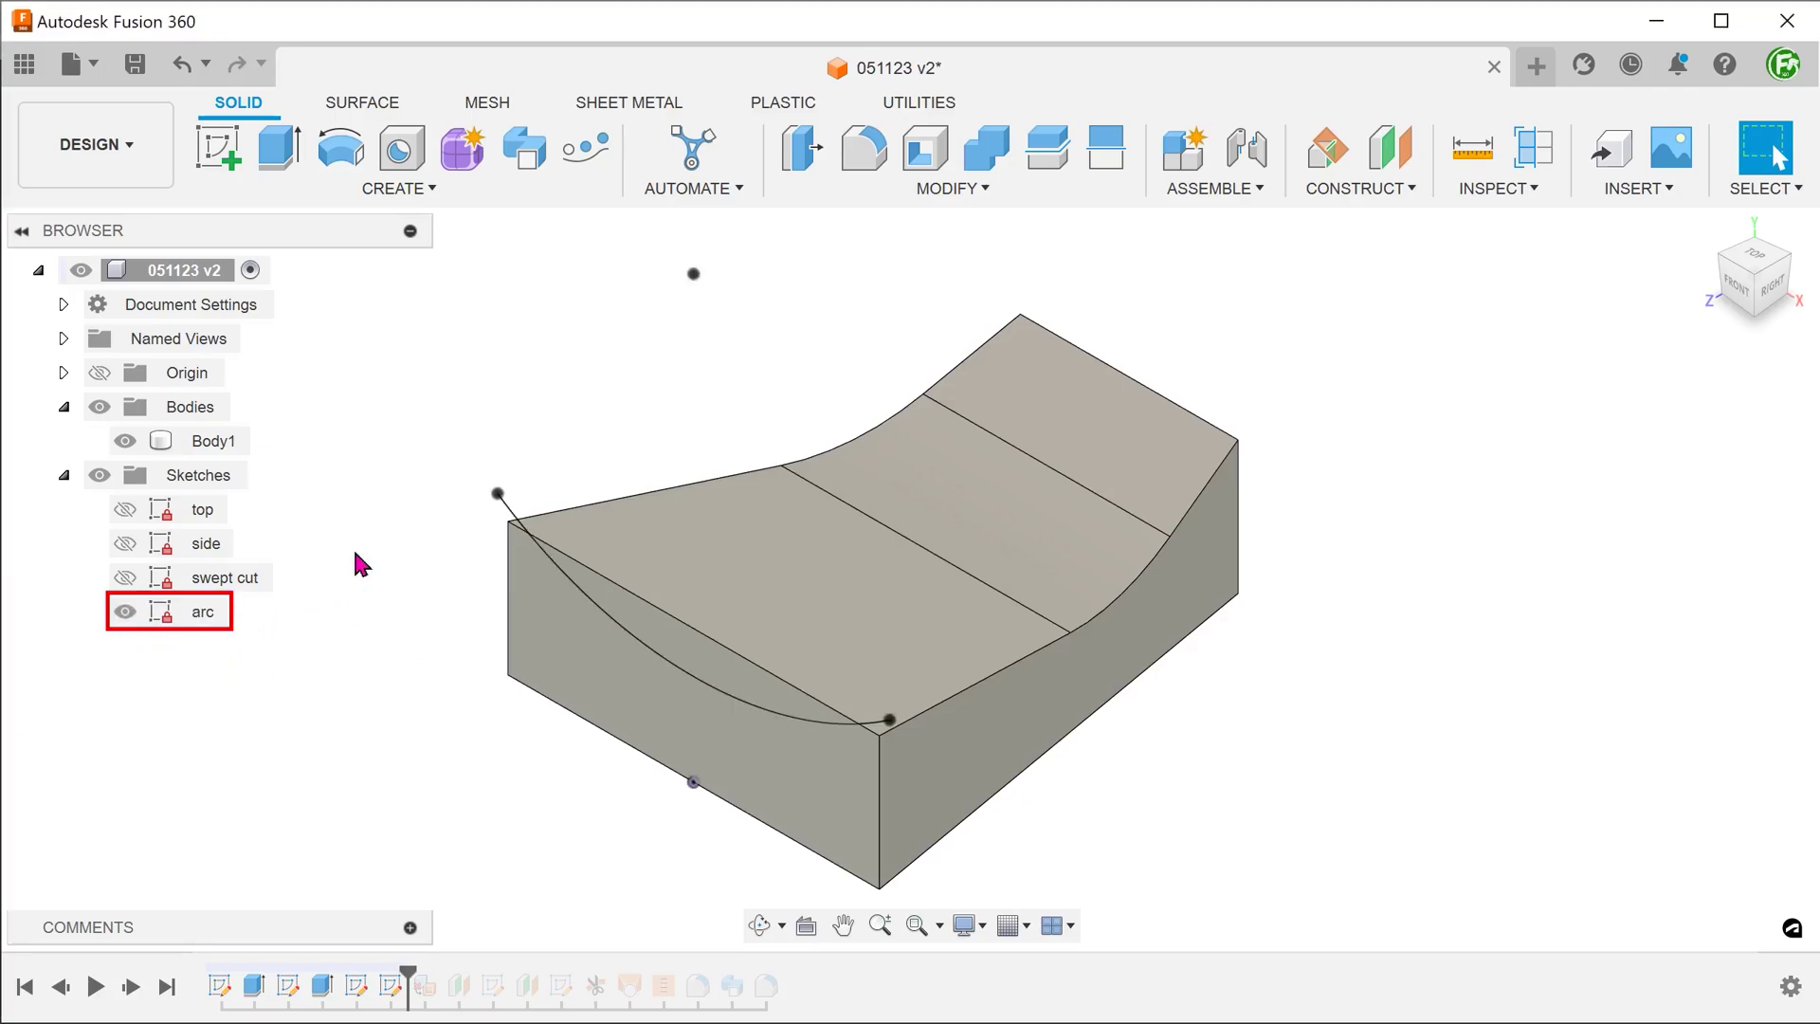
{"action": "middle_click_drag", "start_coordinate": [585, 378], "coordinate": [1743, 296], "text": "shift"}
{"action": "left_click", "coordinate": [1743, 295]}
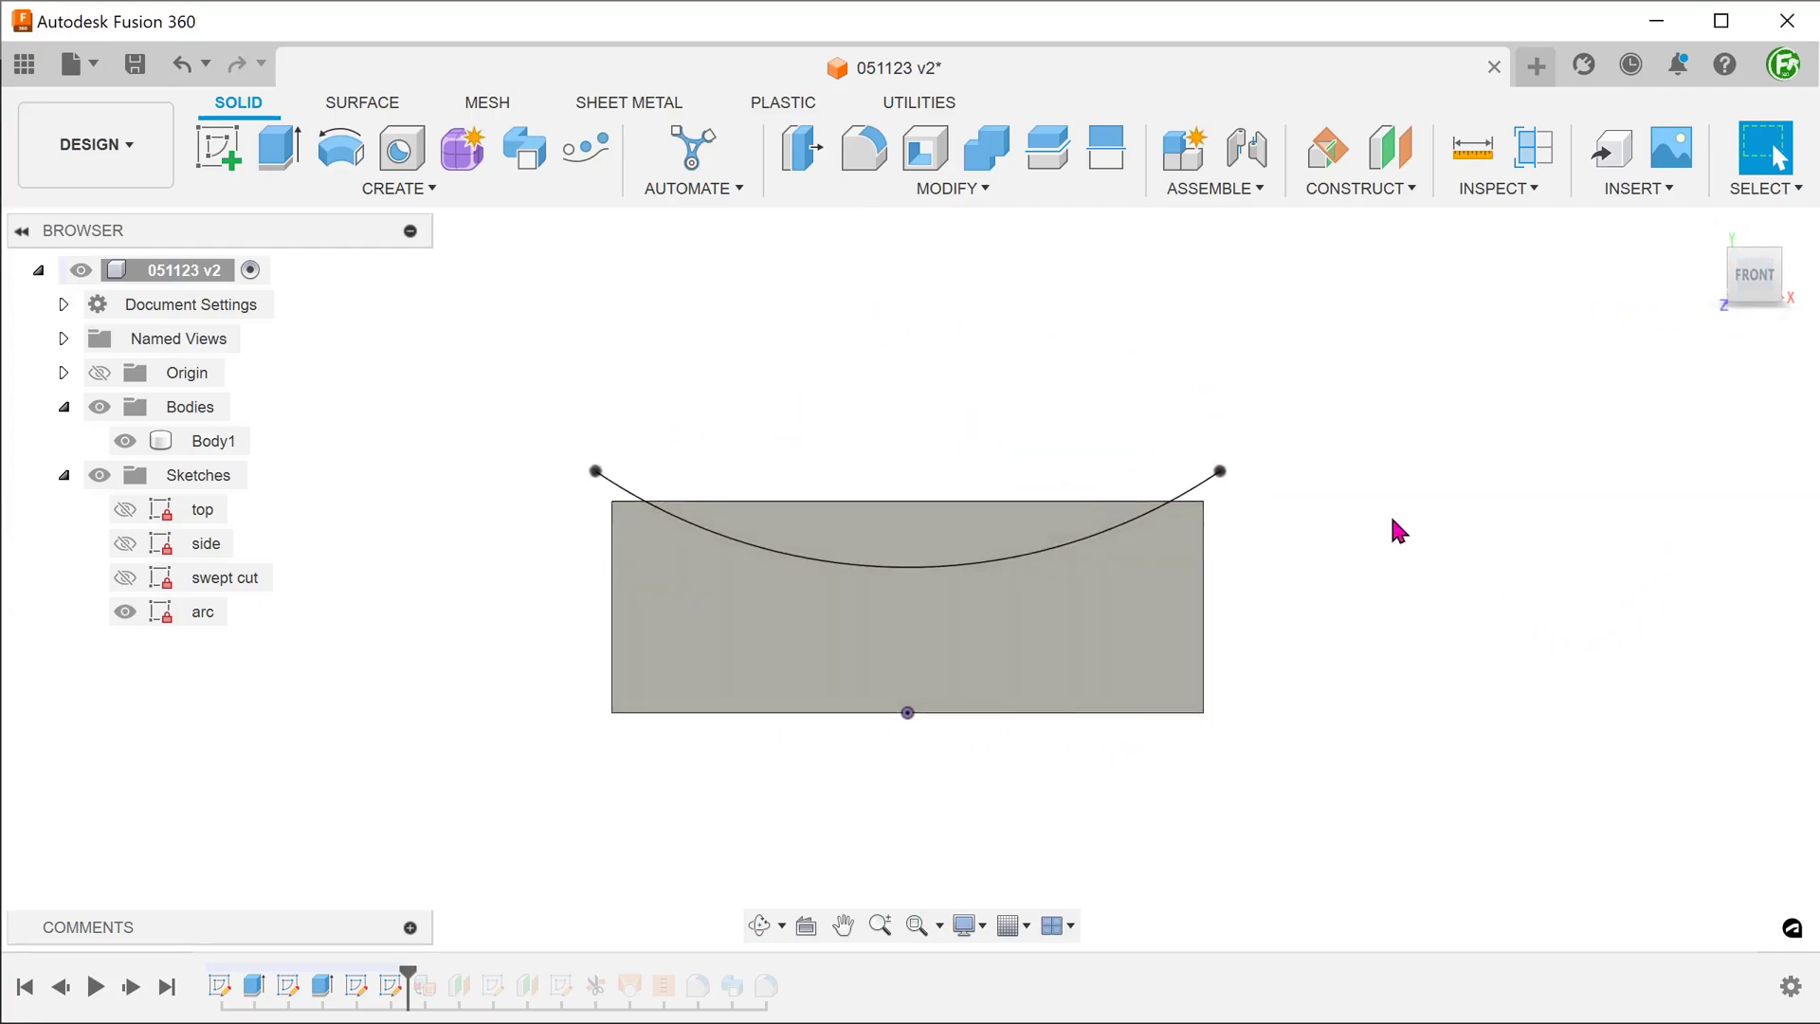
{"action": "left_click", "coordinate": [1211, 483]}
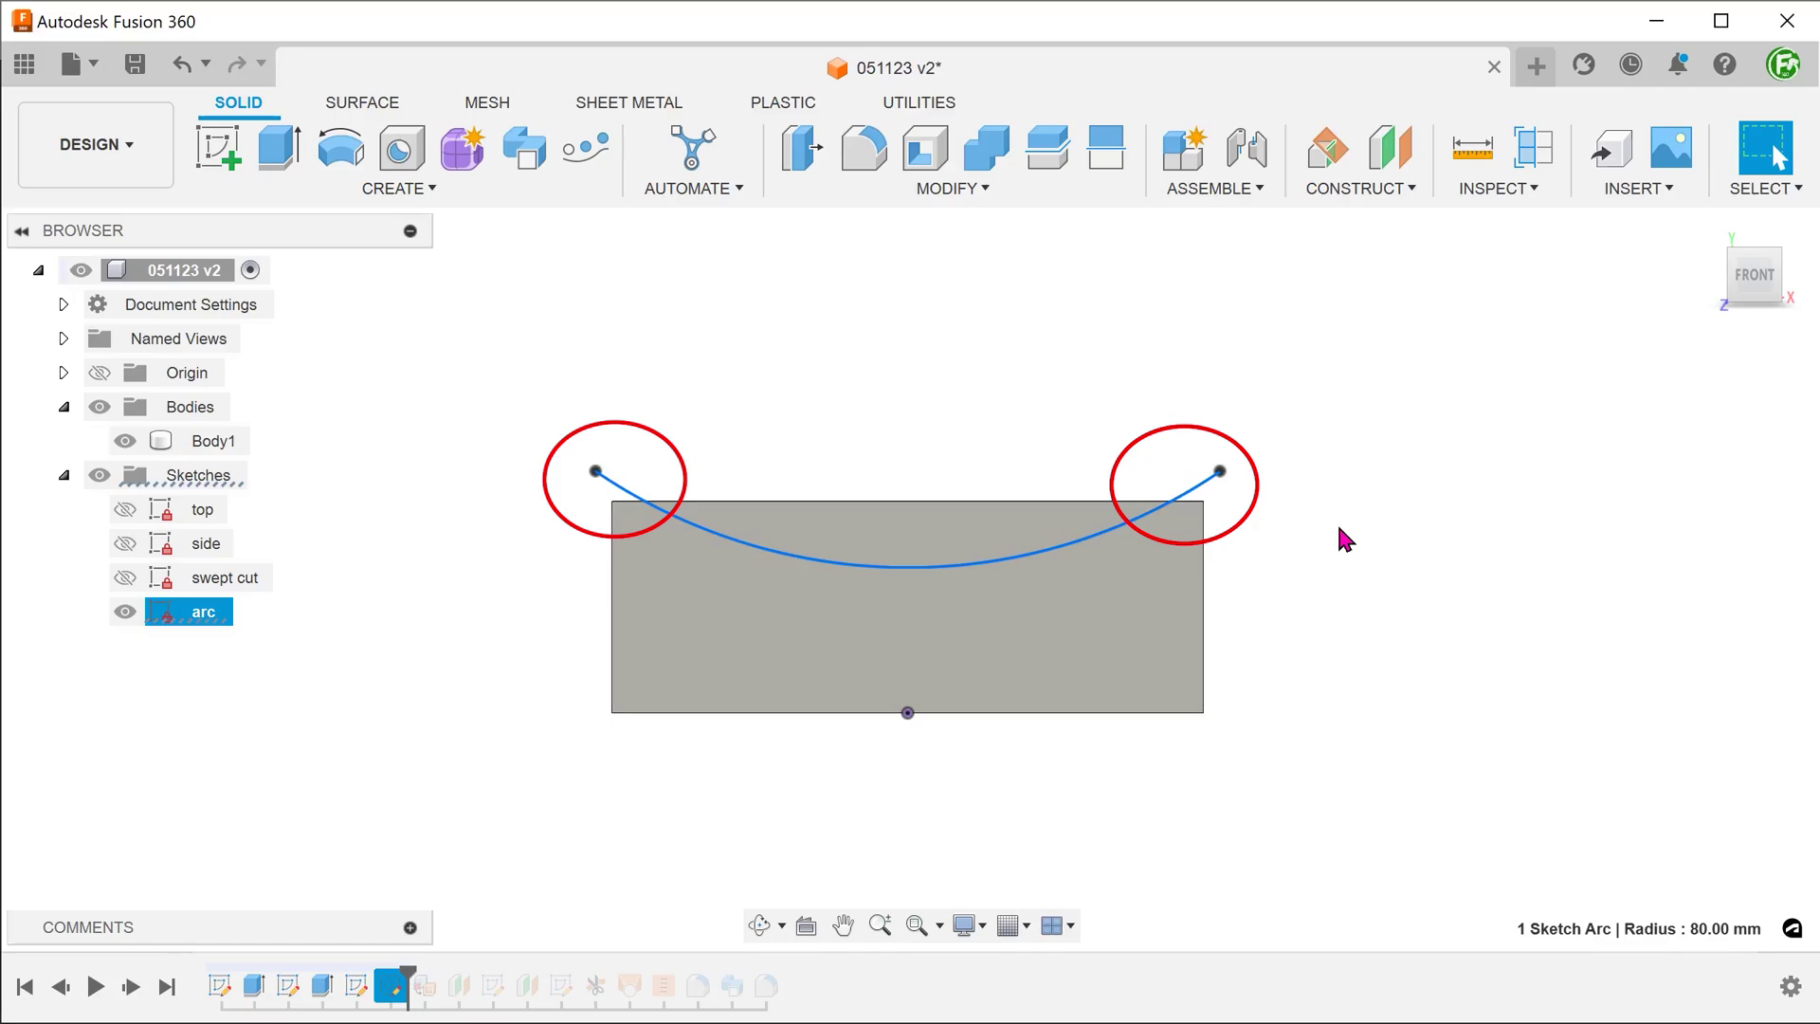
{"action": "left_click", "coordinate": [1346, 538]}
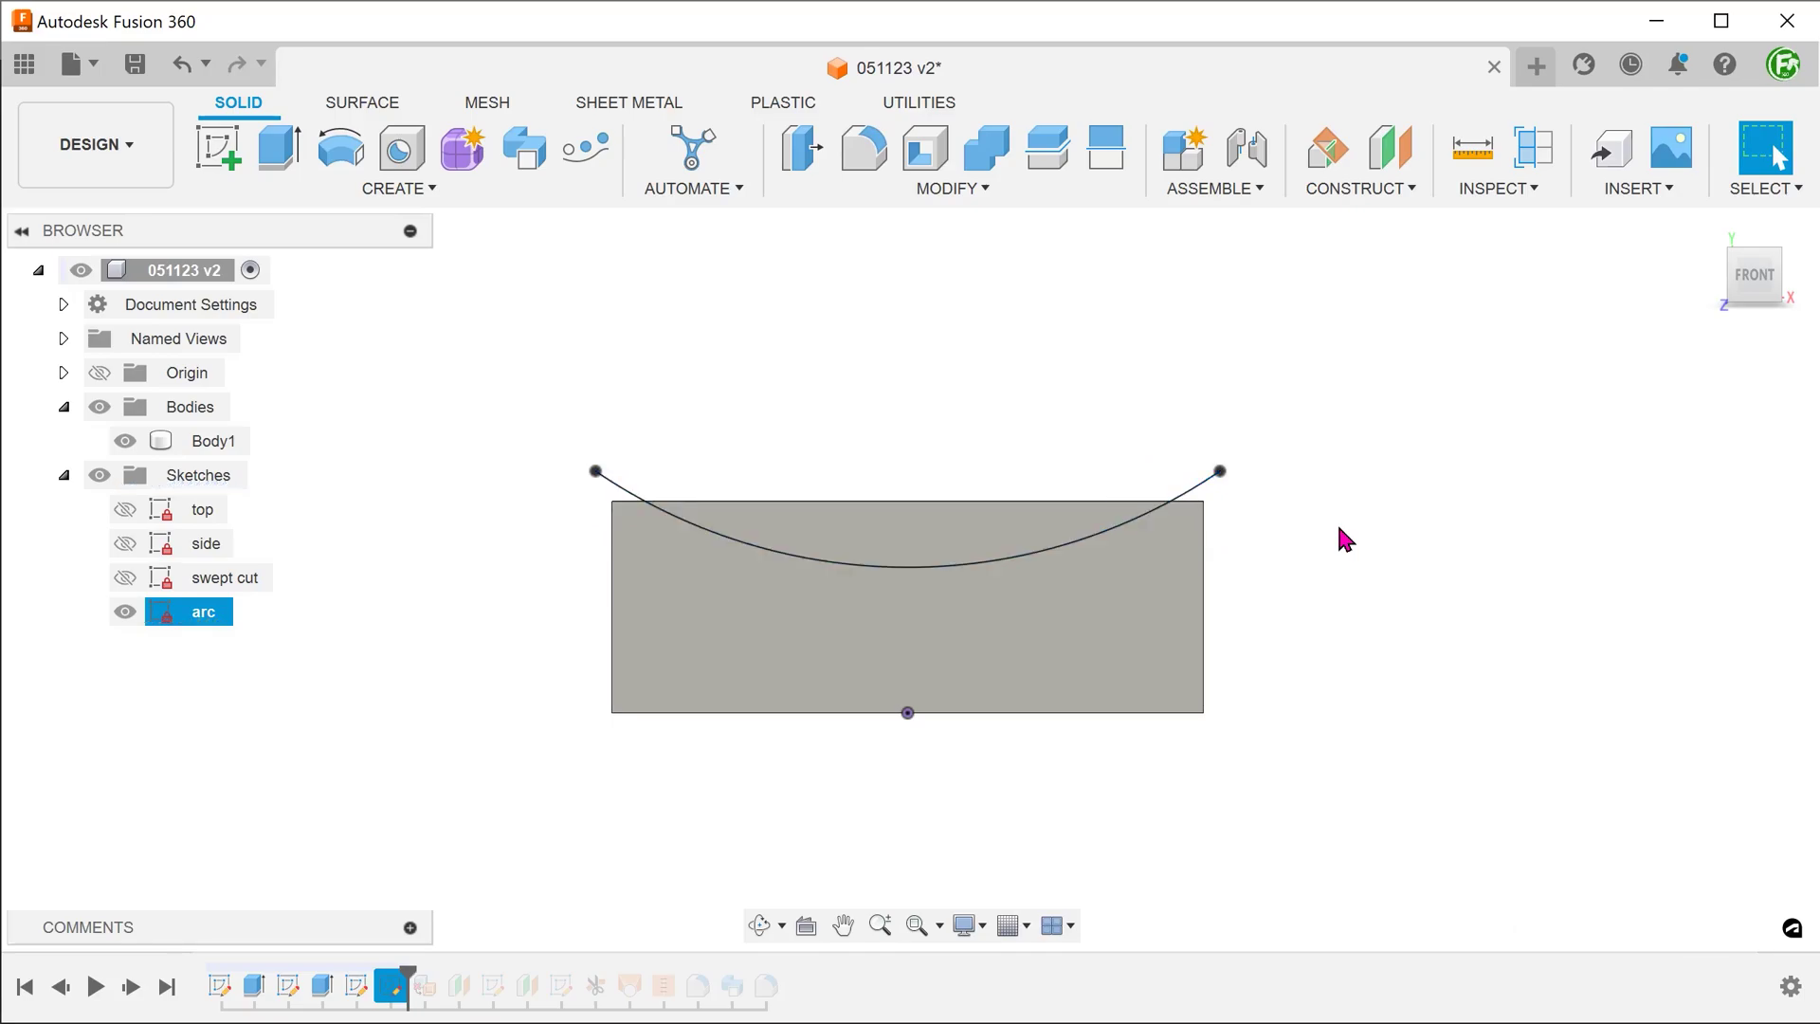
{"action": "left_click", "coordinate": [1705, 229]}
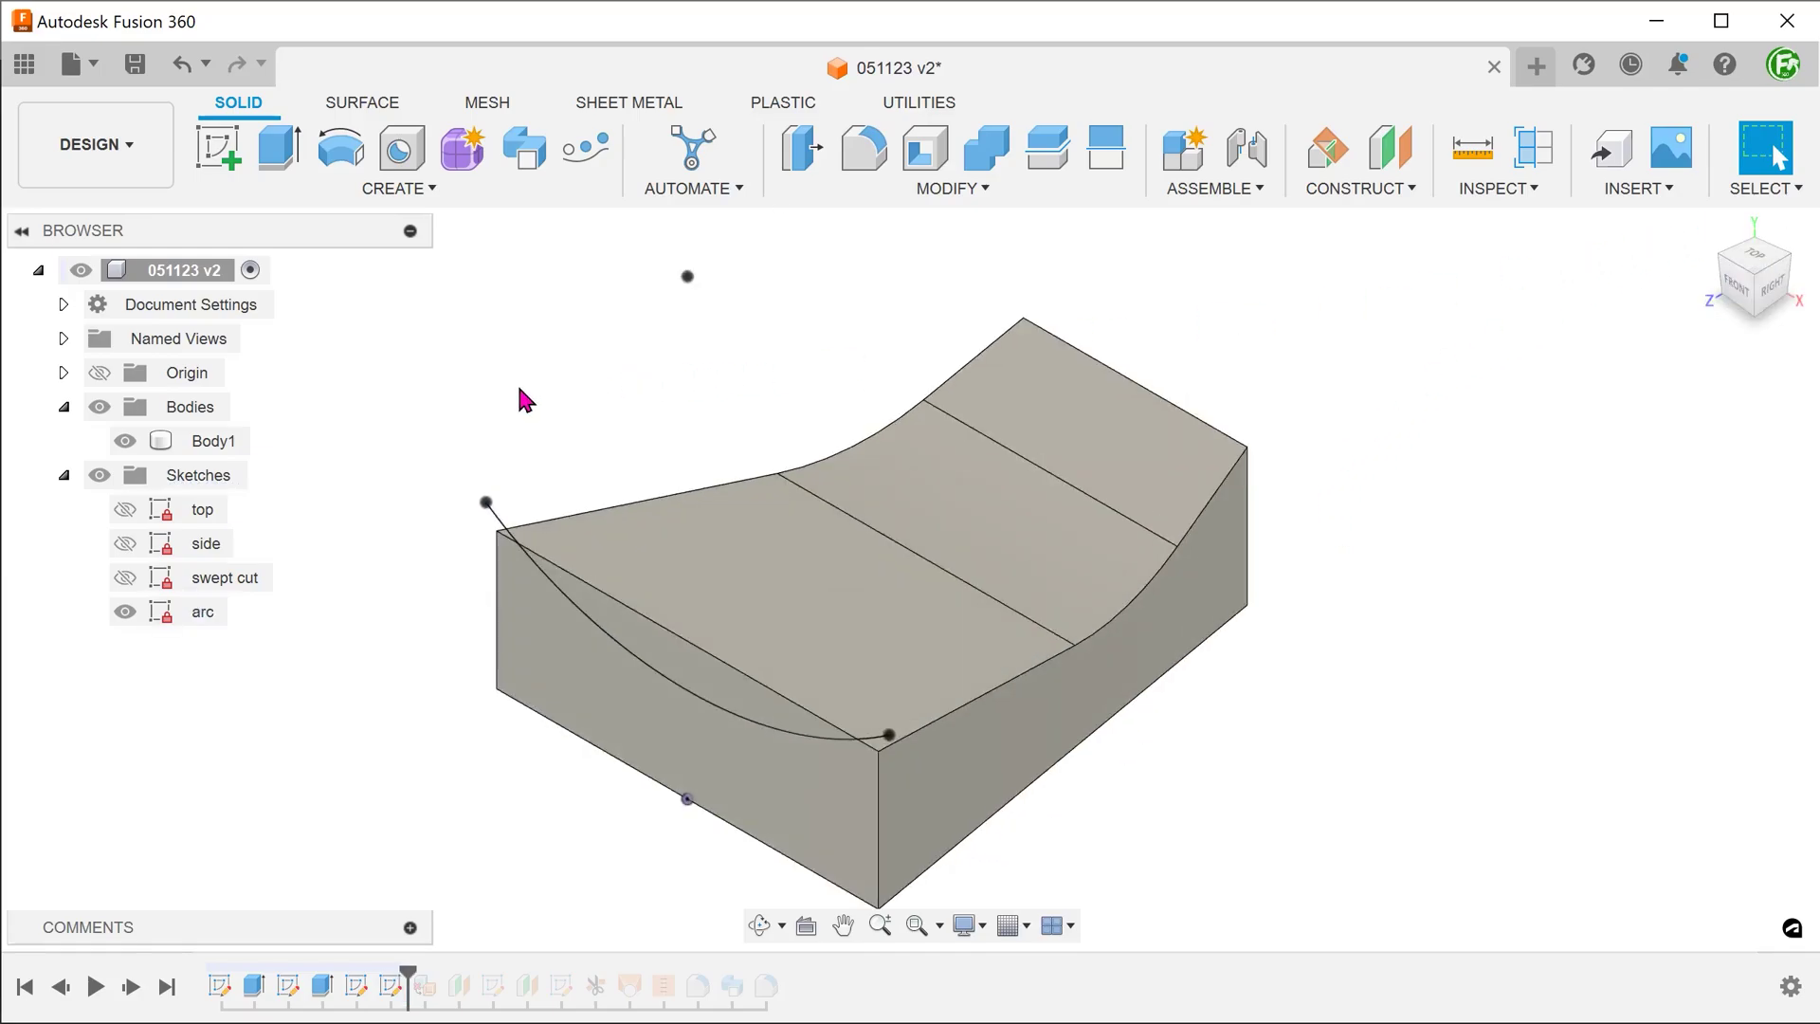
Step: Surface-sweep the arc profile along the side sketch curve with Parallel orientation
{"action": "left_click", "coordinate": [354, 104]}
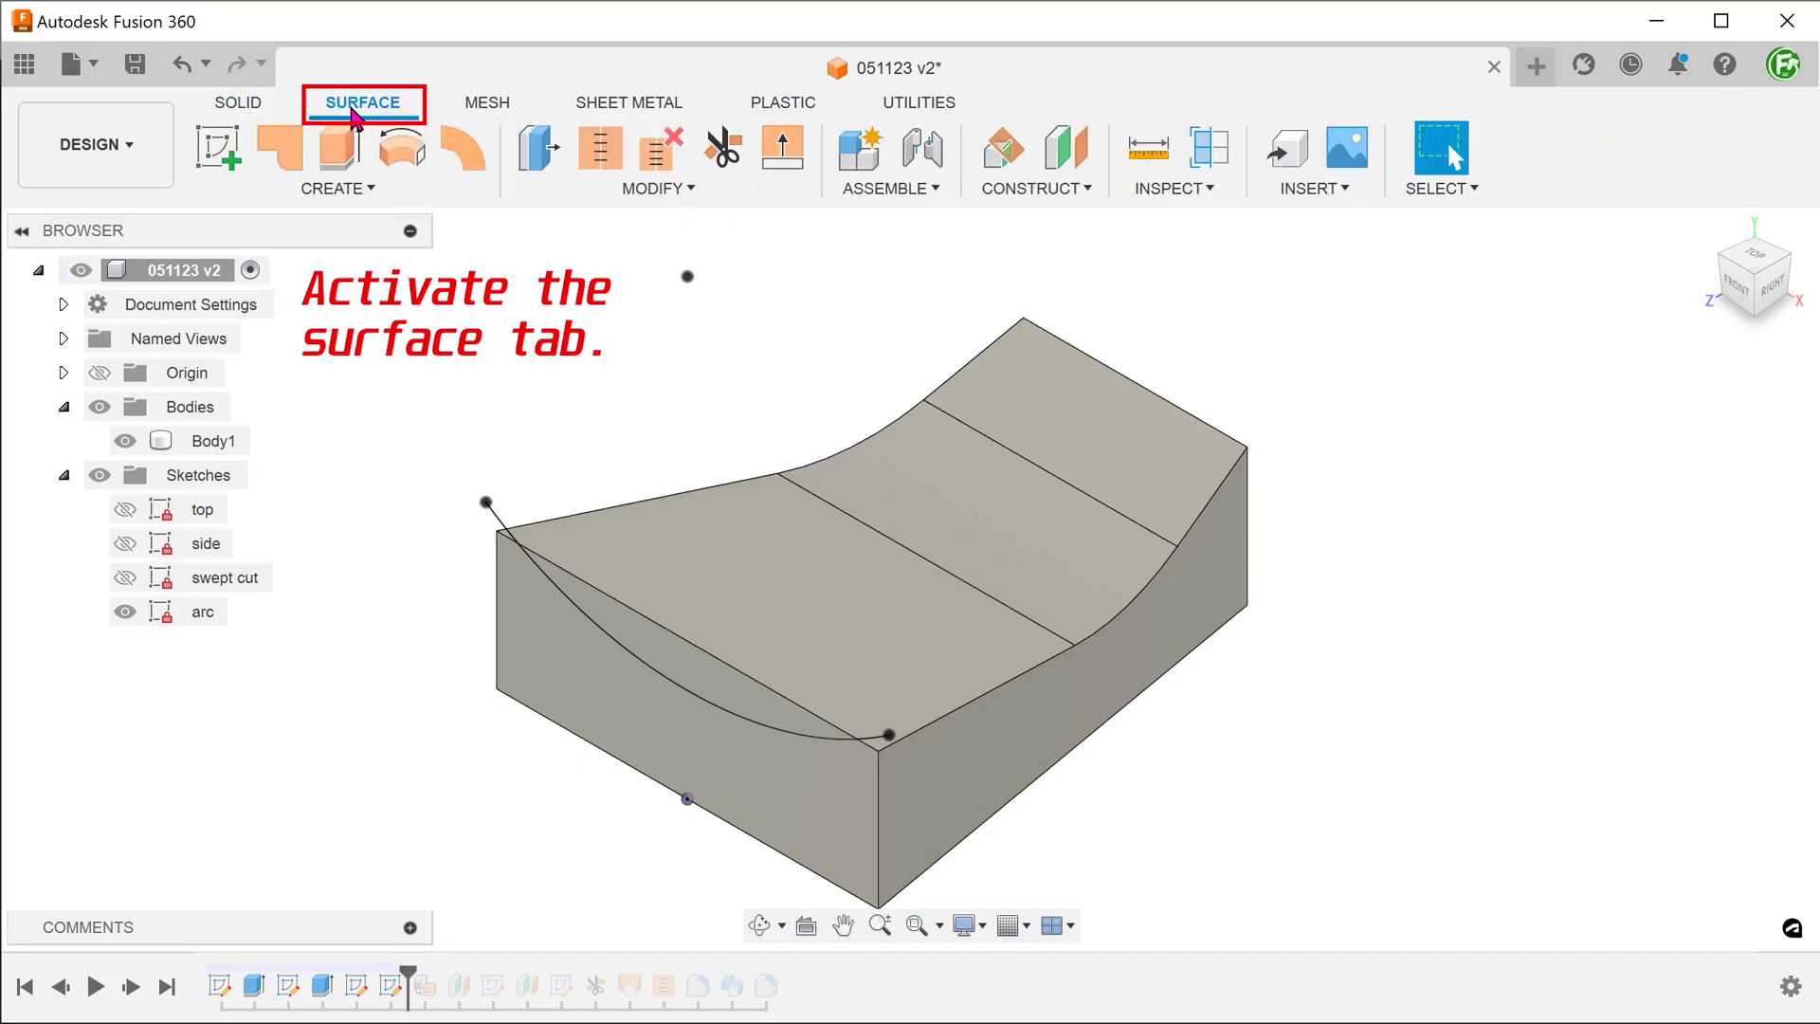
{"action": "left_click", "coordinate": [353, 191]}
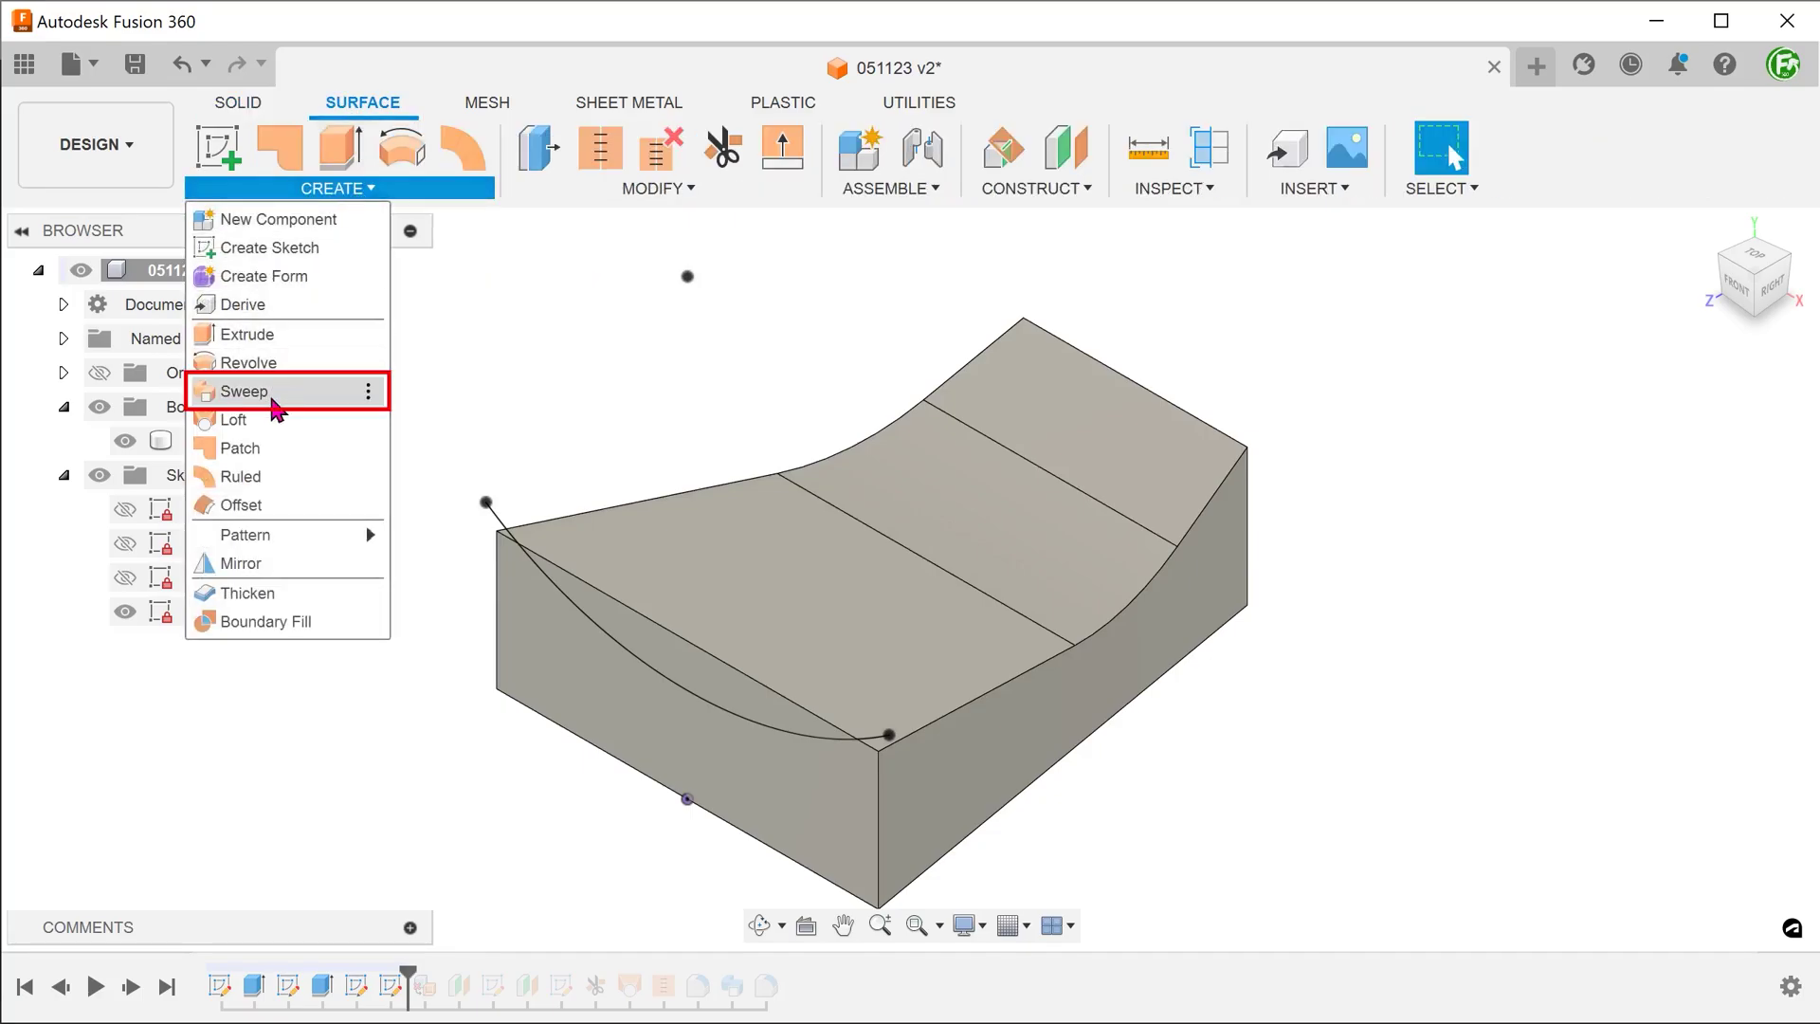
{"action": "left_click", "coordinate": [273, 397]}
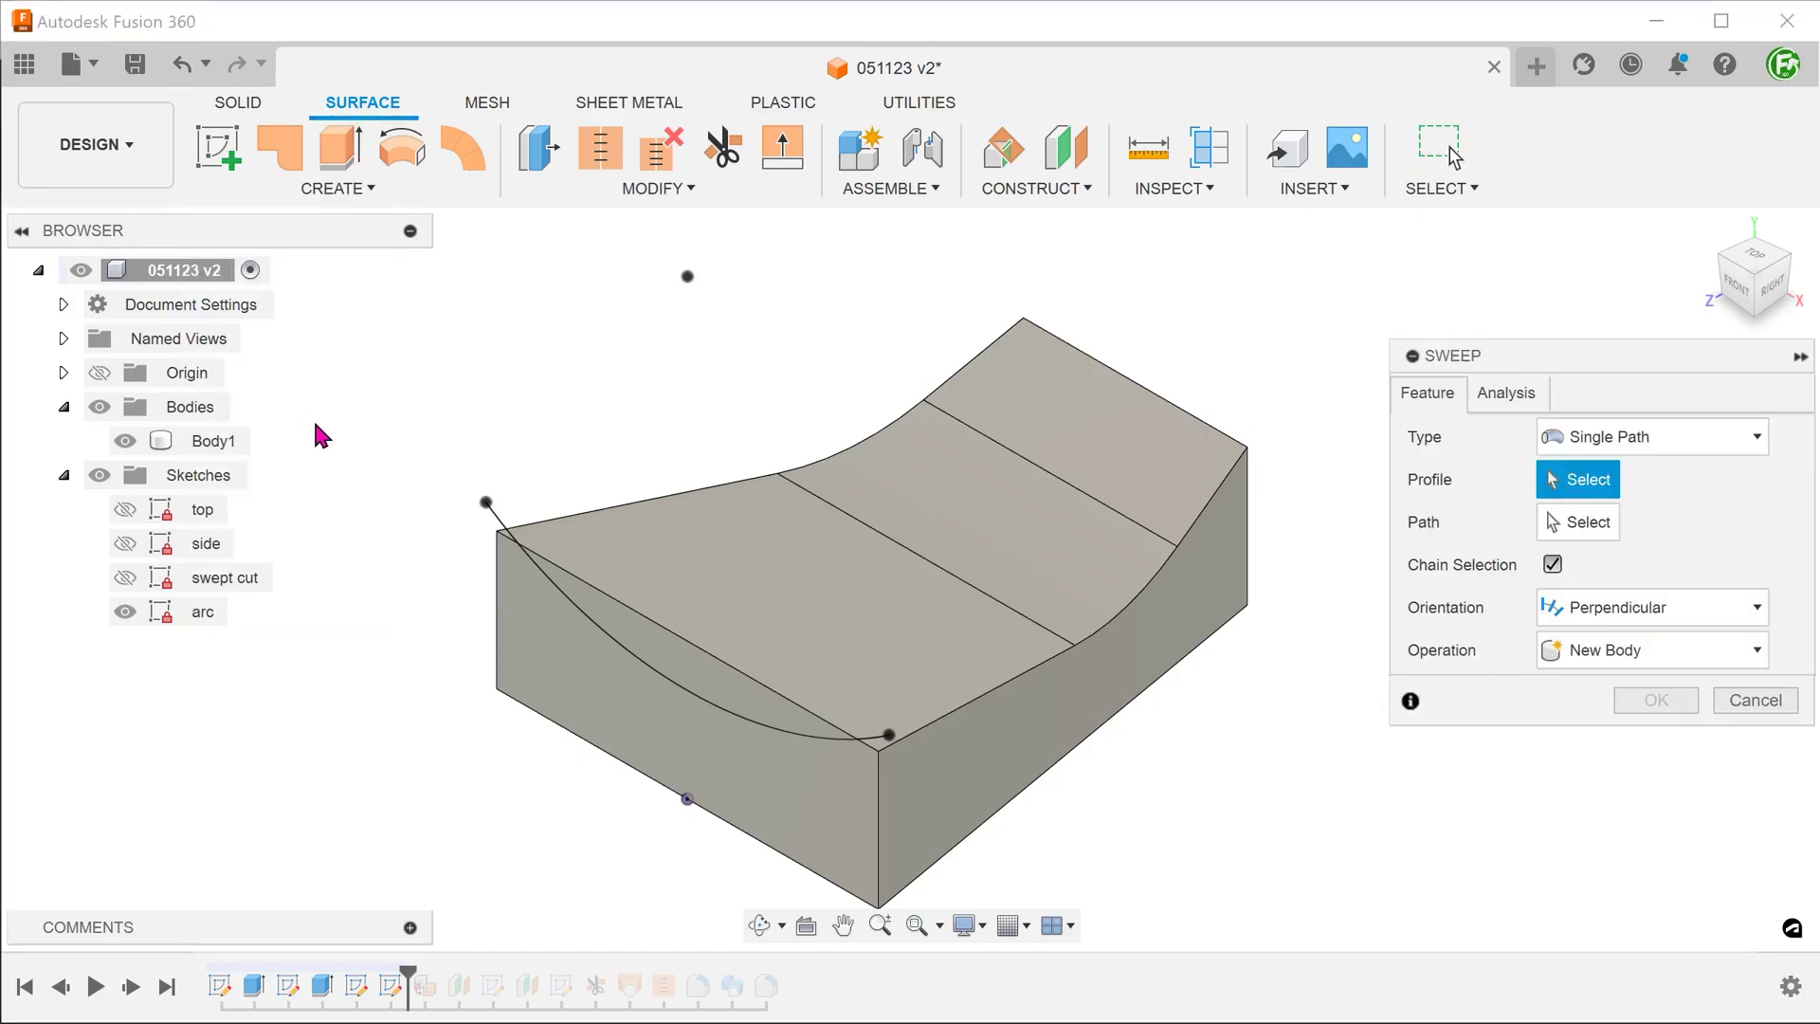
{"action": "left_click", "coordinate": [606, 640]}
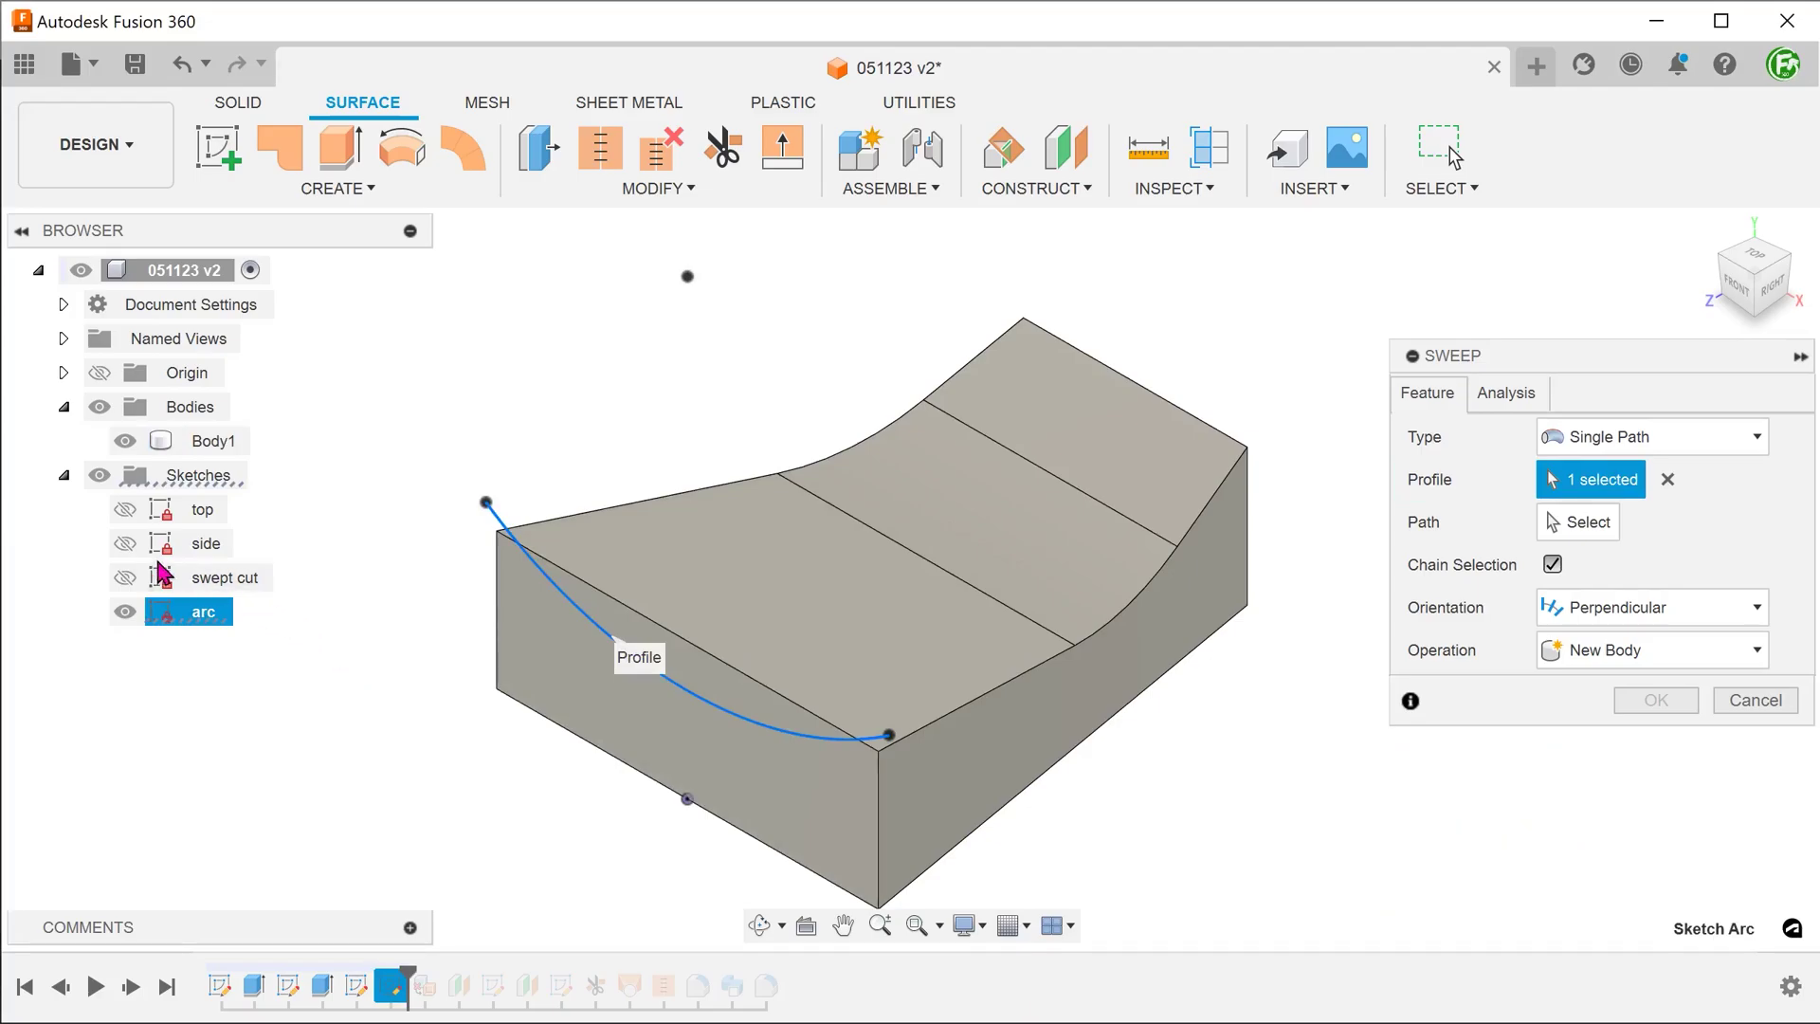
{"action": "left_click", "coordinate": [125, 543]}
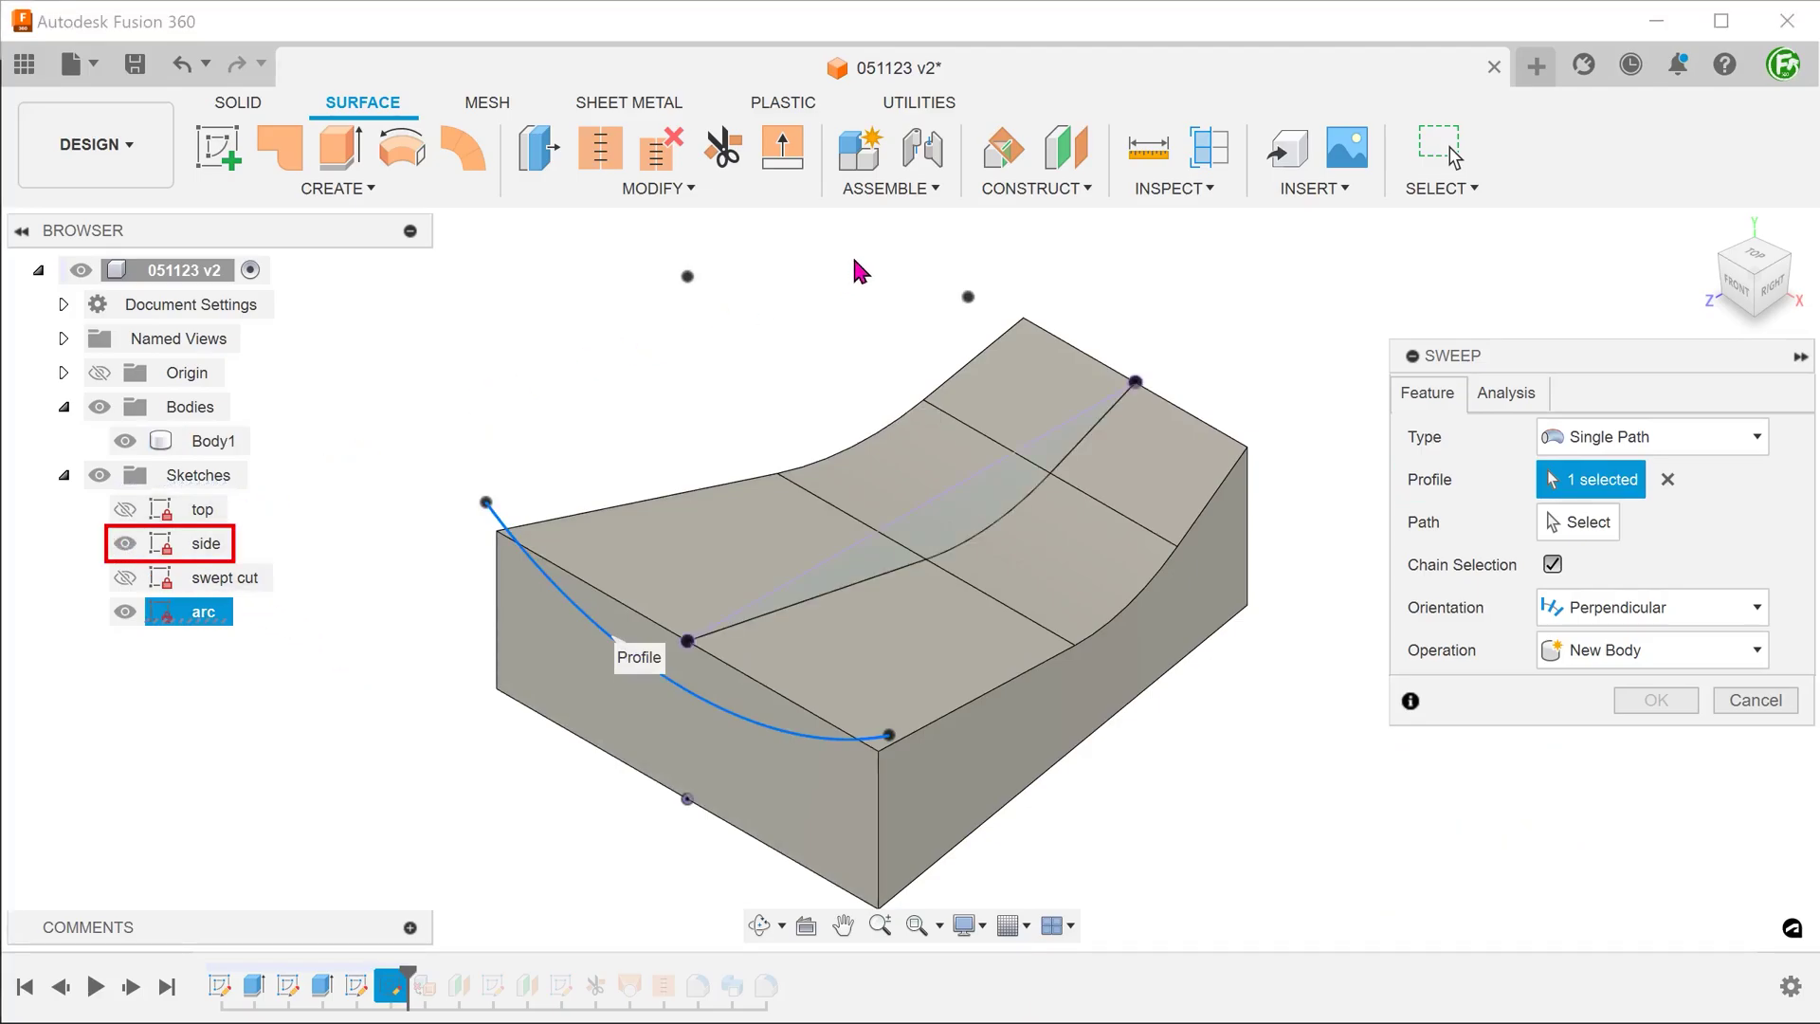
{"action": "left_click", "coordinate": [1585, 527]}
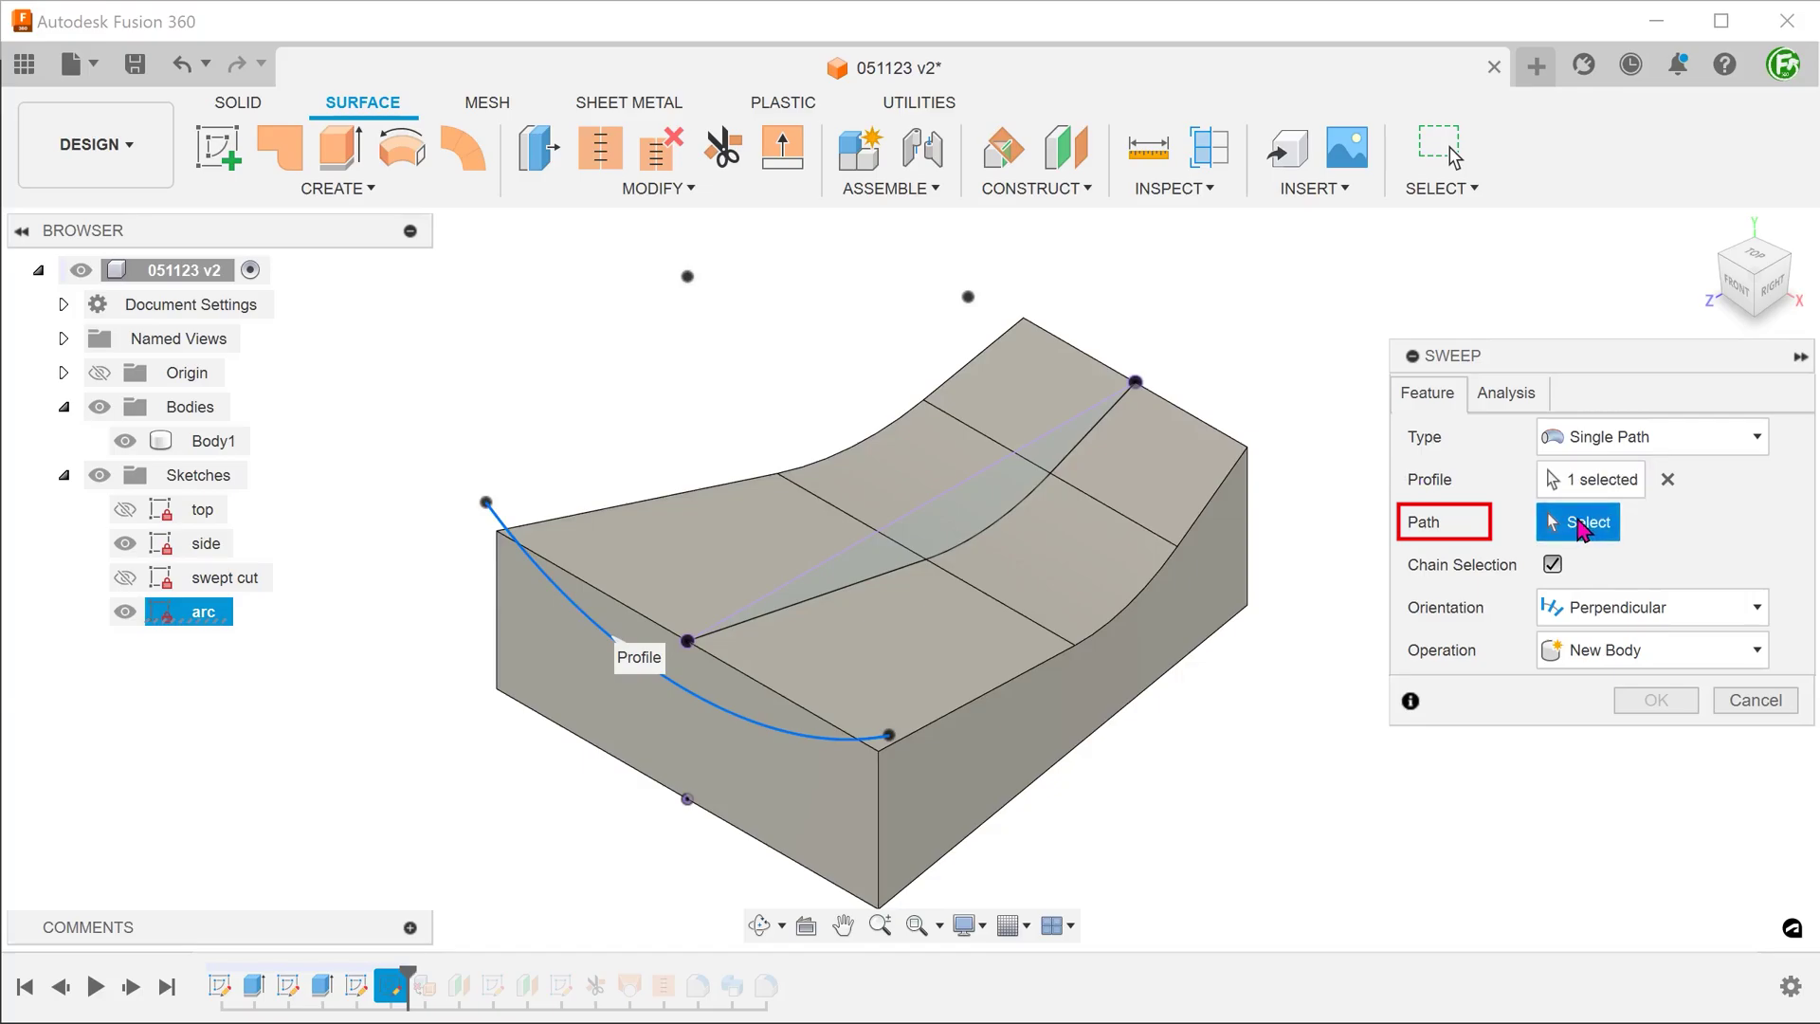
{"action": "left_click", "coordinate": [1081, 458]}
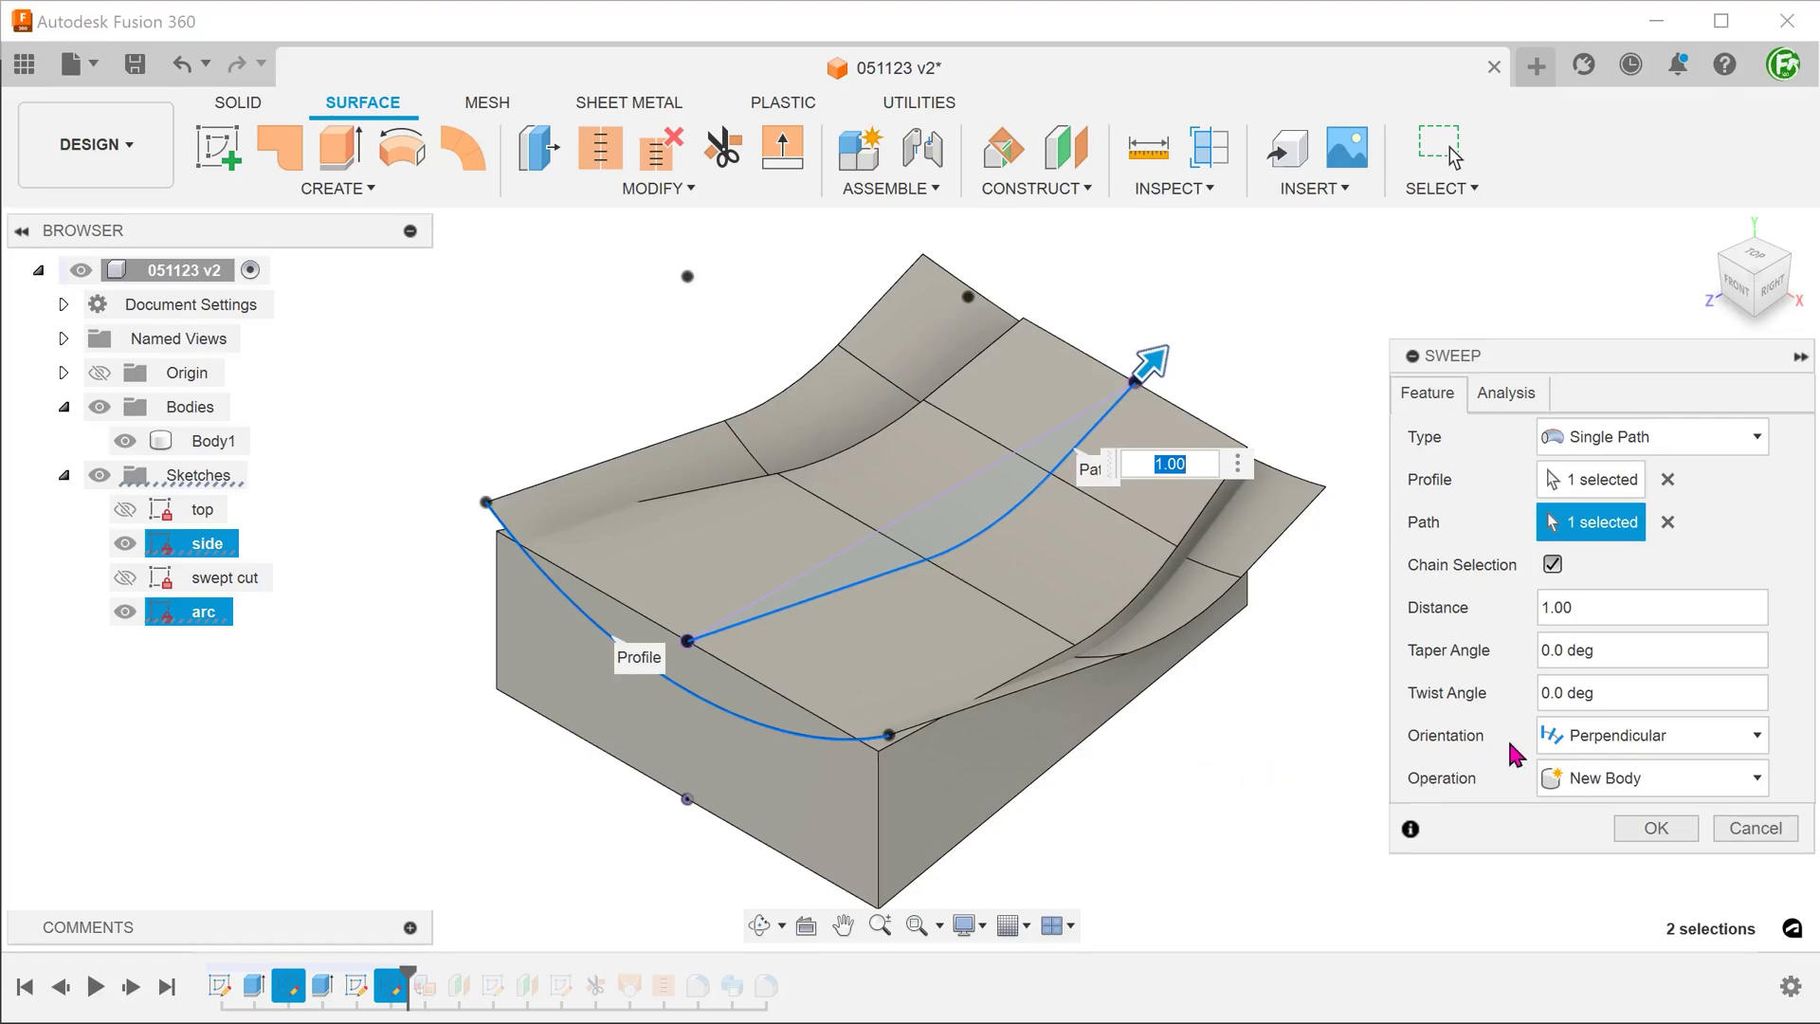
{"action": "left_click", "coordinate": [1603, 736]}
{"action": "left_click", "coordinate": [1593, 804]}
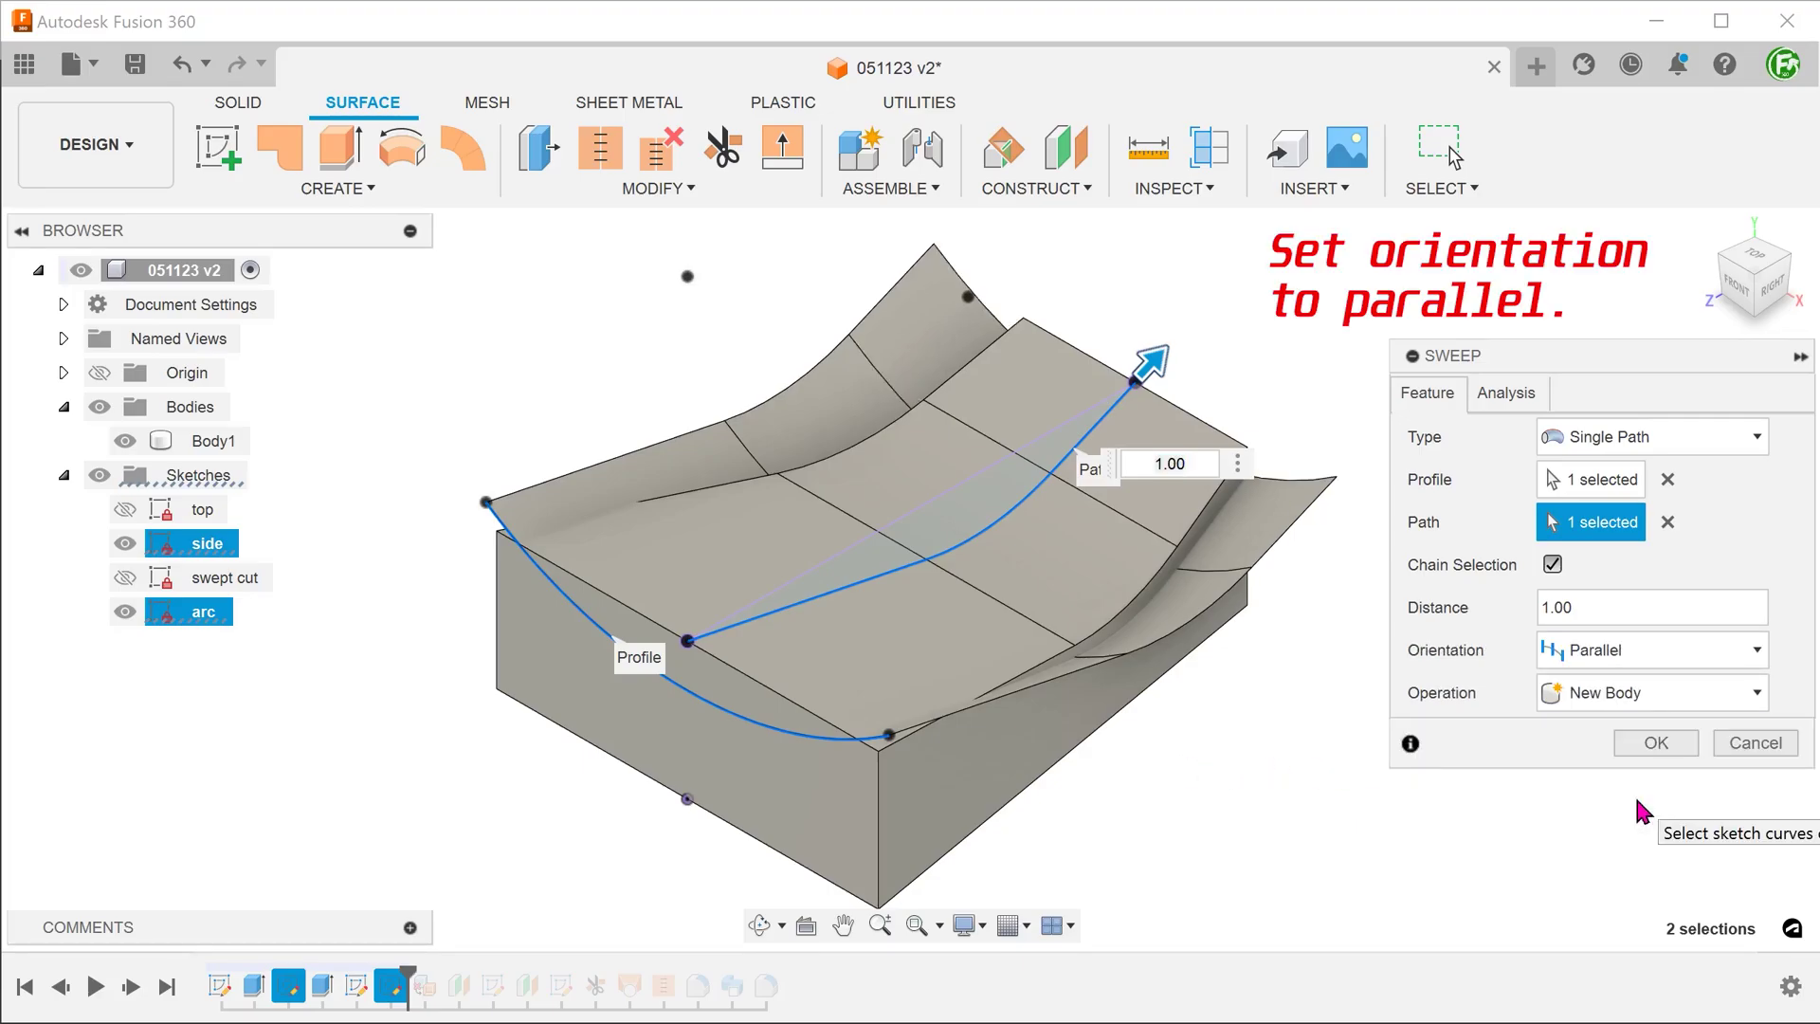
{"action": "left_click", "coordinate": [1648, 747]}
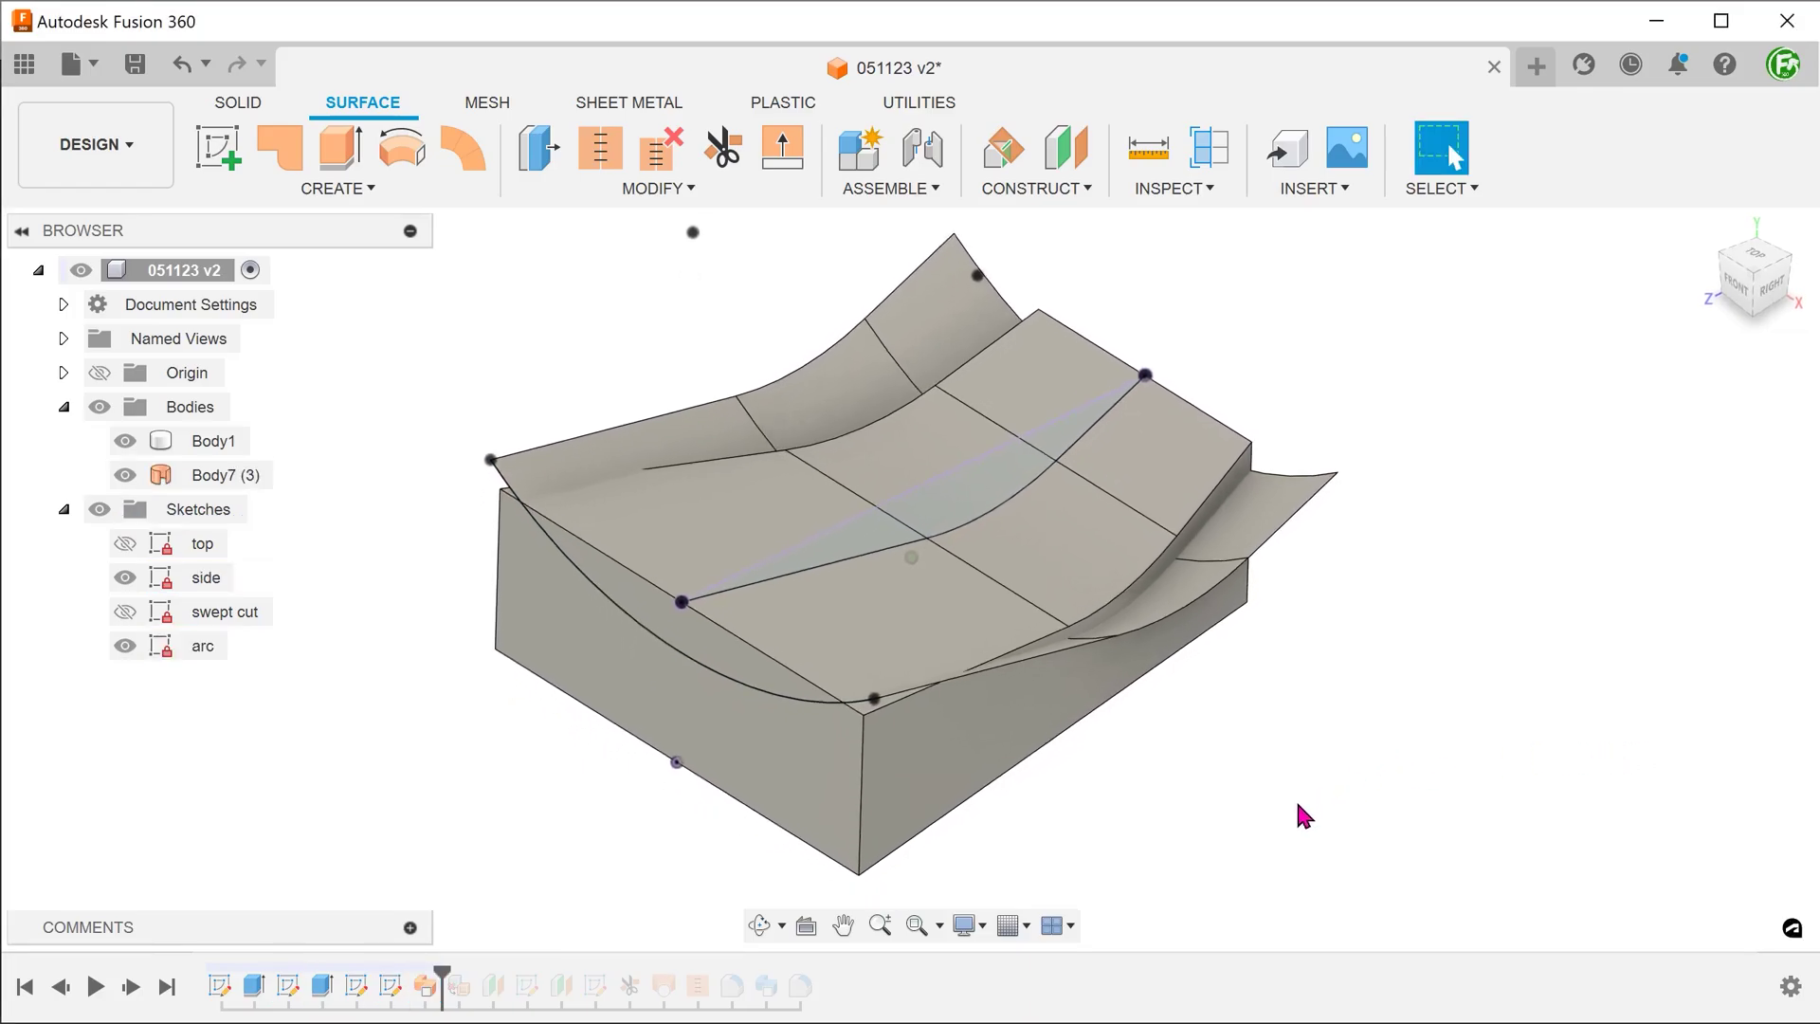
Step: Hide the side and arc sketches, leaving the Body7 (3) surface visible
{"action": "left_click", "coordinate": [124, 612]}
{"action": "left_click", "coordinate": [125, 645]}
{"action": "left_click", "coordinate": [124, 577]}
{"action": "left_click", "coordinate": [218, 475]}
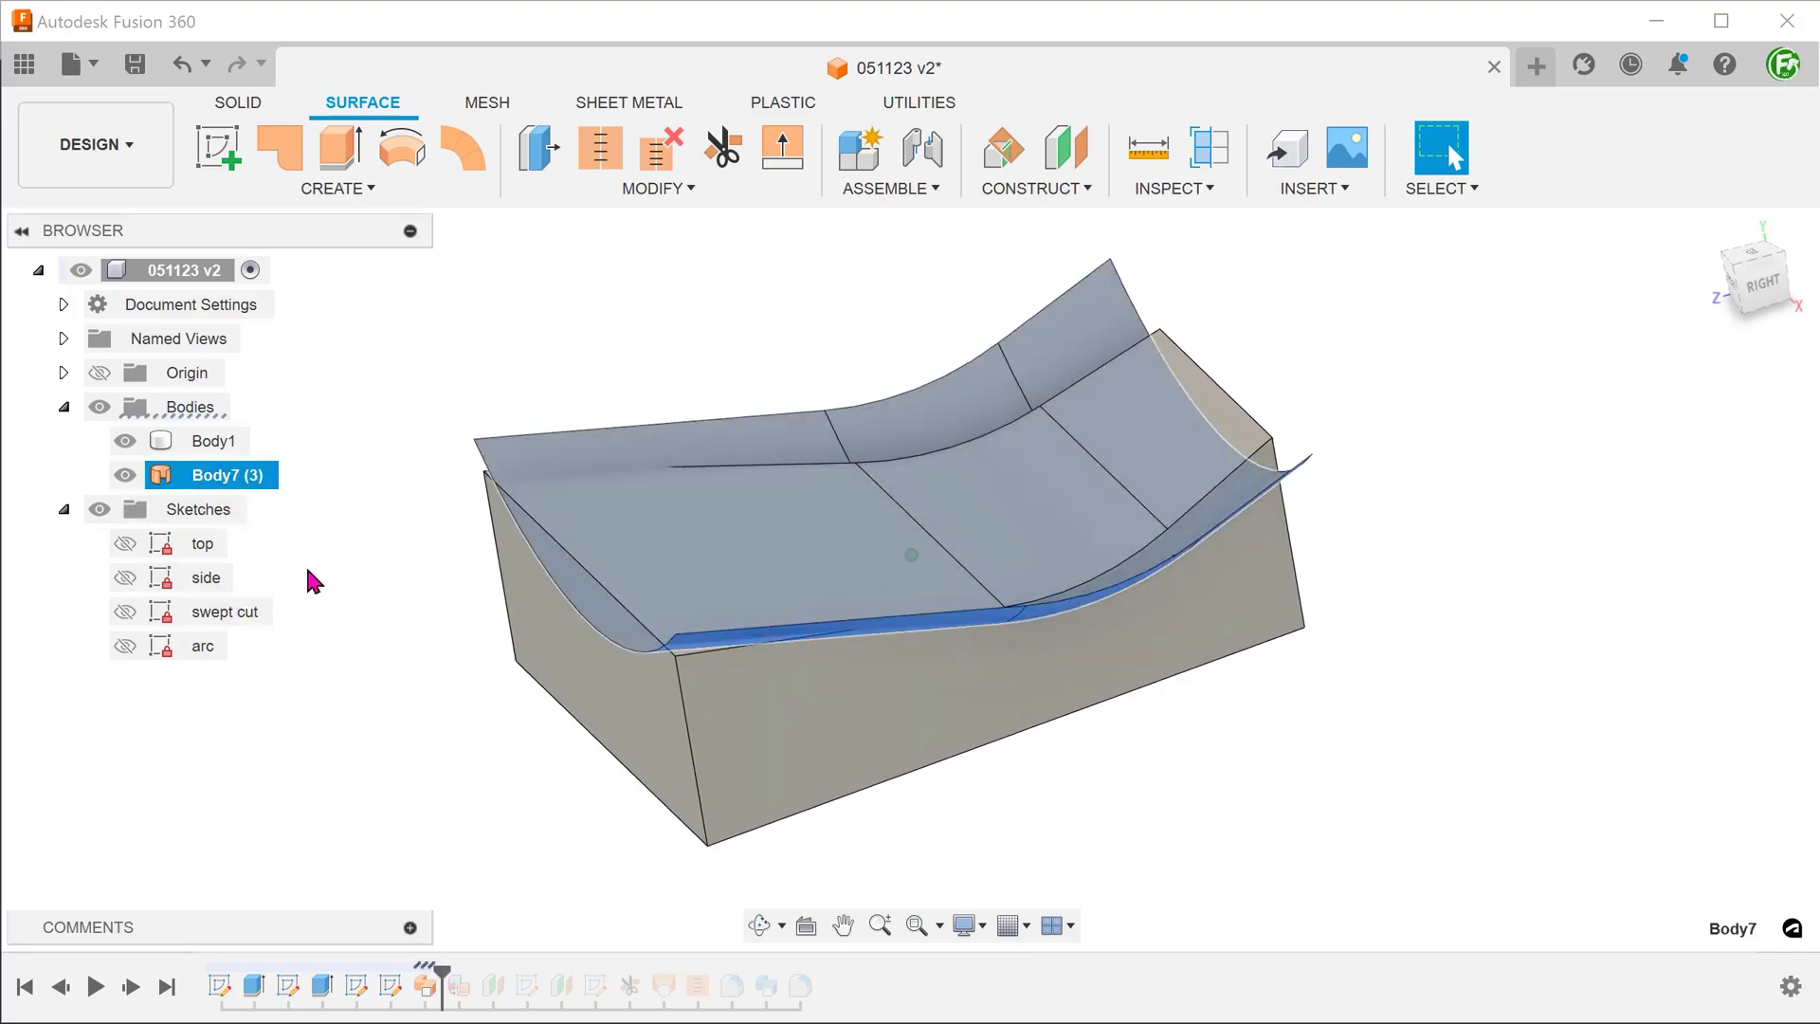
{"action": "left_click", "coordinate": [356, 654]}
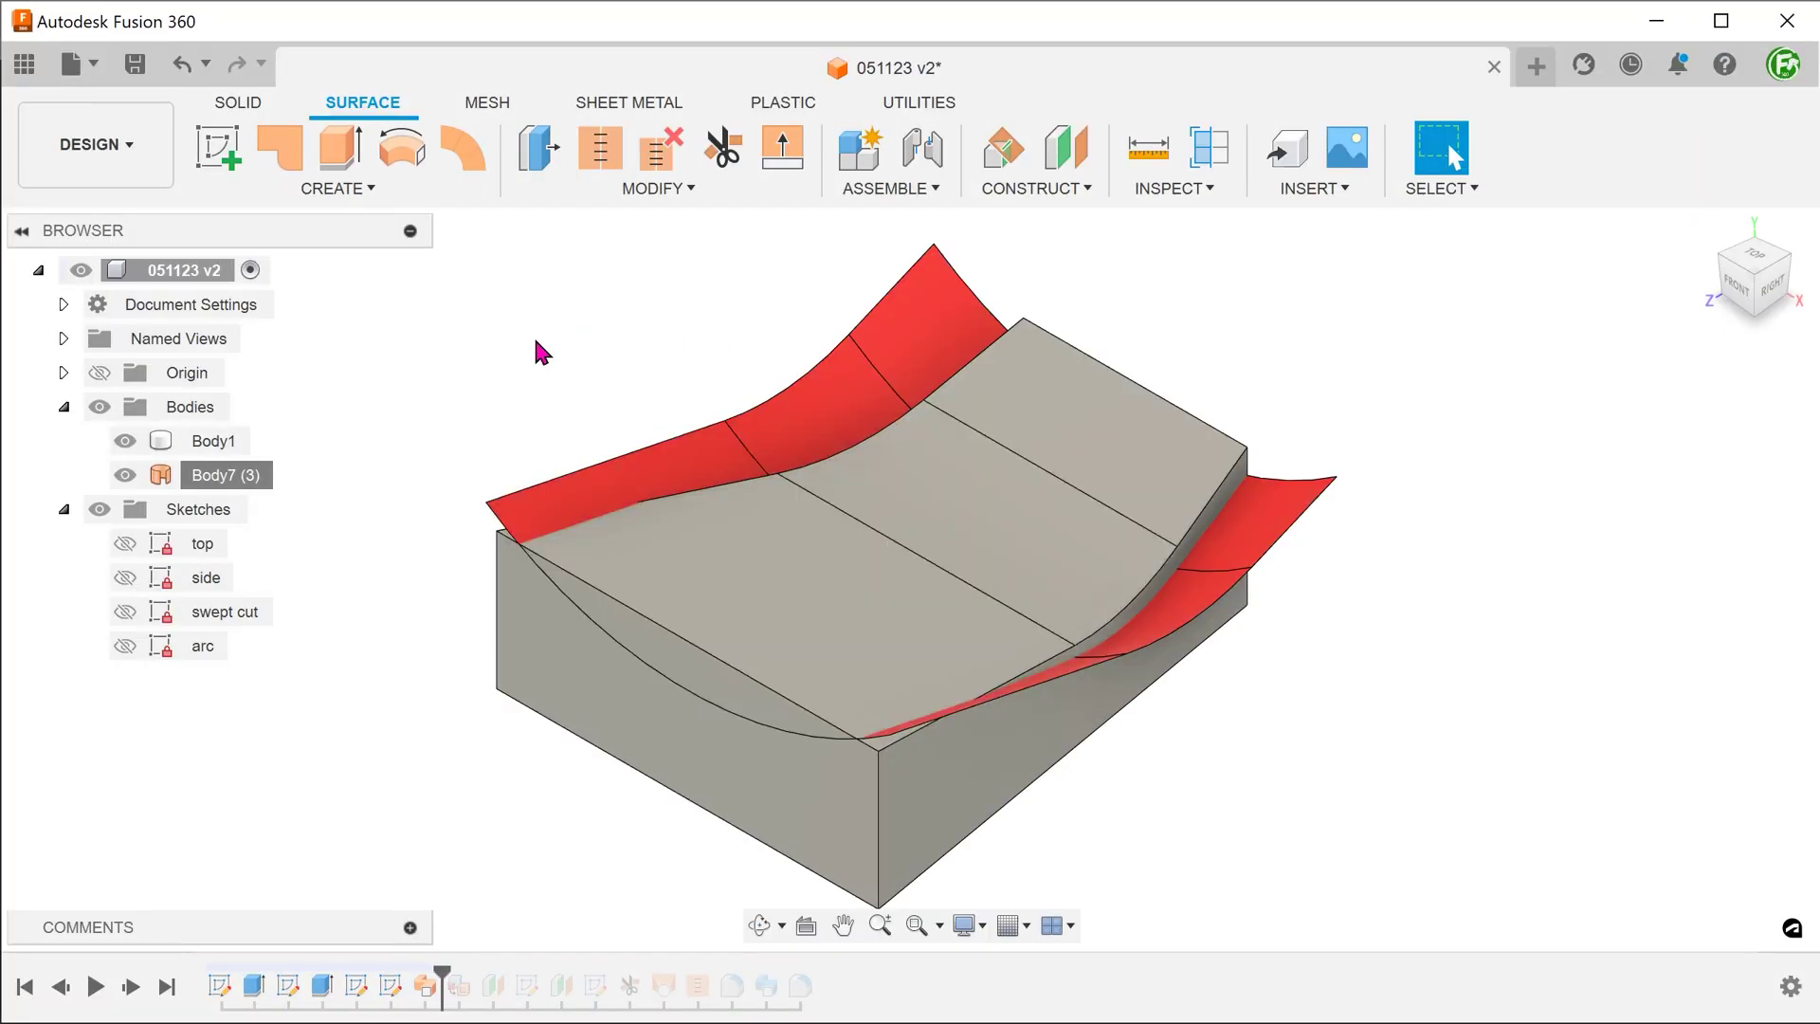
Step: Replace the block's curved top face, with Tangent Chain on, by the swept Body7 (3) surface
{"action": "left_click", "coordinate": [235, 112]}
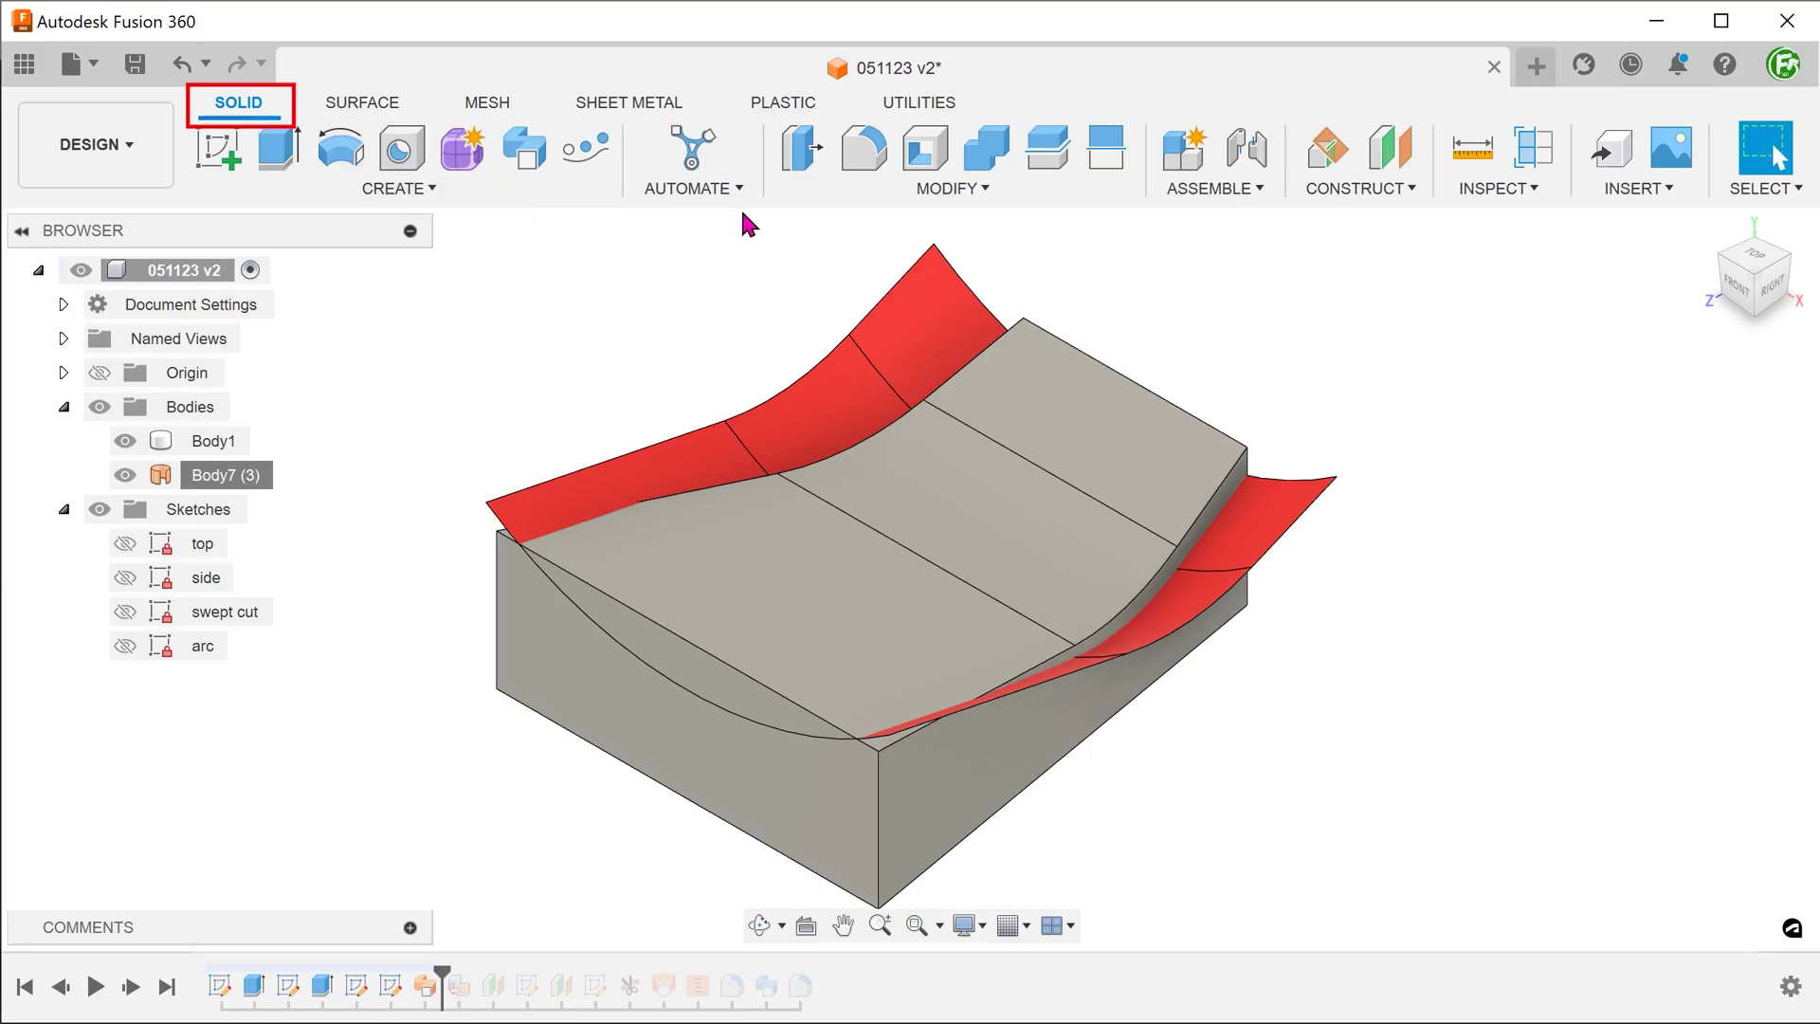
{"action": "left_click", "coordinate": [795, 188]}
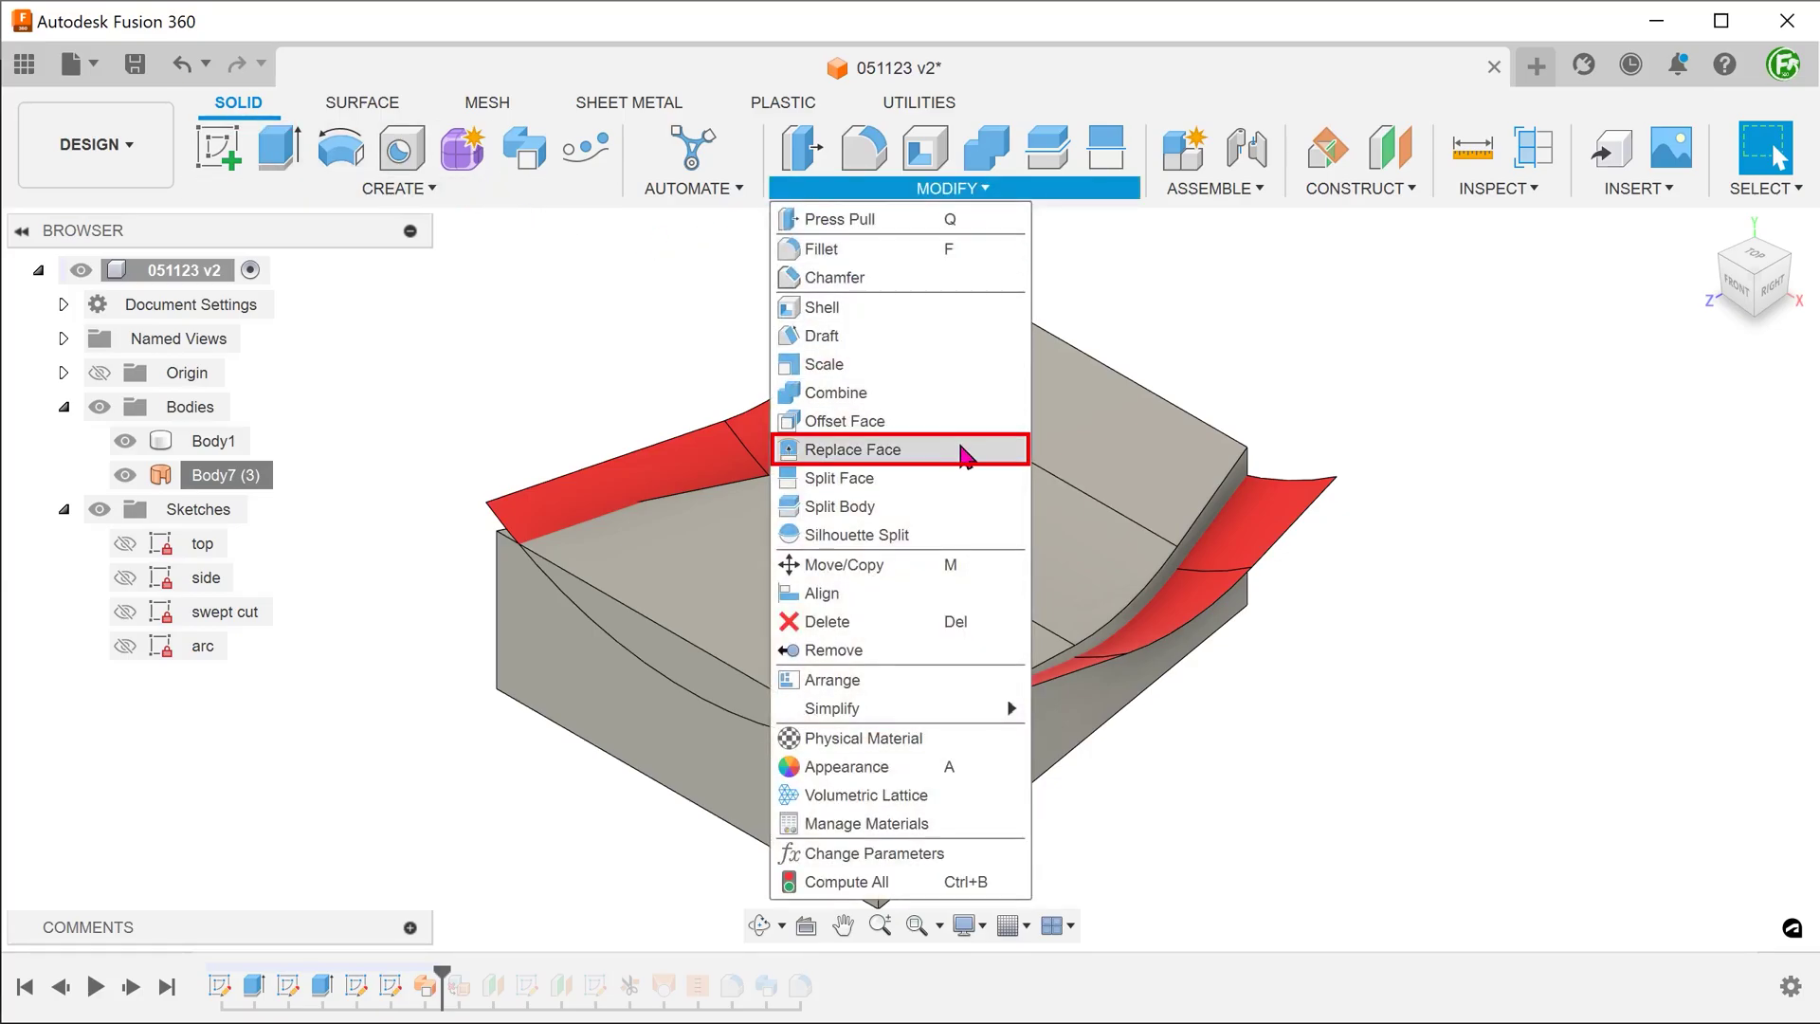
{"action": "left_click", "coordinate": [974, 459]}
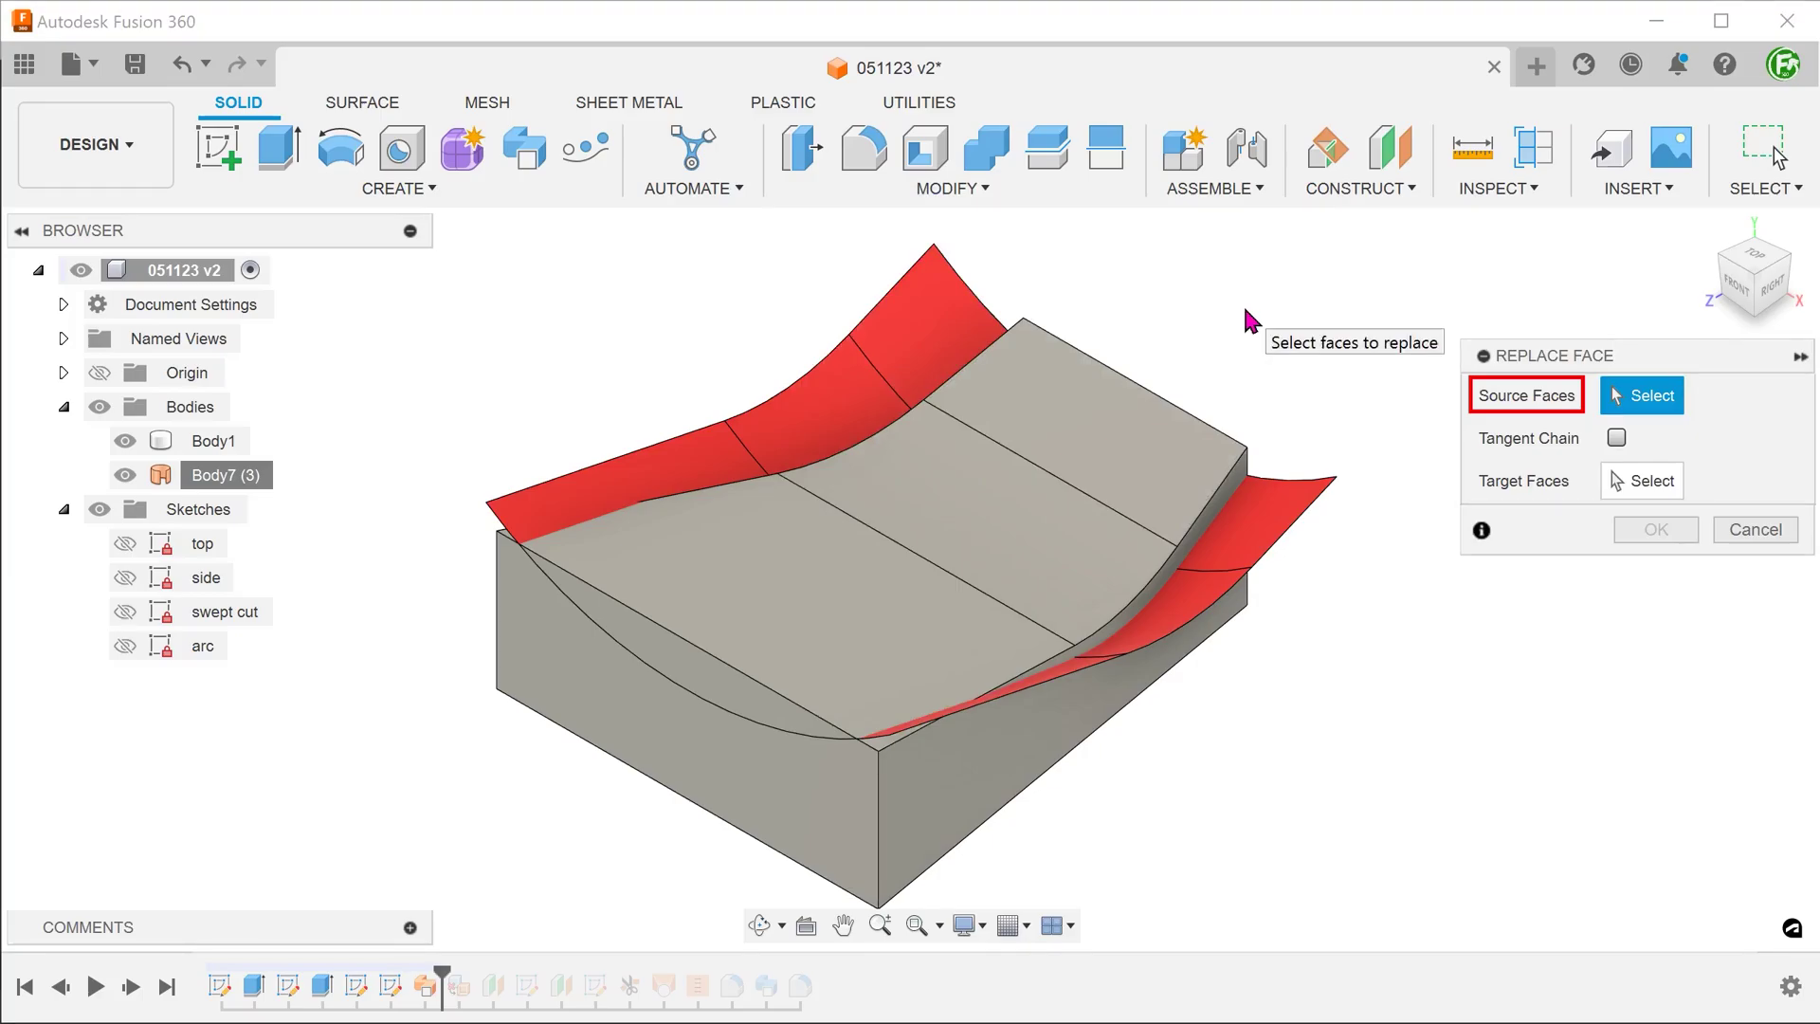
{"action": "left_click", "coordinate": [1616, 440]}
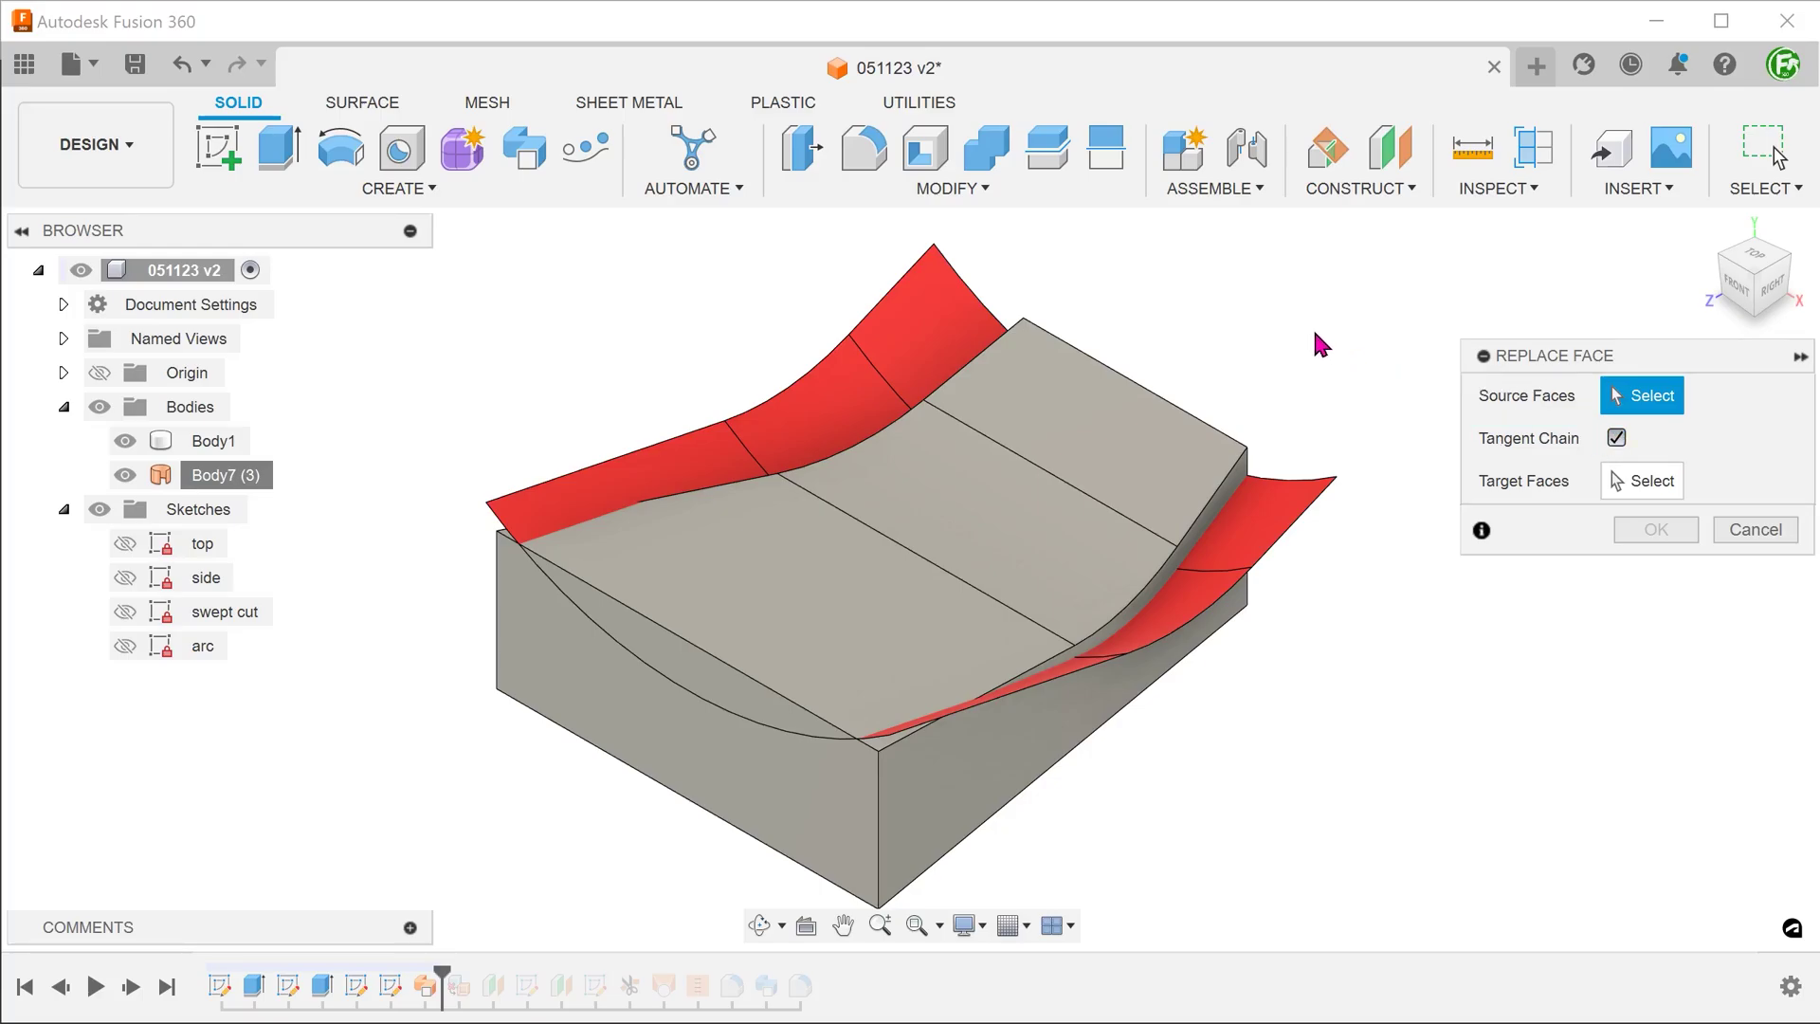
{"action": "left_click", "coordinate": [1145, 443]}
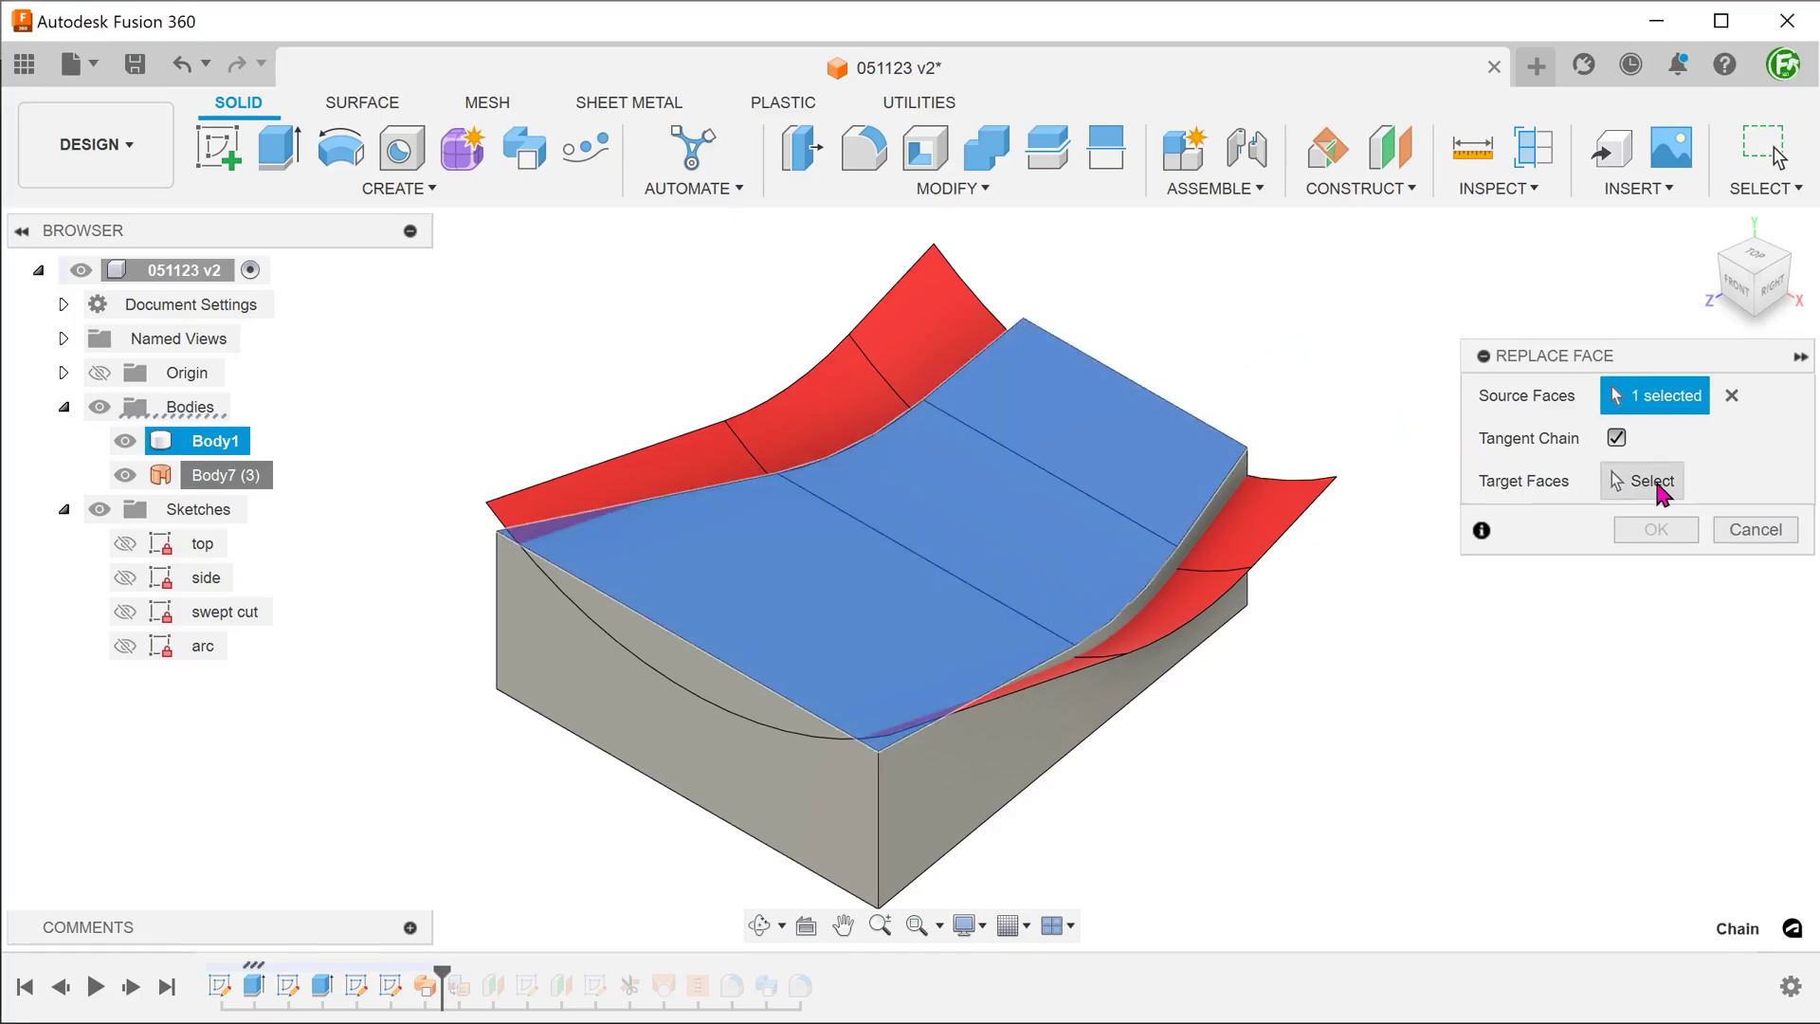
{"action": "left_click", "coordinate": [1657, 488]}
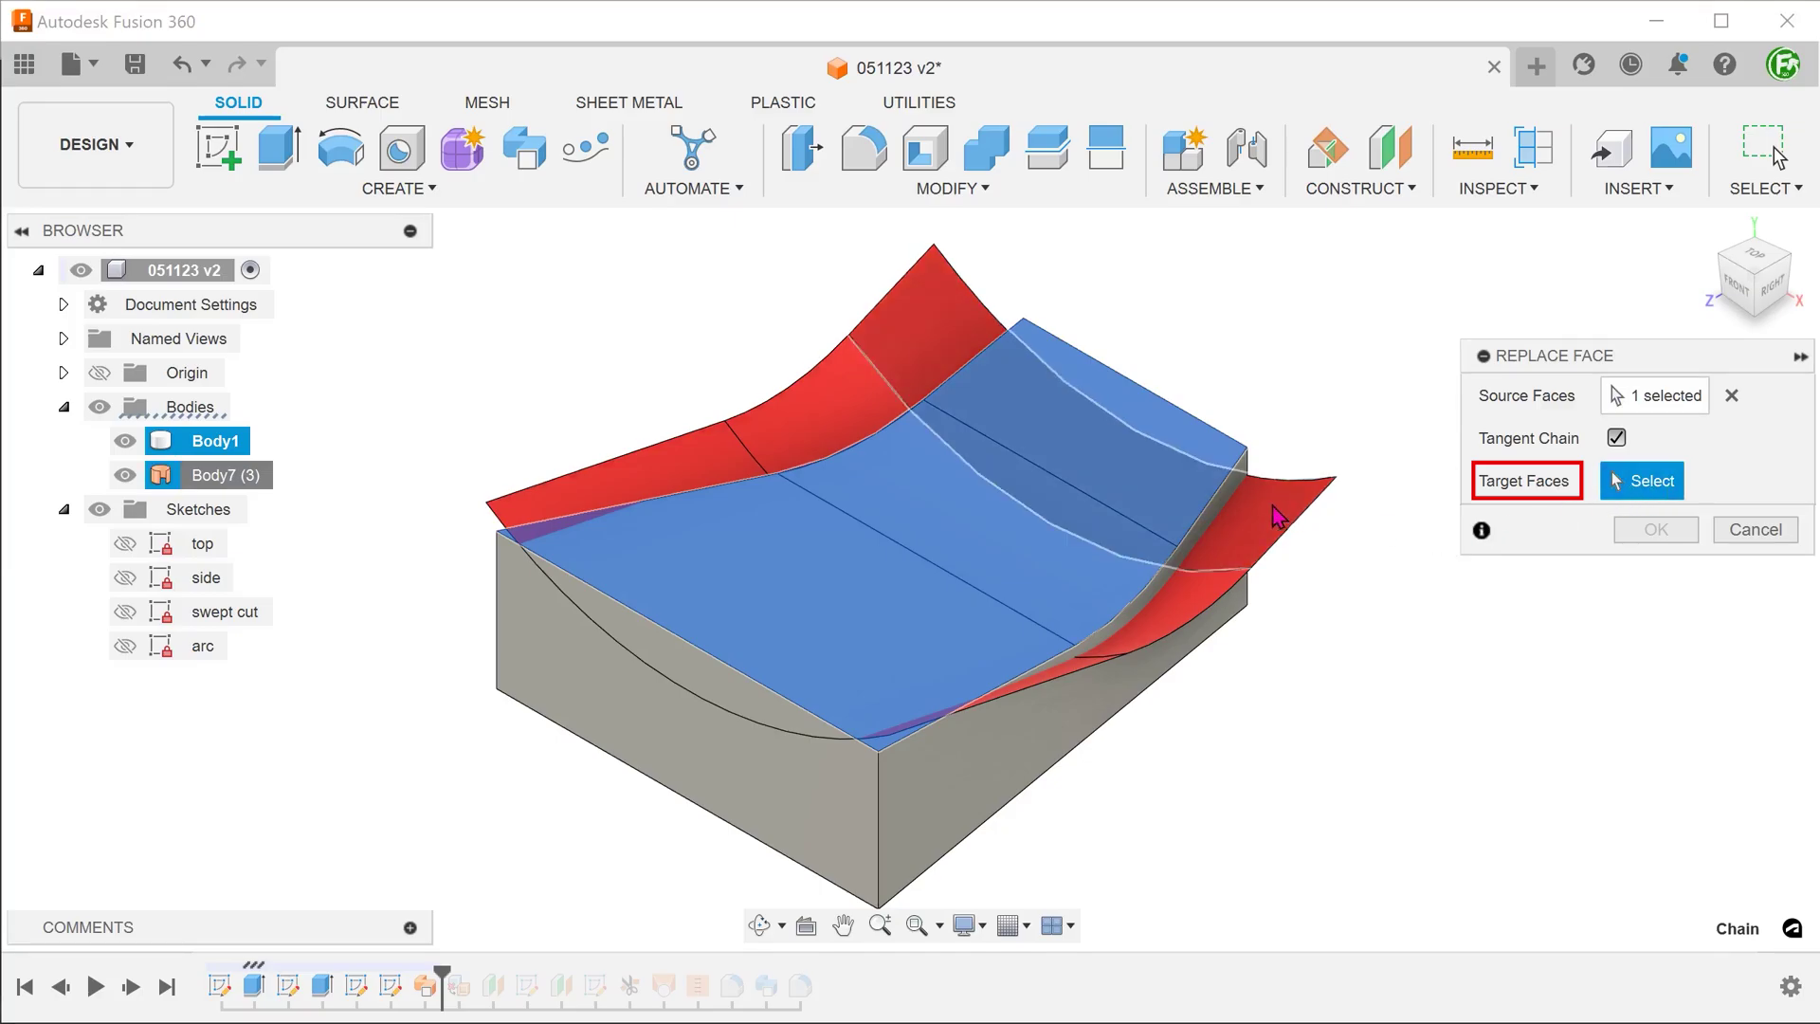
{"action": "left_click", "coordinate": [1234, 574]}
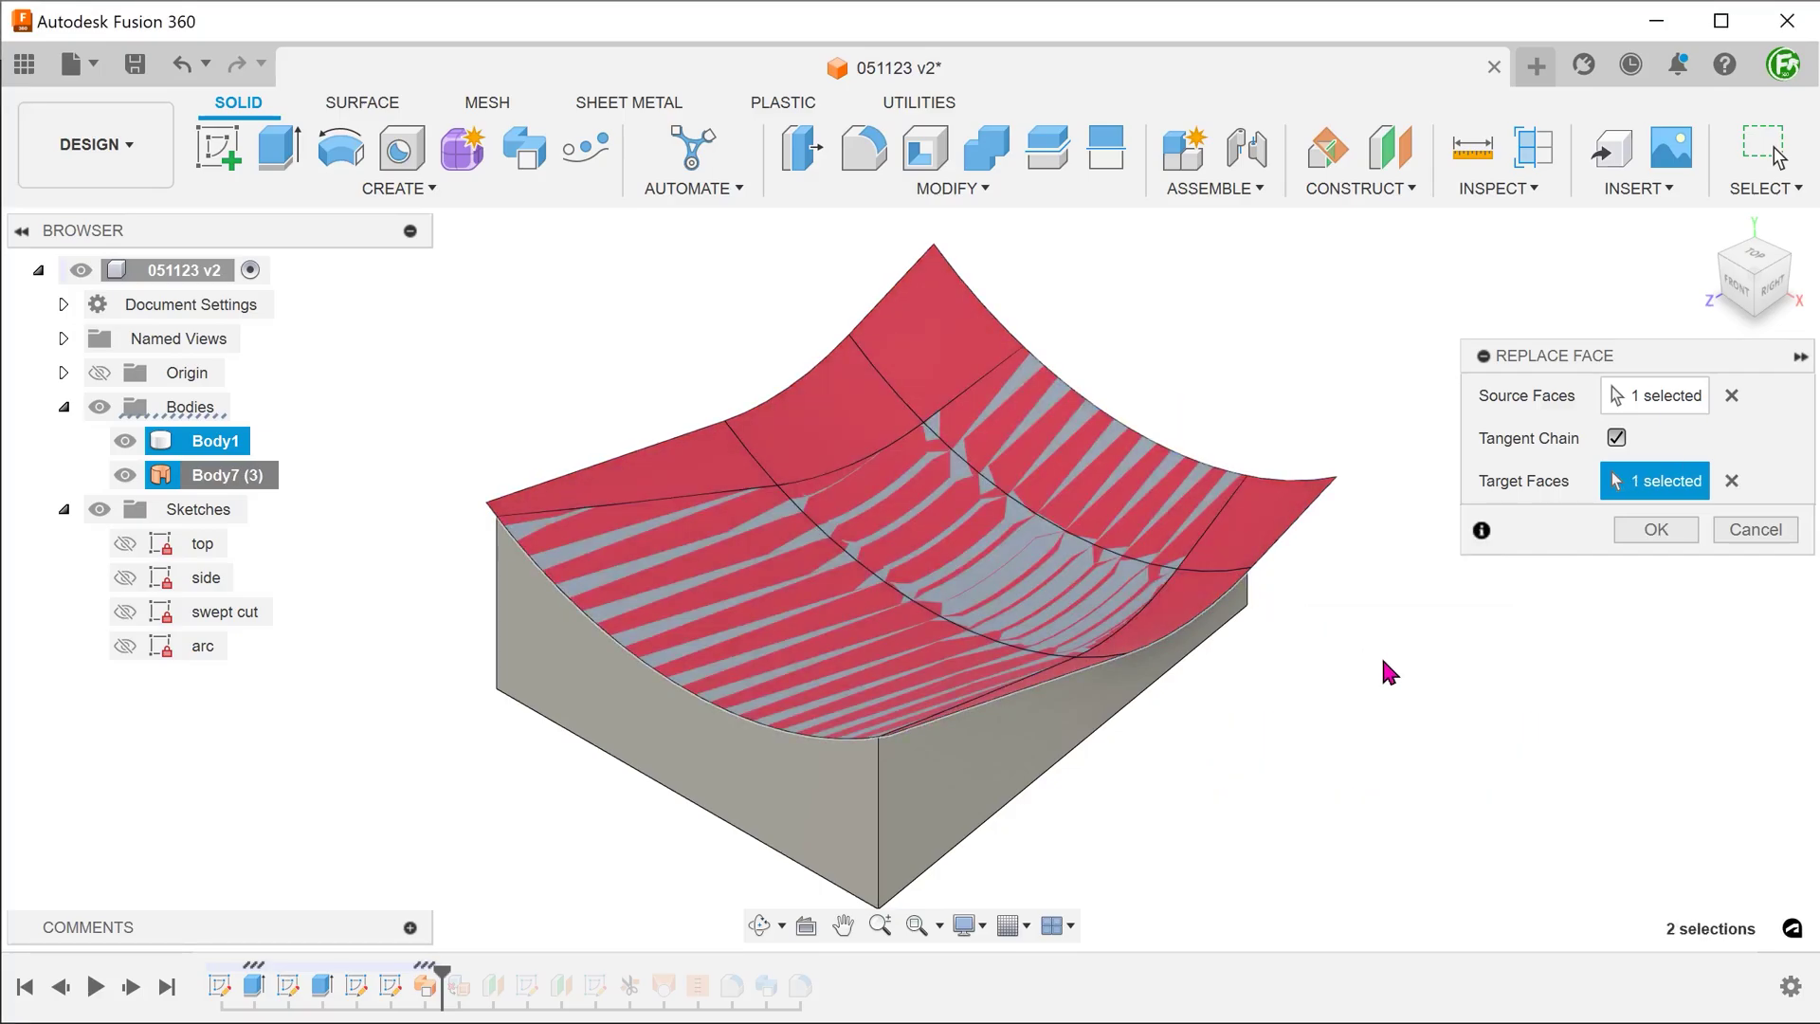
{"action": "left_click", "coordinate": [1639, 541]}
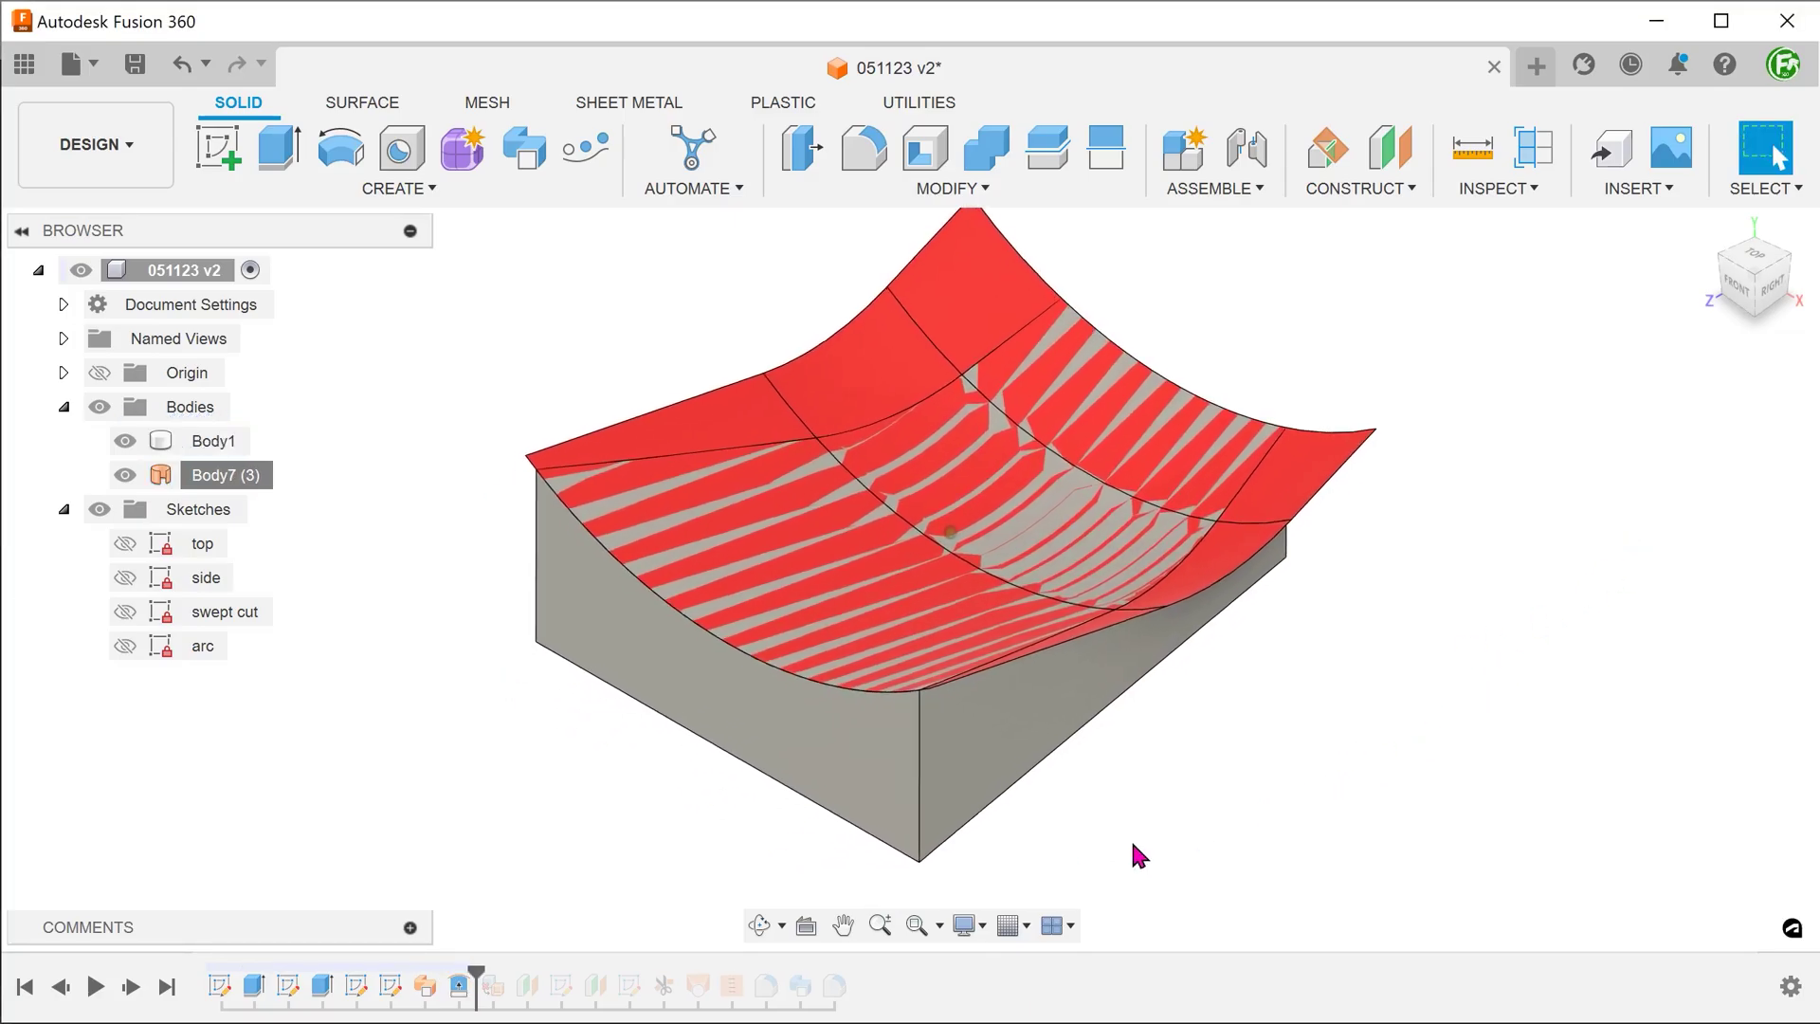
{"action": "left_click", "coordinate": [124, 475]}
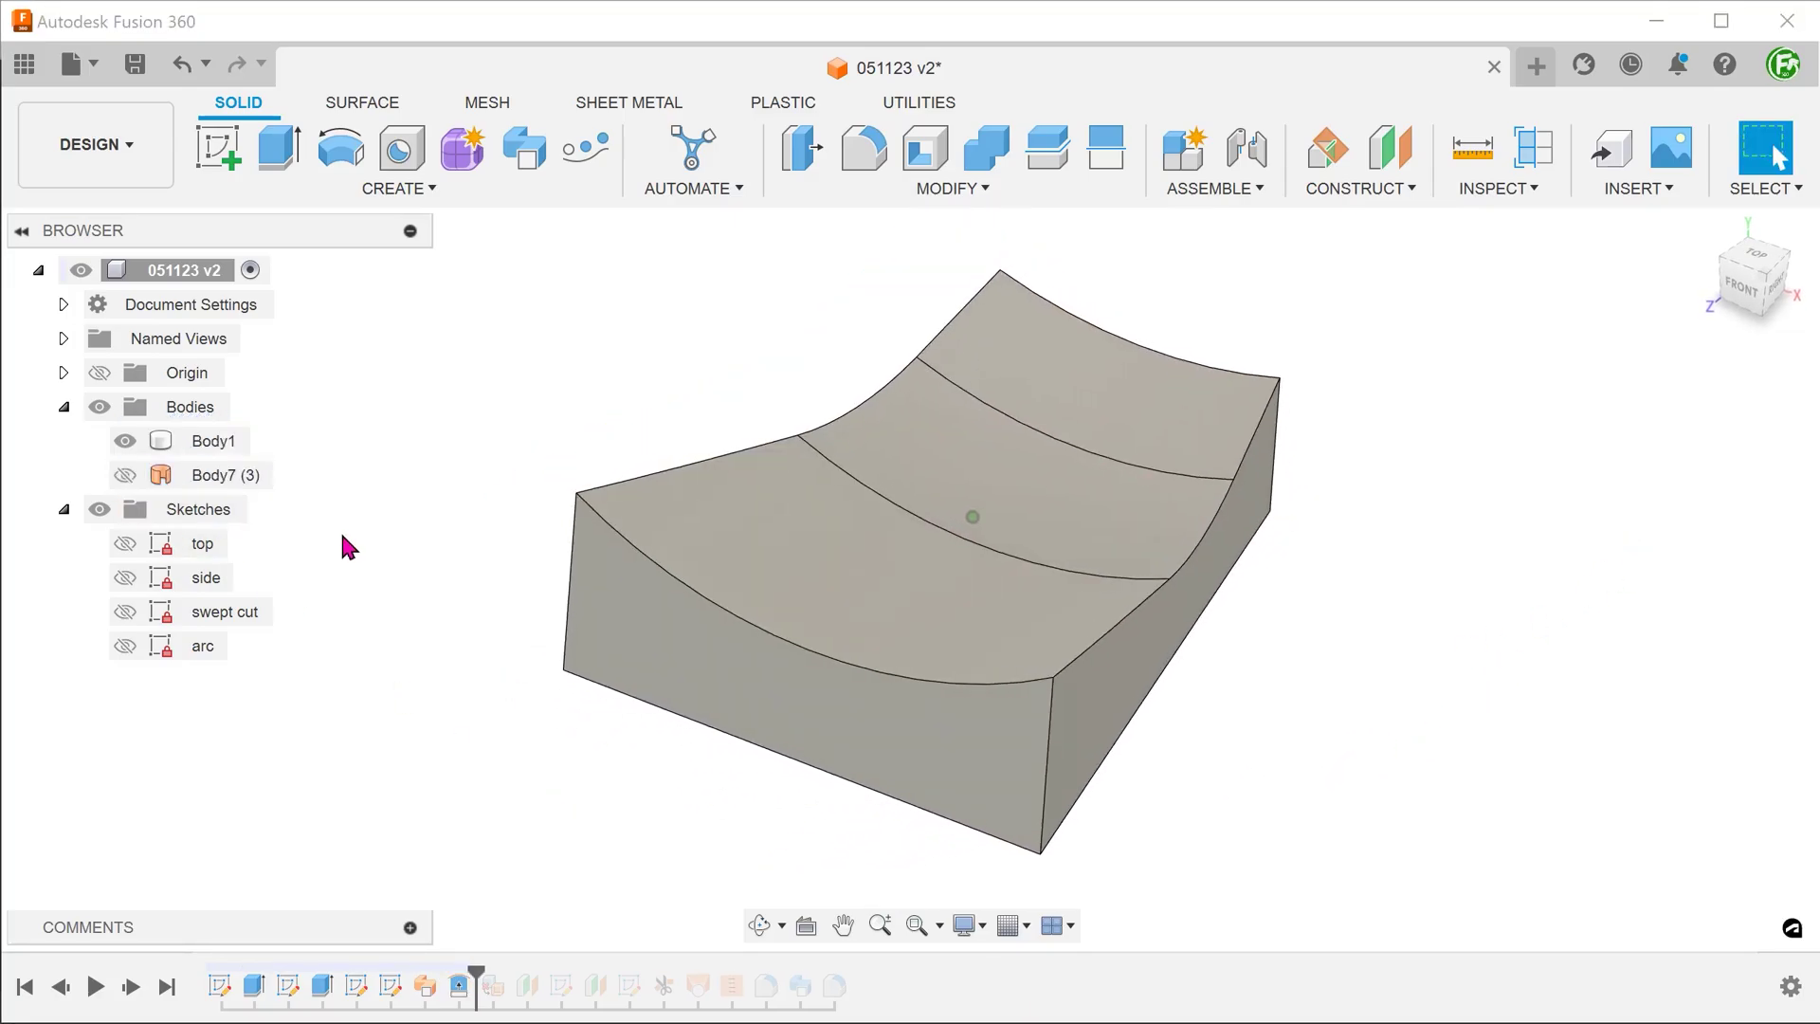